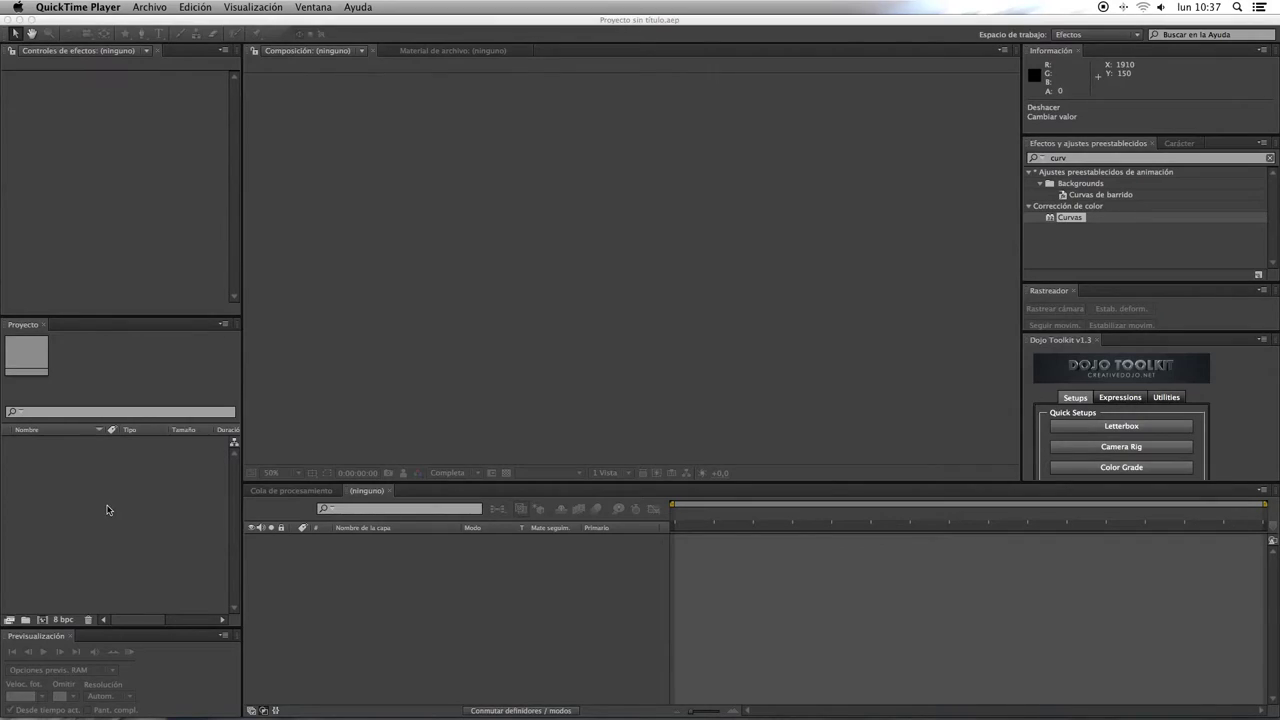
Create a new 1280×720, 30 fps composition named Comp 1.
right_click(108, 510)
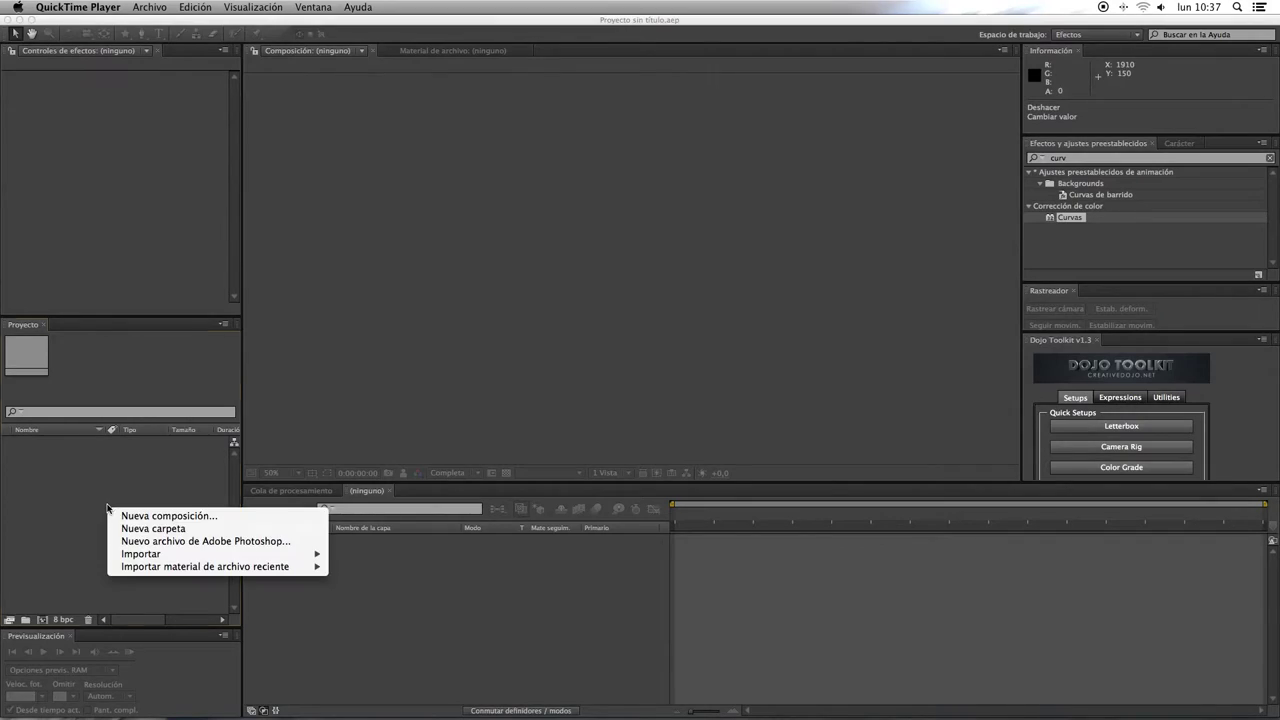
left_click(125, 514)
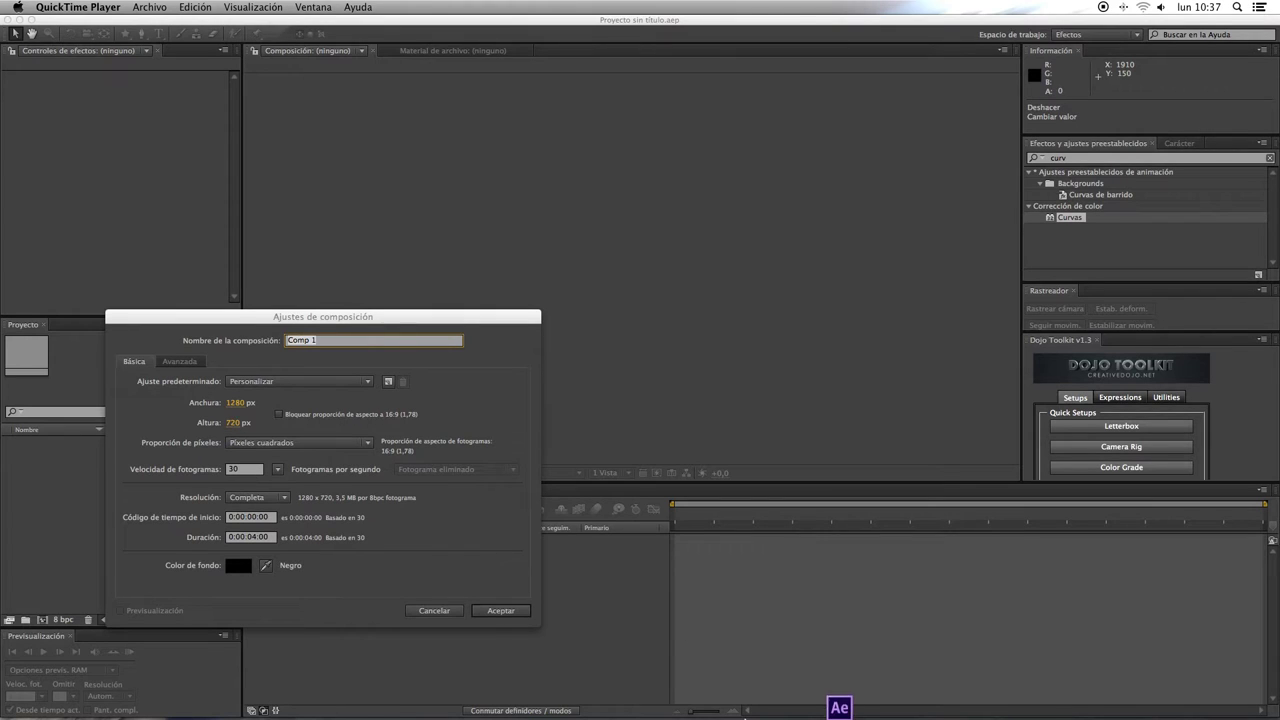
left_click(843, 686)
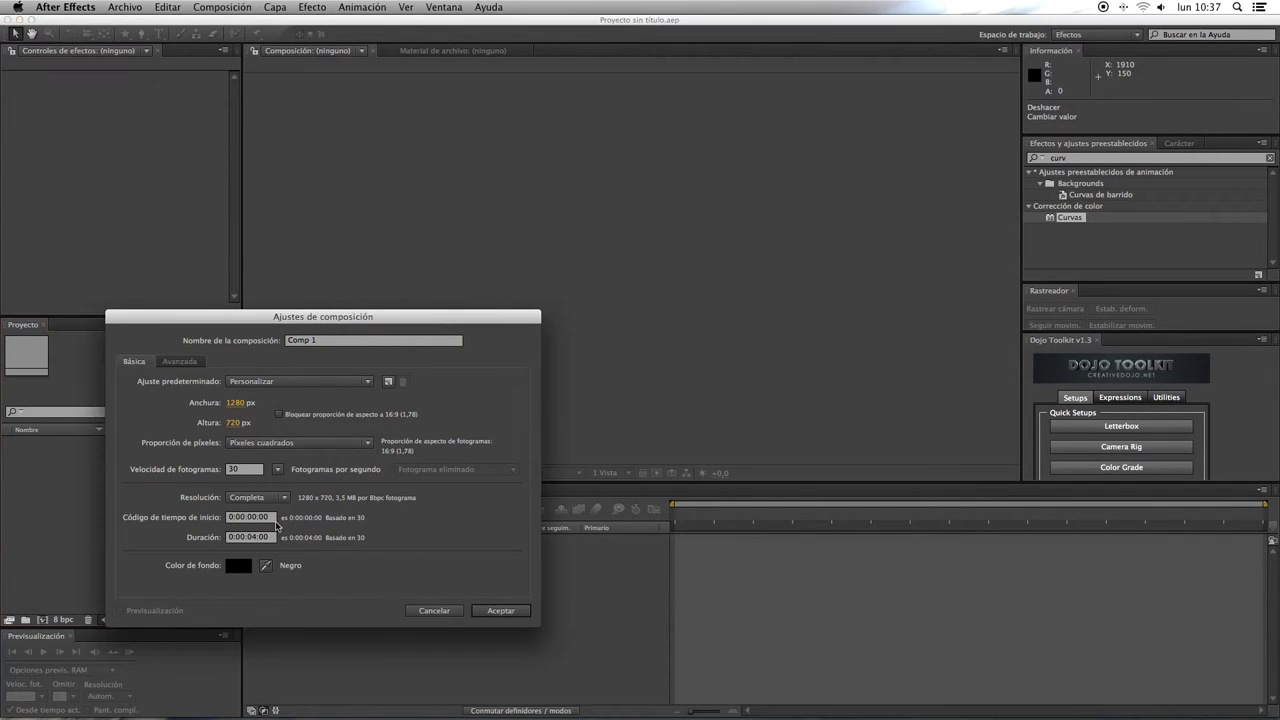
double_click(258, 537)
left_click(513, 613)
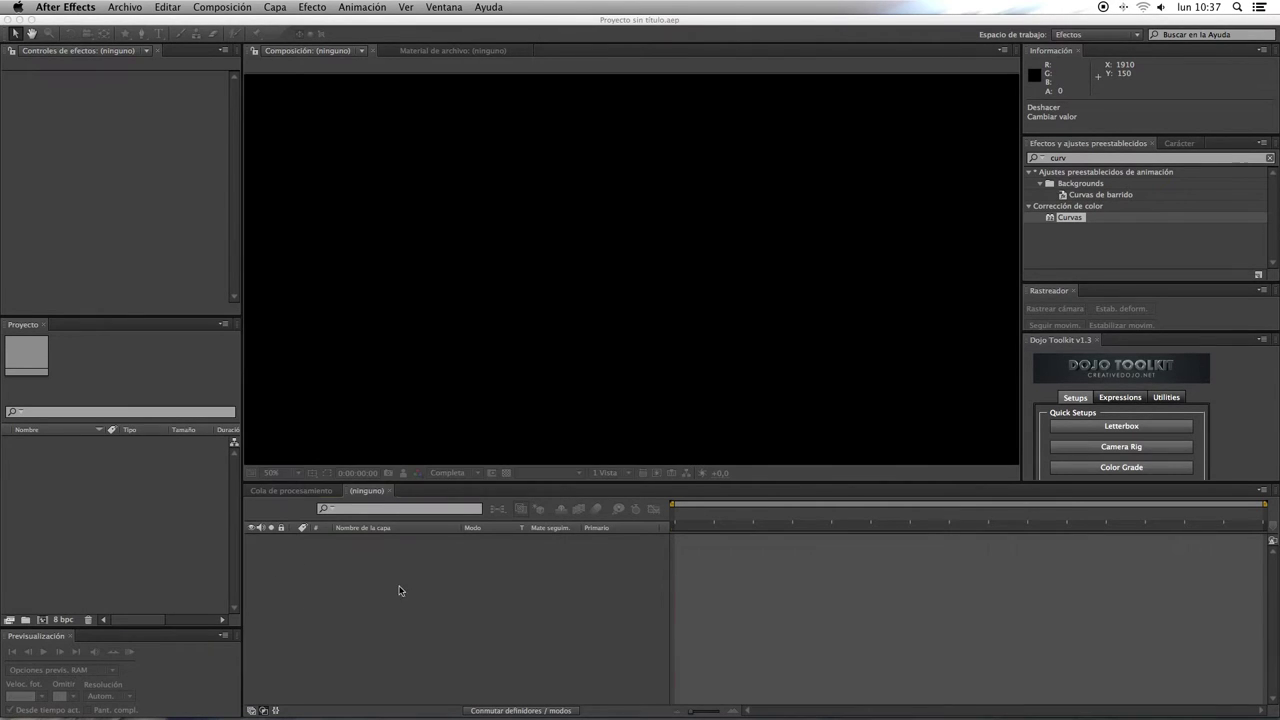
Add a full-frame orange solid layer named Dragon Ball.
right_click(400, 586)
mouse_move(425, 579)
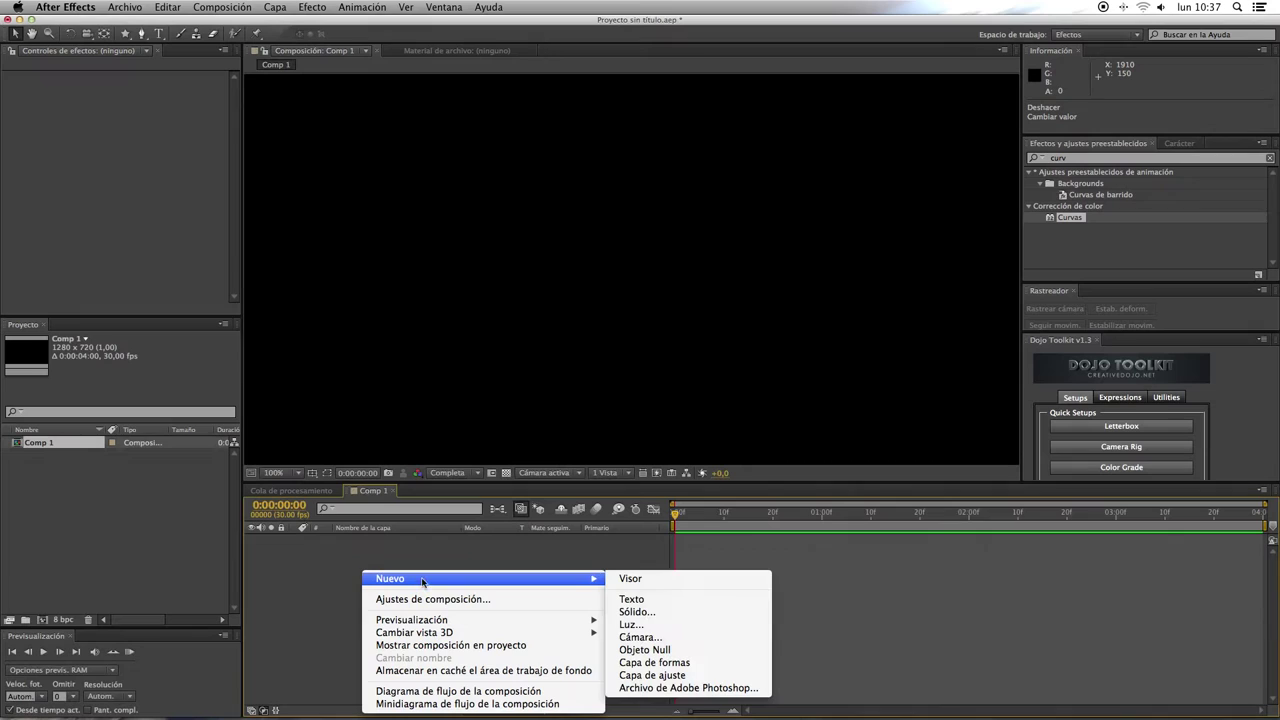
left_click(668, 611)
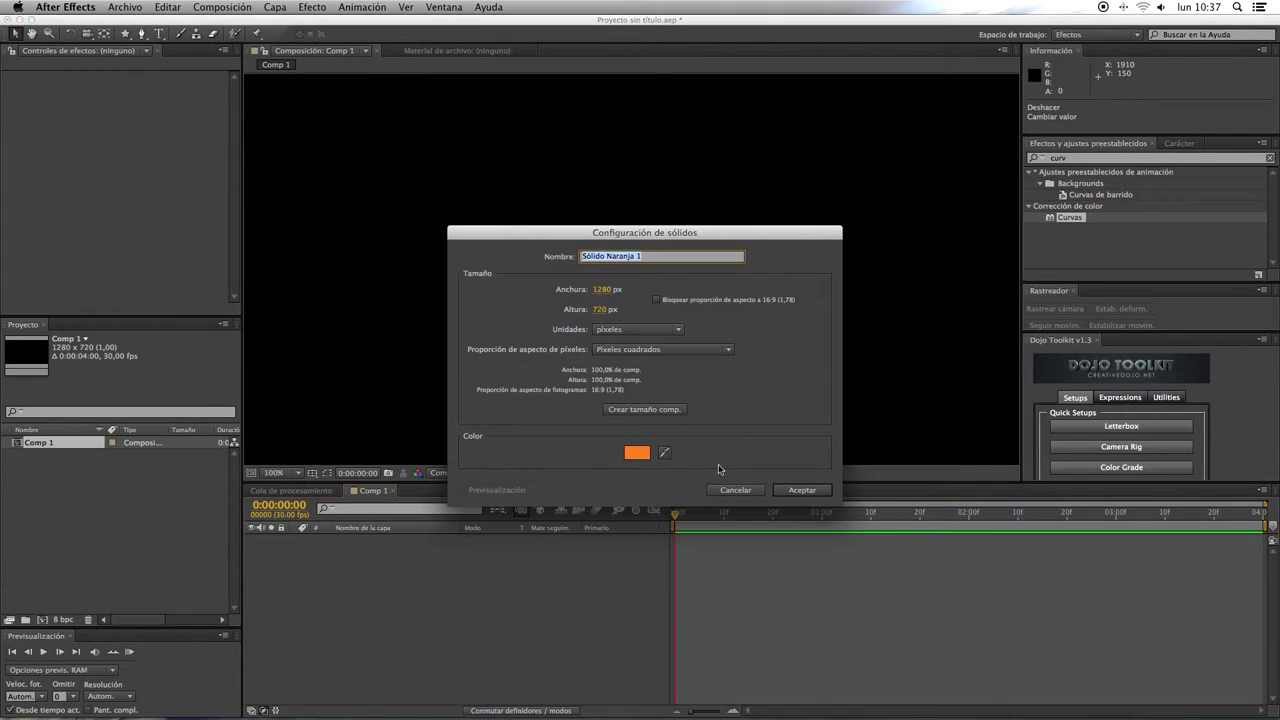
type("Bola de Dragon")
key("super+a")
type("D")
key("Return")
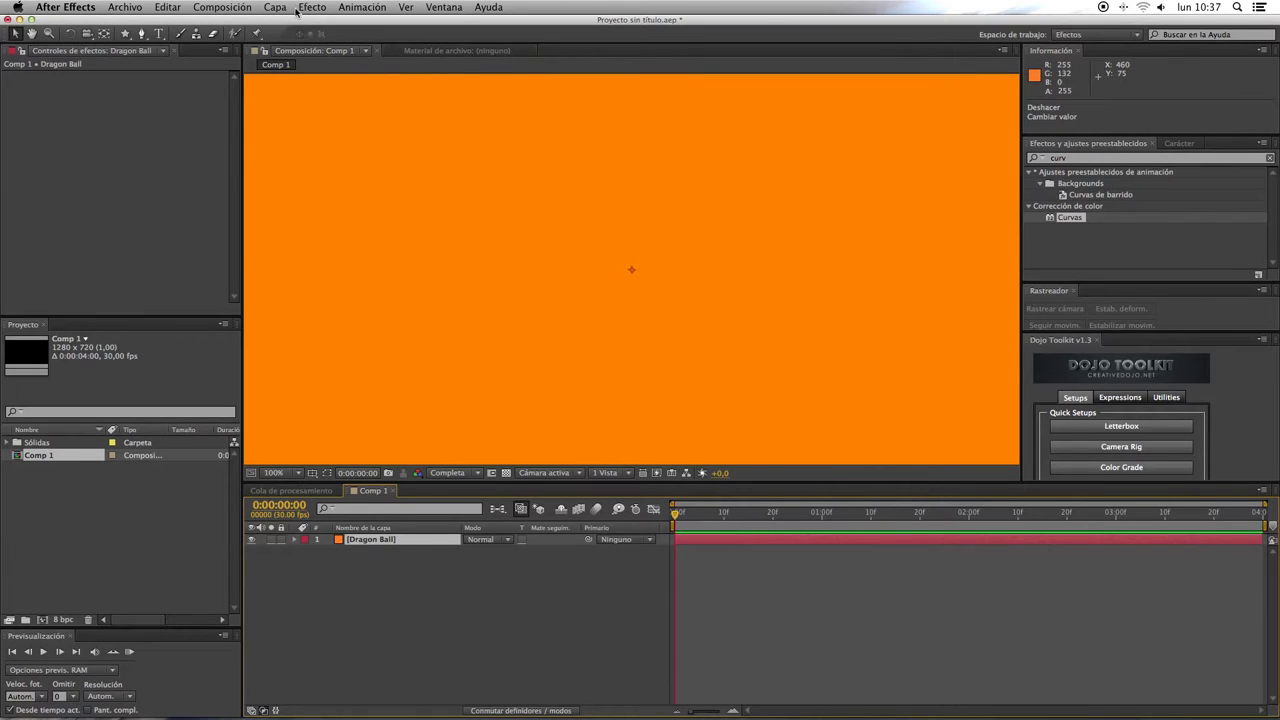
left_click(298, 9)
mouse_move(379, 348)
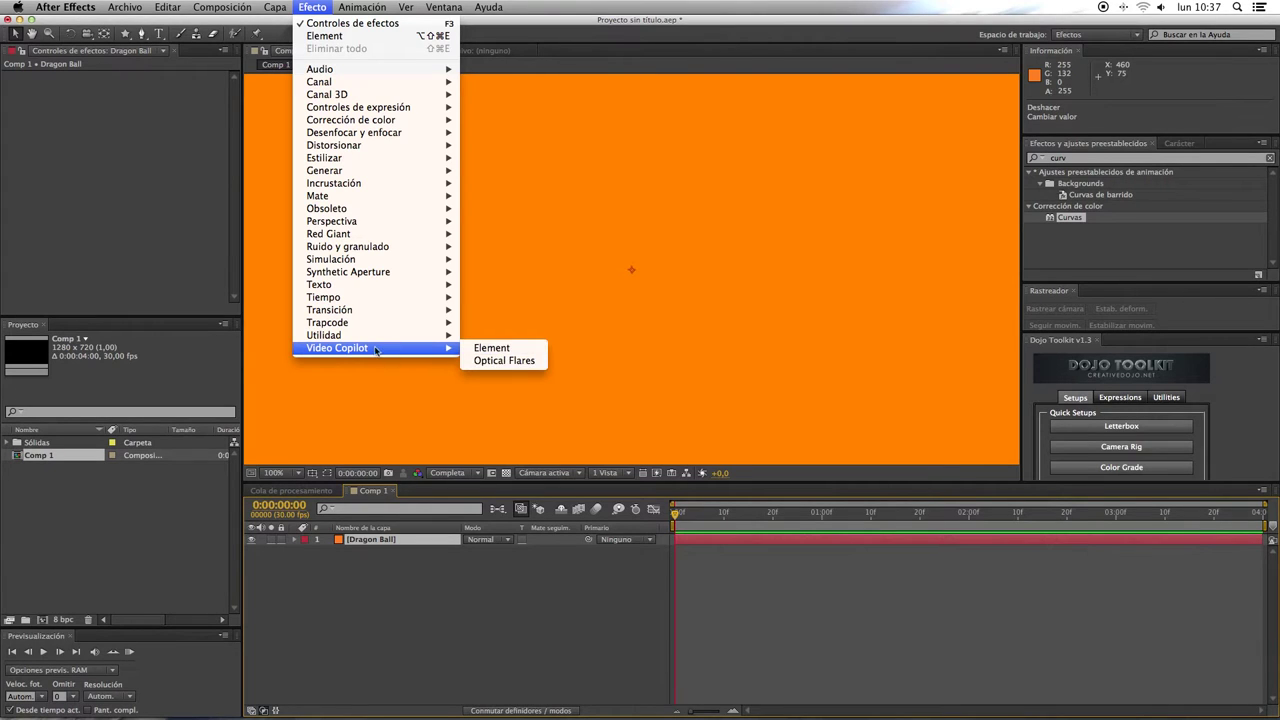
Apply Element 3D to Dragon Ball, load the sphere_HD primitive and give it Glass_Tint material.
left_click(492, 349)
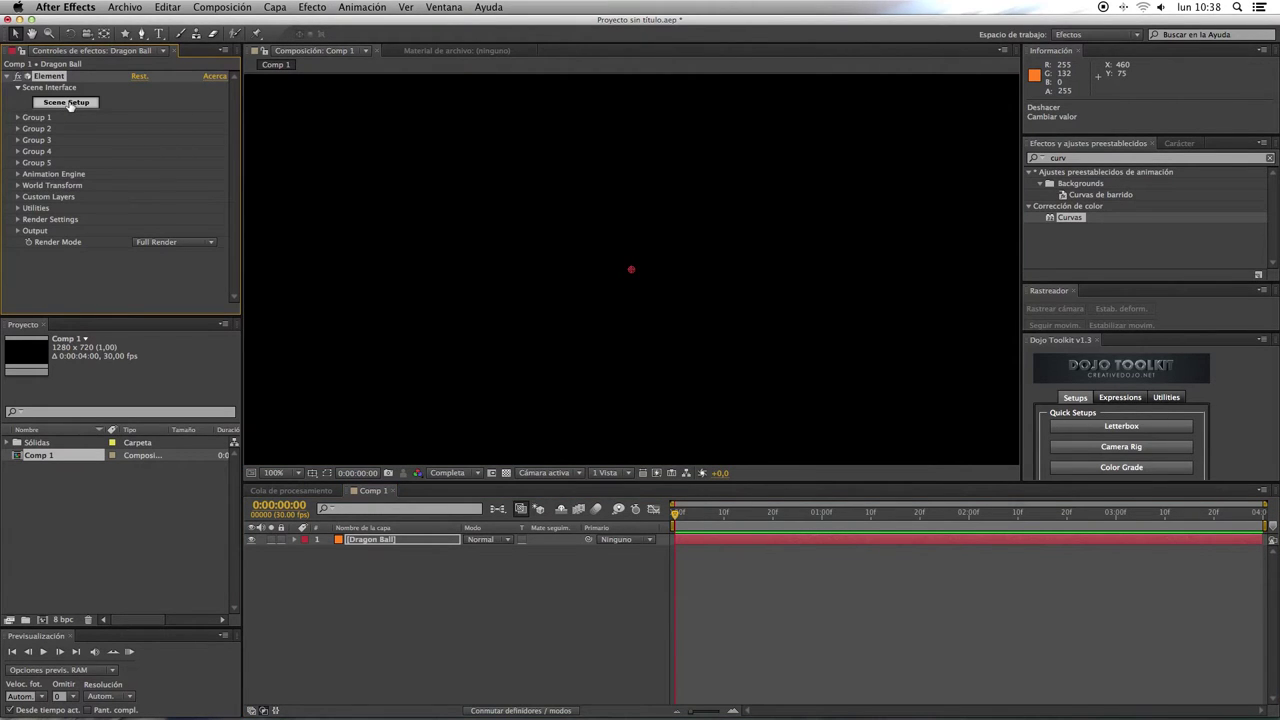
left_click(70, 106)
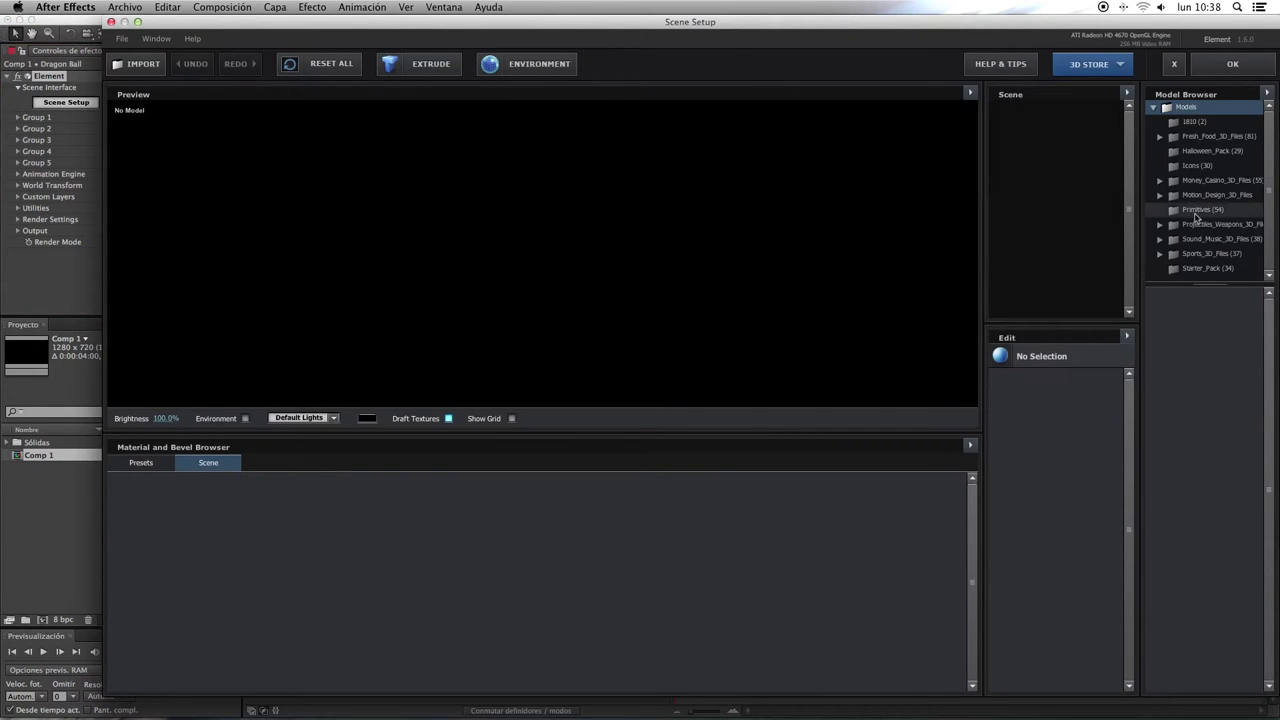
left_click(1196, 210)
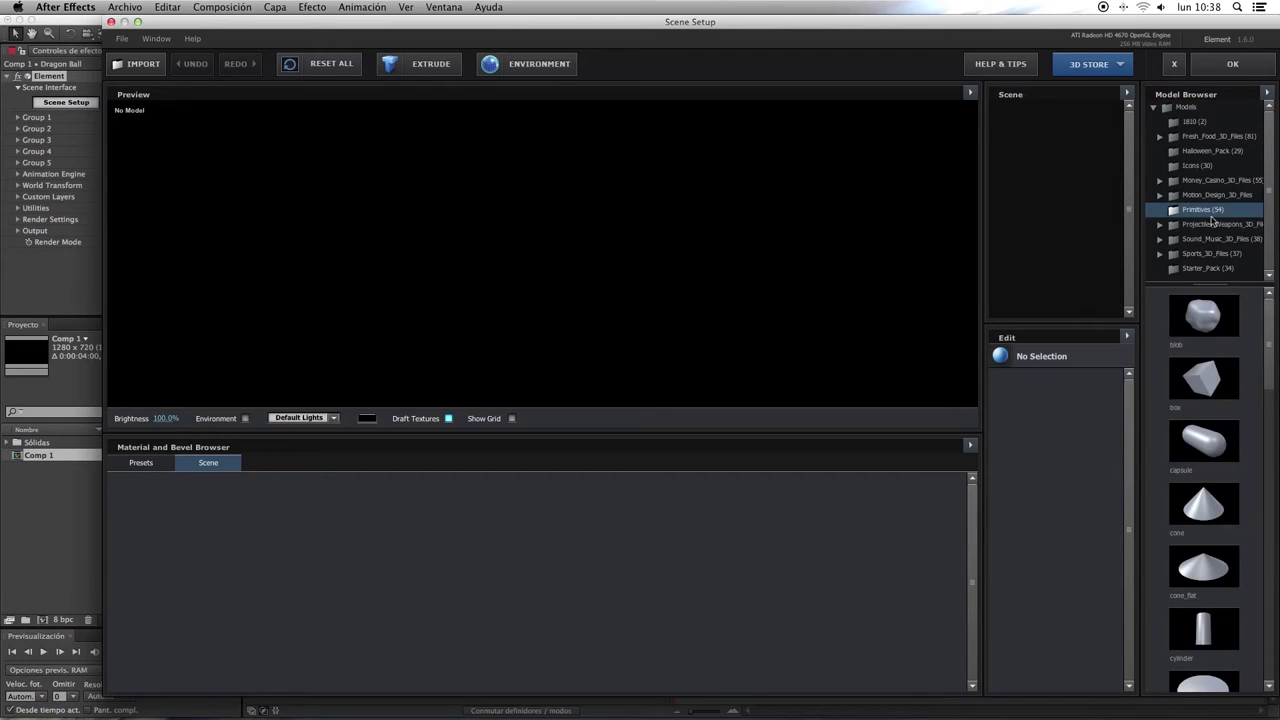
left_click_drag(1273, 336, 1269, 530)
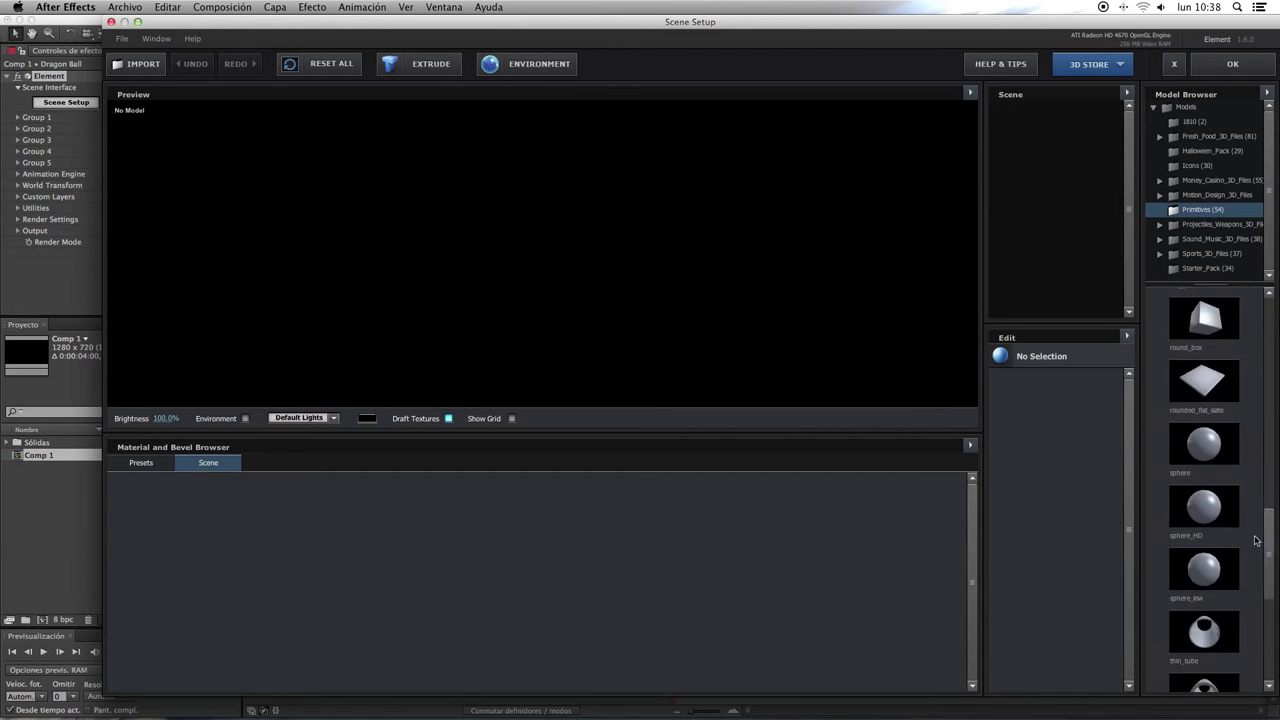
left_click(1206, 520)
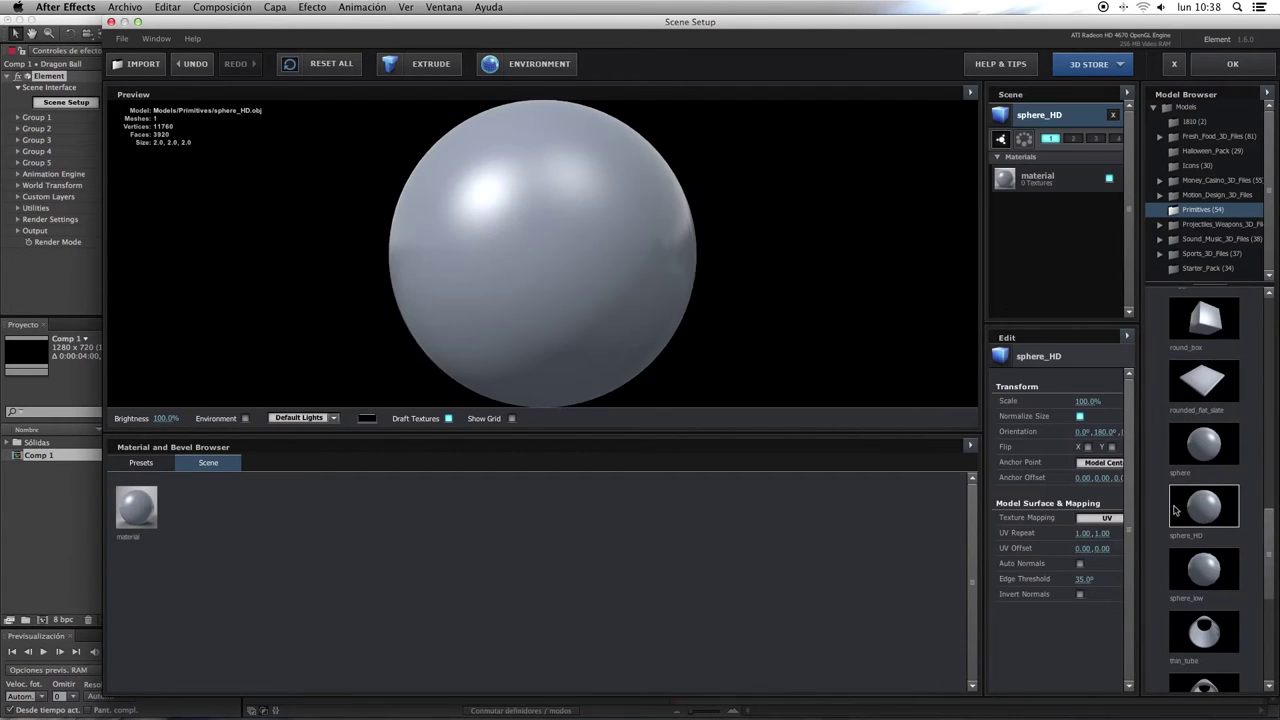
left_click(142, 463)
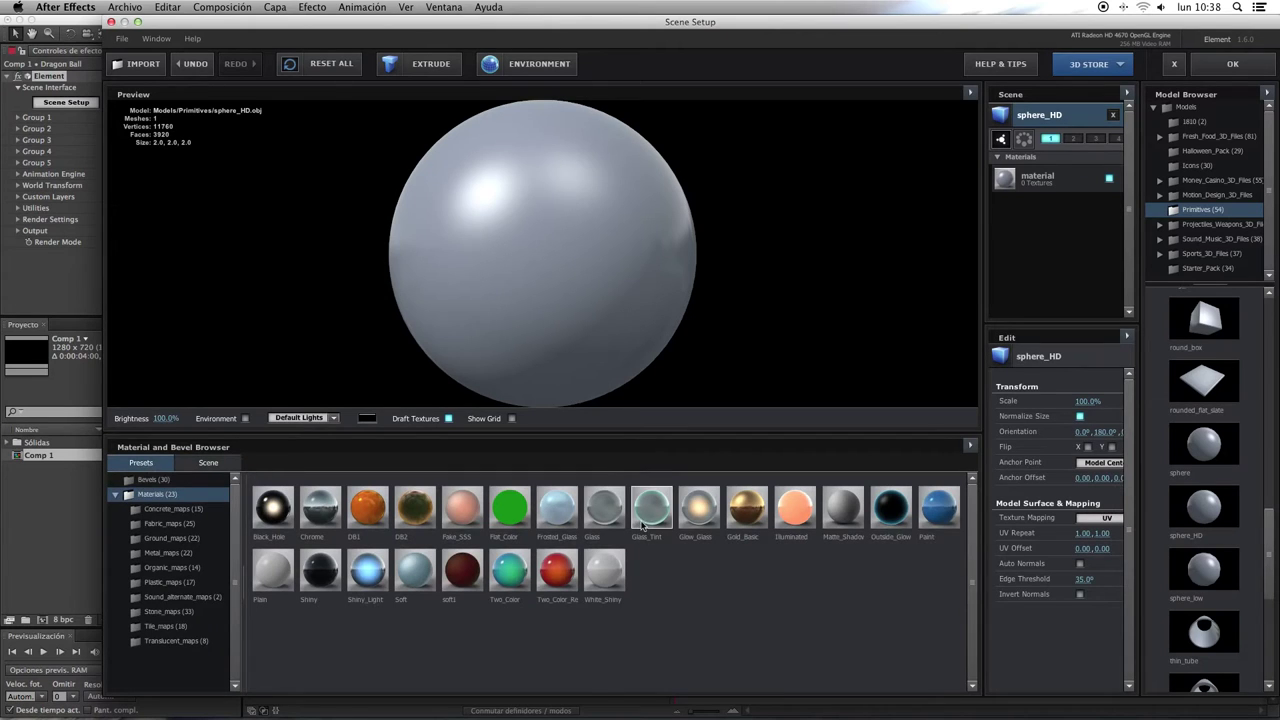
left_click_drag(643, 525, 557, 283)
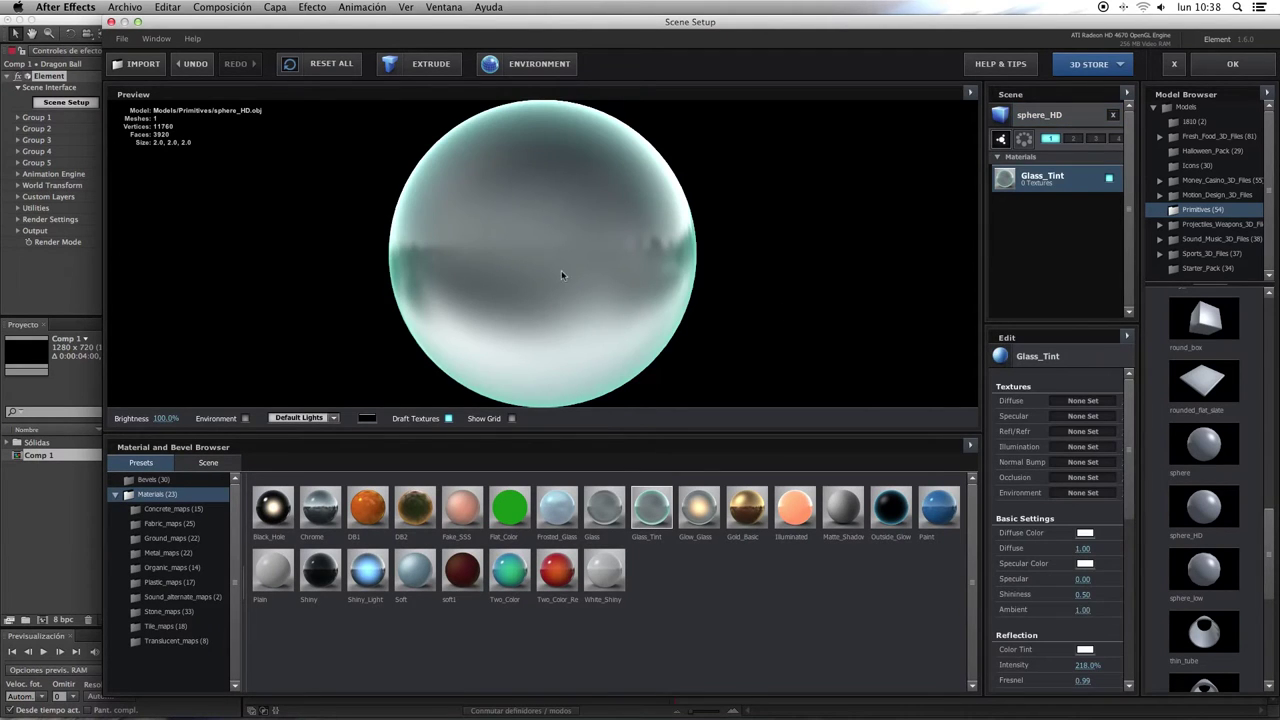
Set the glass material's Illumination Color to bright yellow.
scroll(1060, 596, "down", 1)
scroll(1063, 610, "down", 2)
scroll(1067, 625, "down", 2)
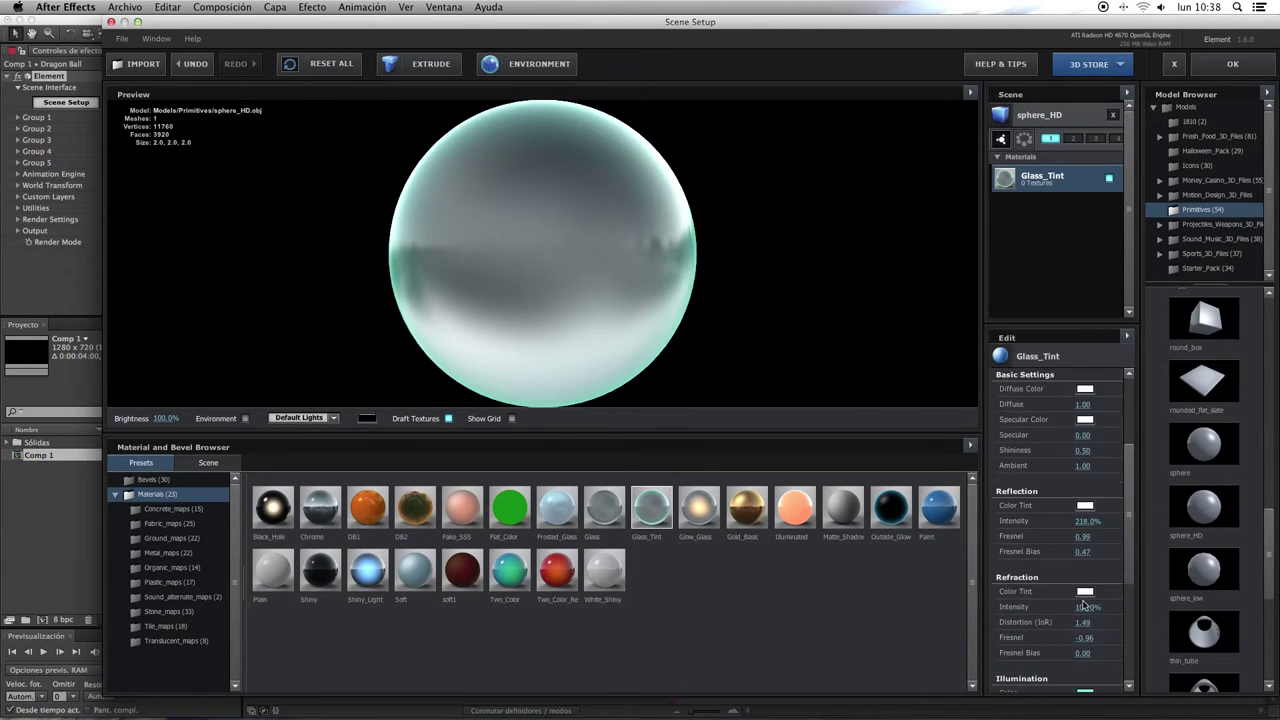
scroll(1070, 640, "down", 2)
scroll(1070, 648, "down", 1)
scroll(1080, 620, "down", 1)
left_click(1085, 594)
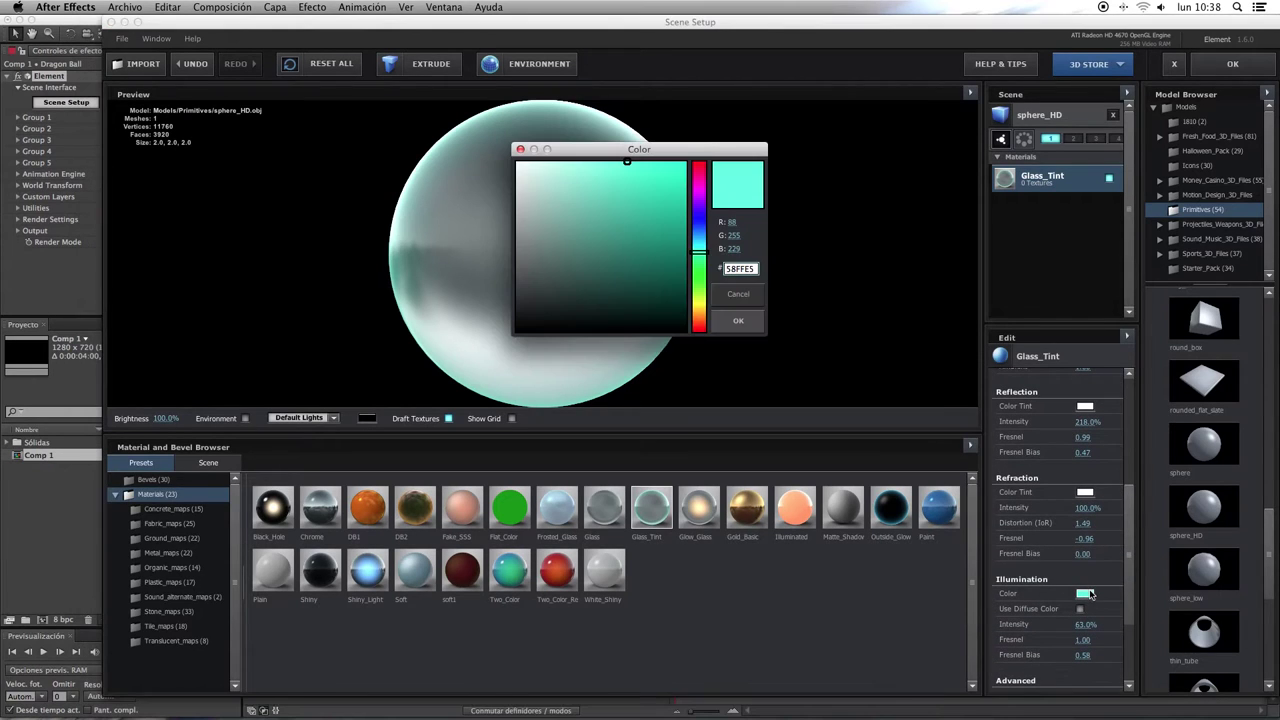
left_click(700, 313)
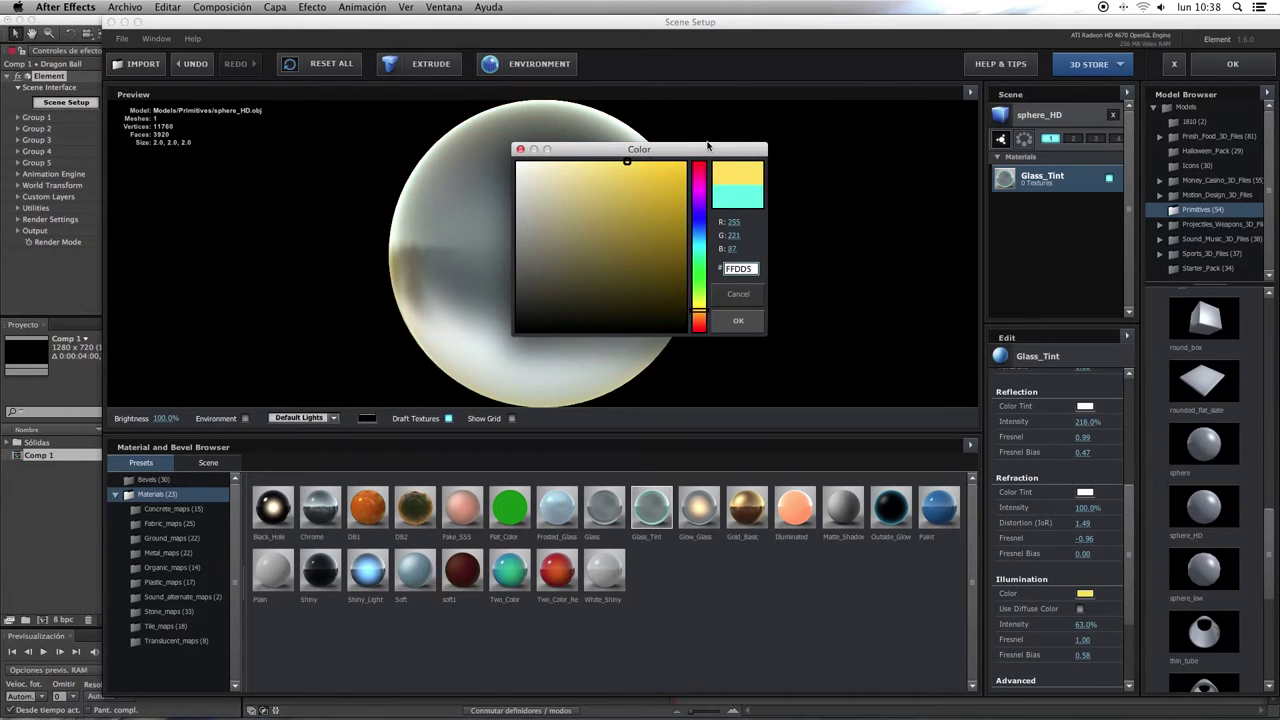
left_click(686, 162)
left_click(703, 316)
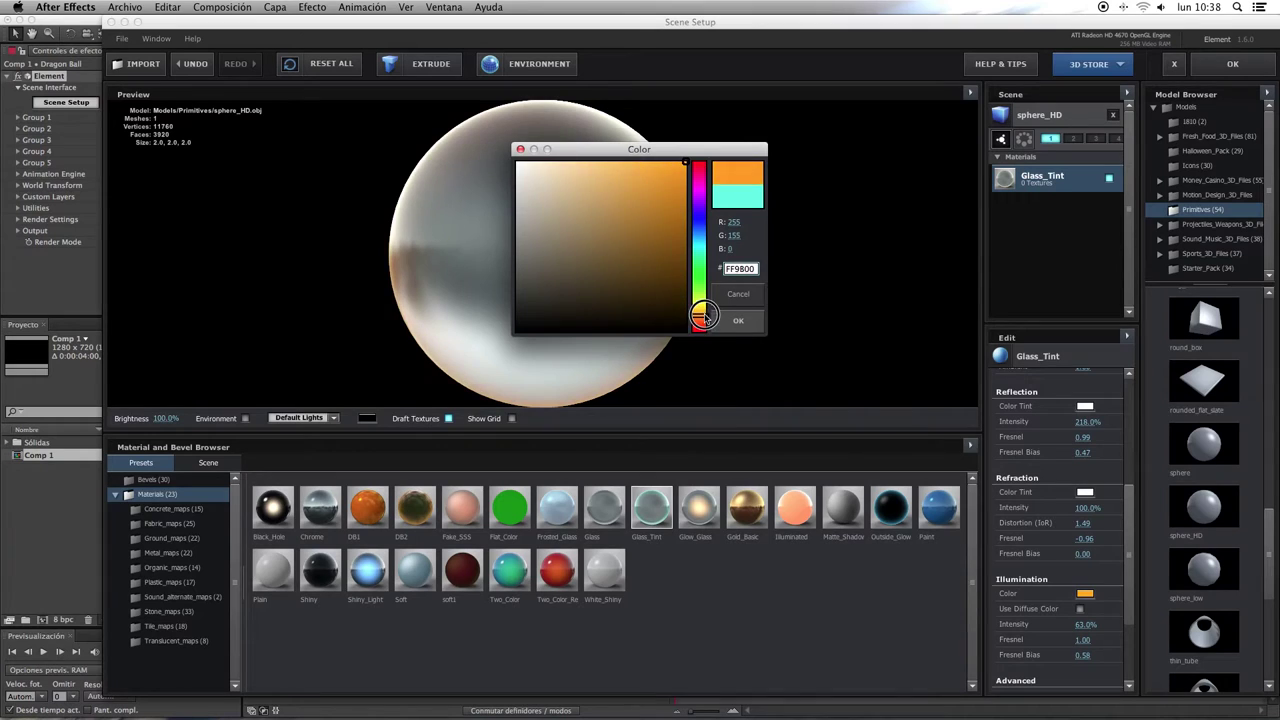
left_click_drag(703, 316, 703, 312)
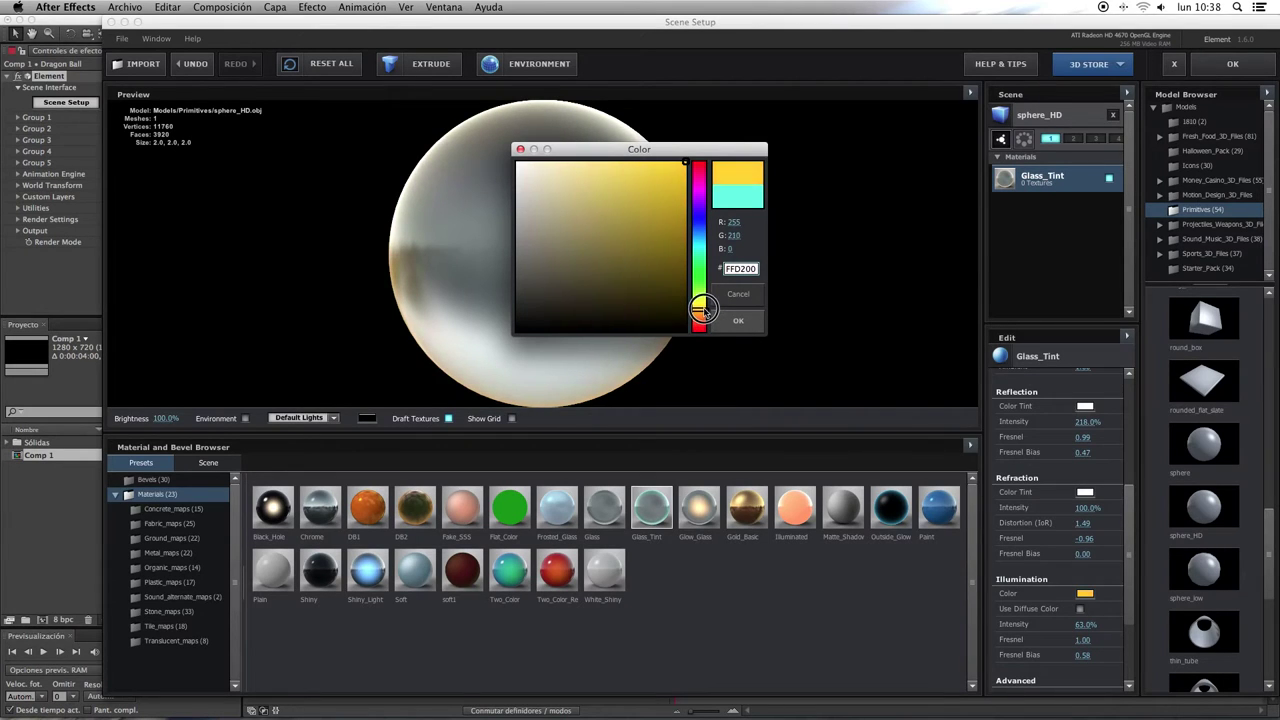
left_click(733, 320)
Enable the environment with the Garden_blurred preset and apply the 3D scene.
left_click(245, 418)
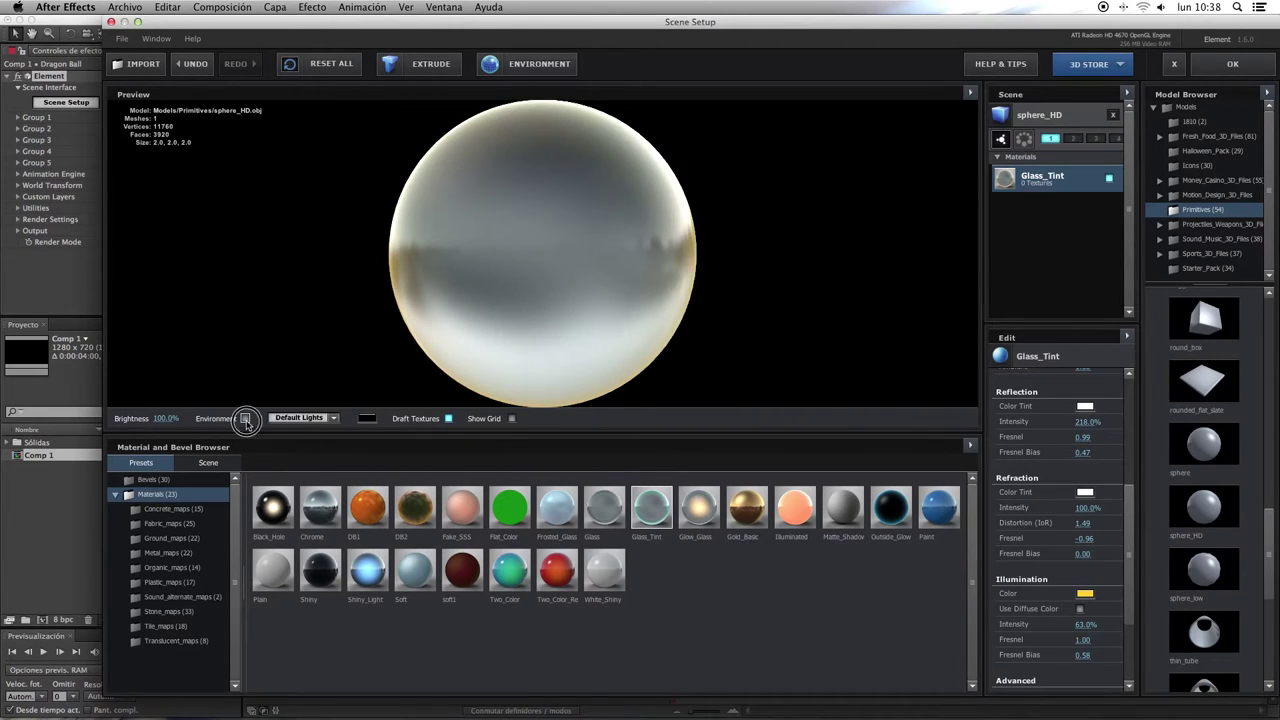
left_click(530, 63)
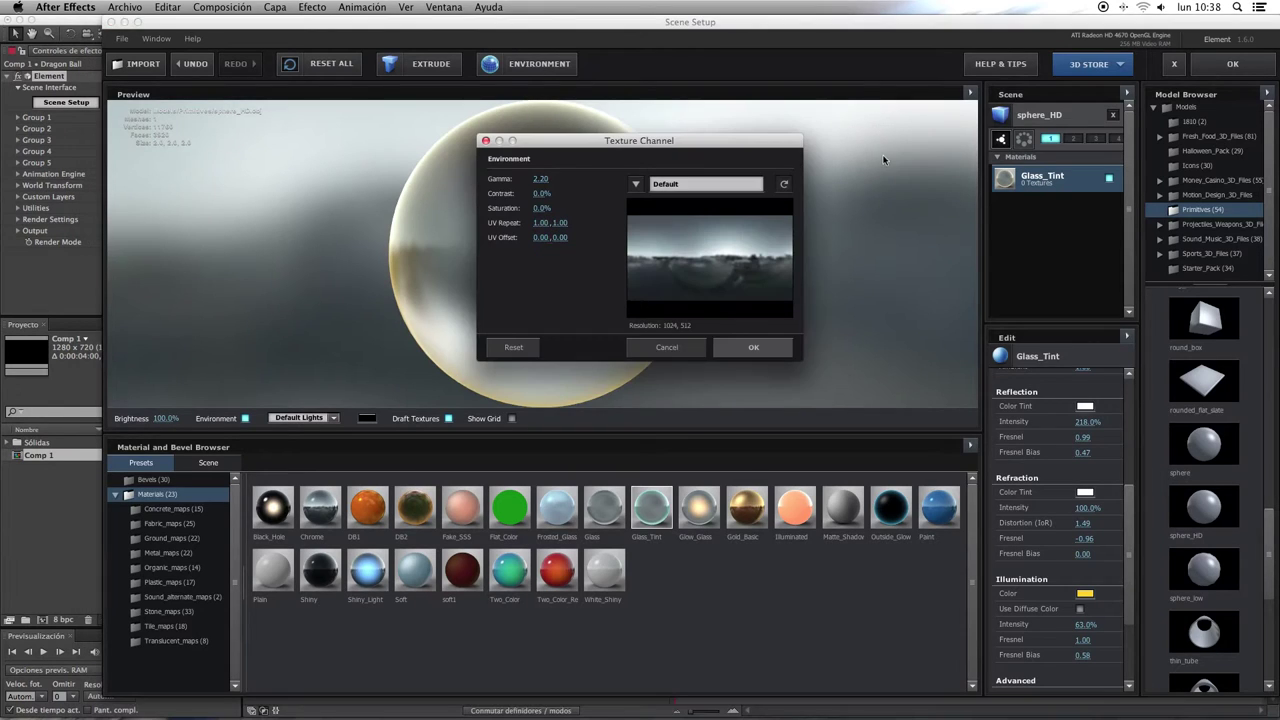
left_click(635, 184)
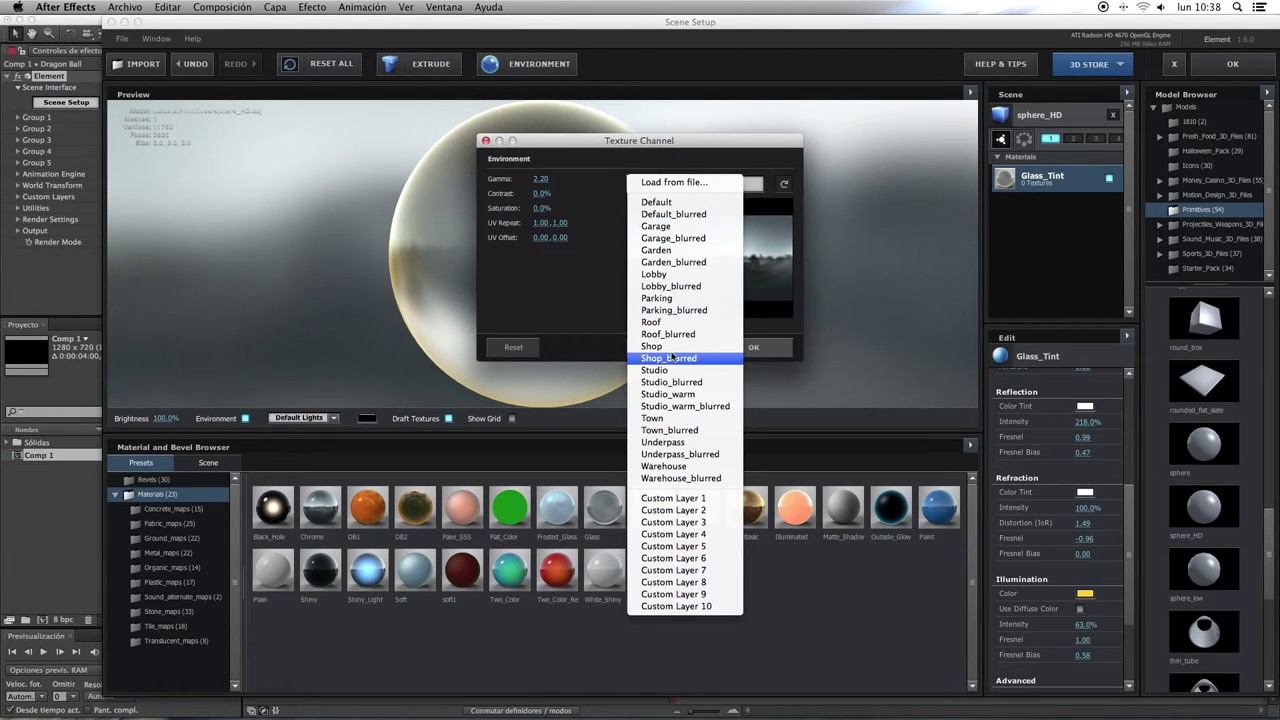
left_click(673, 262)
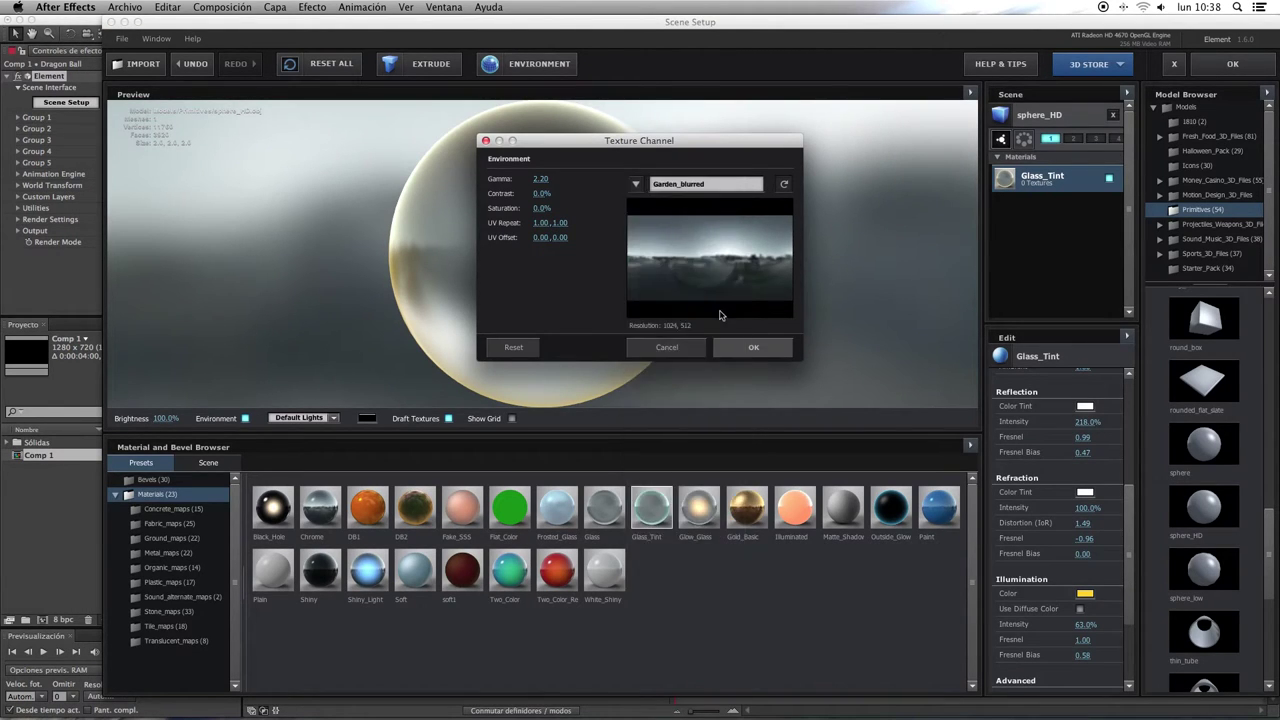
left_click(636, 184)
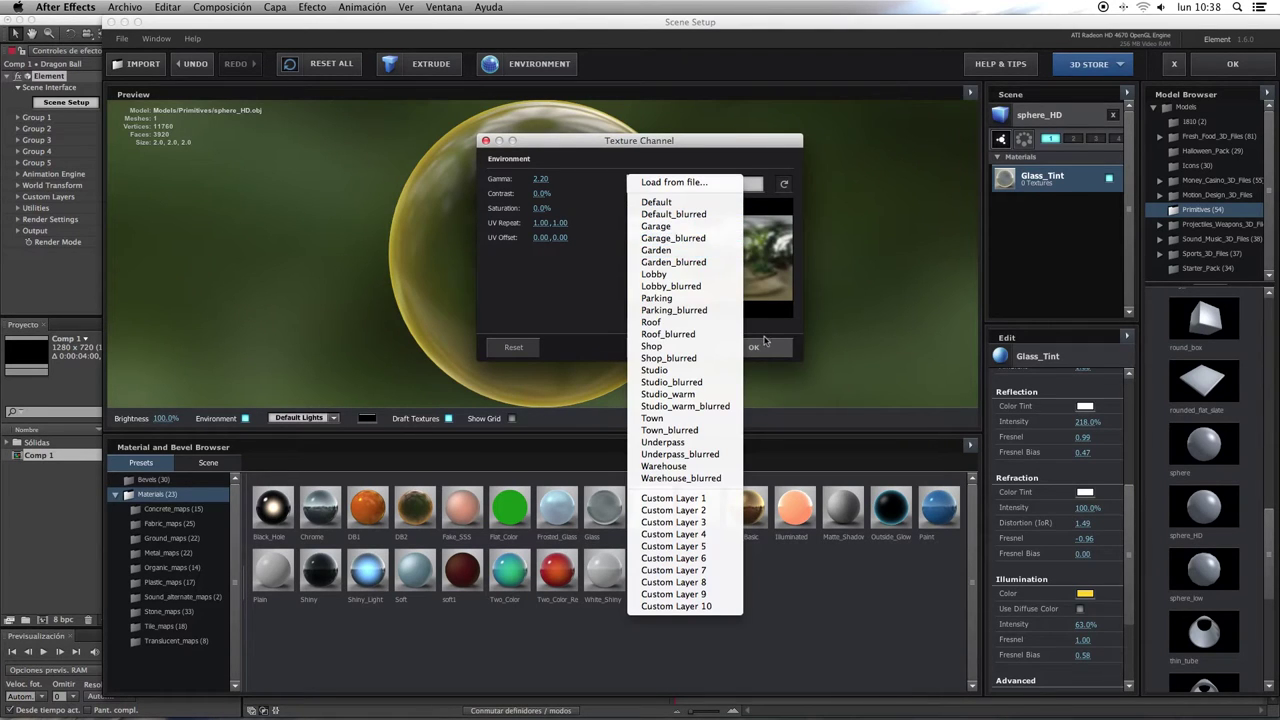
left_click(766, 341)
left_click(765, 350)
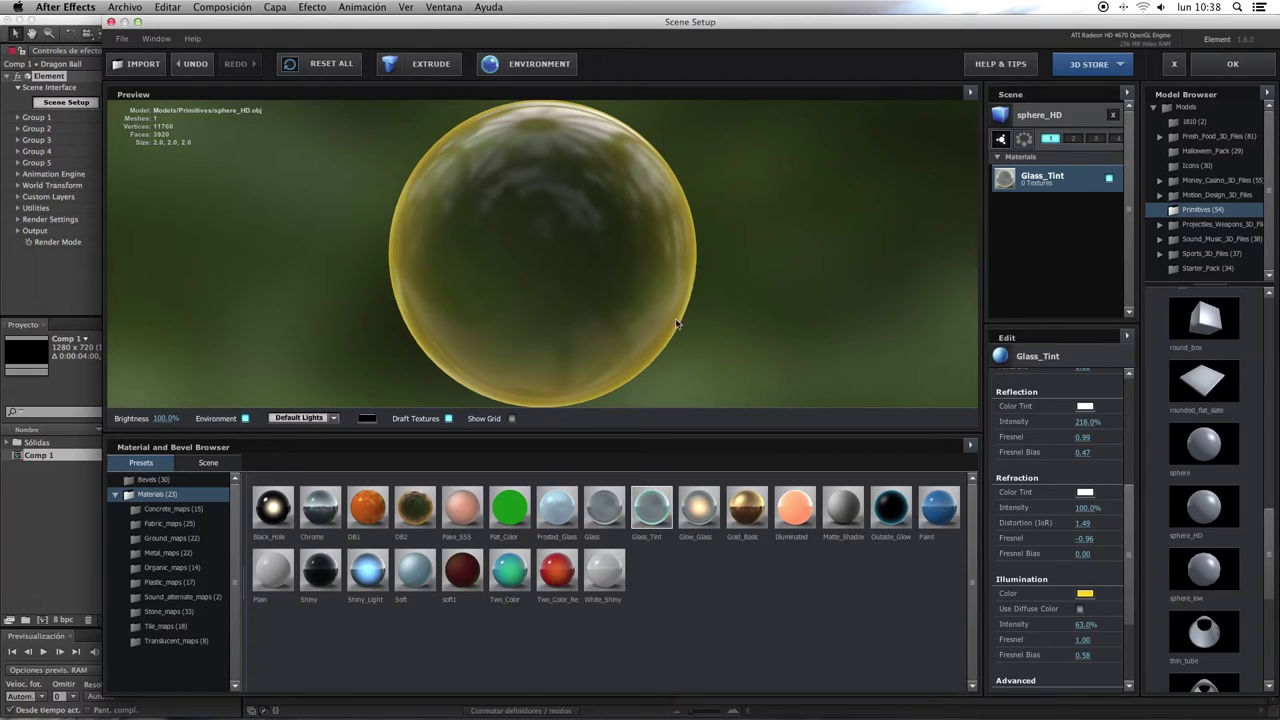
left_click(1246, 63)
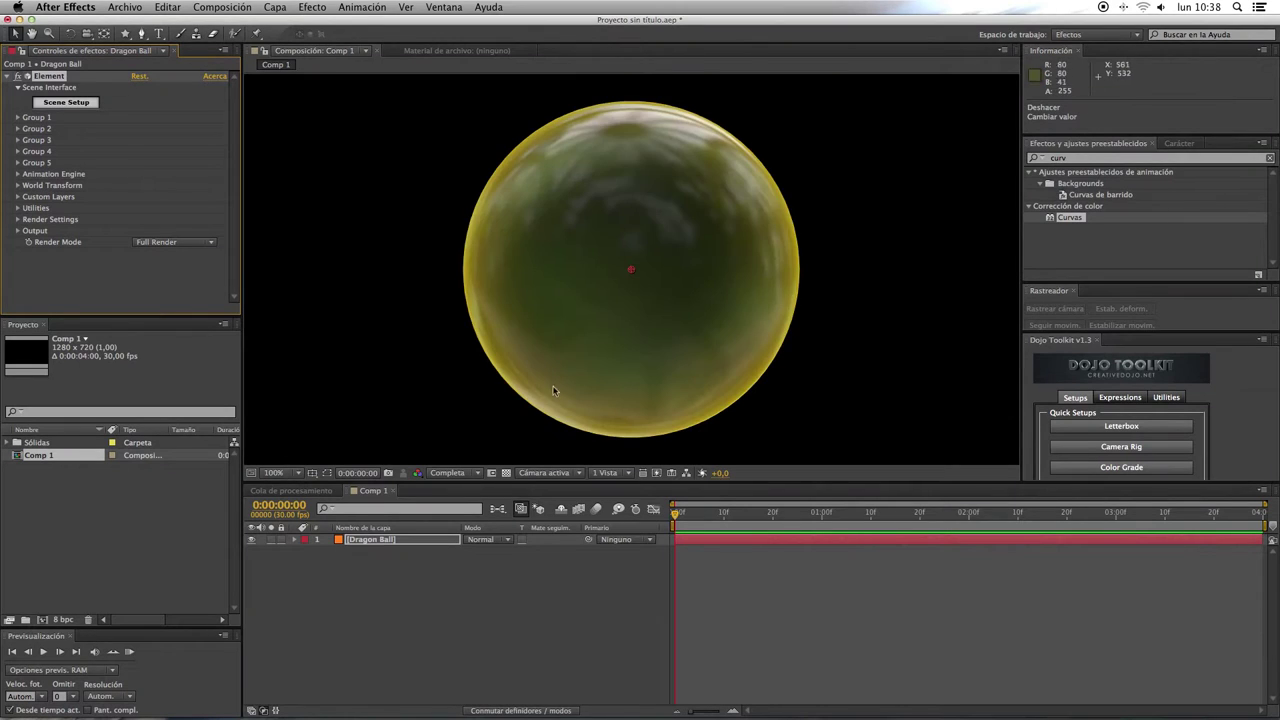
Turn on Show in BG in Element's Environment render settings.
left_click(17, 221)
left_click(29, 218)
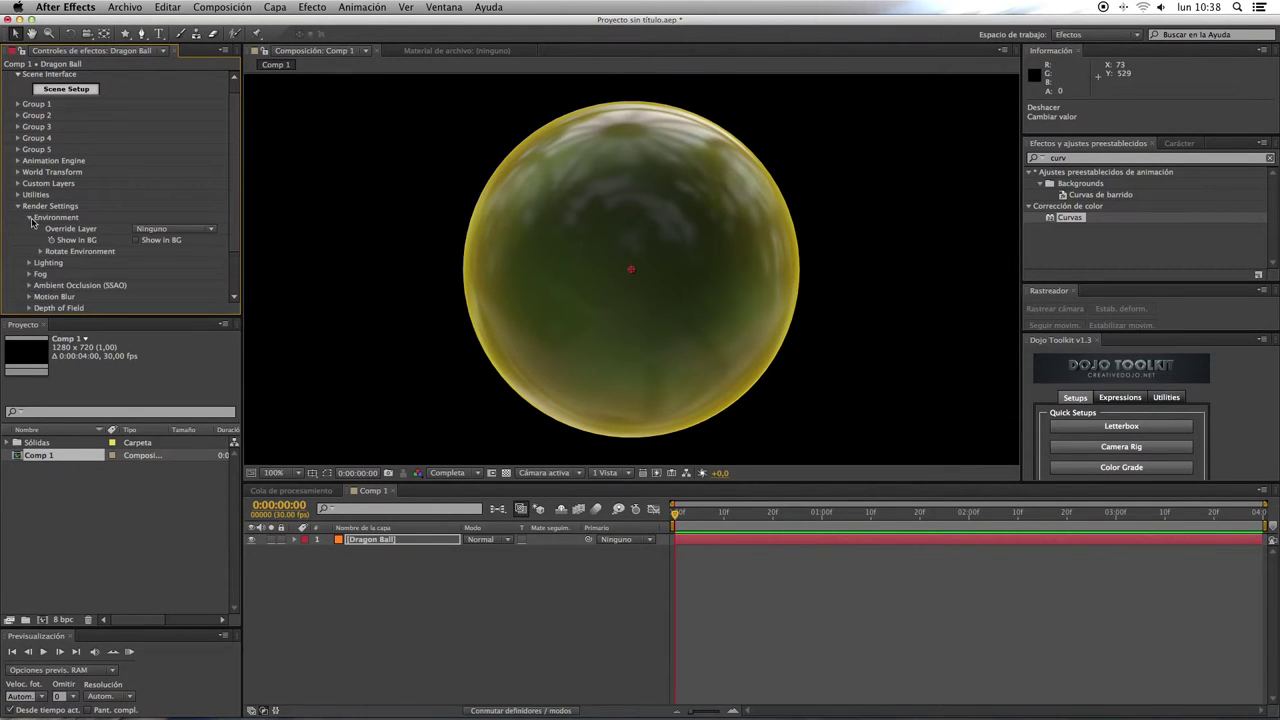
left_click(140, 242)
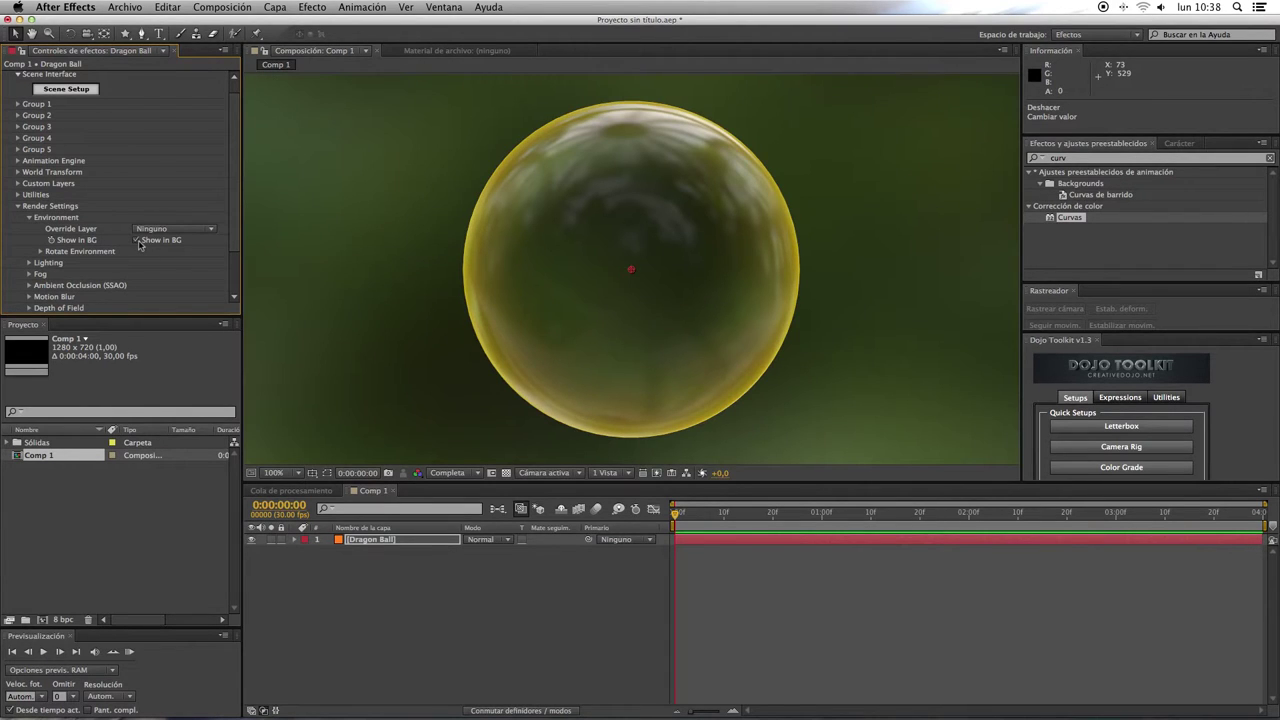
left_click(364, 597)
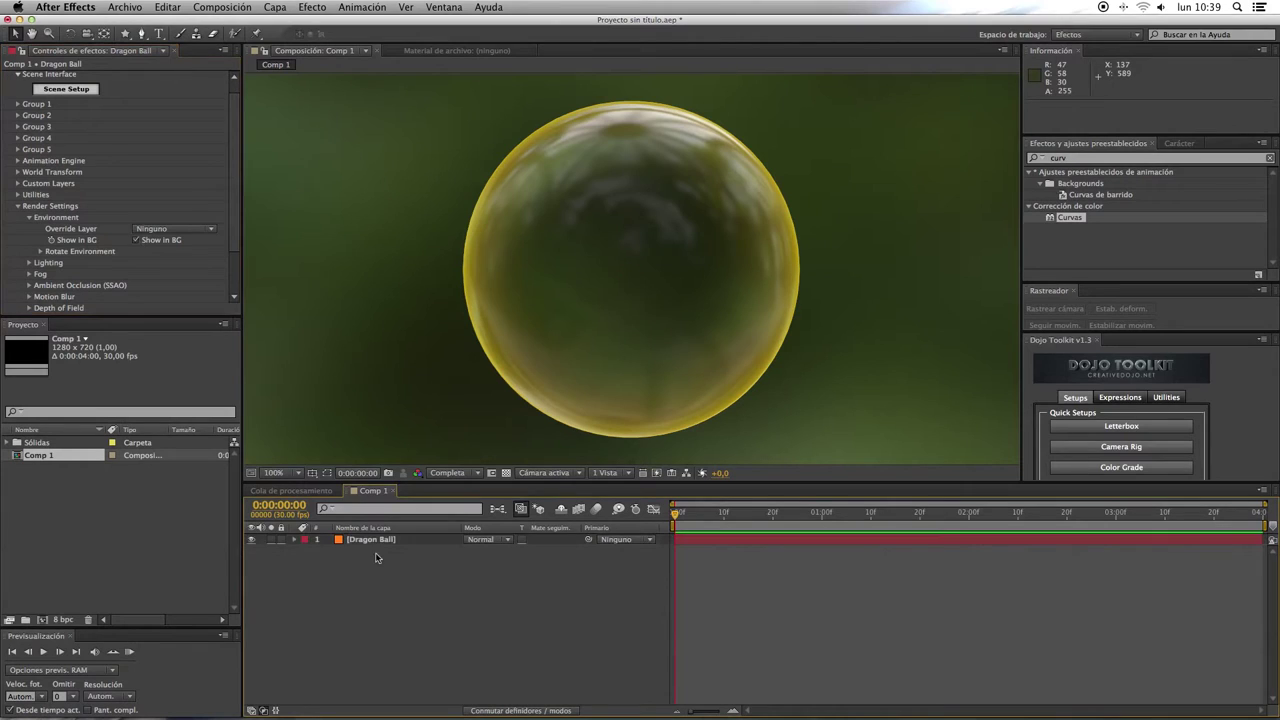
left_click(370, 541)
Duplicate the Dragon Ball layer and rename the lower copy Fondo.
key("super+d")
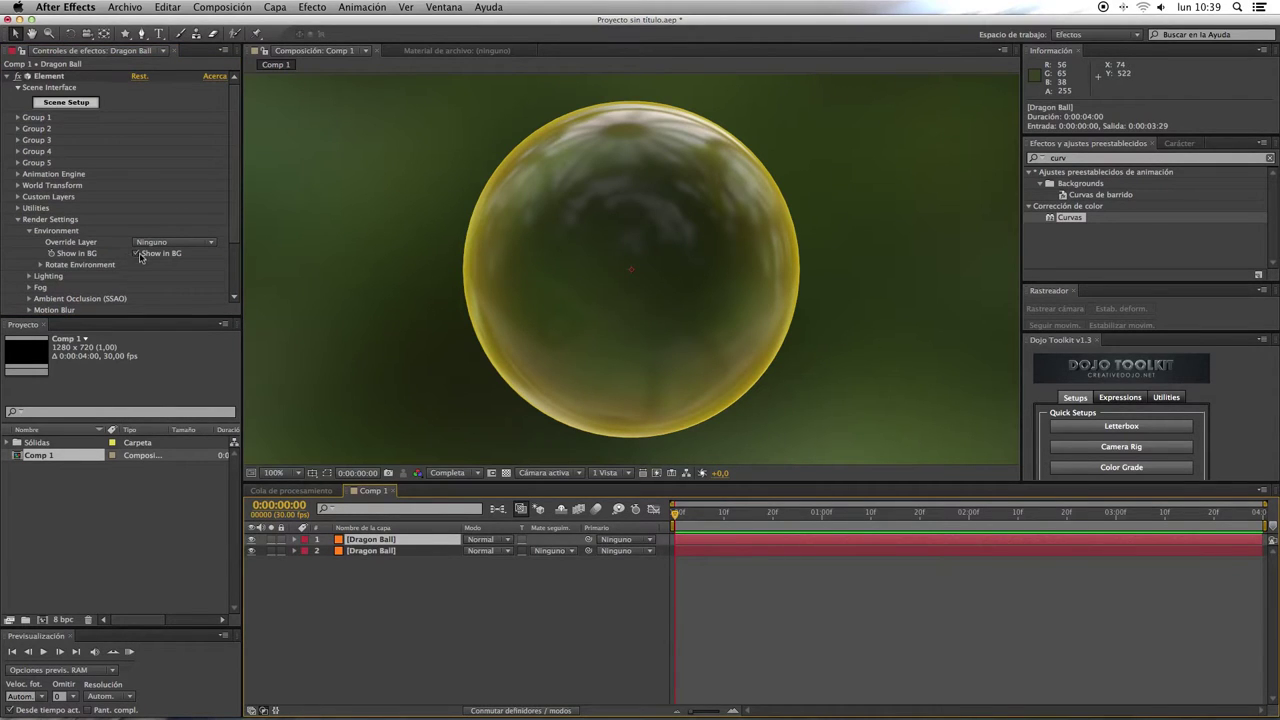
key("Return")
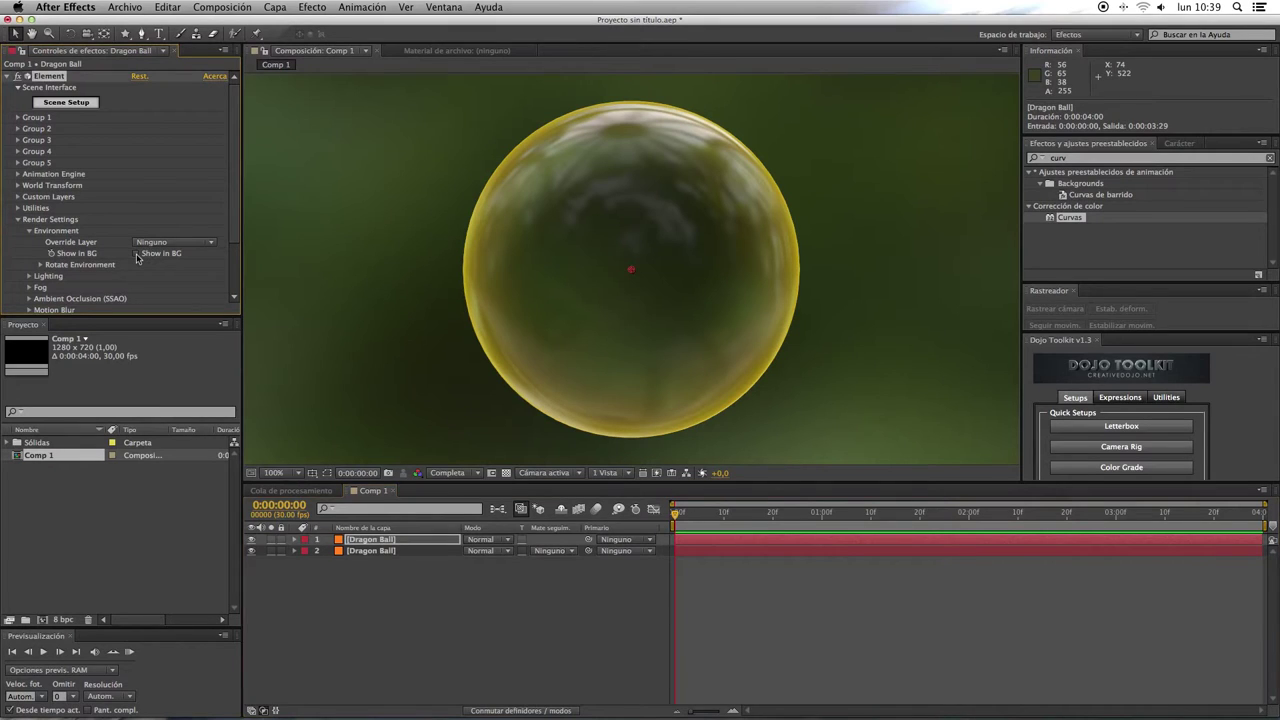
left_click(374, 551)
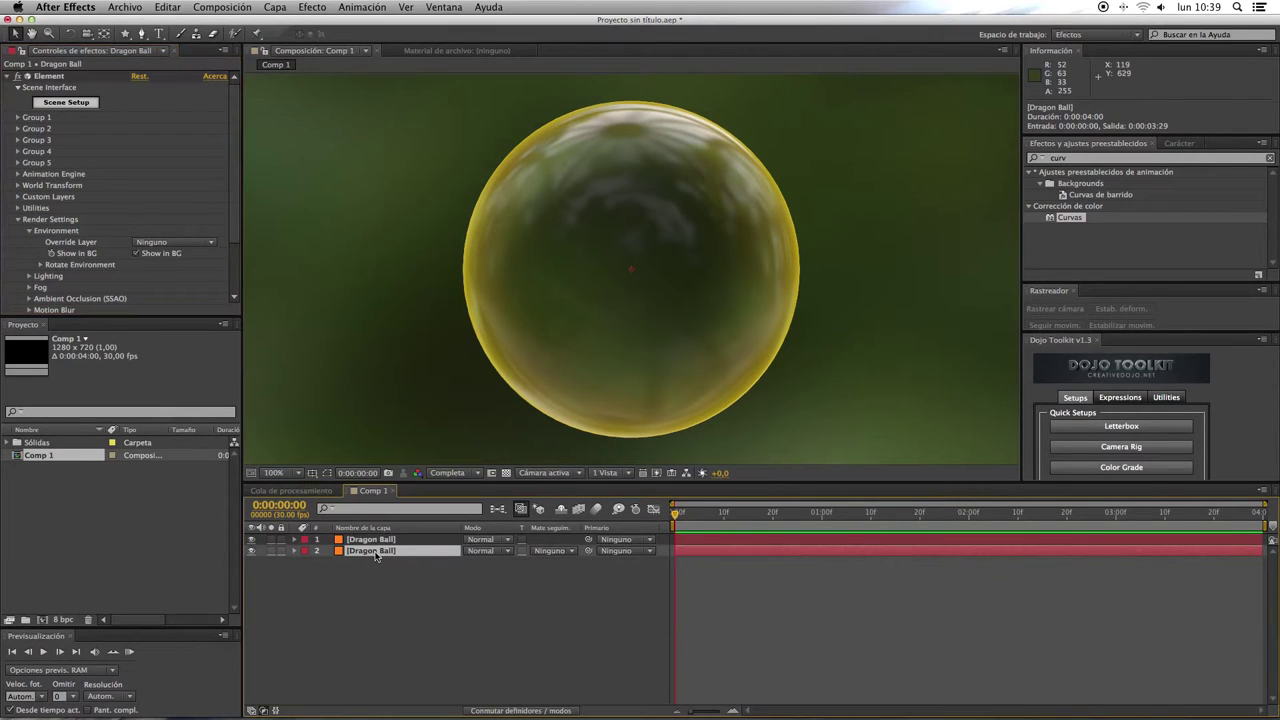
key("Return")
type("Fondo")
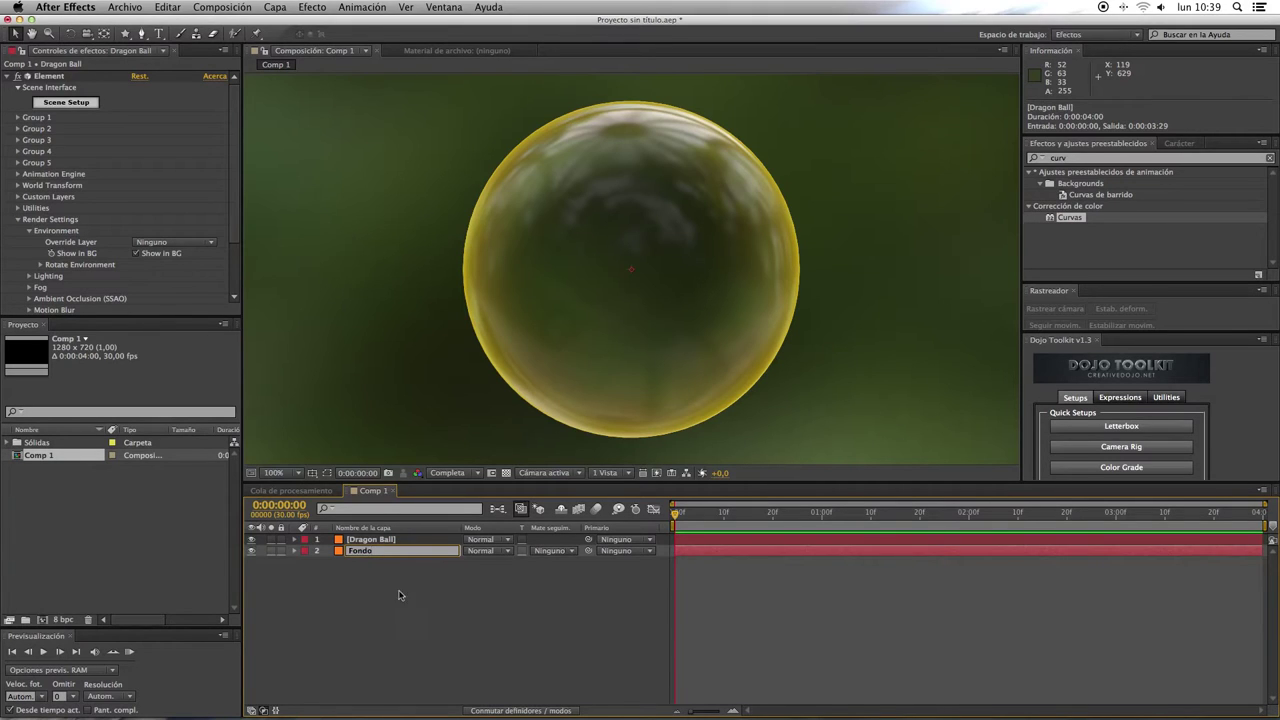
key("Return")
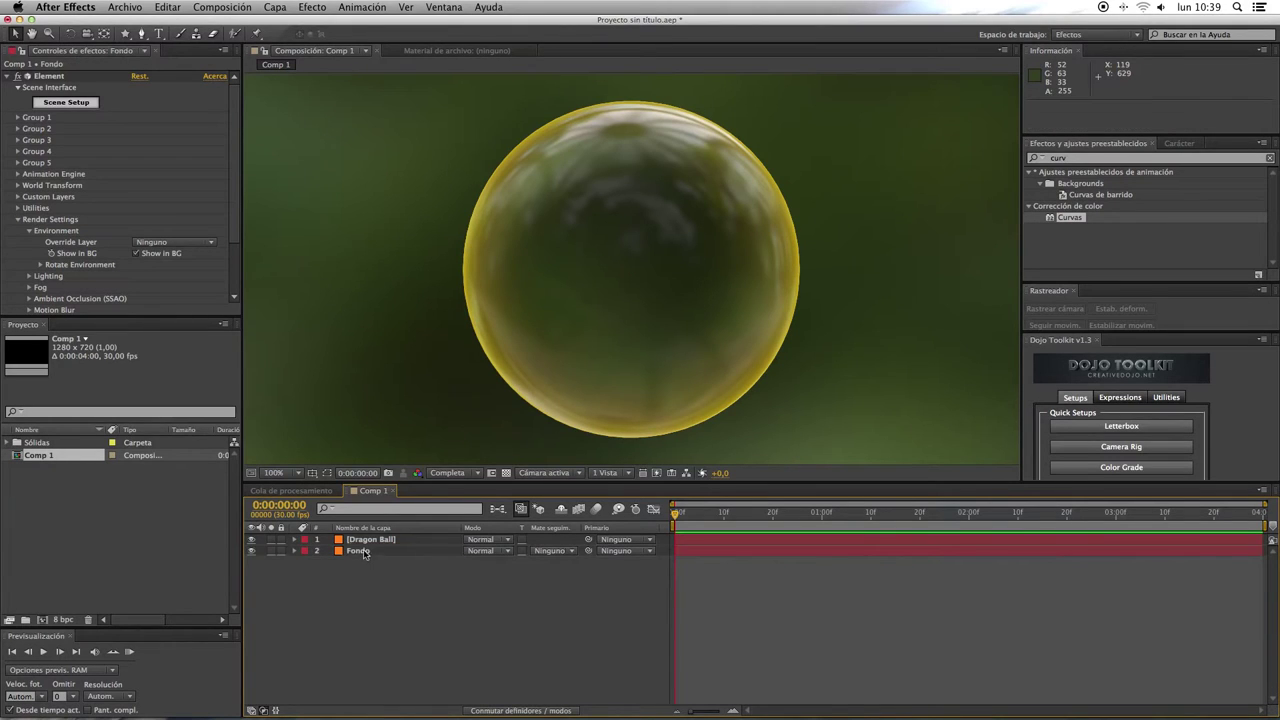
Check Fondo's Element scene and toggle its visibility to preview the green background.
left_click(73, 104)
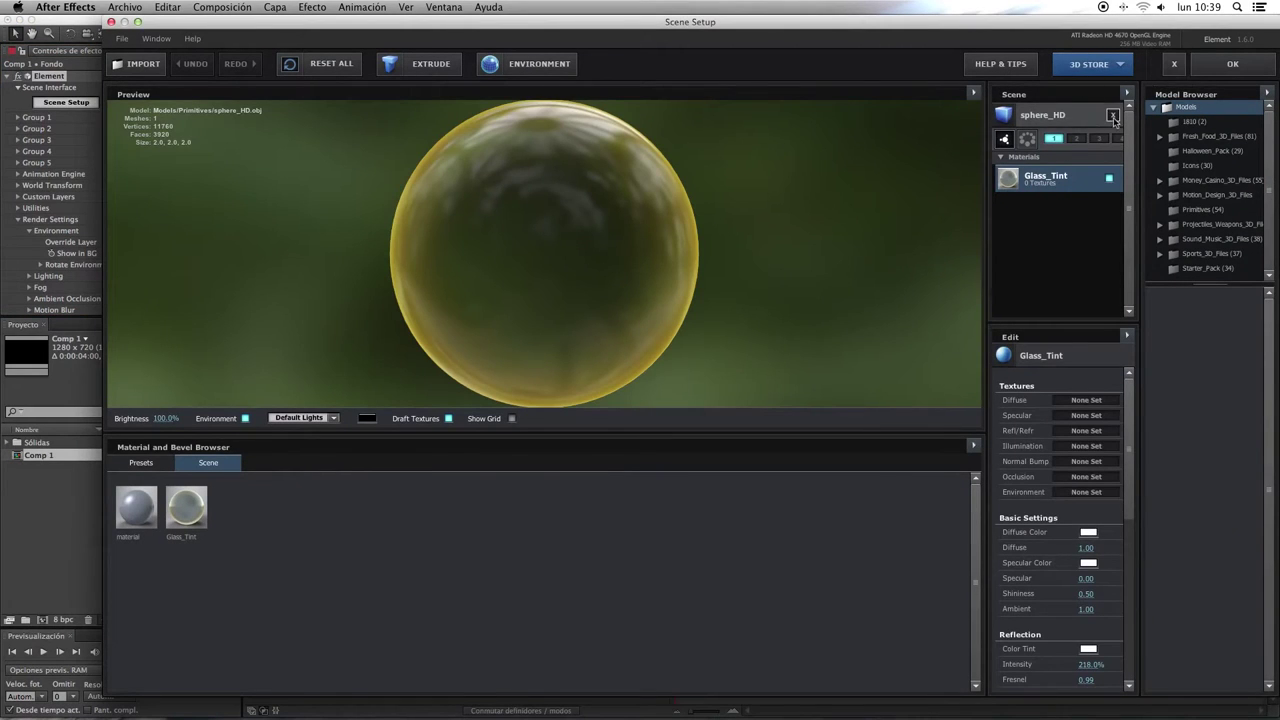
left_click(1113, 117)
left_click(1215, 66)
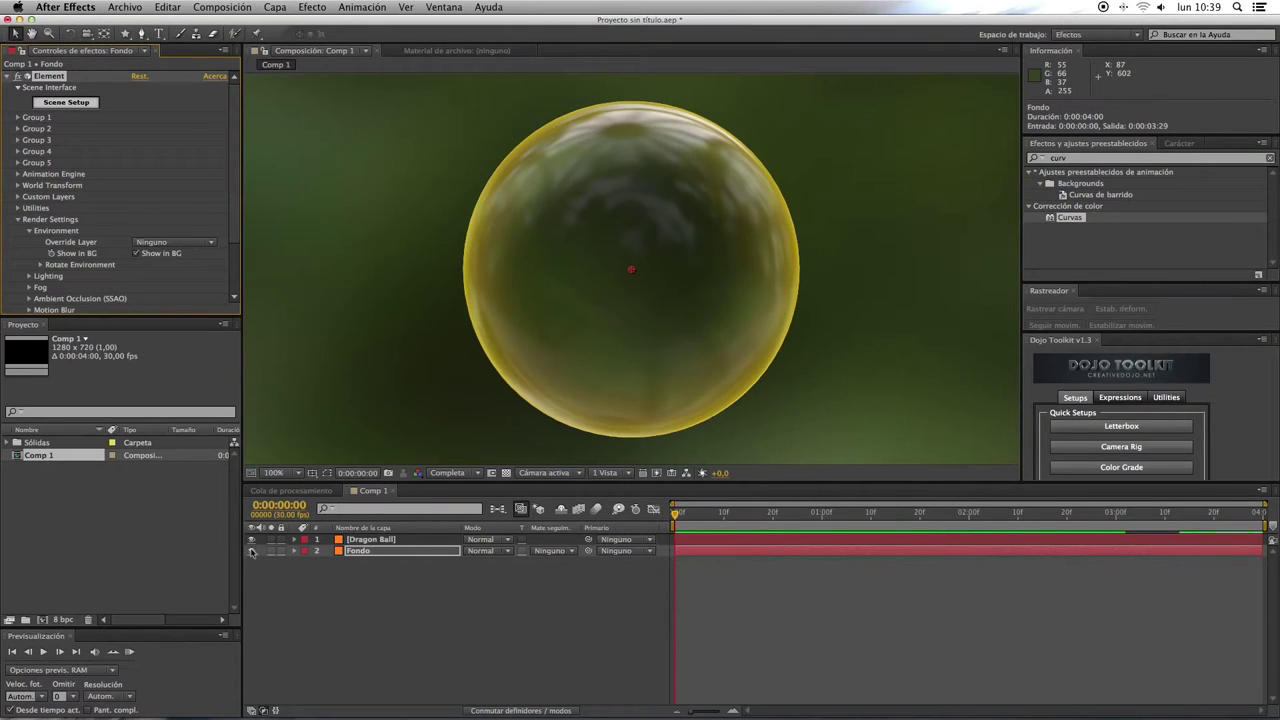
left_click(252, 545)
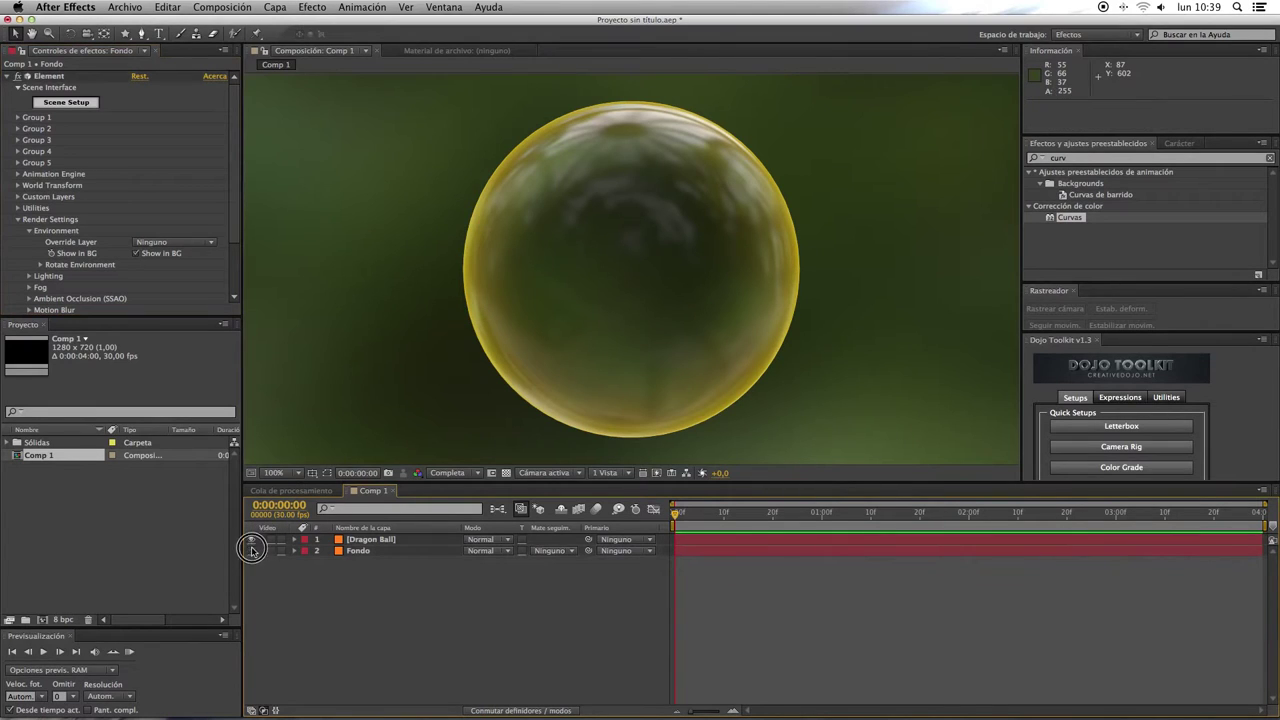
left_click(252, 550)
left_click(252, 551)
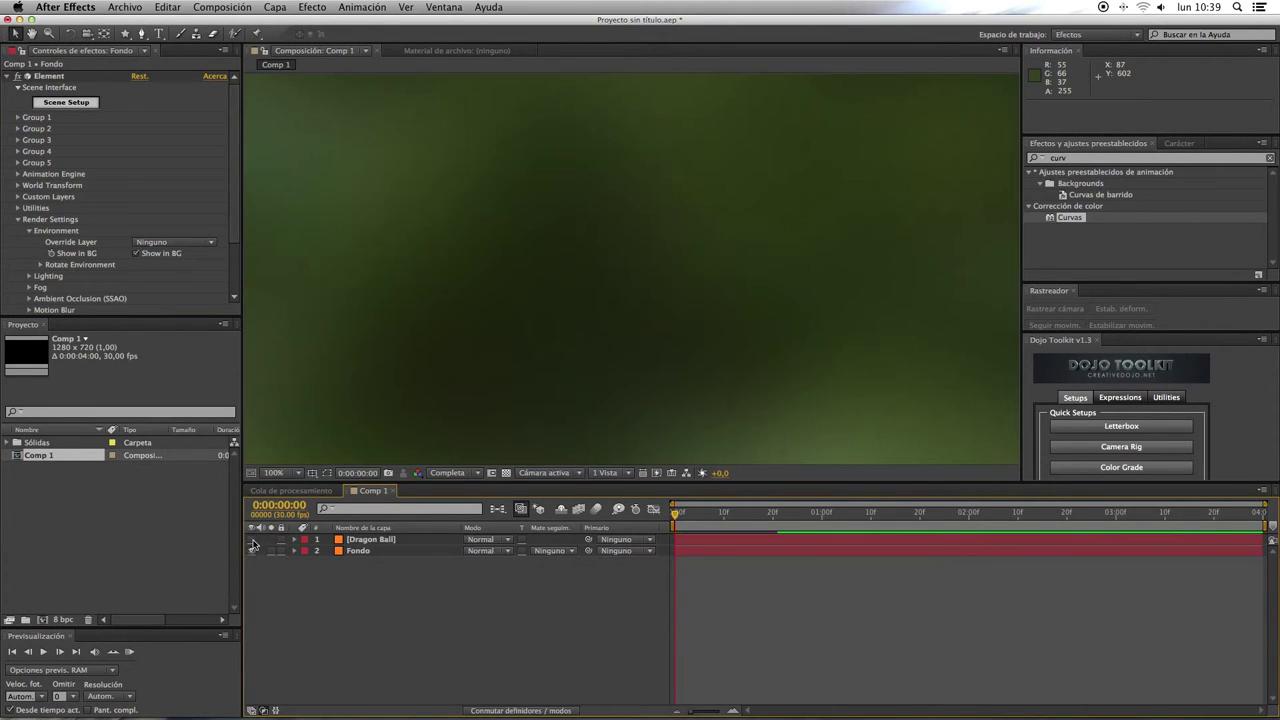
left_click(252, 552)
left_click(252, 552)
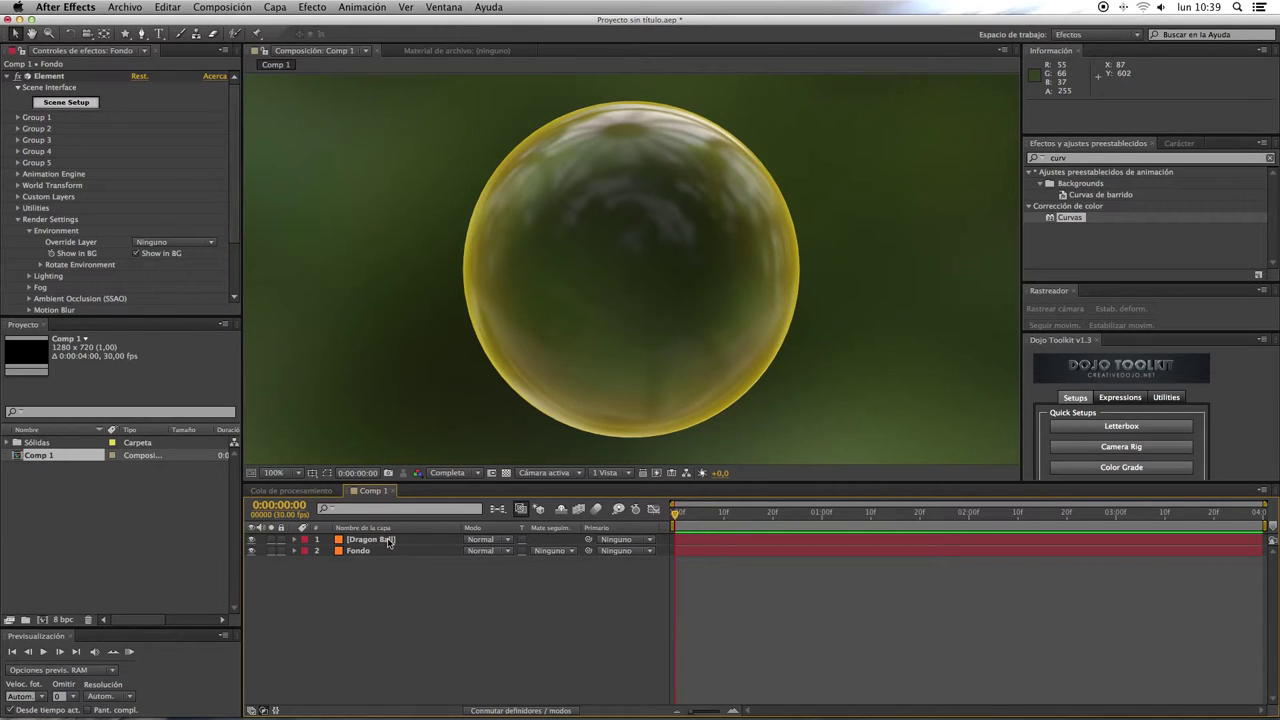
Set the Dragon Ball layer's blending mode to Pantalla.
left_click(390, 543)
left_click(490, 541)
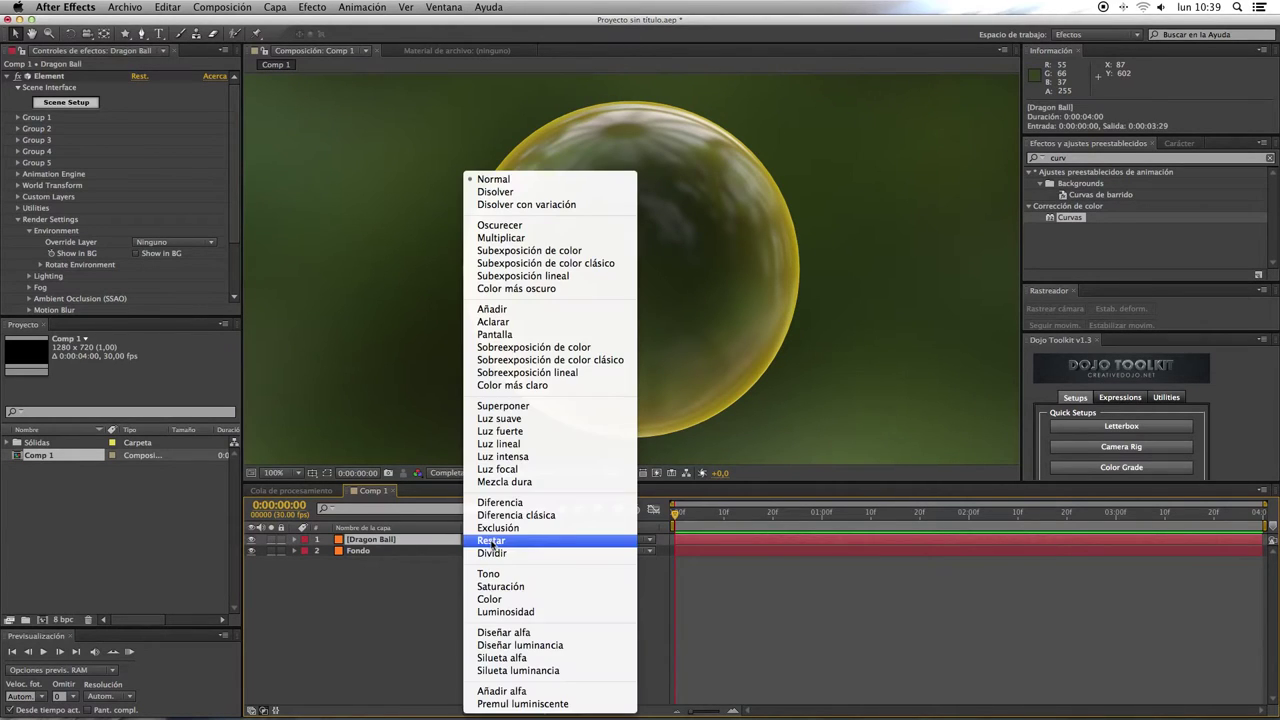
left_click(494, 334)
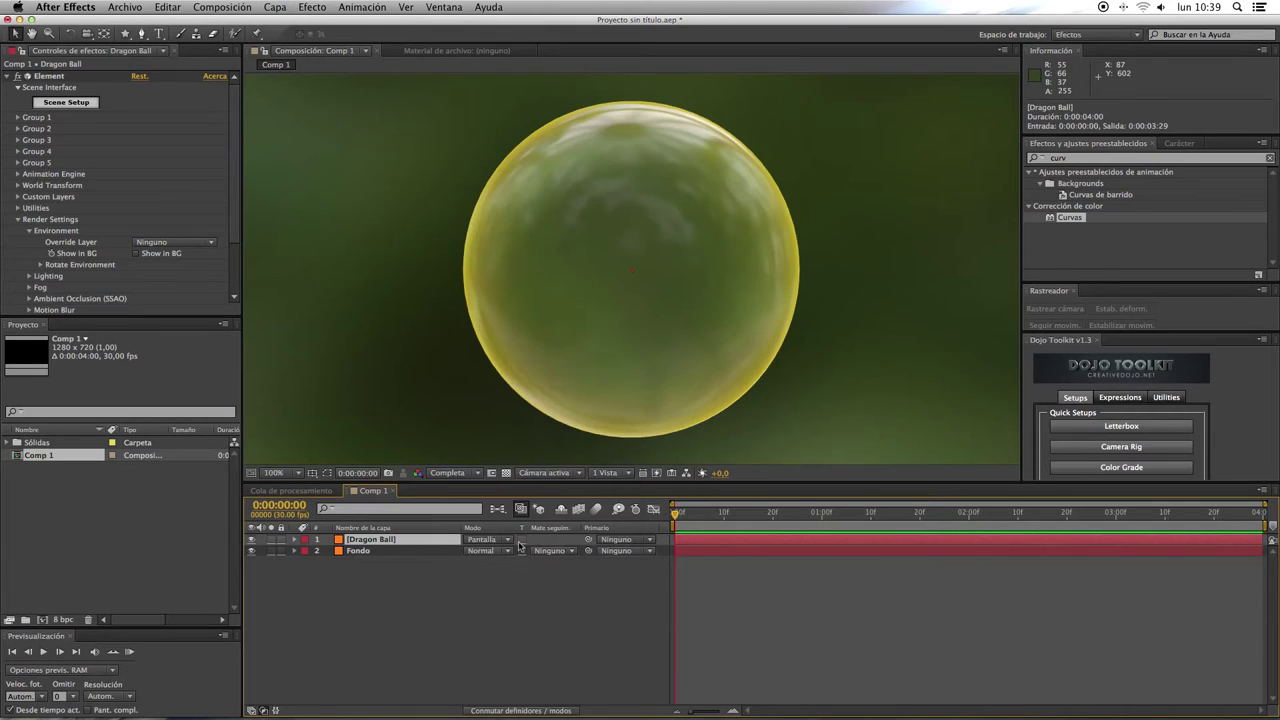
left_click(527, 710)
left_click(527, 710)
left_click(527, 710)
left_click(527, 710)
Duplicate Dragon Ball and rename the middle copy Dragon Ball Resplandor.
key("ctrl+d")
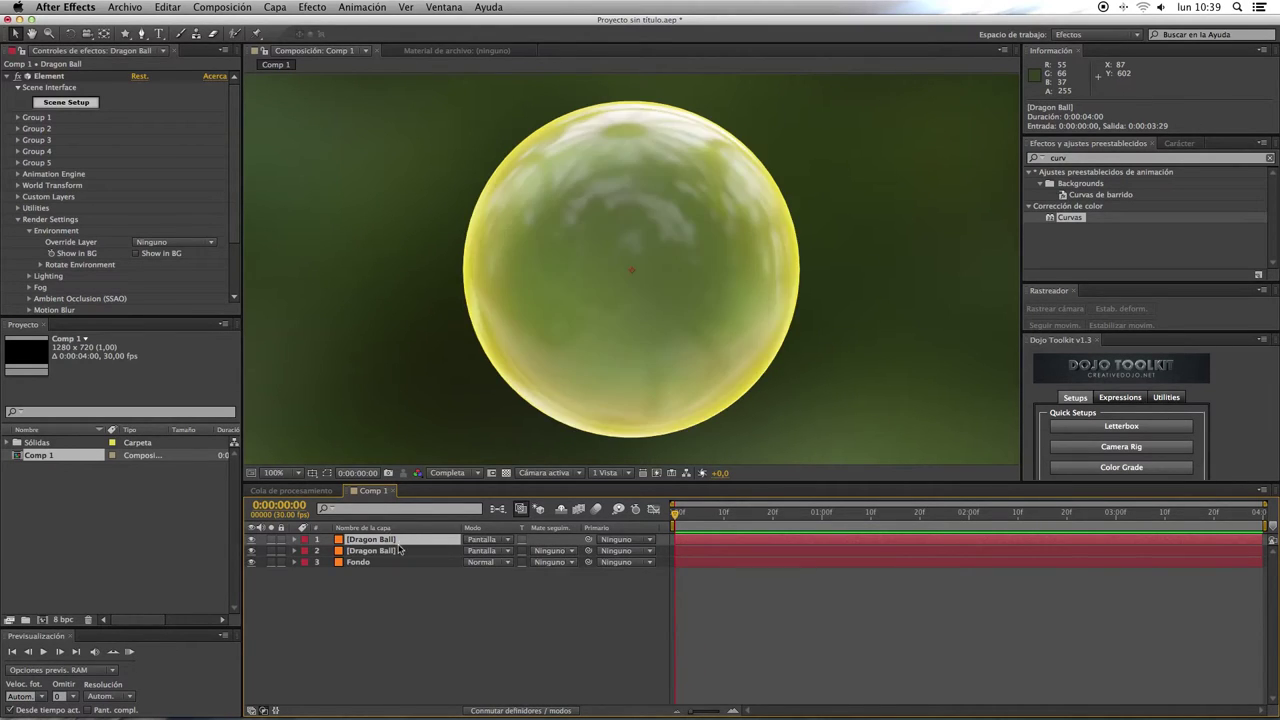
left_click(397, 551)
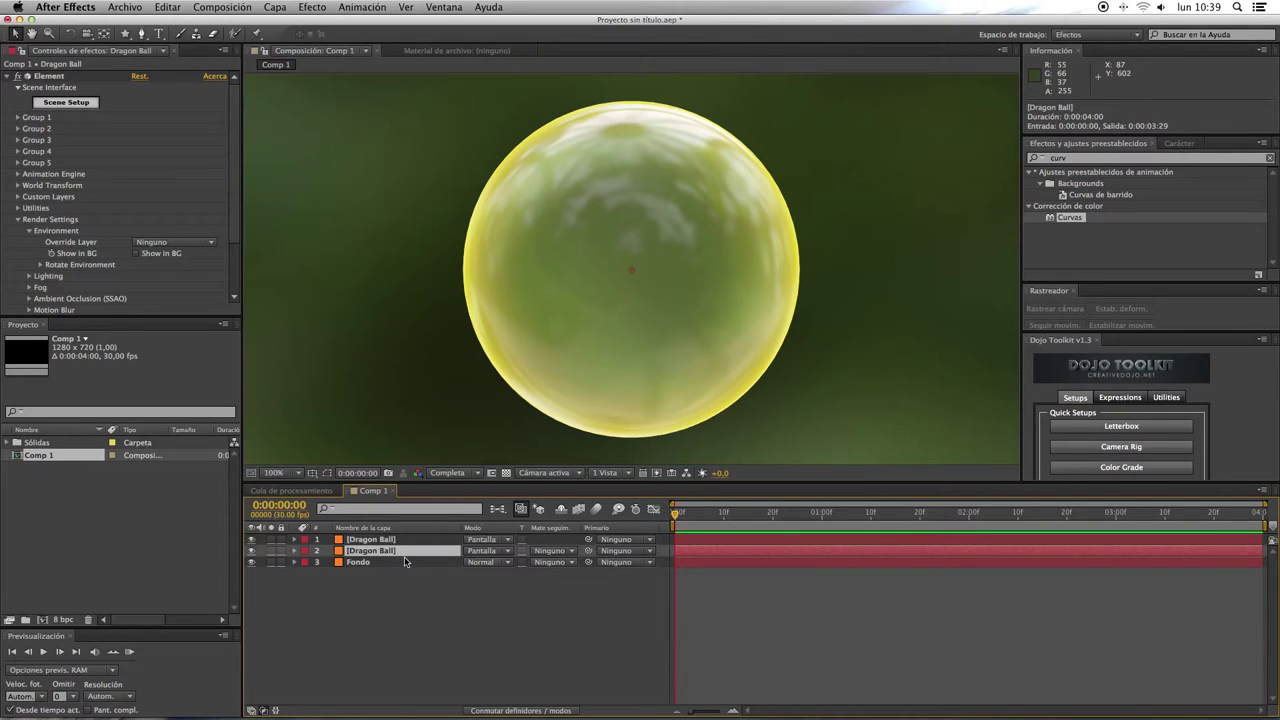
key("Return")
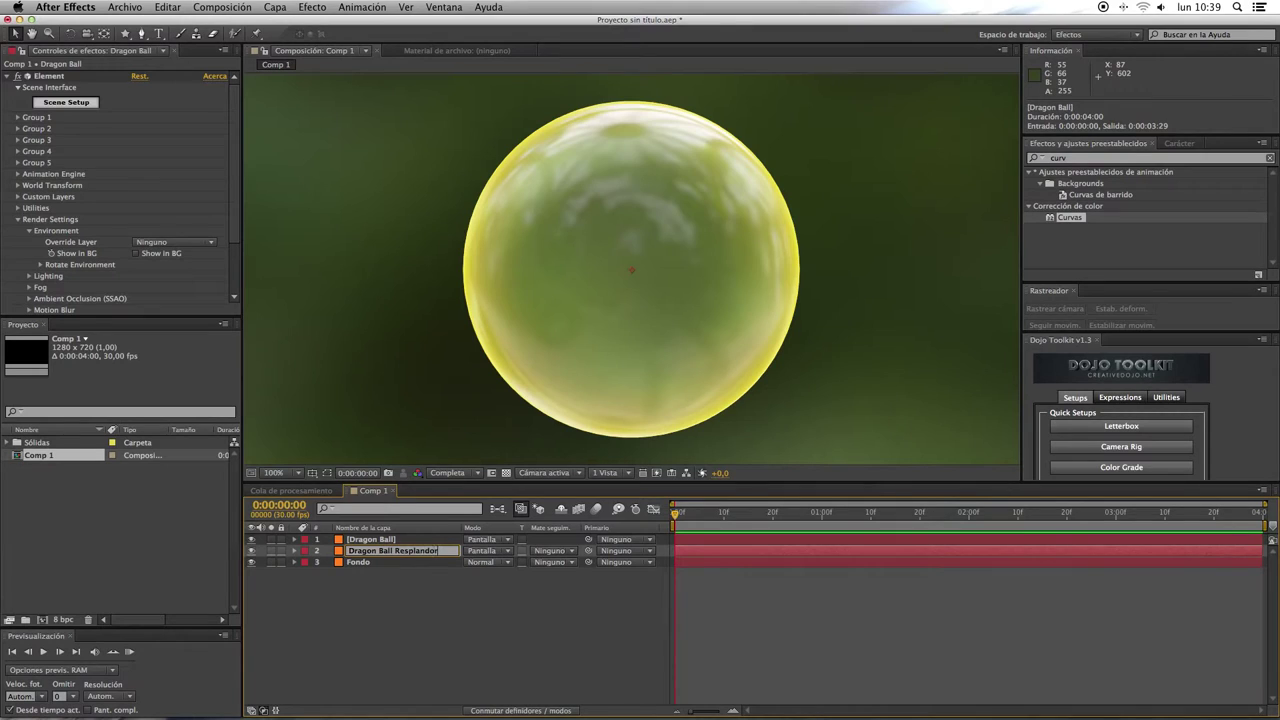
key("Return")
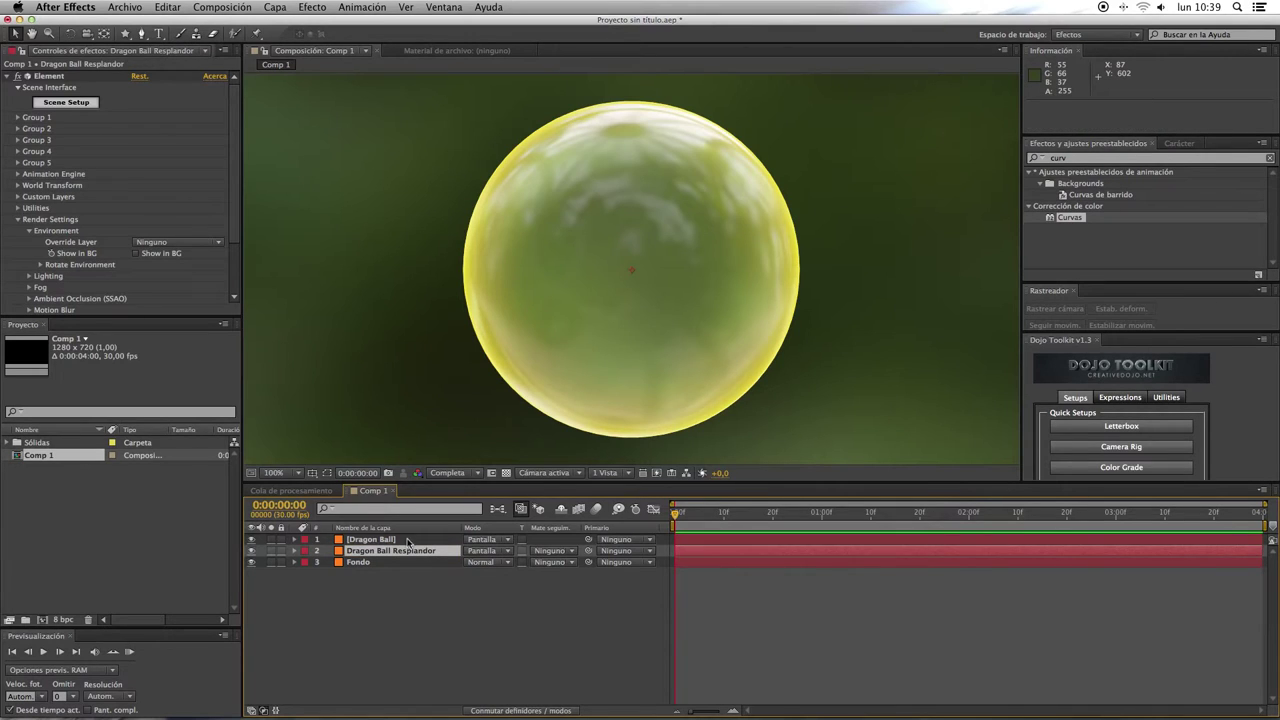
left_click(407, 541)
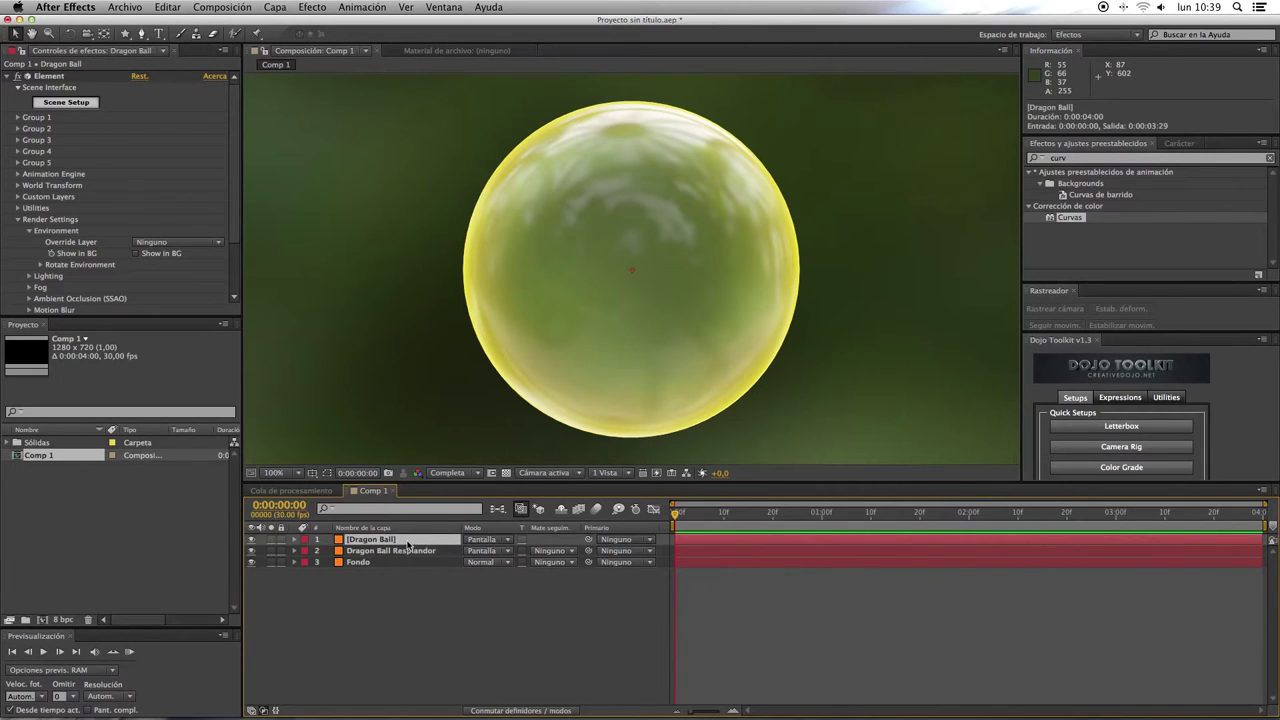
Set Particle Size to 9,90 on Dragon Ball and 9,00 on Dragon Ball Resplandor.
left_click(18, 120)
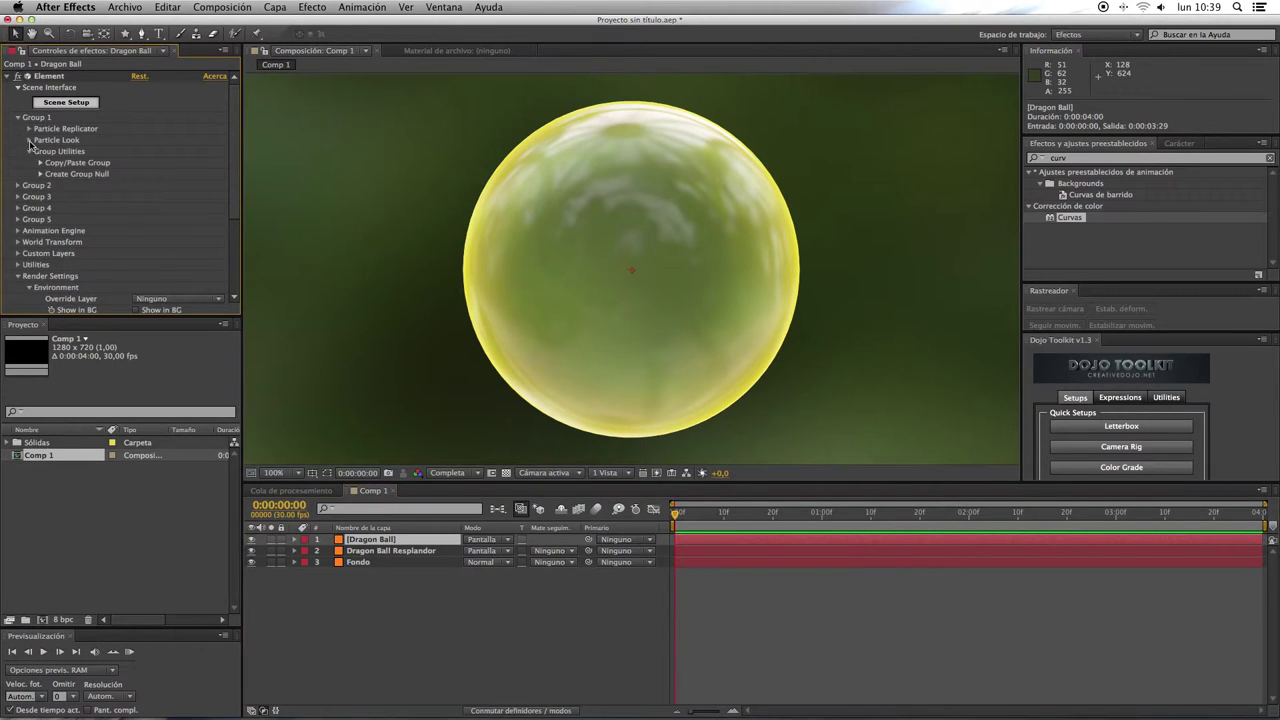
left_click(30, 140)
left_click(142, 151)
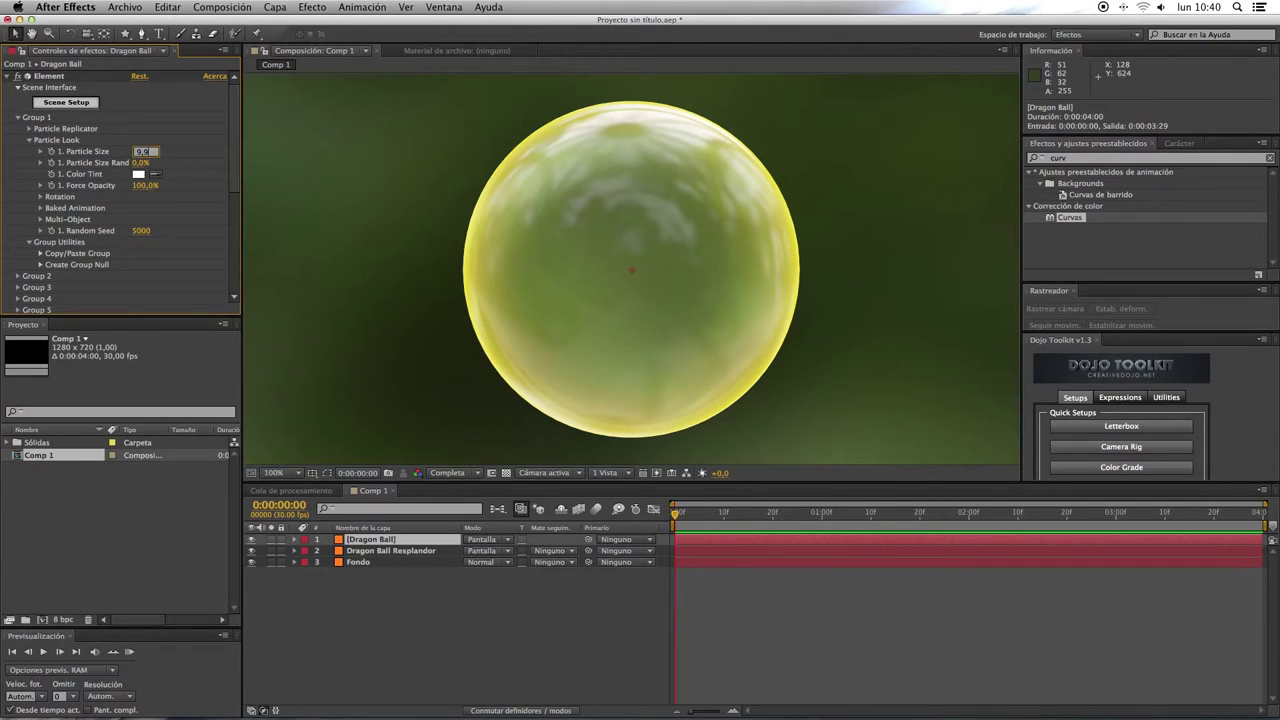
key("Return")
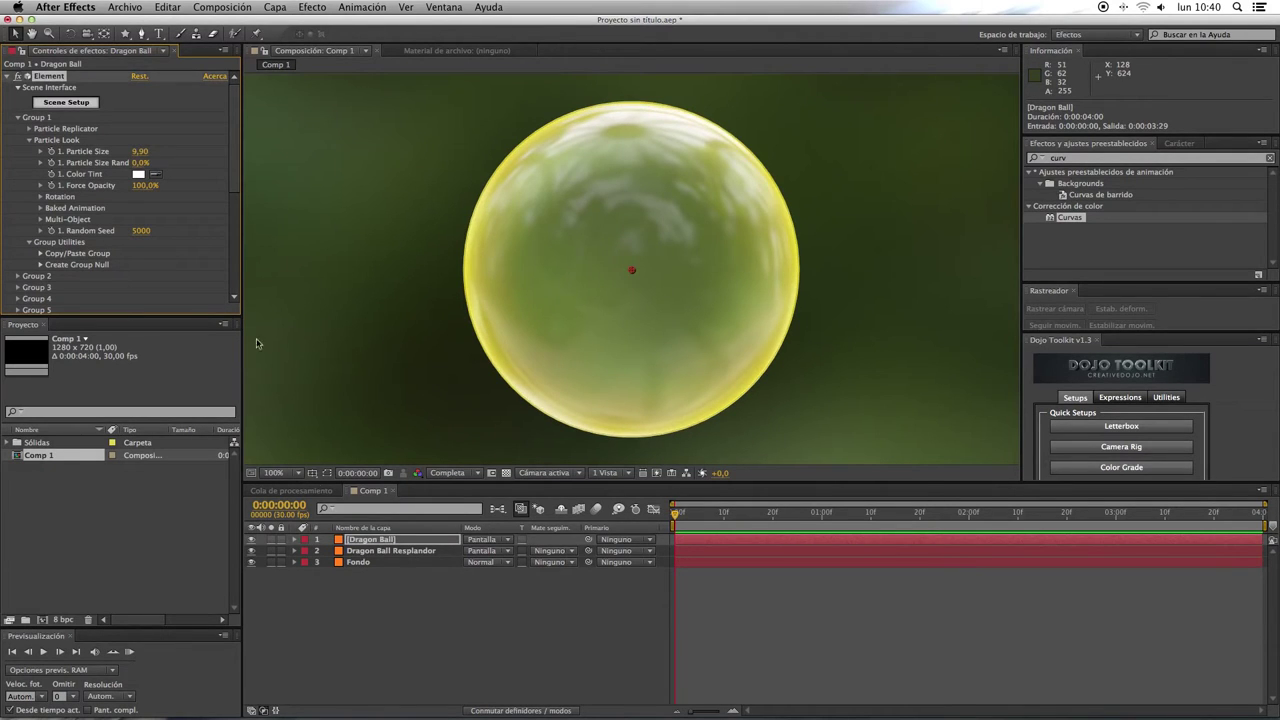
left_click(383, 555)
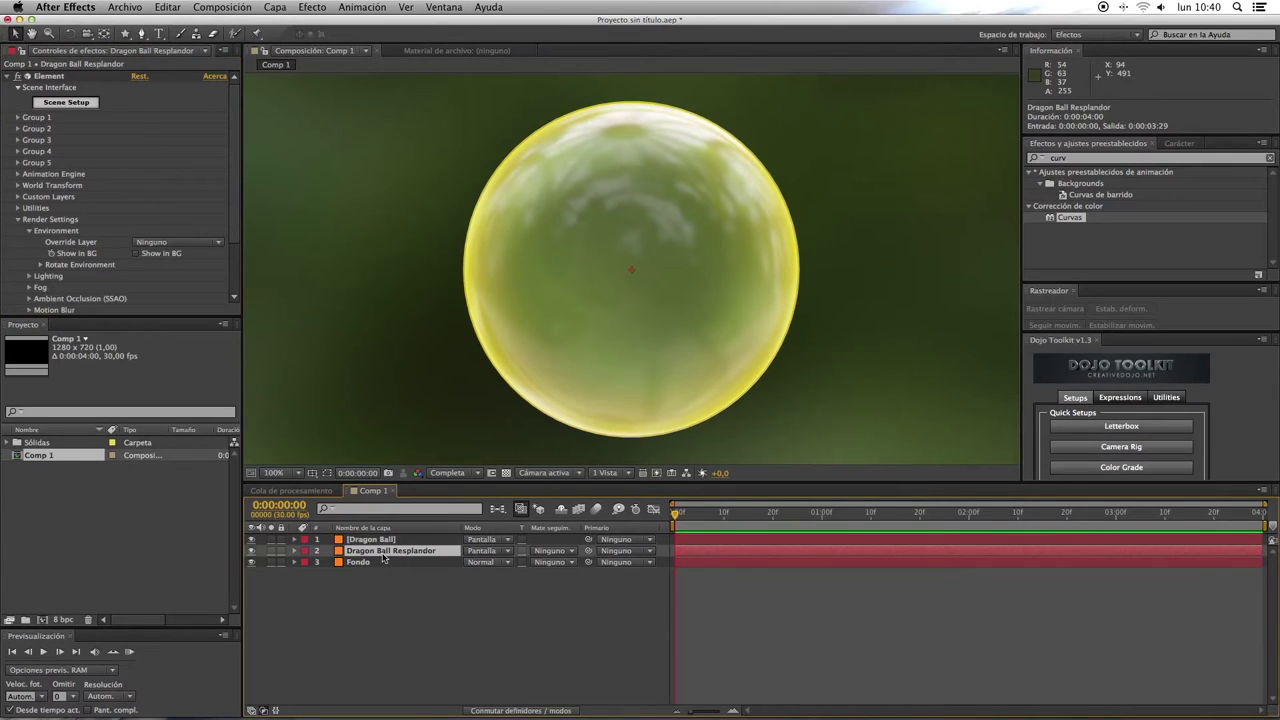
left_click(19, 119)
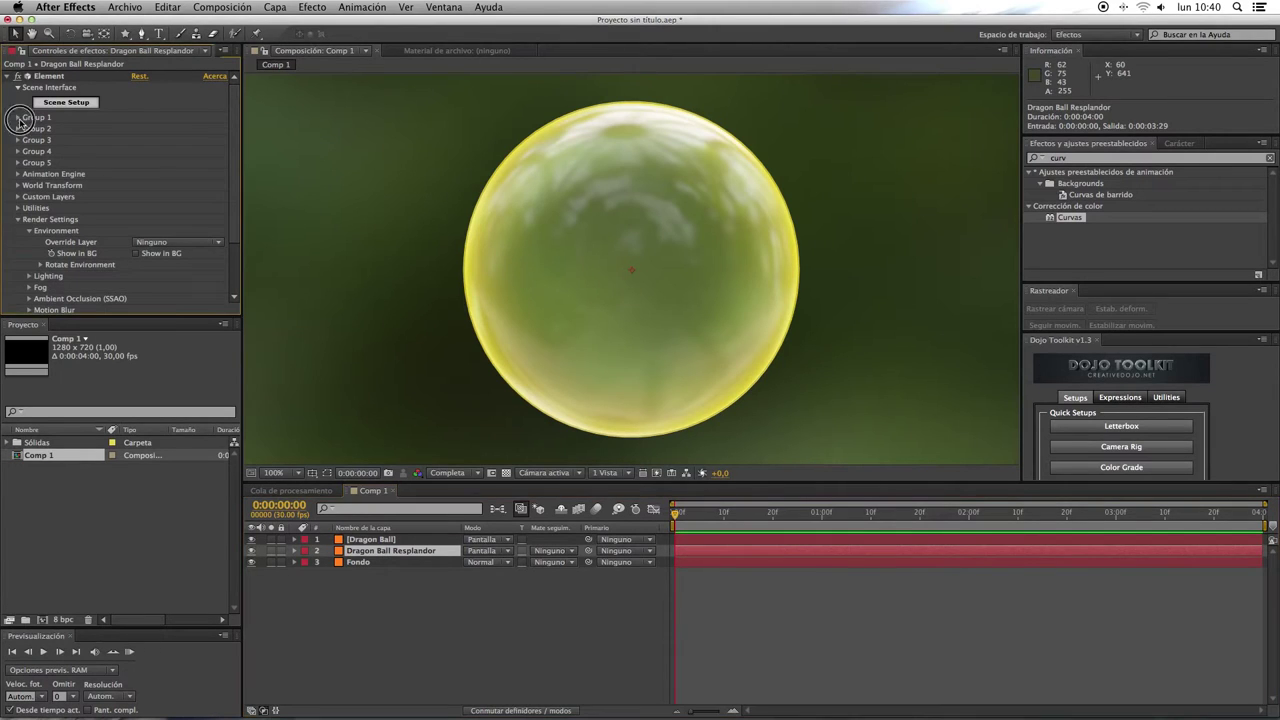
left_click(30, 141)
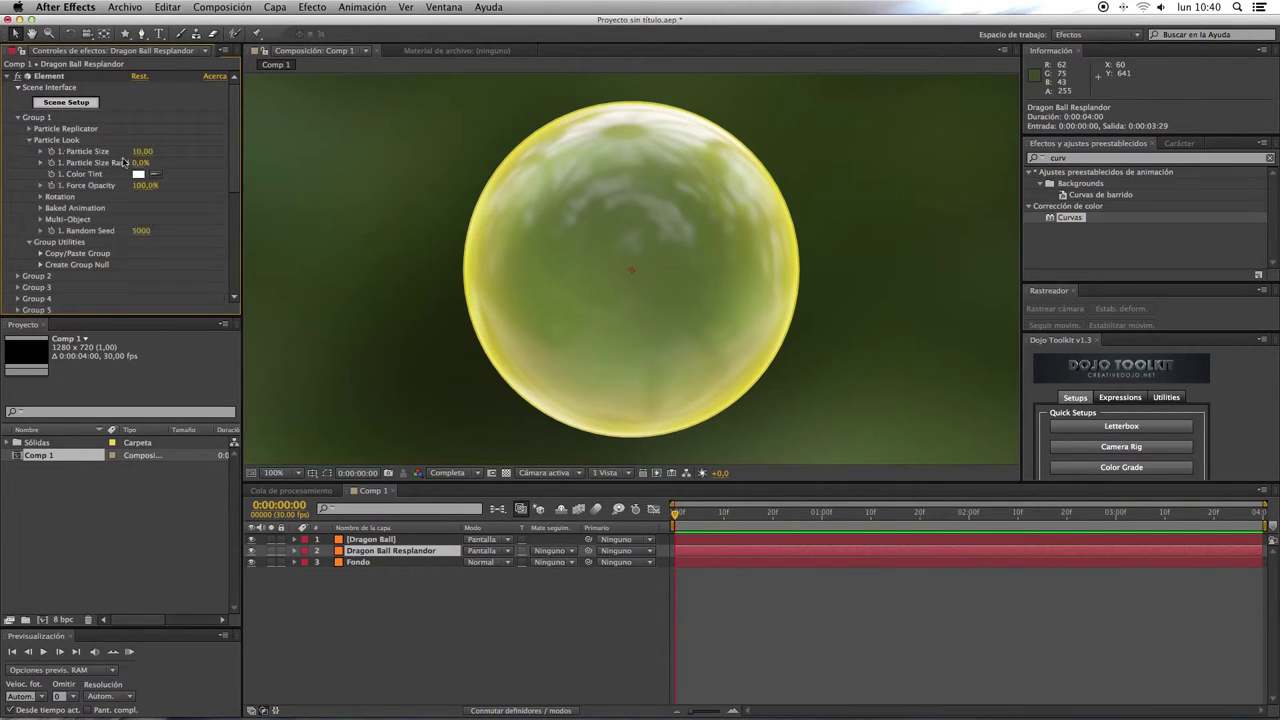
left_click(141, 151)
type("9")
key("Return")
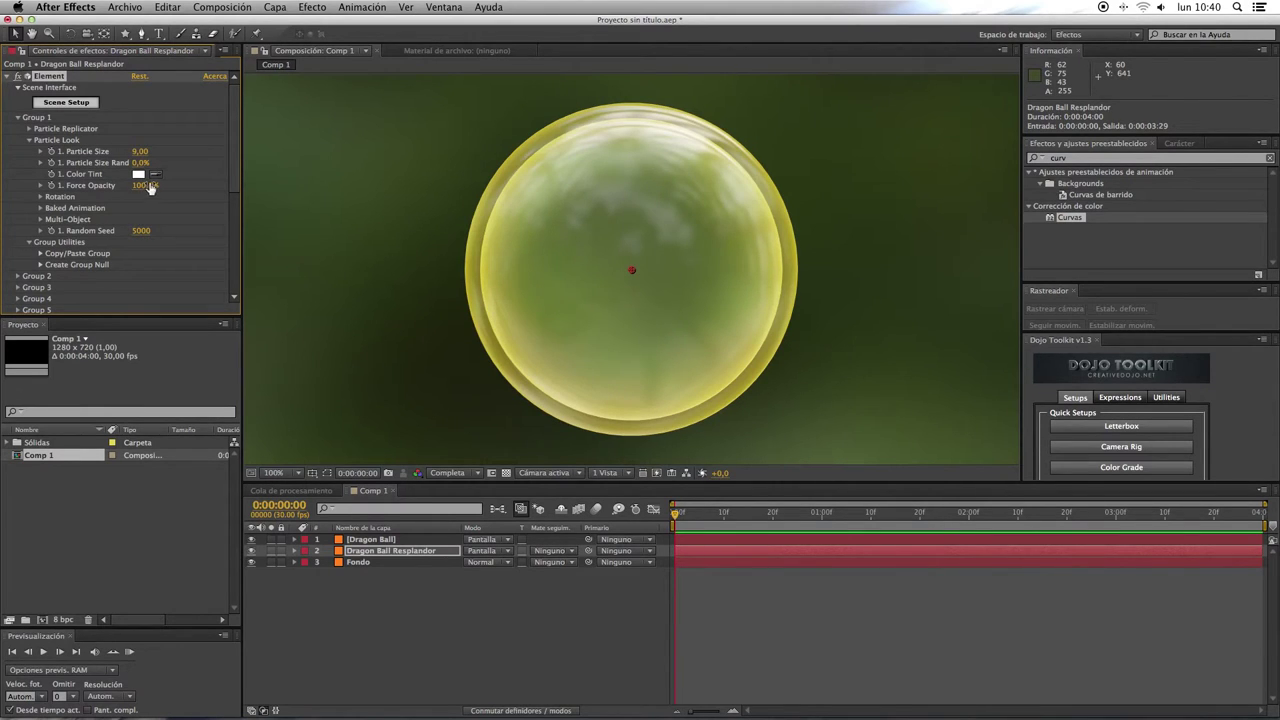
Give Dragon Ball Resplandor's sphere the clear Glass preset material.
left_click(61, 103)
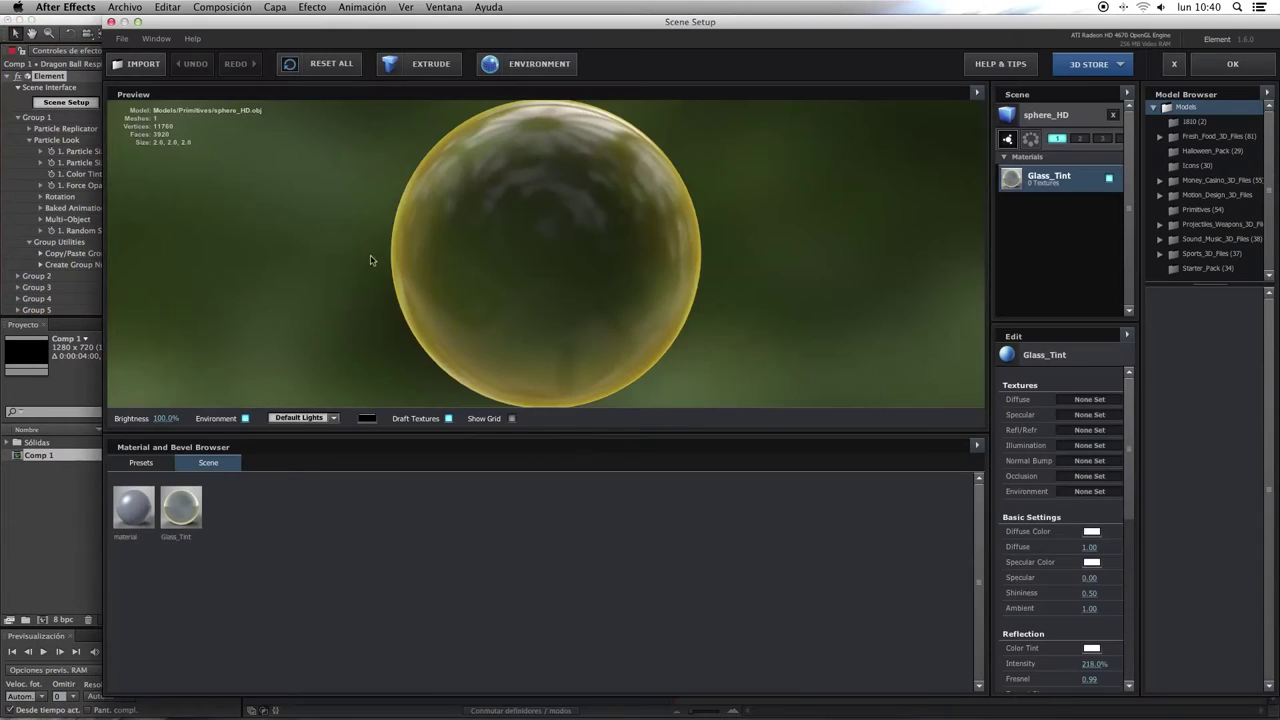
left_click(150, 463)
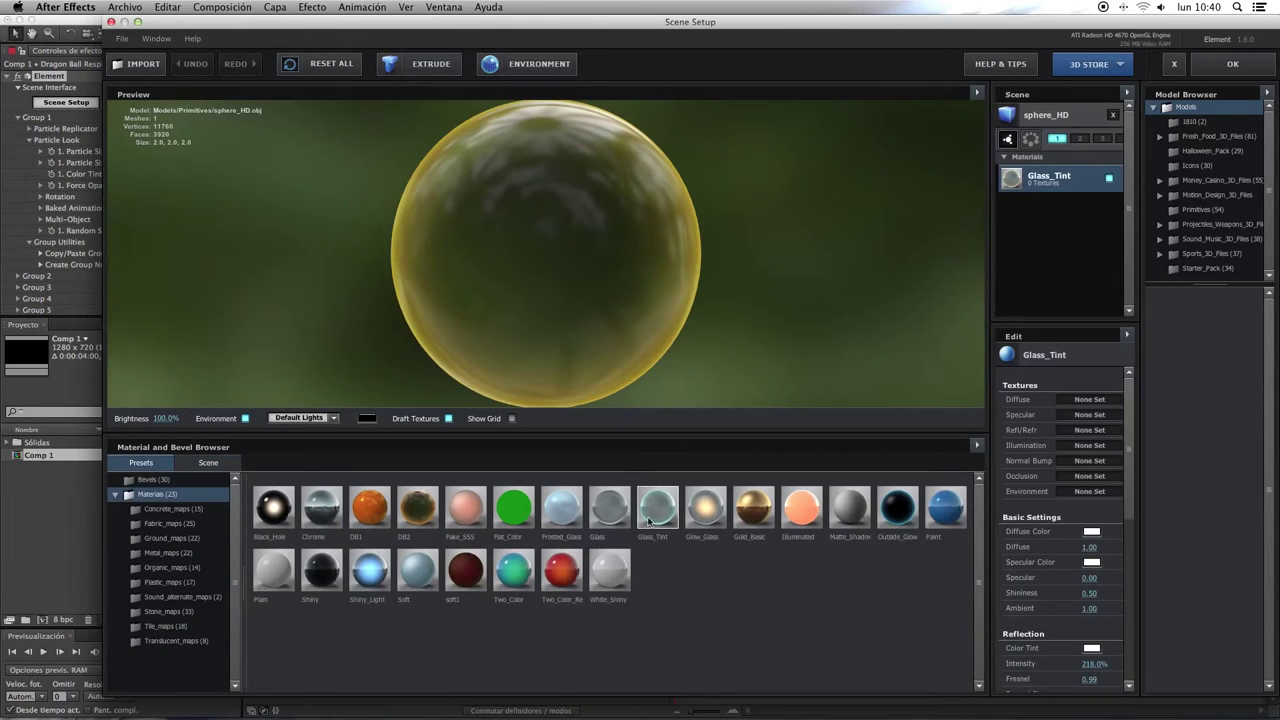
left_click_drag(610, 512, 593, 315)
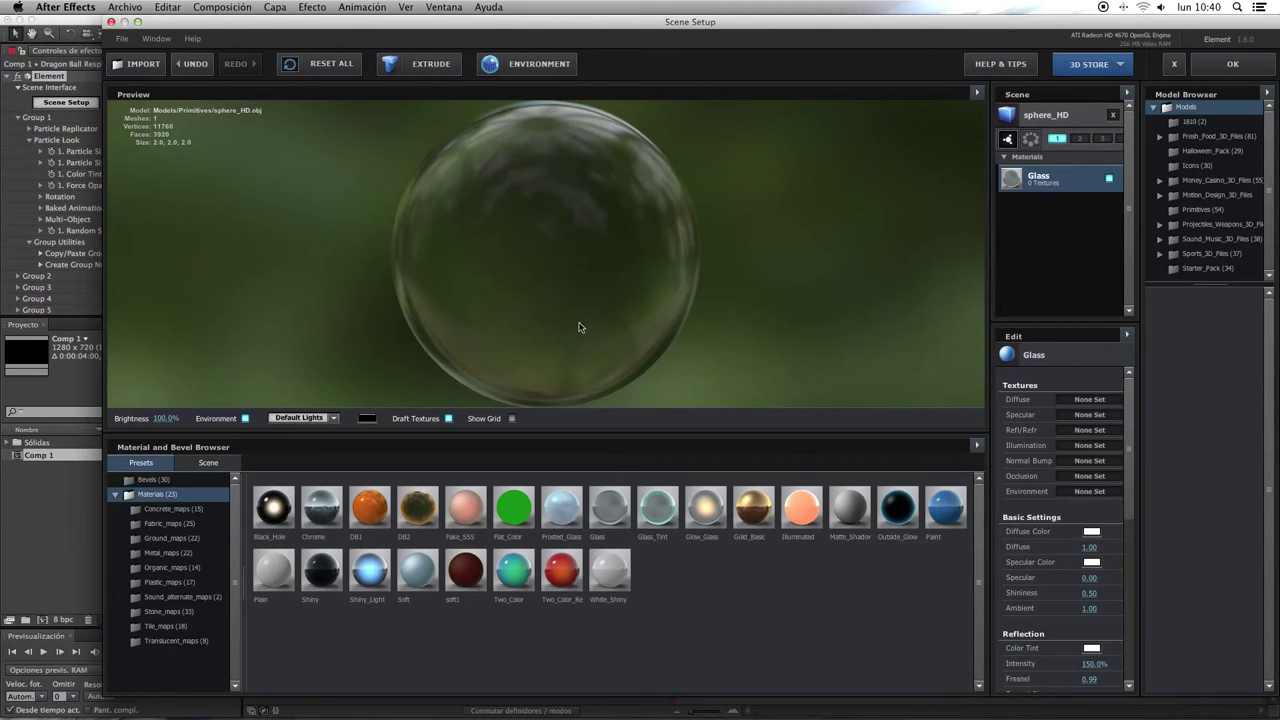
left_click(1232, 65)
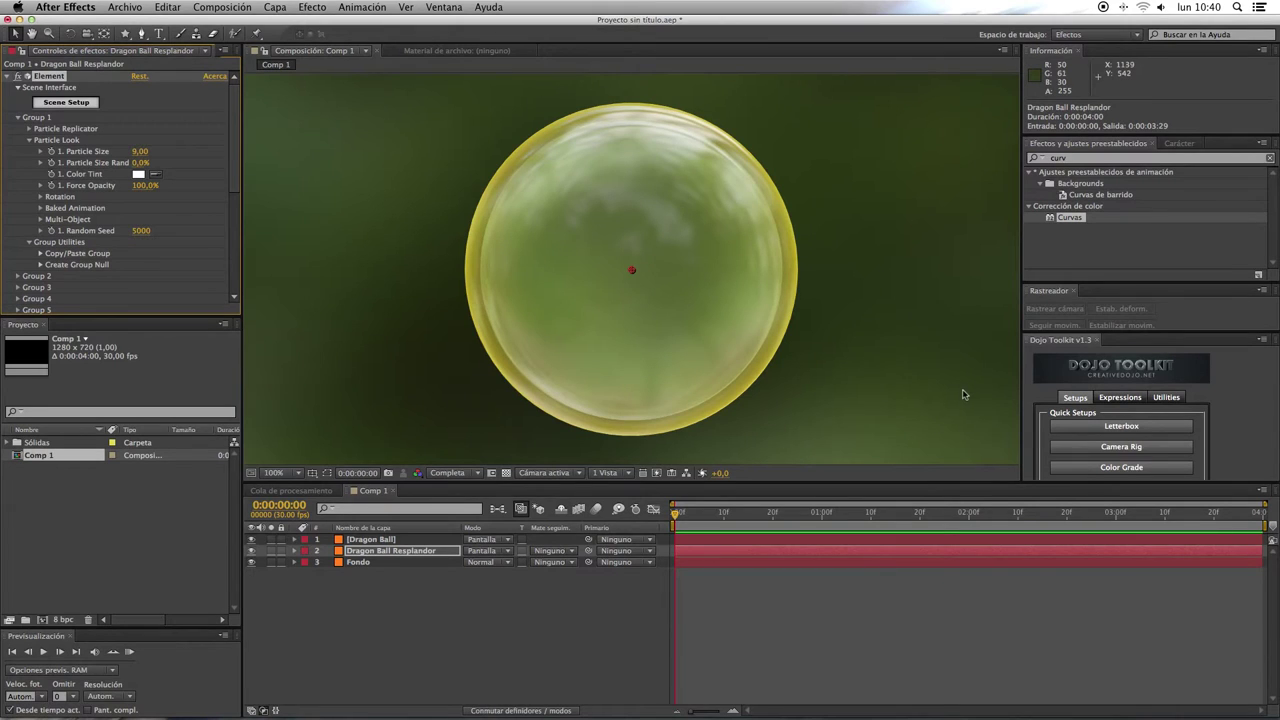
Apply the Resplandor glow effect to the Dragon Ball Resplandor layer.
left_click(1096, 158)
left_click_drag(1096, 158, 1001, 162)
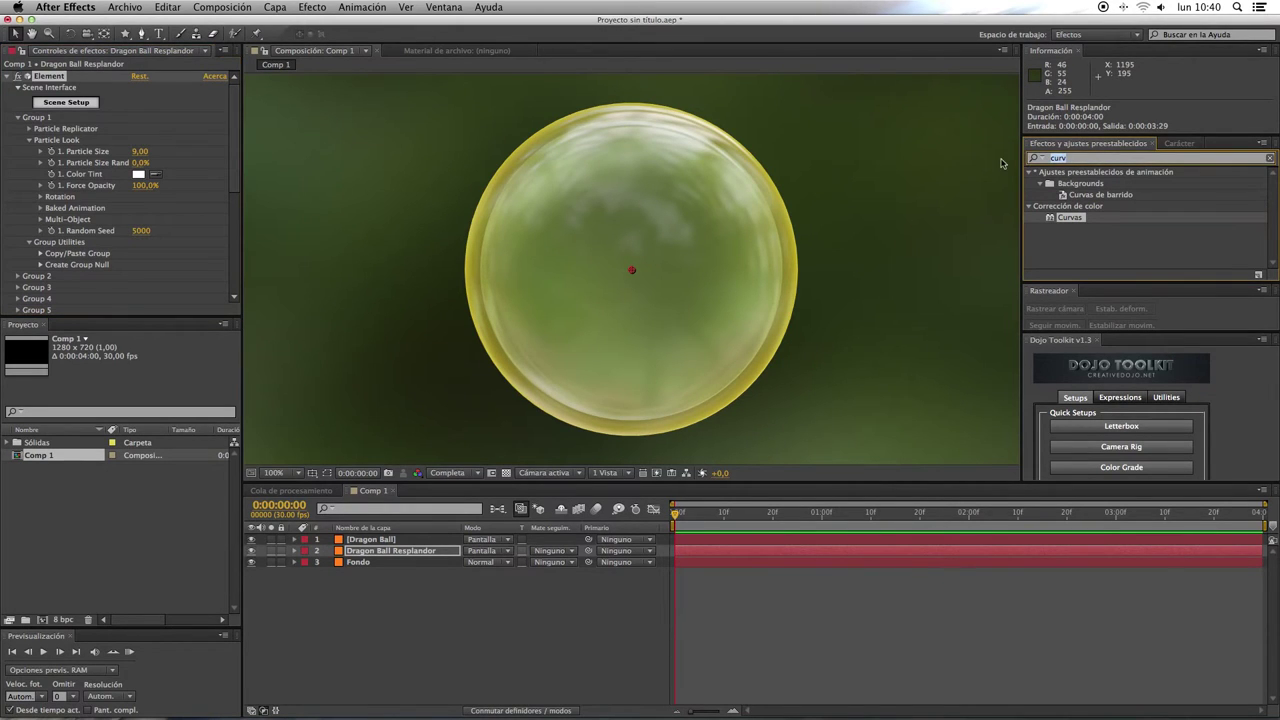
type("respl")
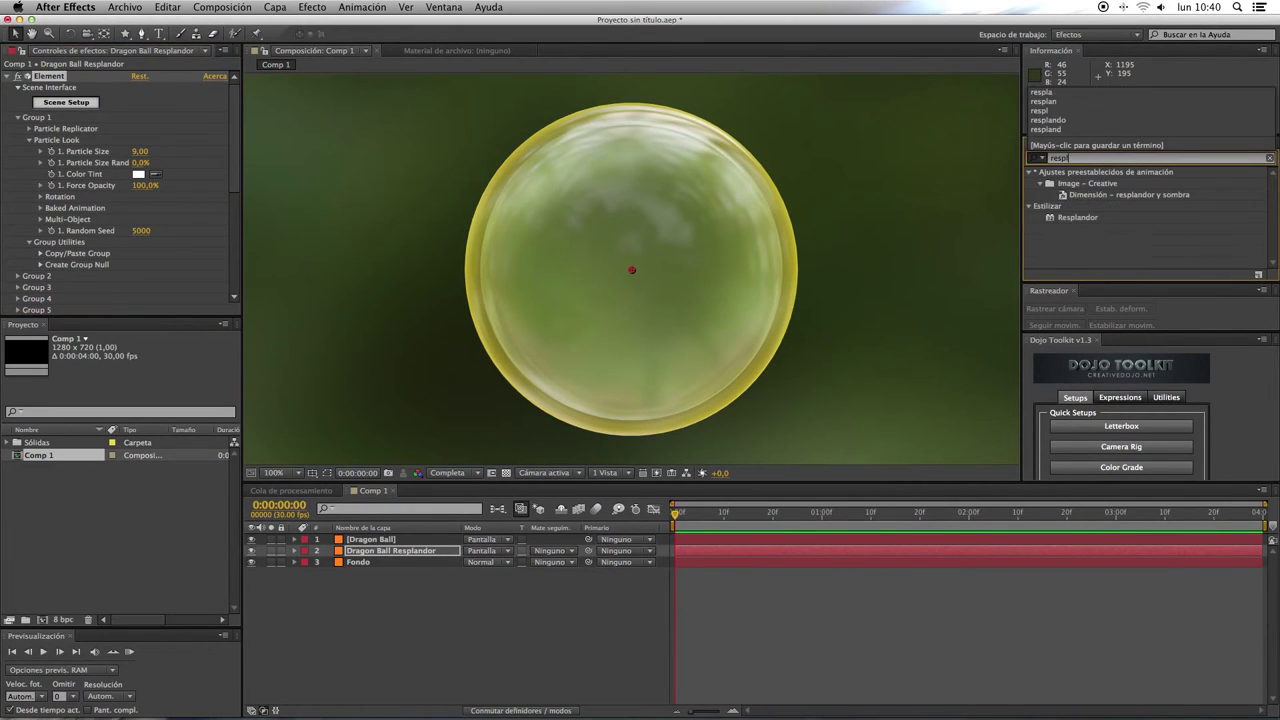
left_click_drag(1077, 217, 421, 551)
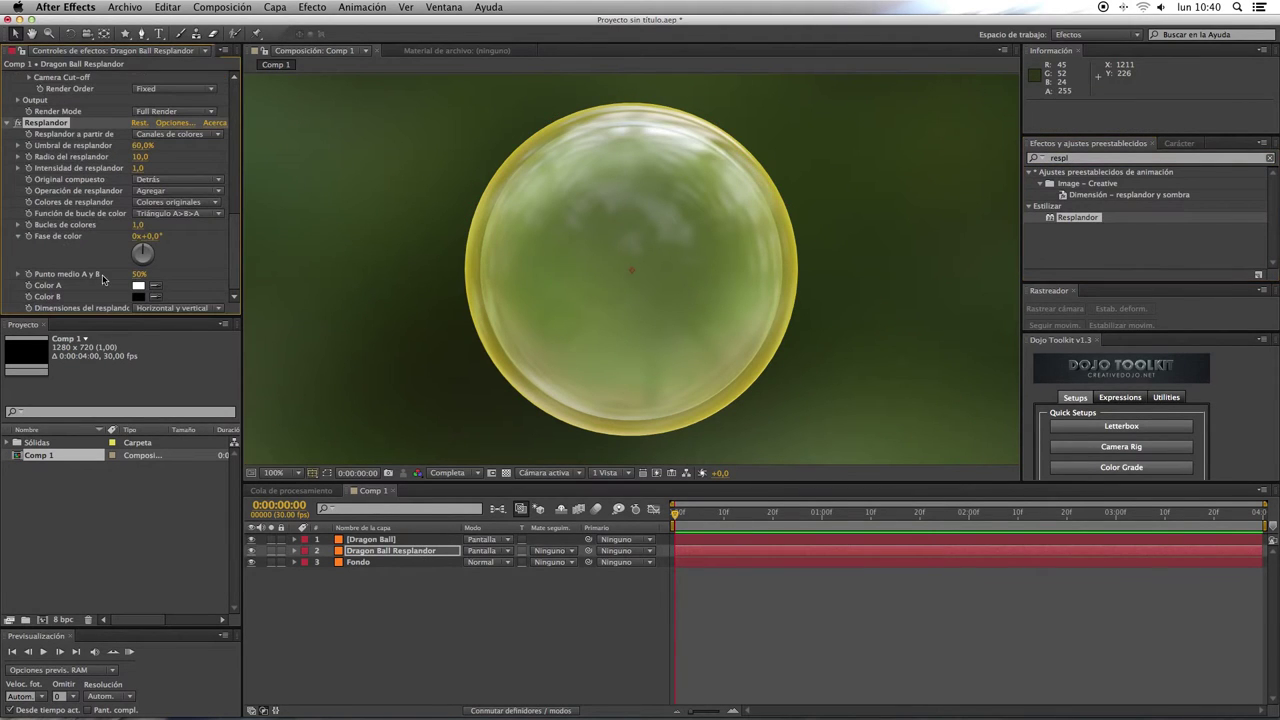
Set the glow to threshold 32%, radius 25 and intensity 3.
left_click(141, 146)
type("32")
left_click(141, 157)
type("25")
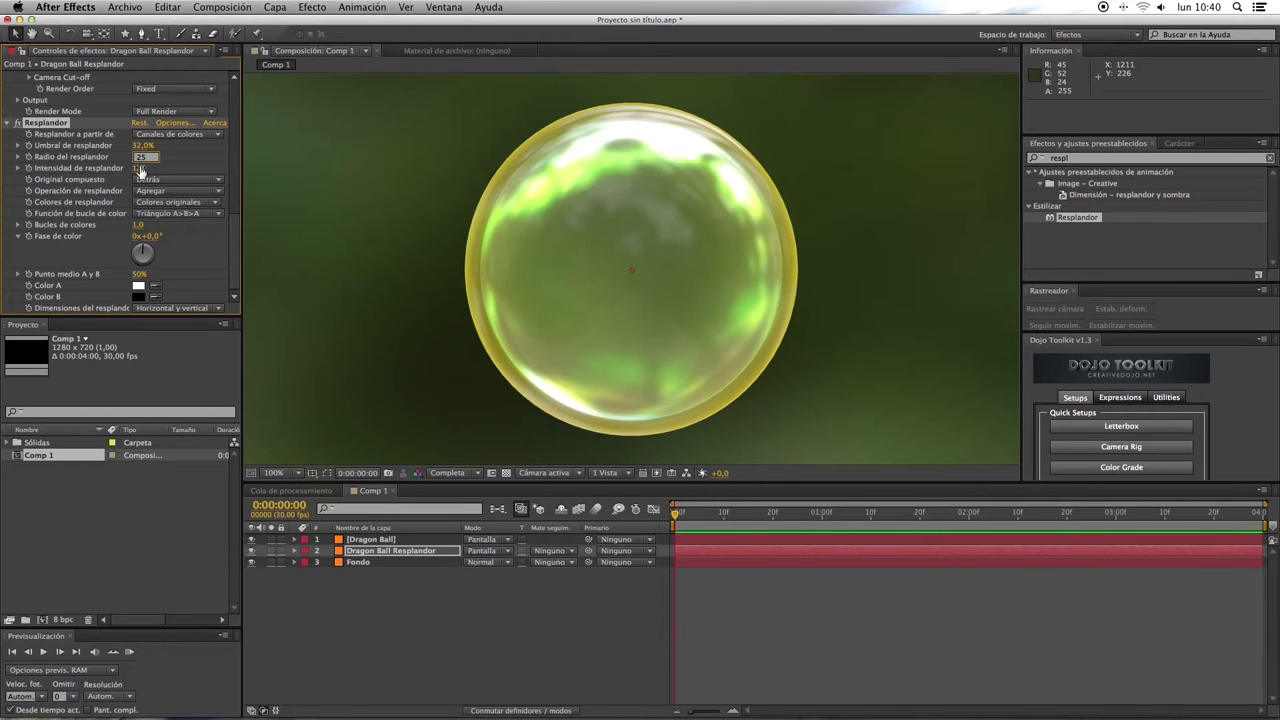
left_click(141, 168)
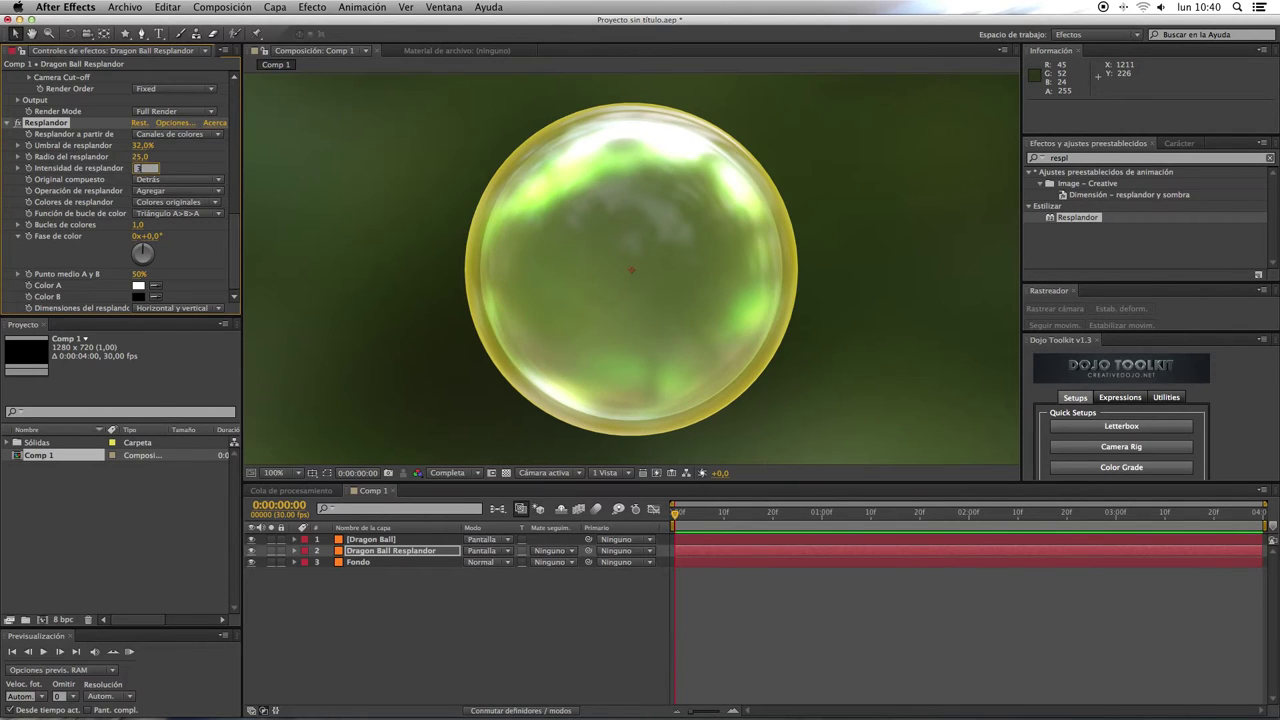
type("3")
key("Return")
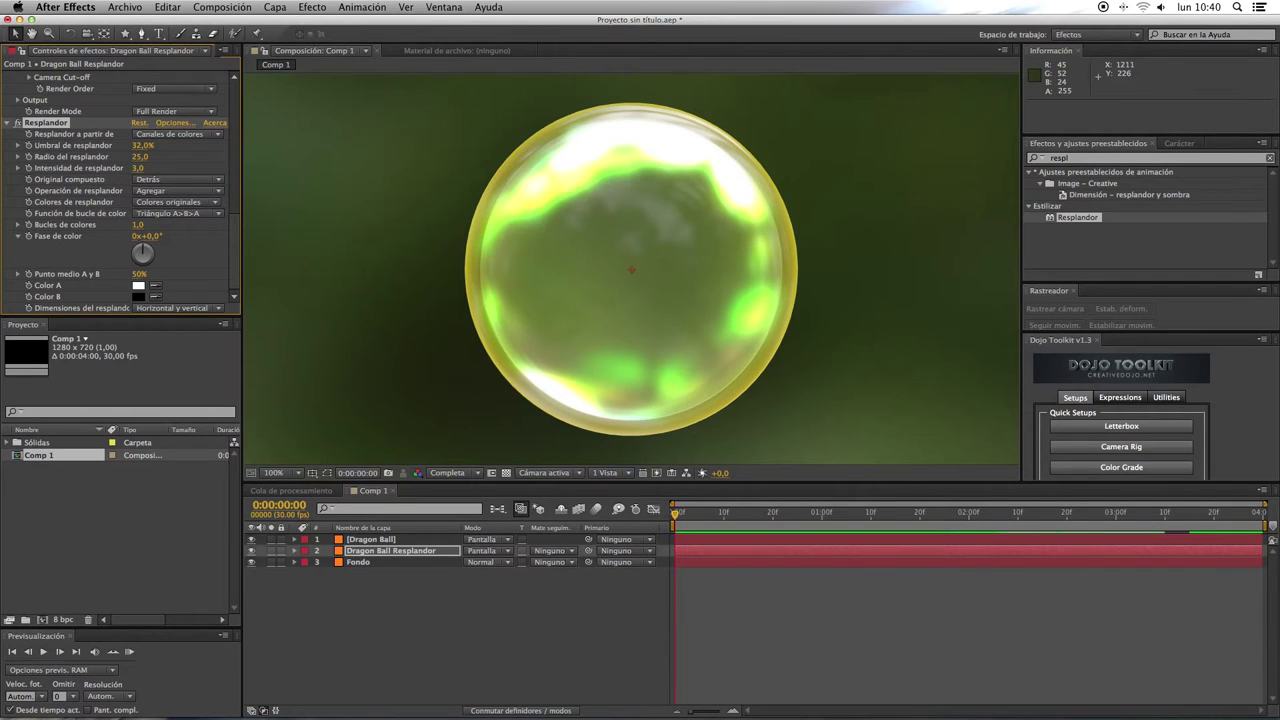
left_click(1089, 160)
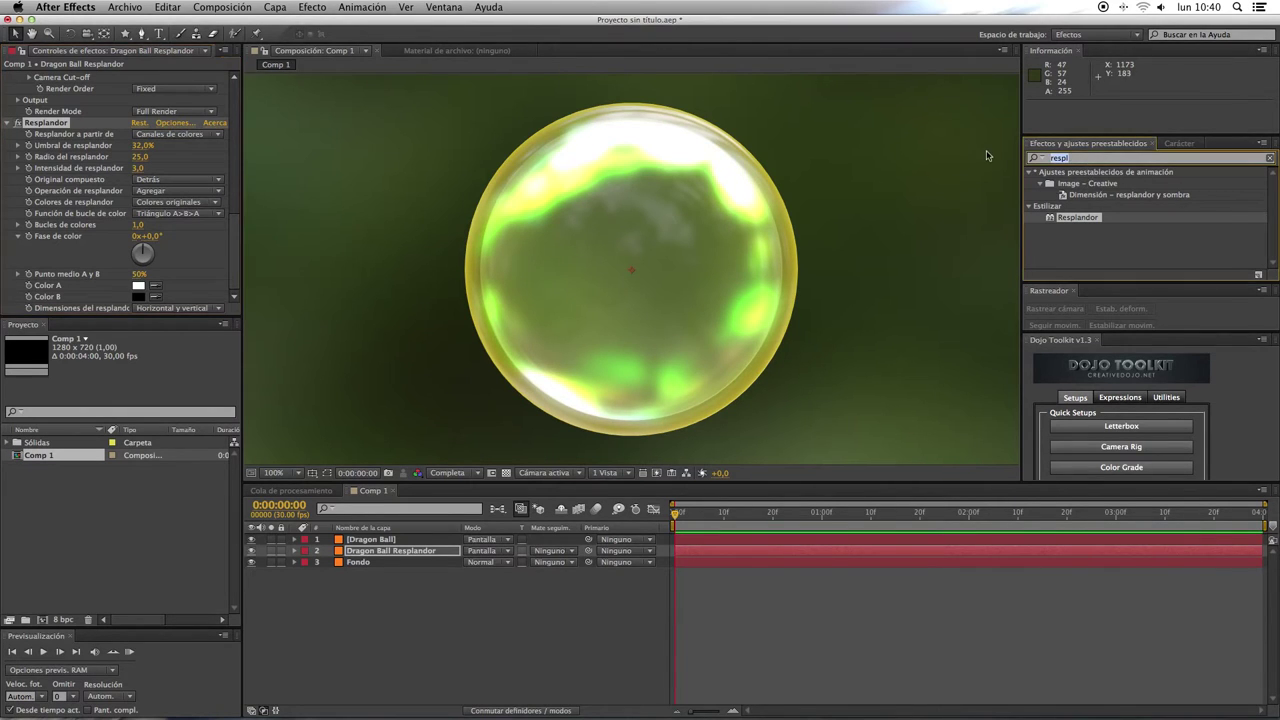
type("rá")
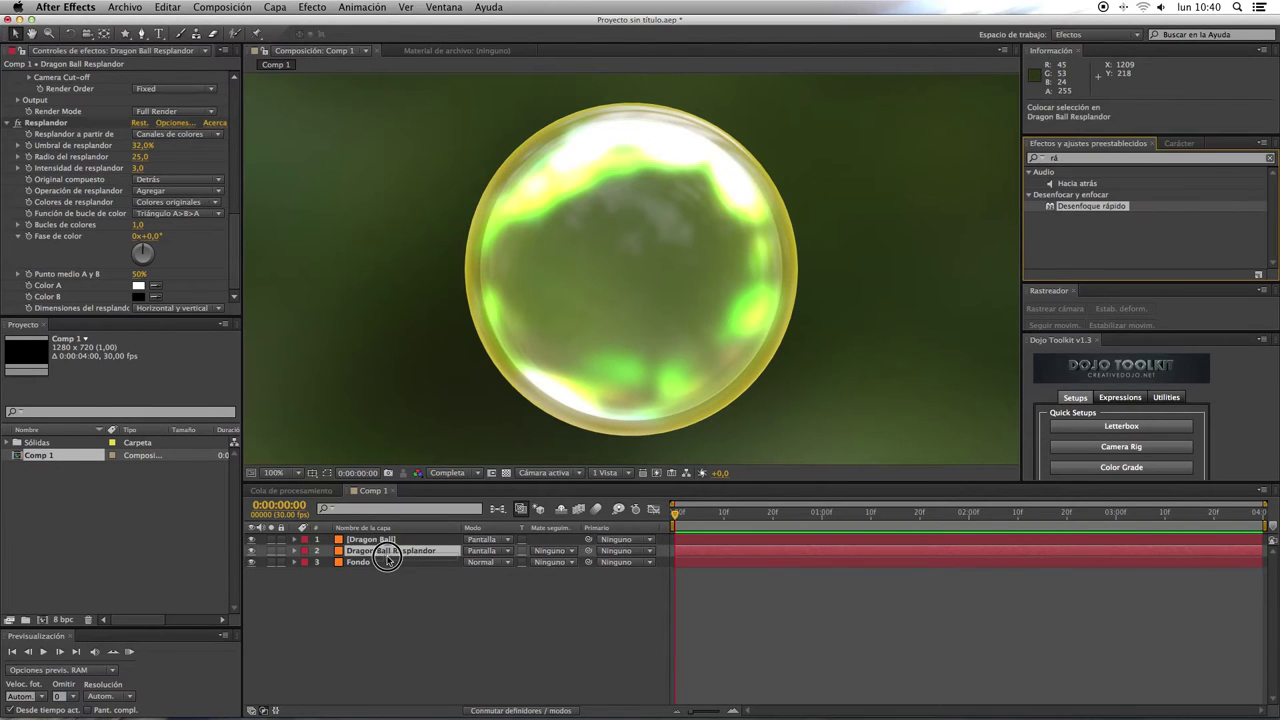
Apply Desenfoque rápido to Dragon Ball Resplandor with a blur amount of 25.
left_click_drag(1060, 208, 390, 551)
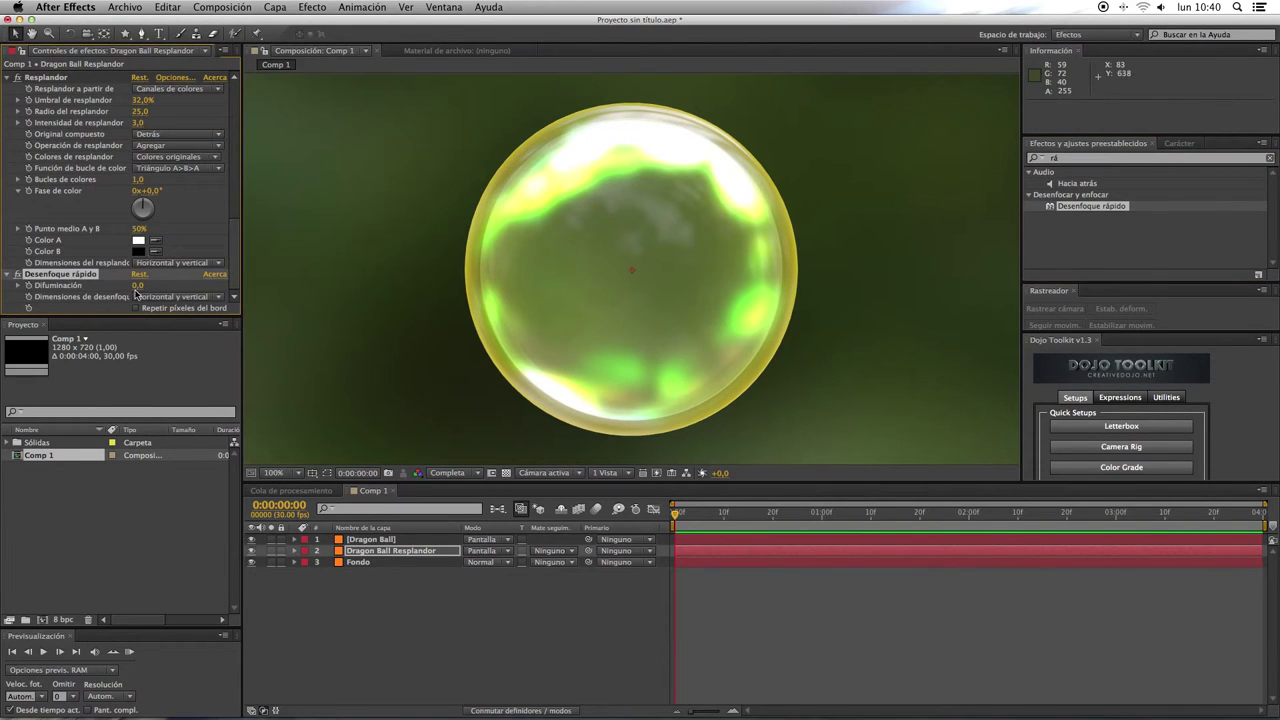
left_click(136, 292)
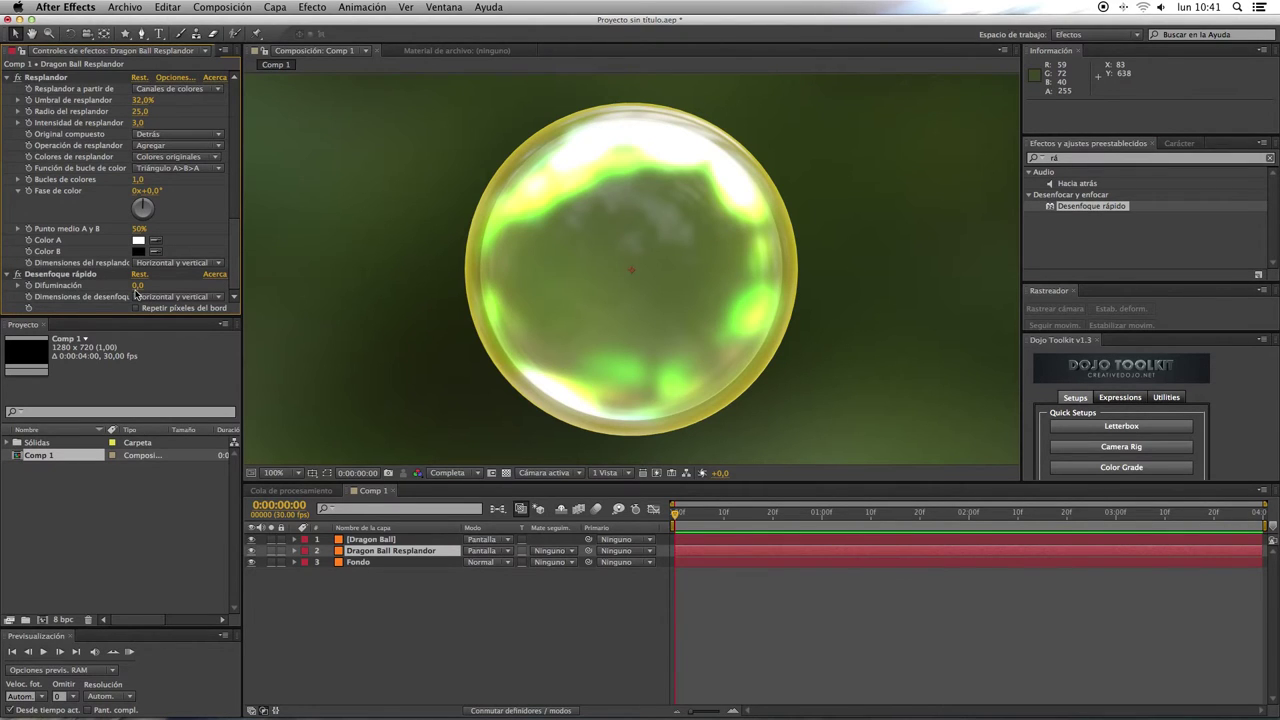
left_click(137, 285)
type("25")
key("Return")
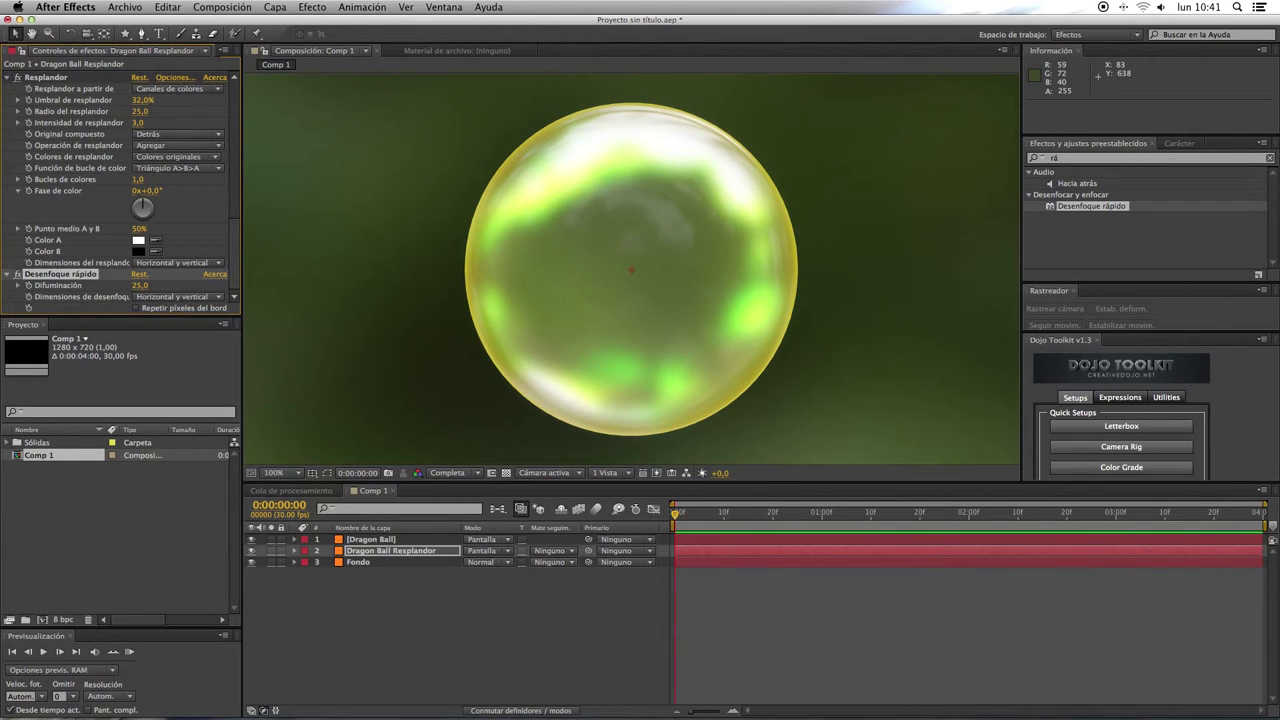
Set Dragon Ball Resplandor's blend mode to Superponer.
left_click(483, 552)
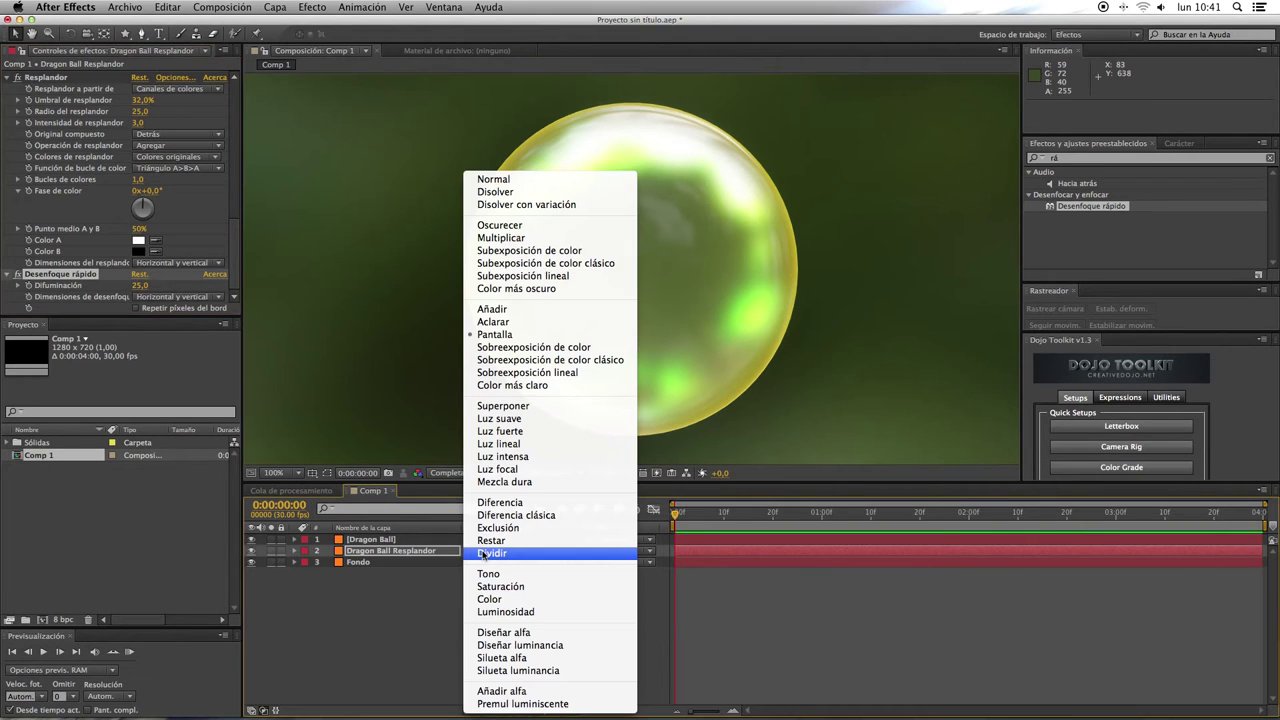
left_click(514, 406)
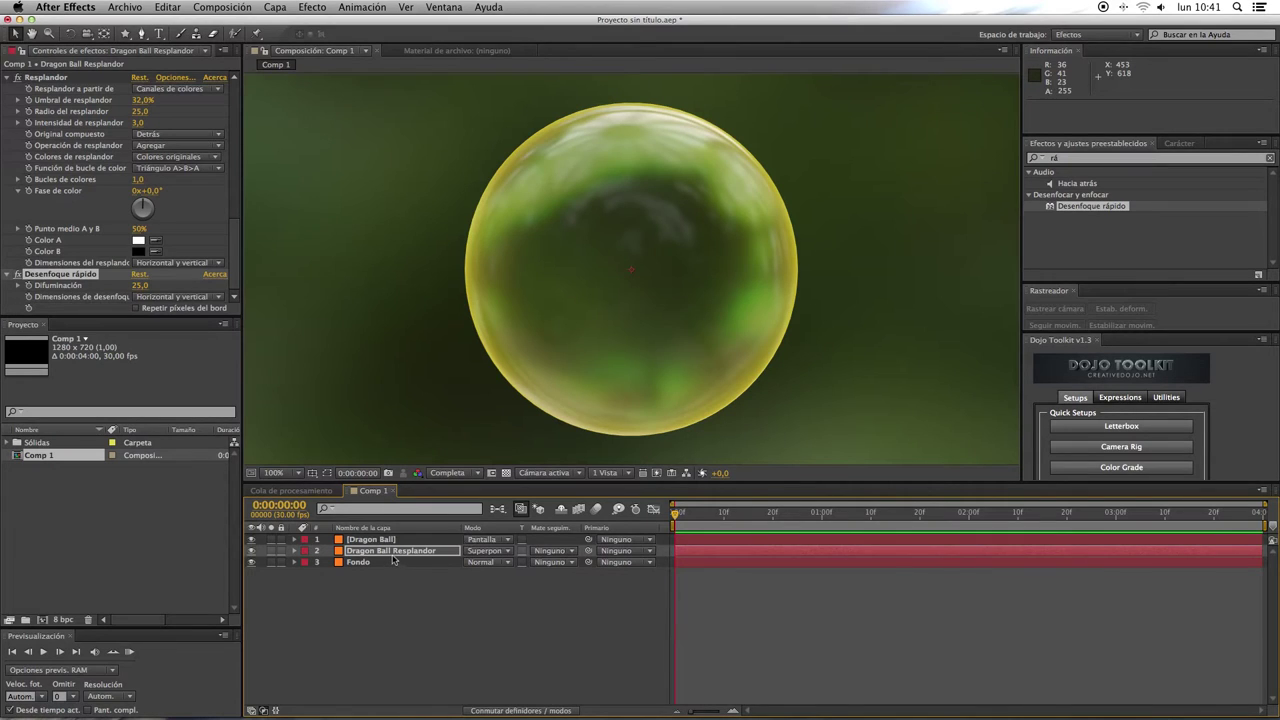
key("ctrl+d")
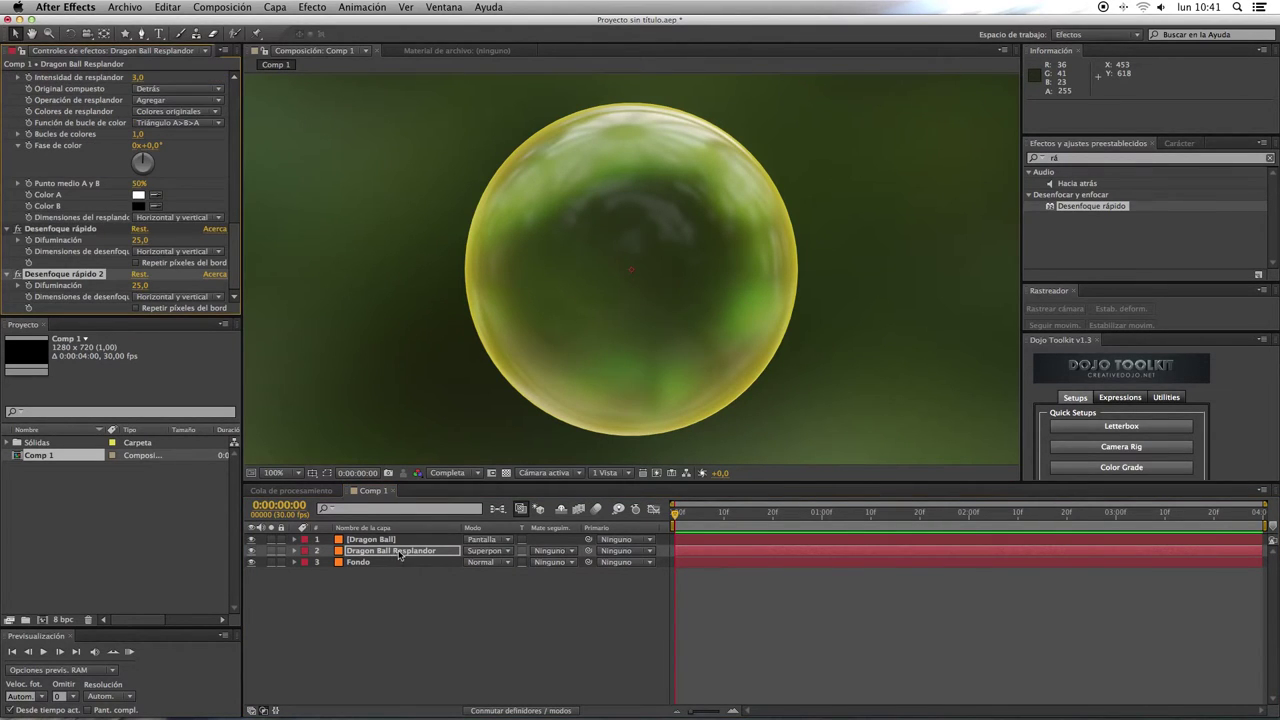
key("ctrl+z")
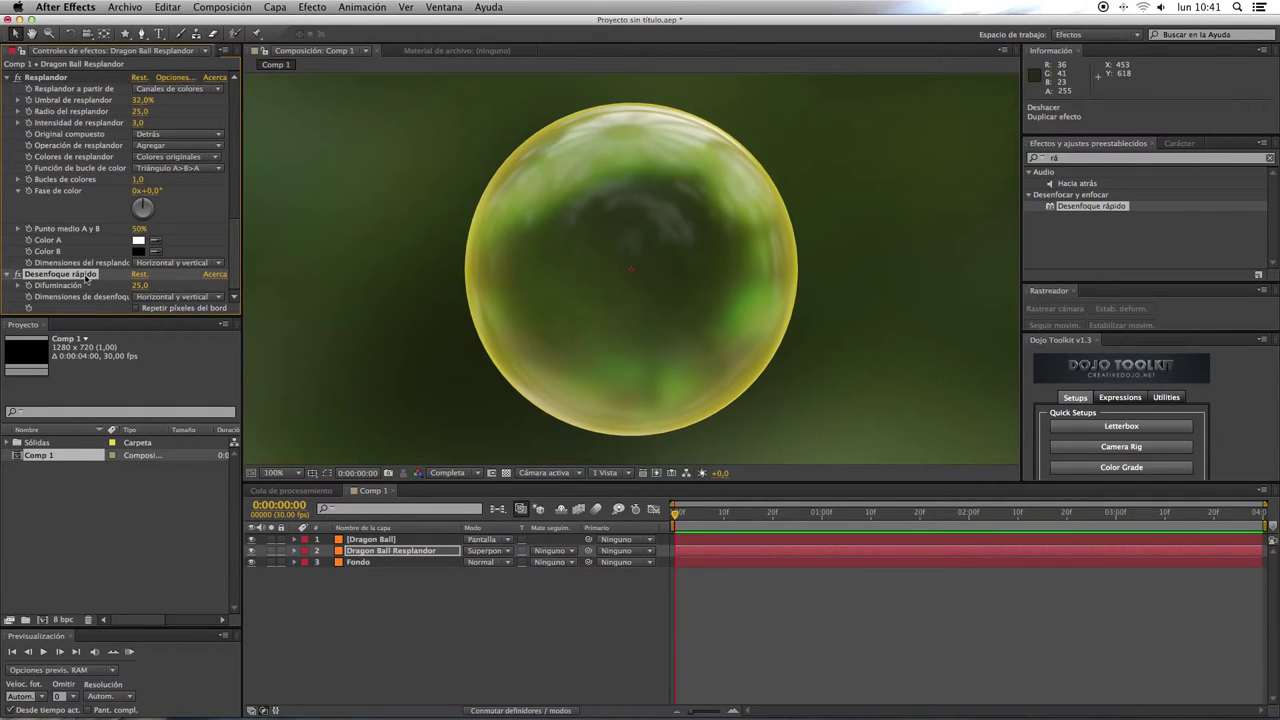
left_click(438, 556)
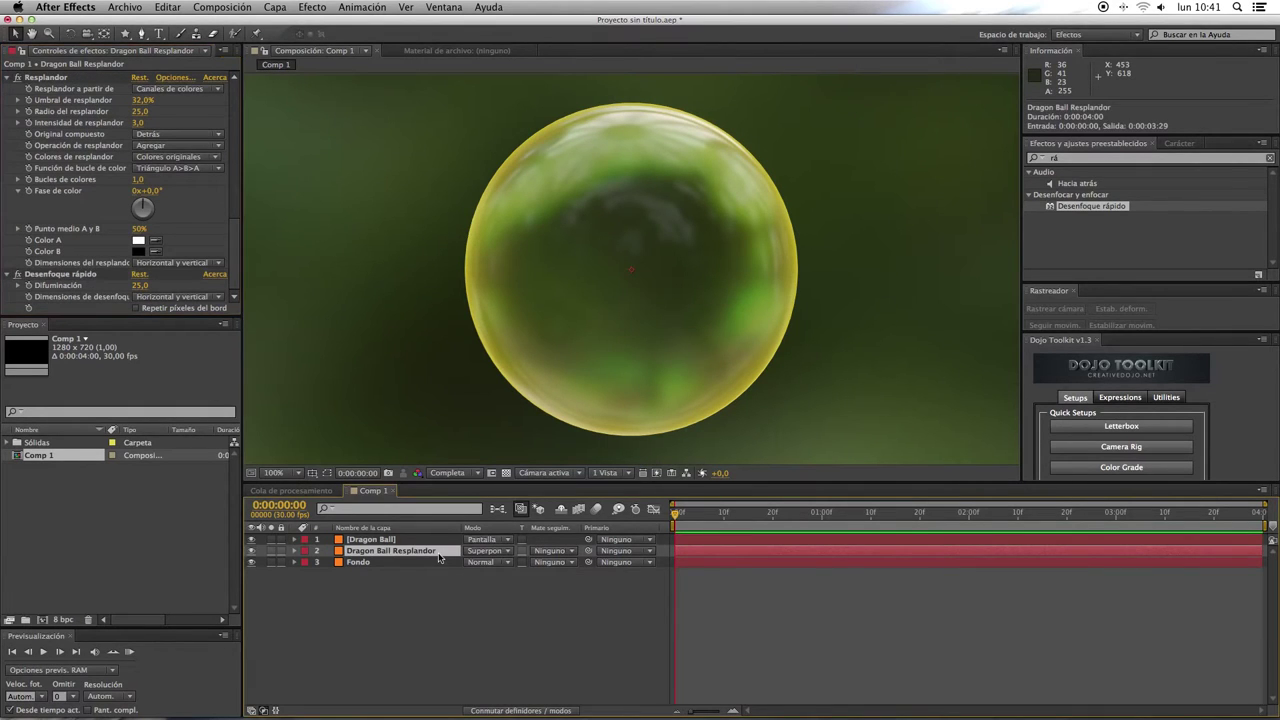
Duplicate the Resplandor layer and rename the copy Dragon Ball Interior.
key("ctrl+d")
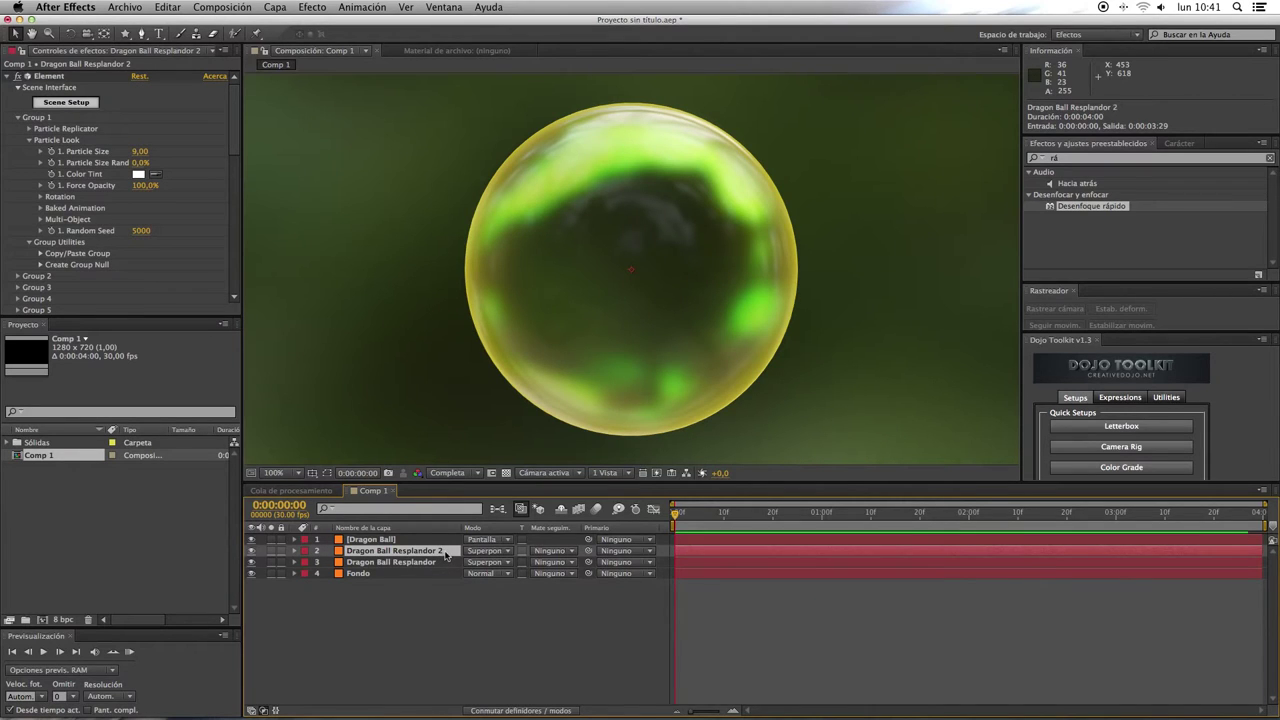
key("Return")
left_click(397, 551)
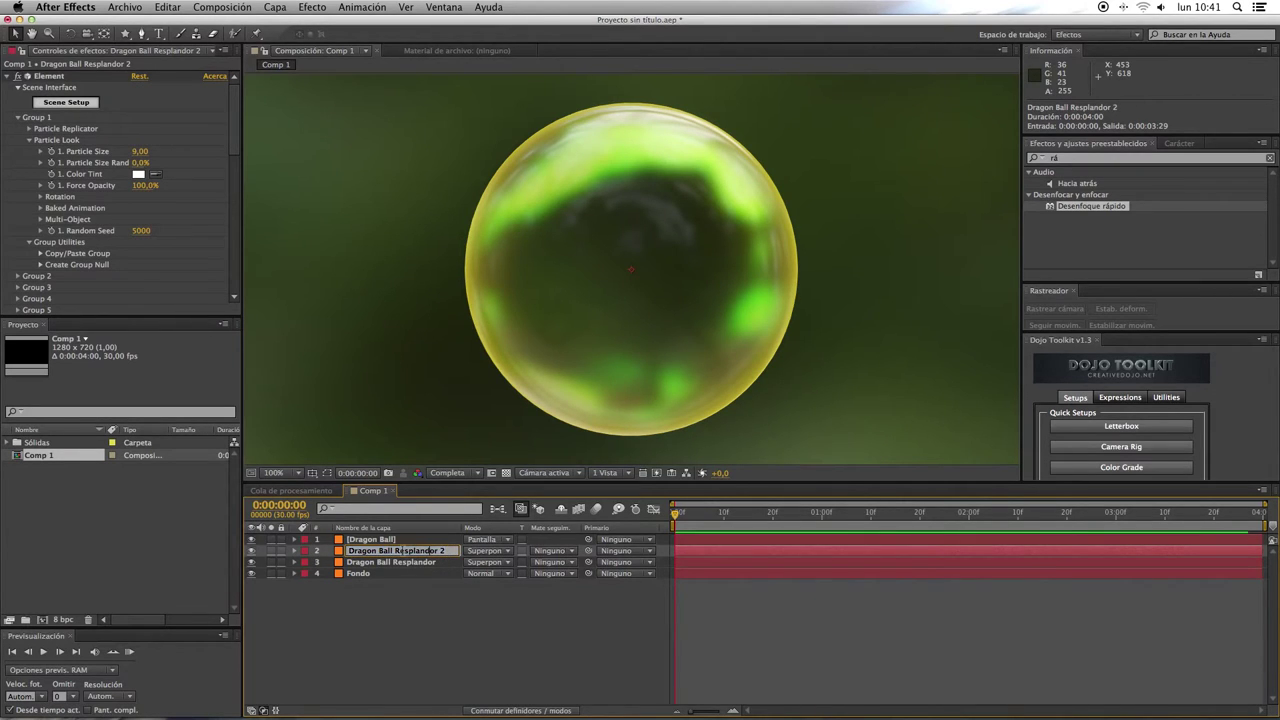
left_click_drag(398, 551, 446, 551)
type("Interi")
key("Return")
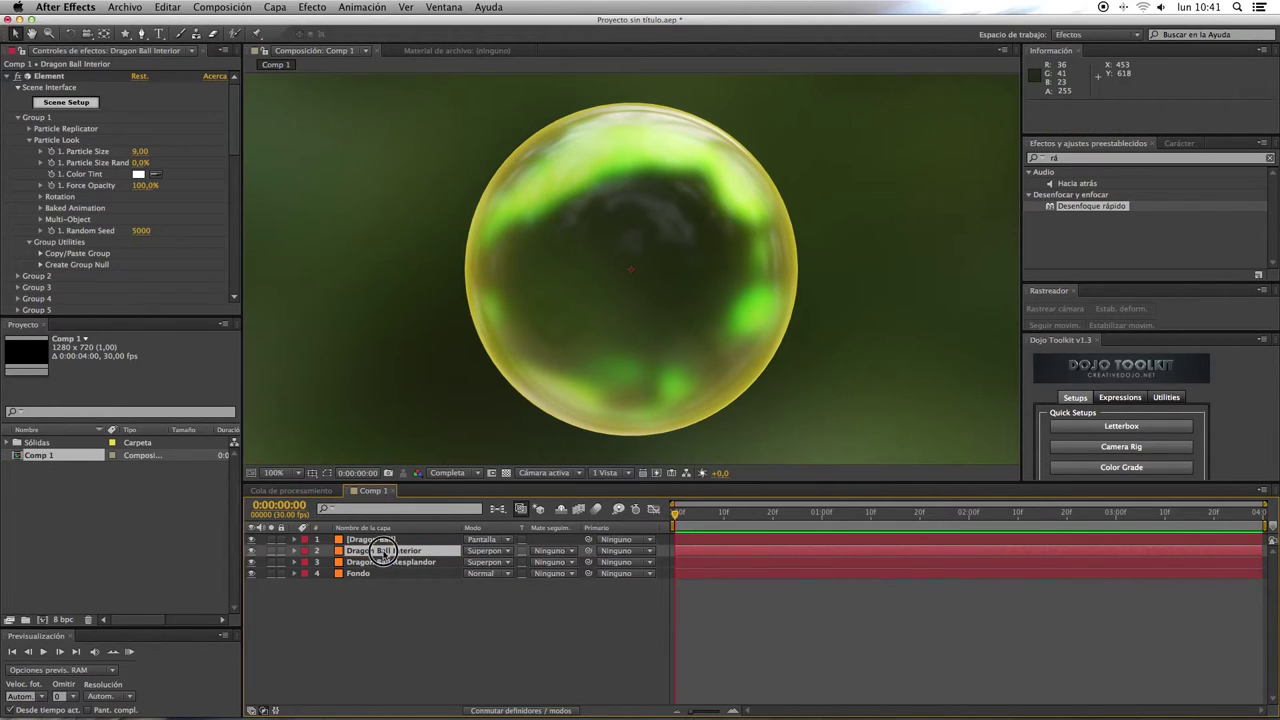
Move Dragon Ball Interior below Dragon Ball Resplandor and blend it in Pantalla mode.
left_click_drag(385, 552, 385, 567)
left_click(483, 562)
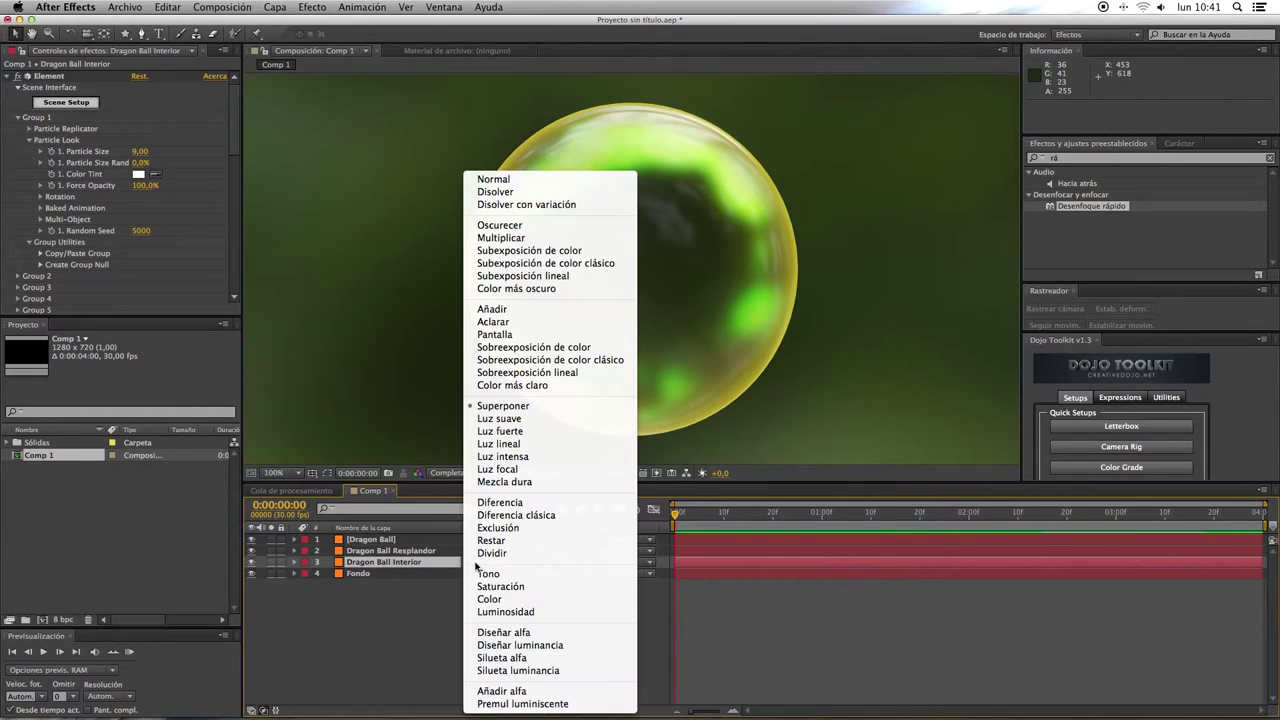
left_click(511, 335)
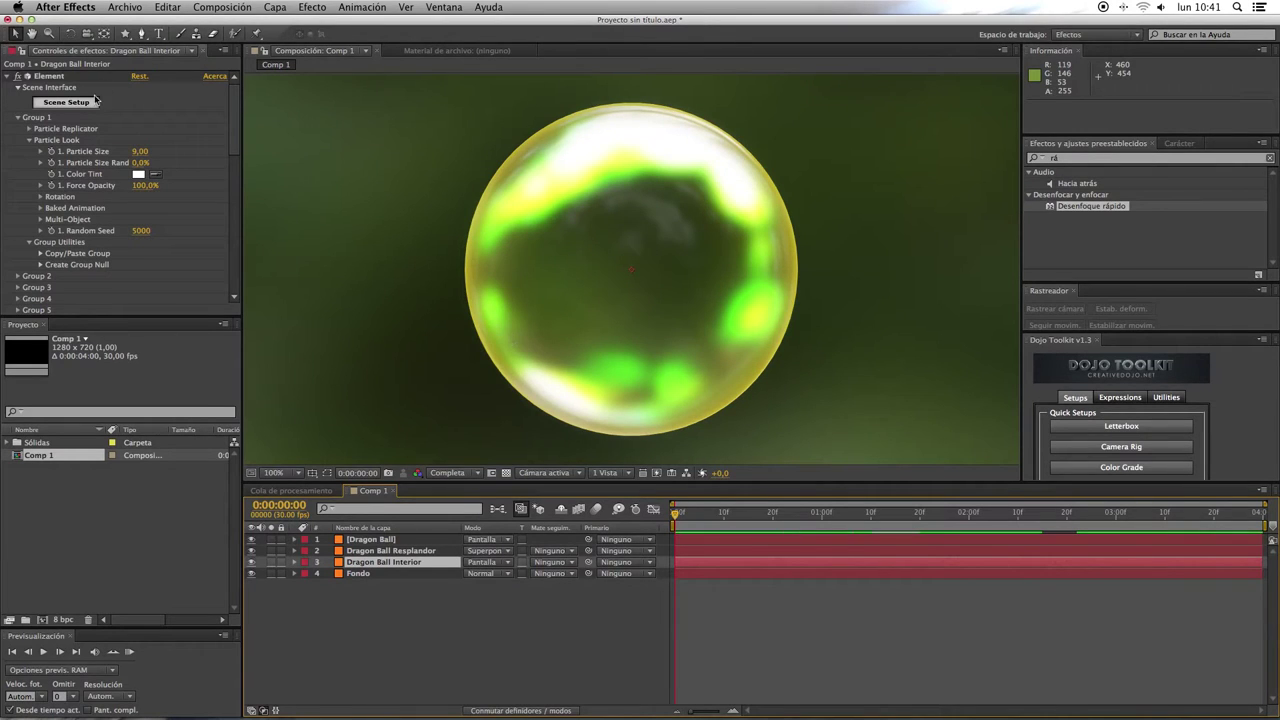
Set Dragon Ball Interior's Element particle size to 9,60.
left_click(141, 151)
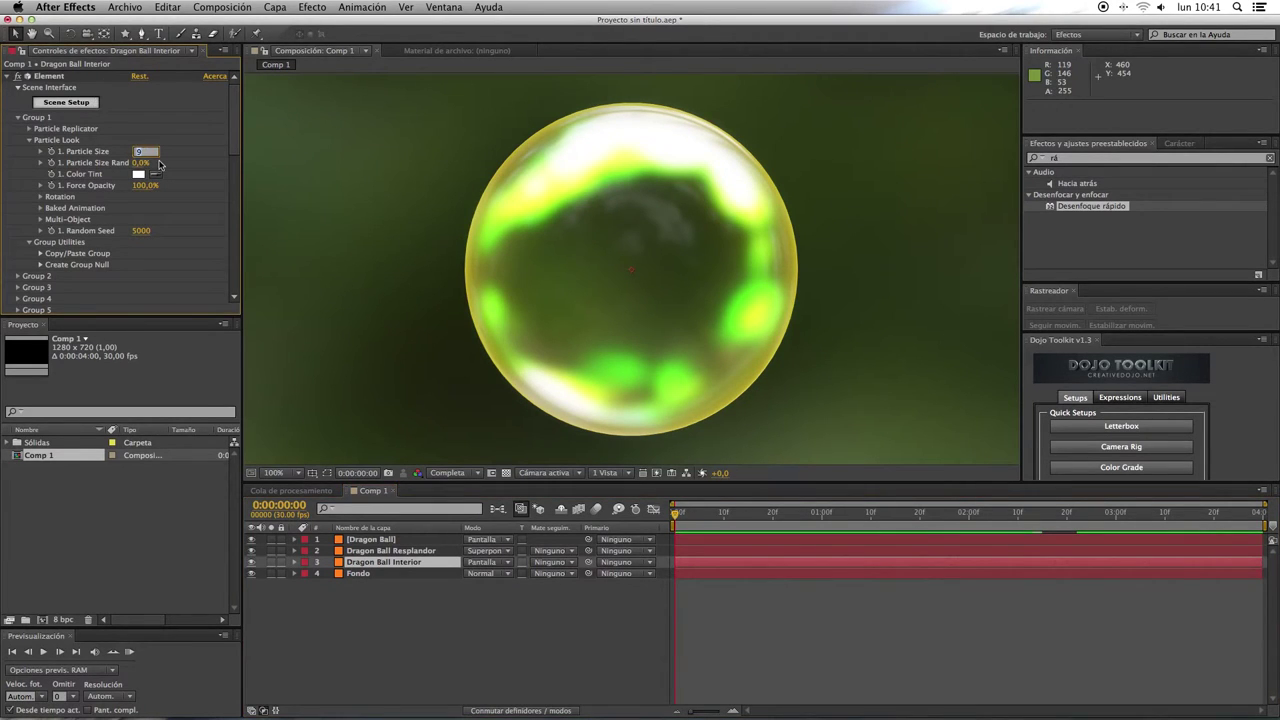
type("9,6")
key("Return")
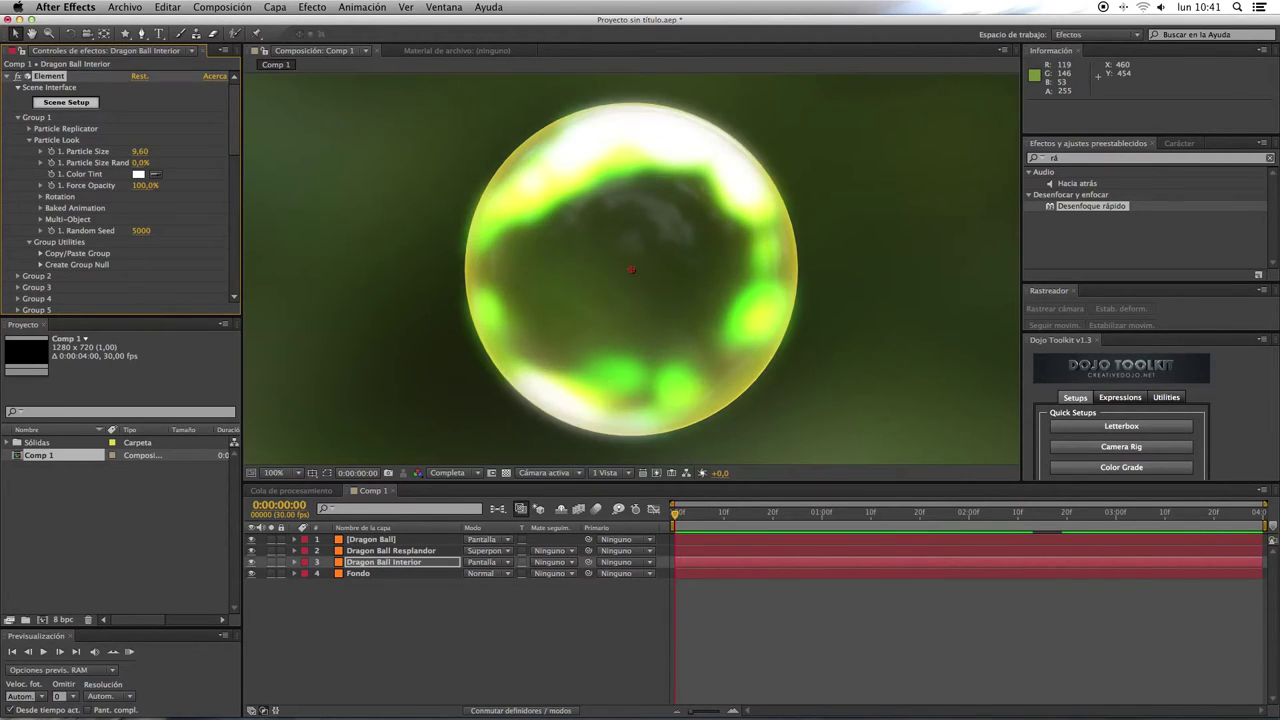
Delete the Resplandor glow and Desenfoque rápido blur from Dragon Ball Interior.
scroll(64, 276, "down", 10)
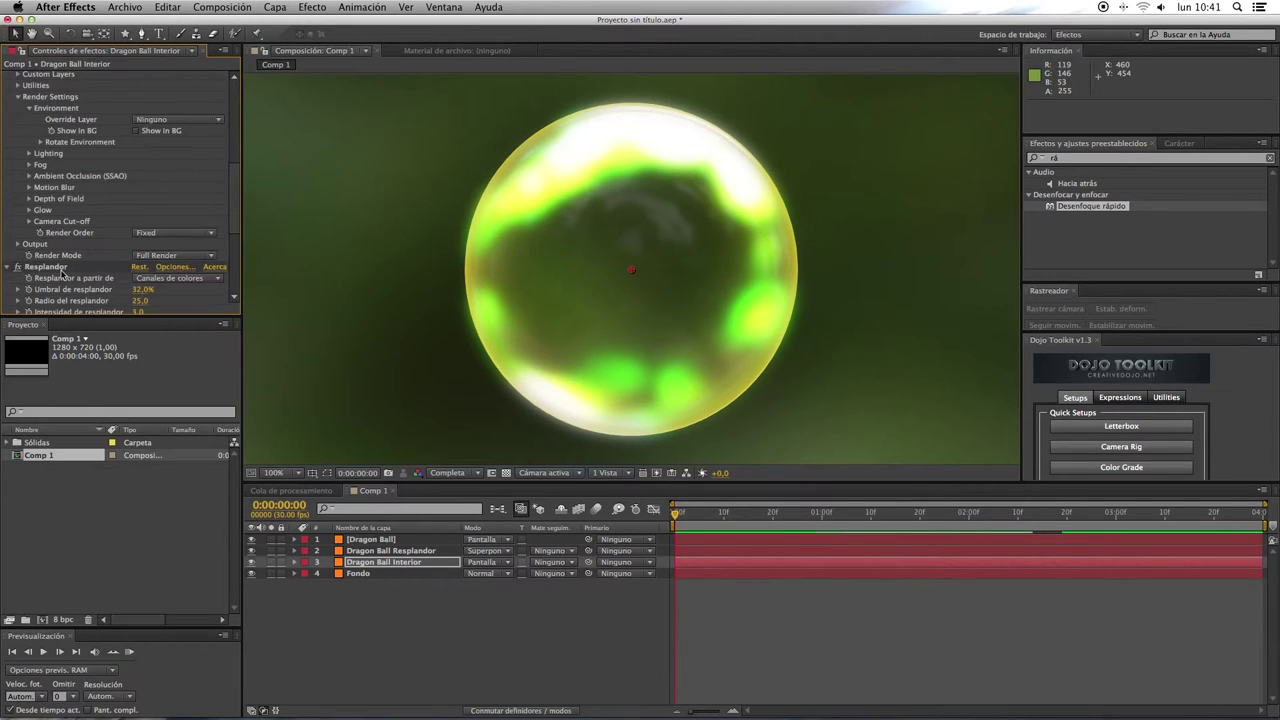
left_click(40, 268)
key("Delete")
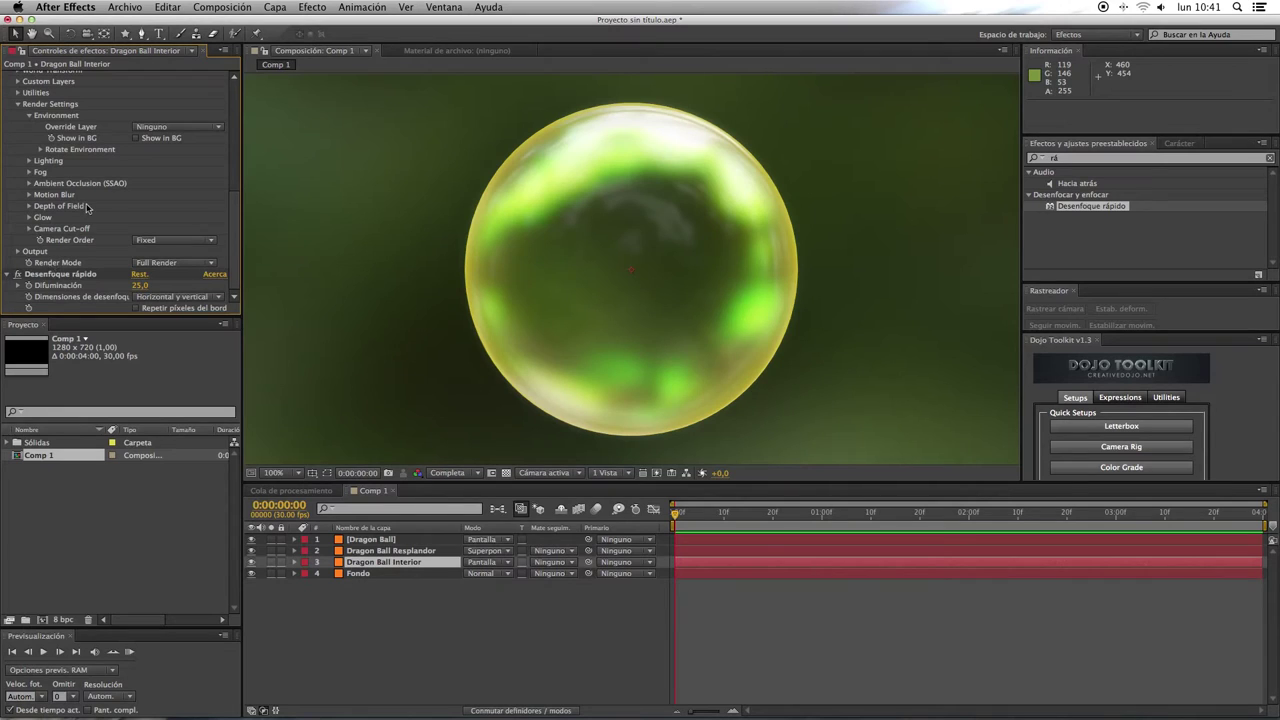
left_click(79, 273)
key("Delete")
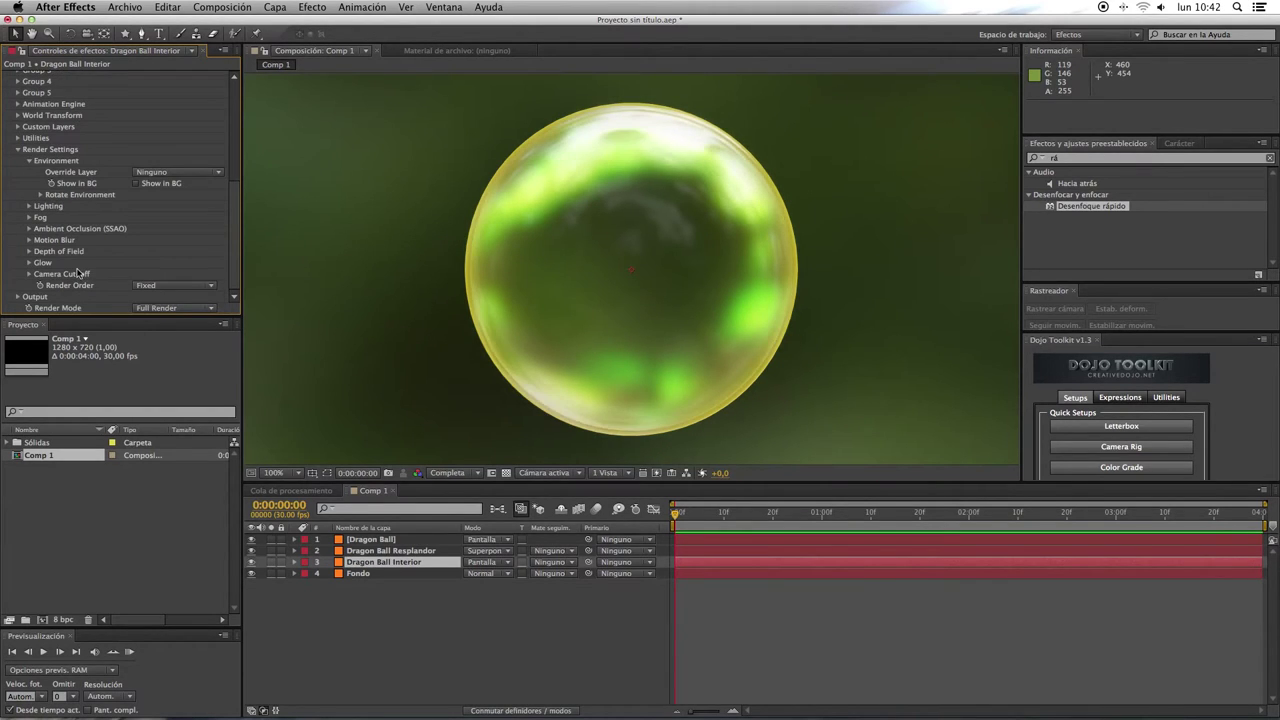
scroll(78, 210, "up", 10)
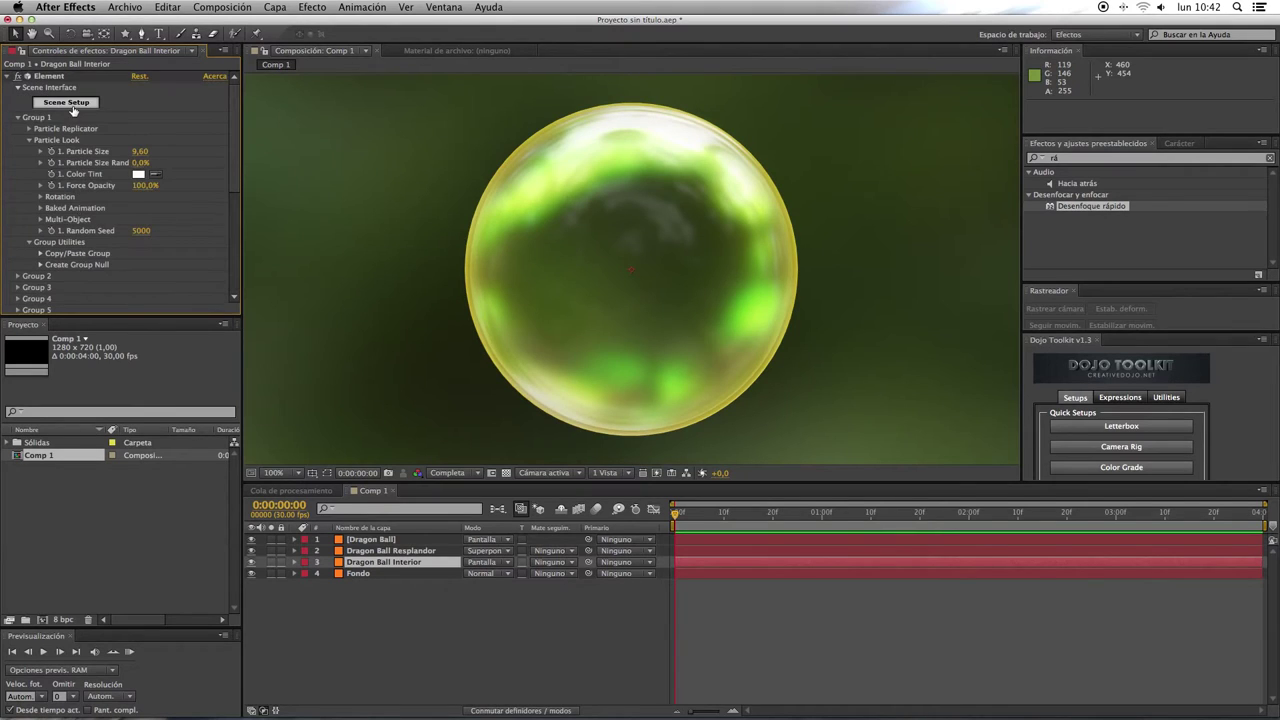
left_click(72, 105)
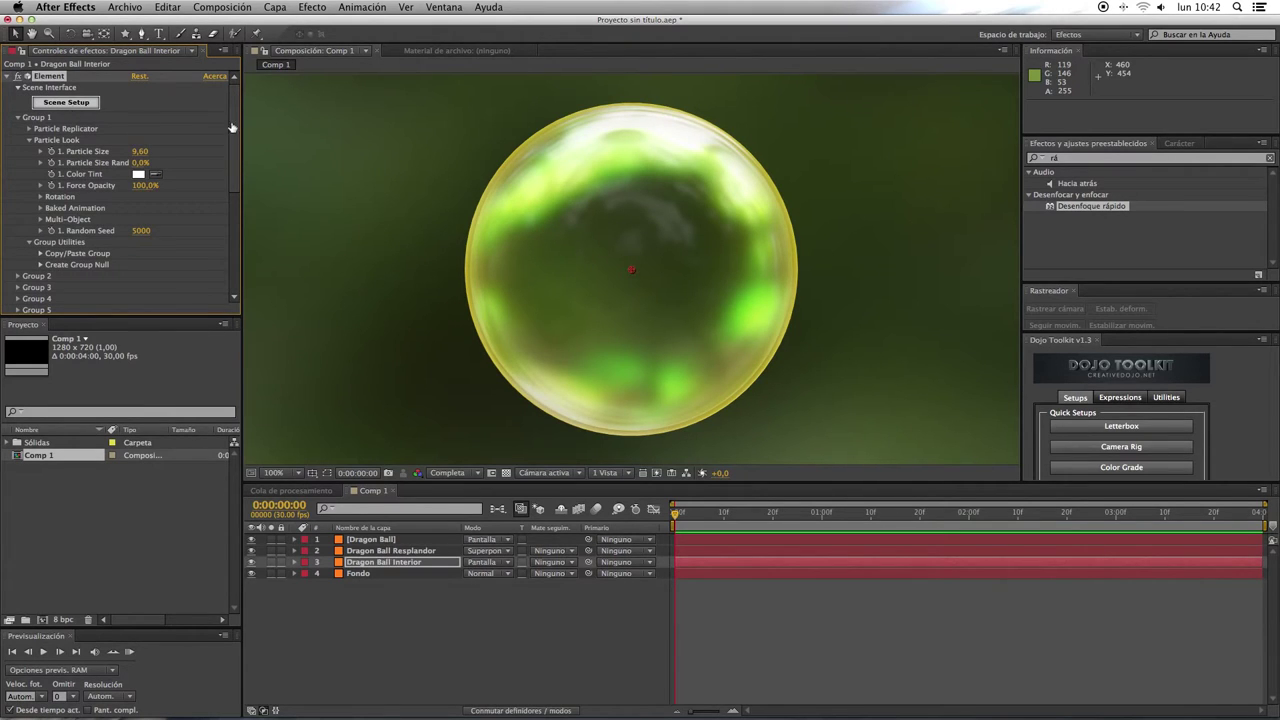
left_click(63, 105)
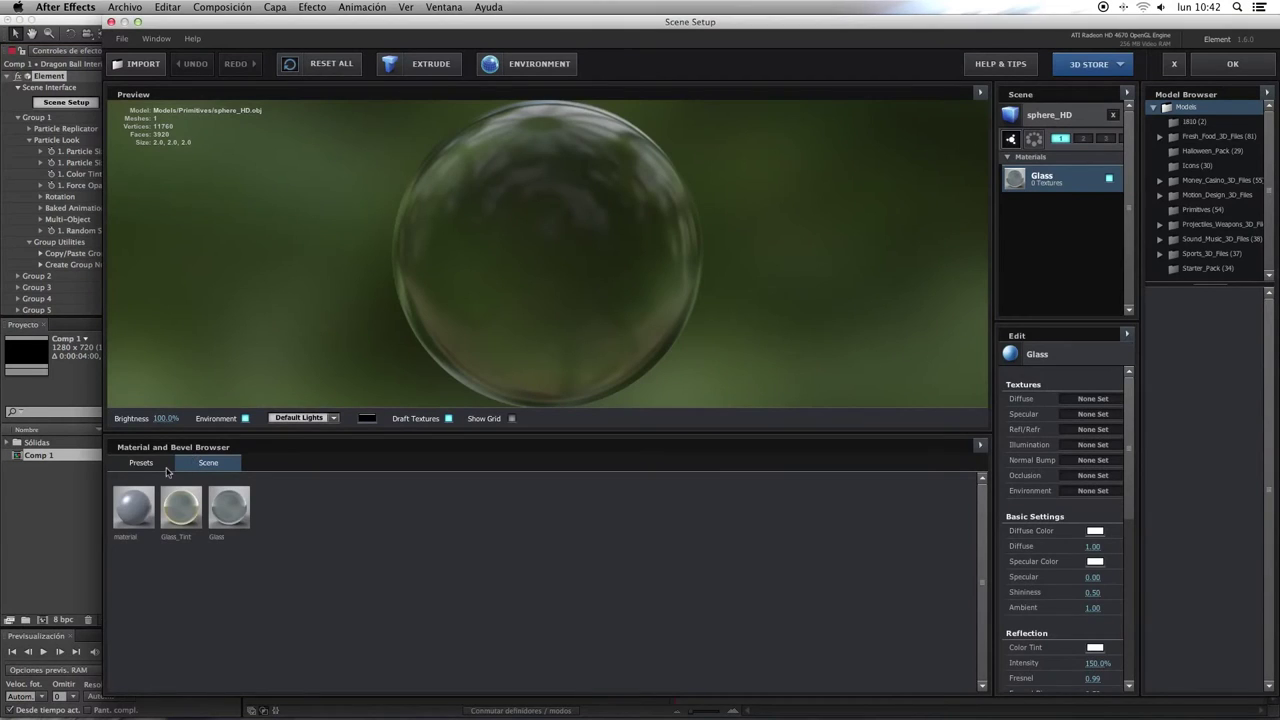
Apply the Two_Color_Red preset material to the sphere and tint its diffuse colour bright orange.
left_click(141, 463)
left_click_drag(561, 570, 559, 316)
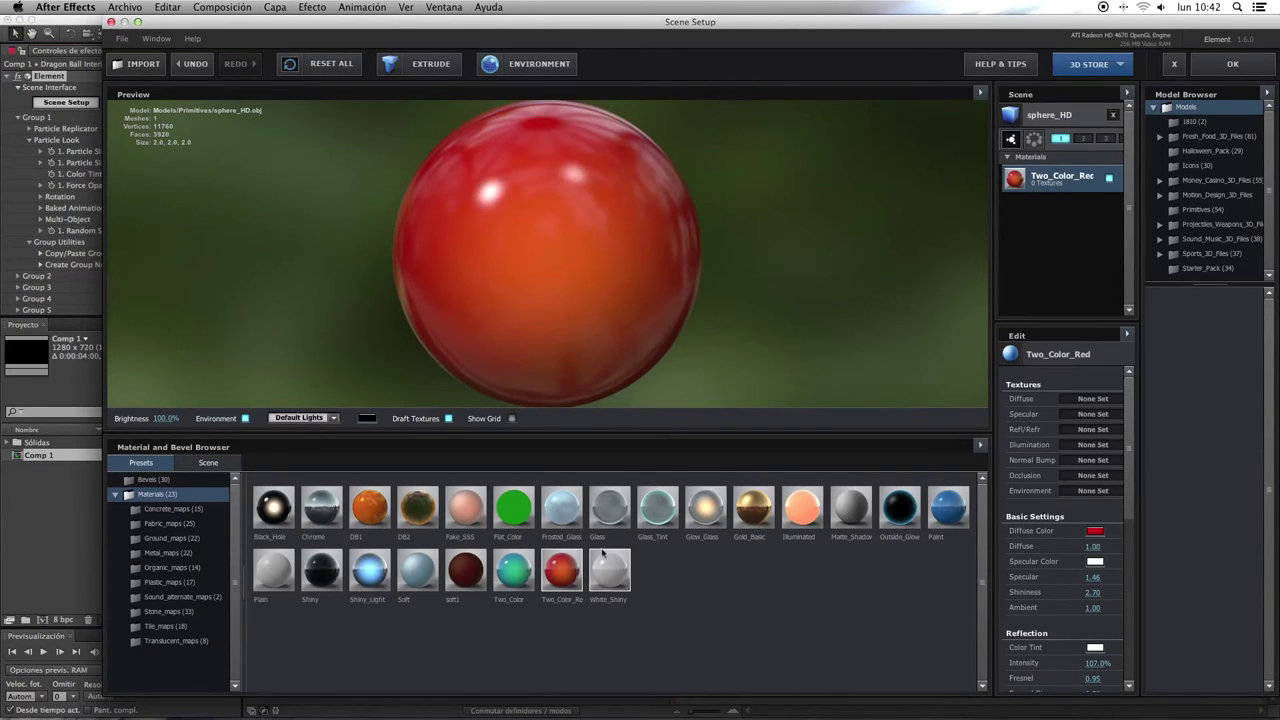
left_click(1094, 532)
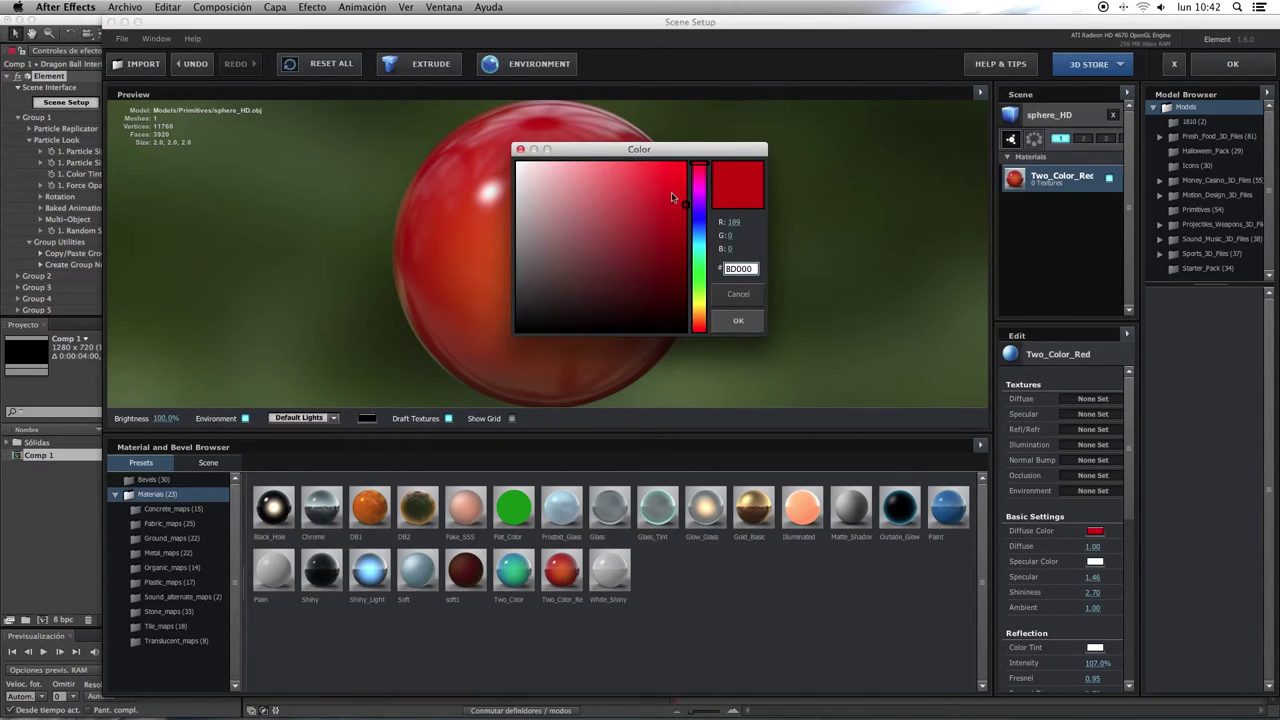
left_click(697, 312)
left_click(697, 271)
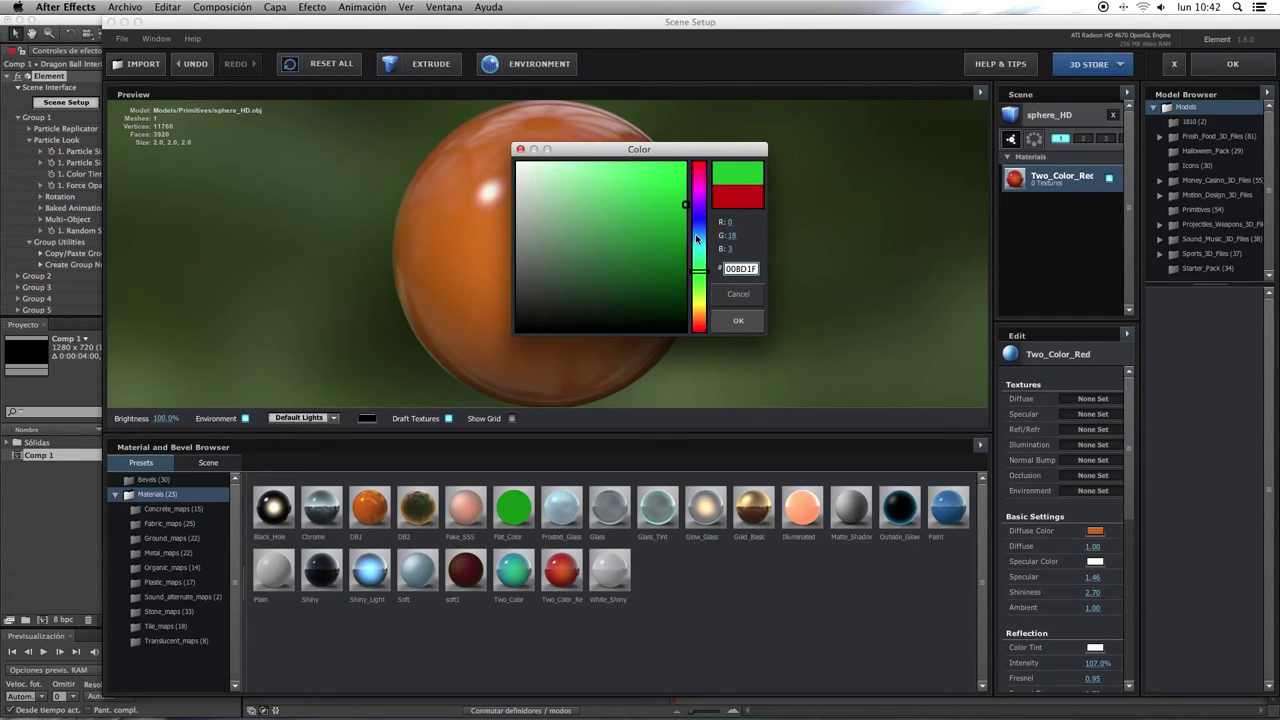
left_click(697, 326)
left_click(697, 318)
left_click(684, 176)
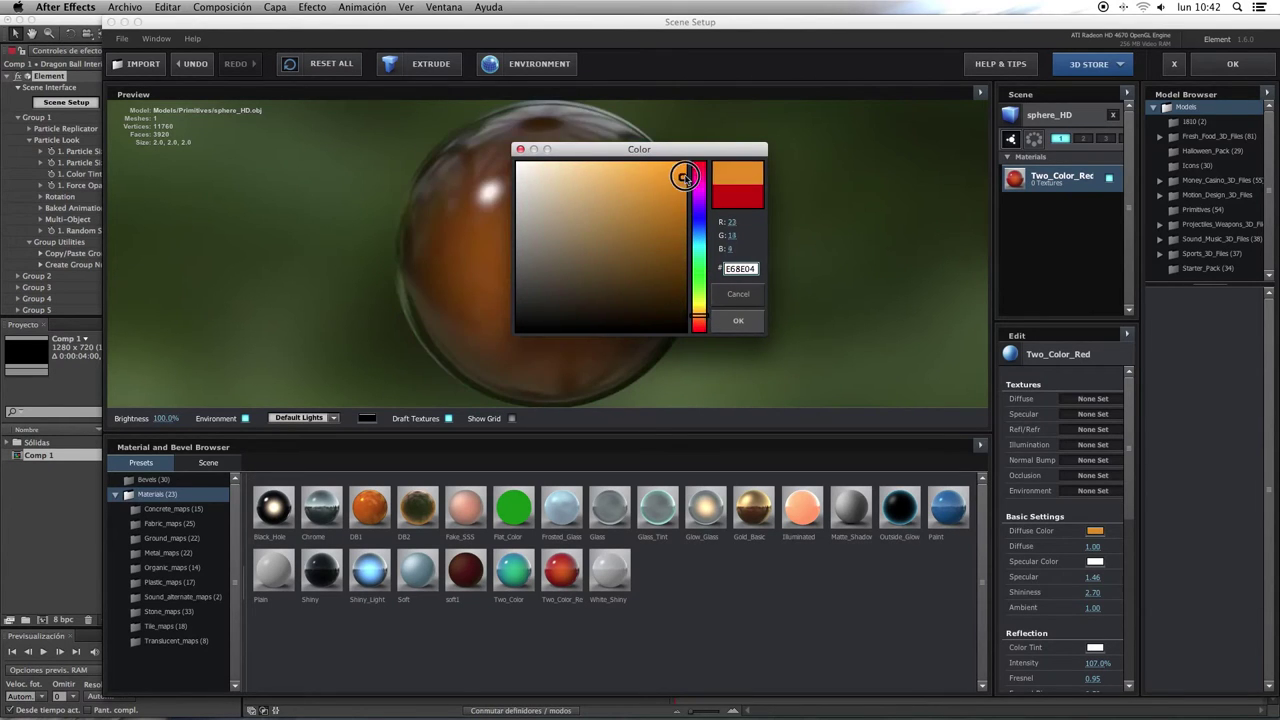
left_click(745, 321)
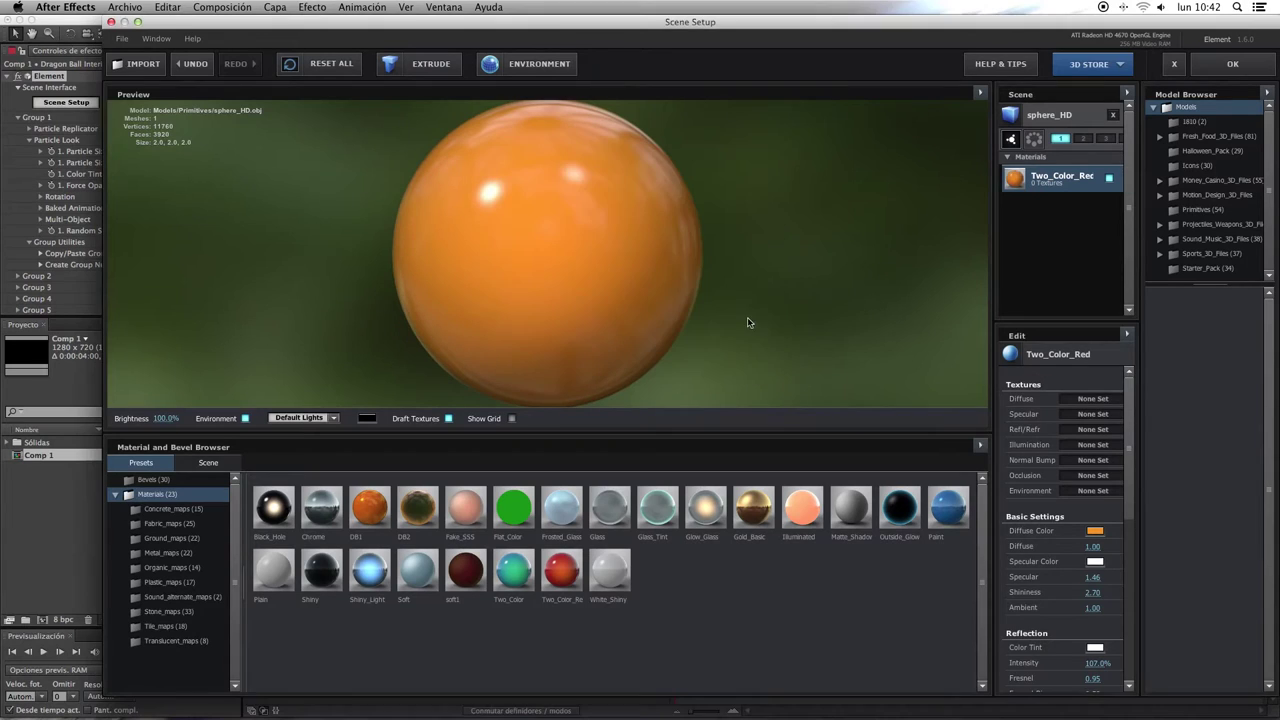
Set the specular colour to yellow FDF400 and apply the Scene Setup changes.
left_click(1096, 562)
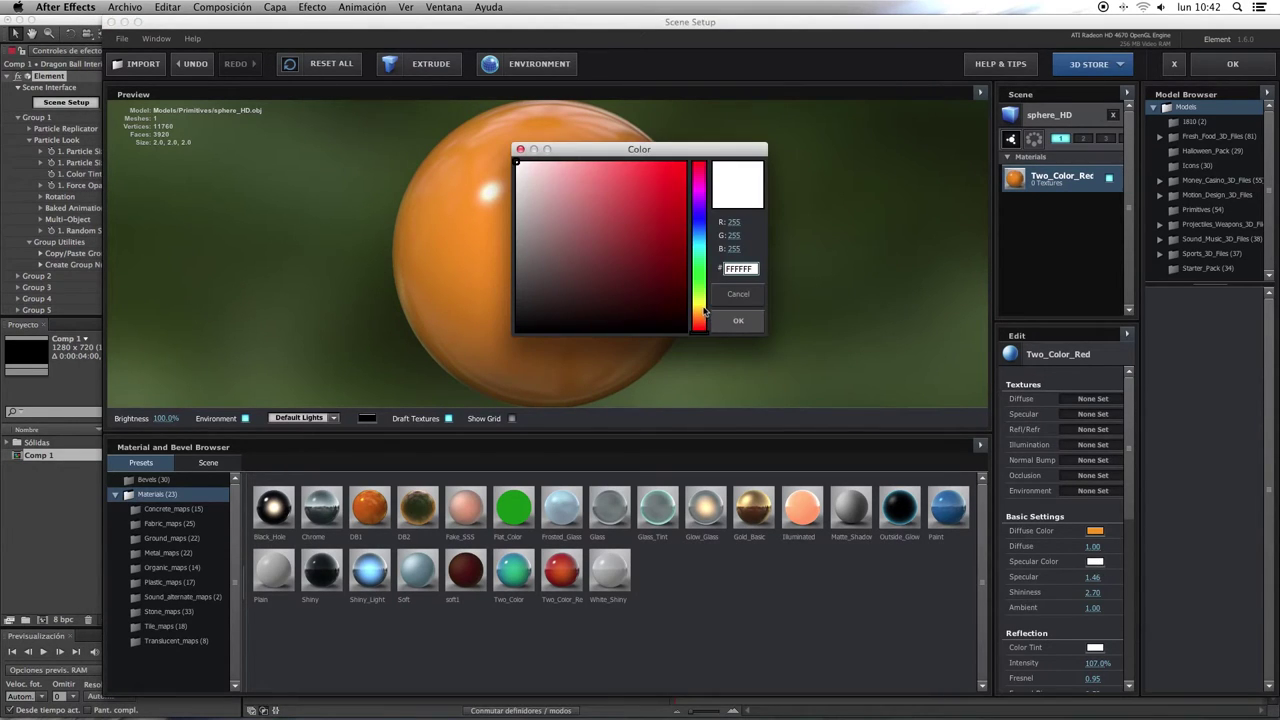
left_click_drag(705, 313, 700, 303)
left_click_drag(680, 192, 686, 162)
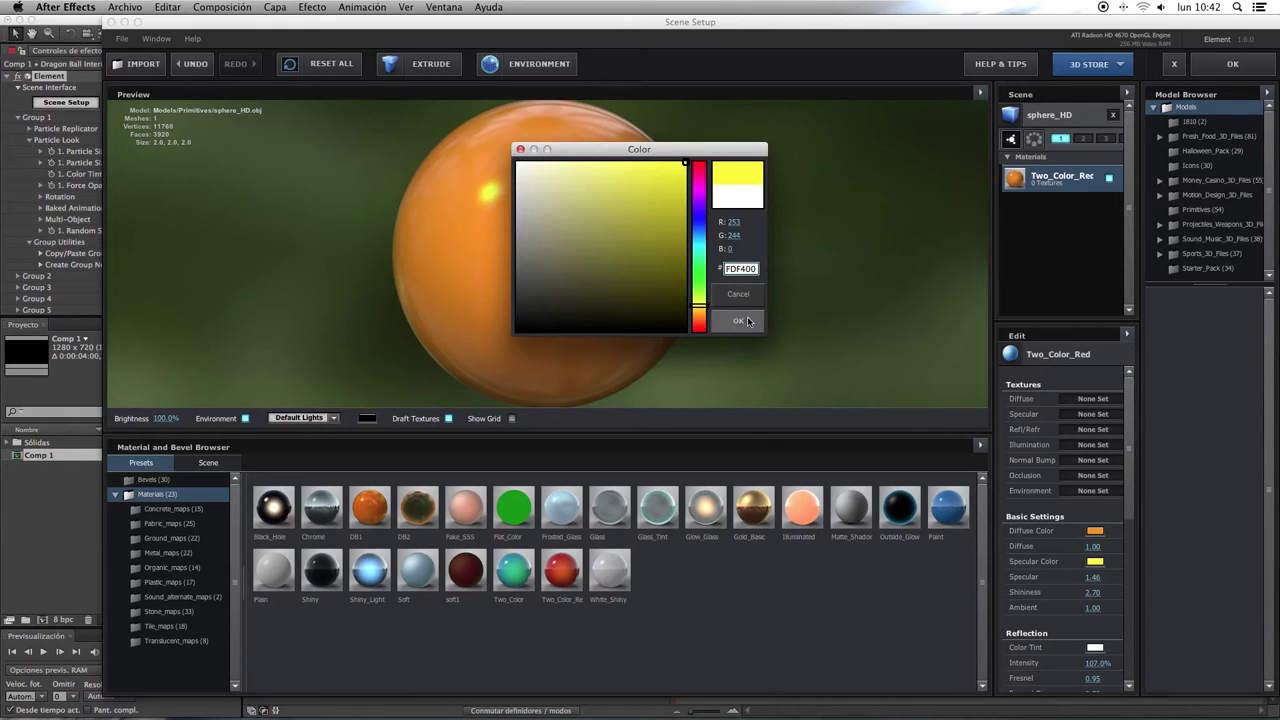
left_click(740, 321)
left_click(1232, 63)
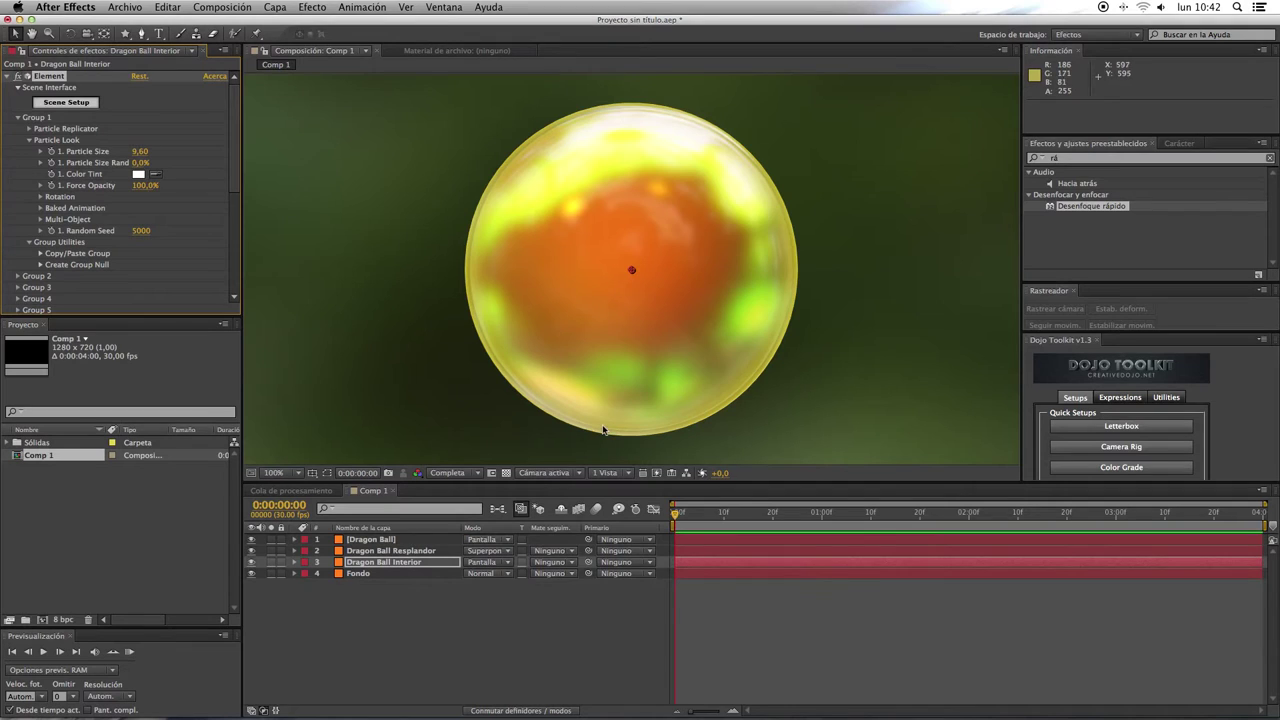
Create Cámara 1 via Nuevo > Cámara and orbit it to view the ball from another angle.
left_click(467, 580)
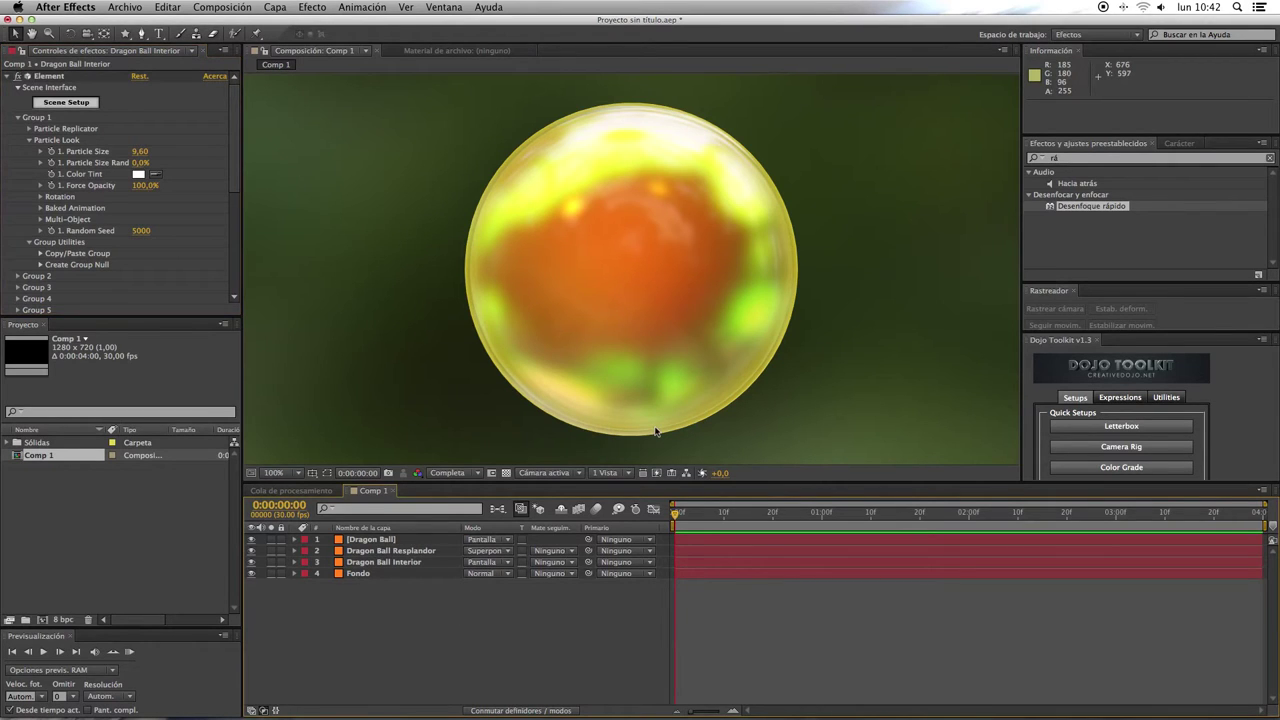
key("c")
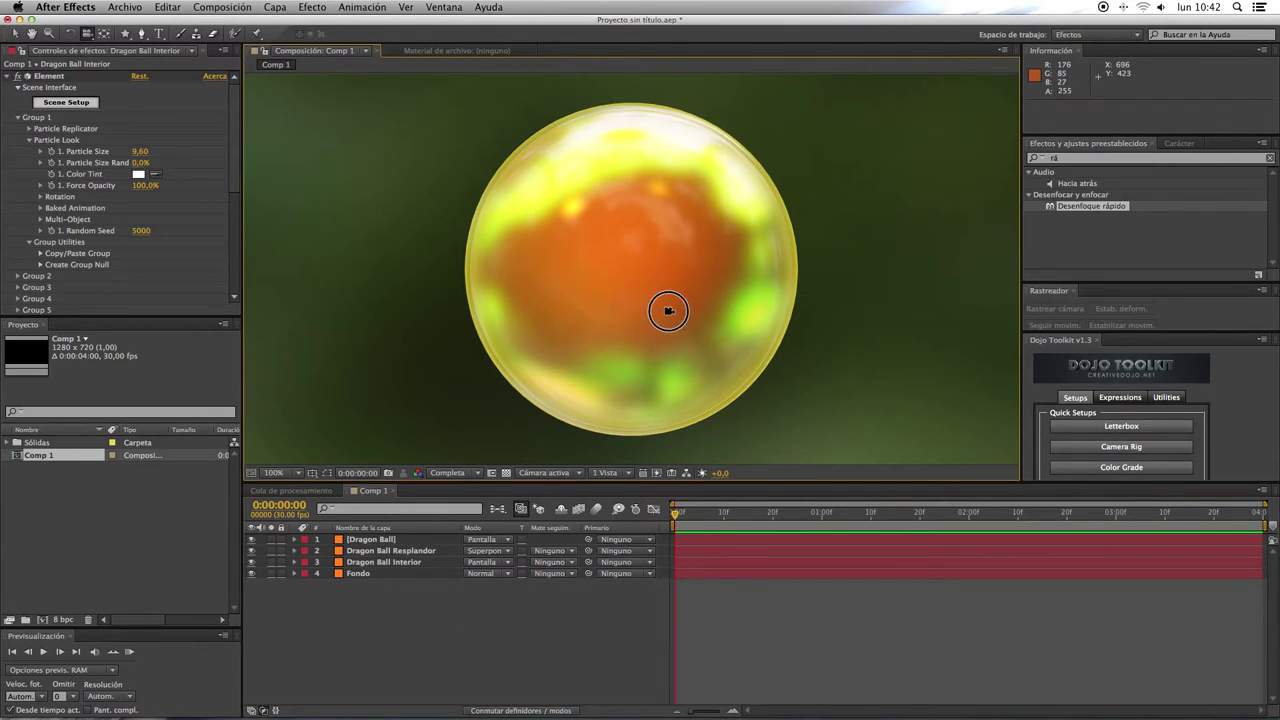
right_click(424, 627)
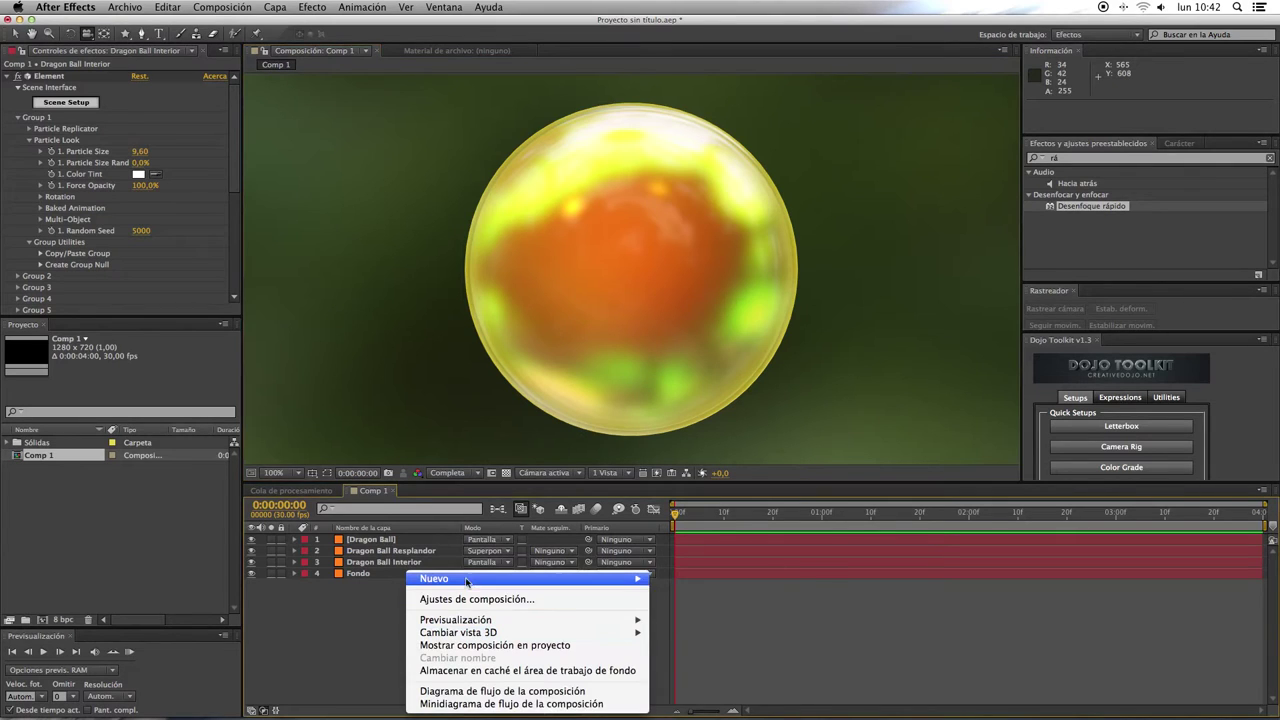
mouse_move(466, 582)
left_click(724, 637)
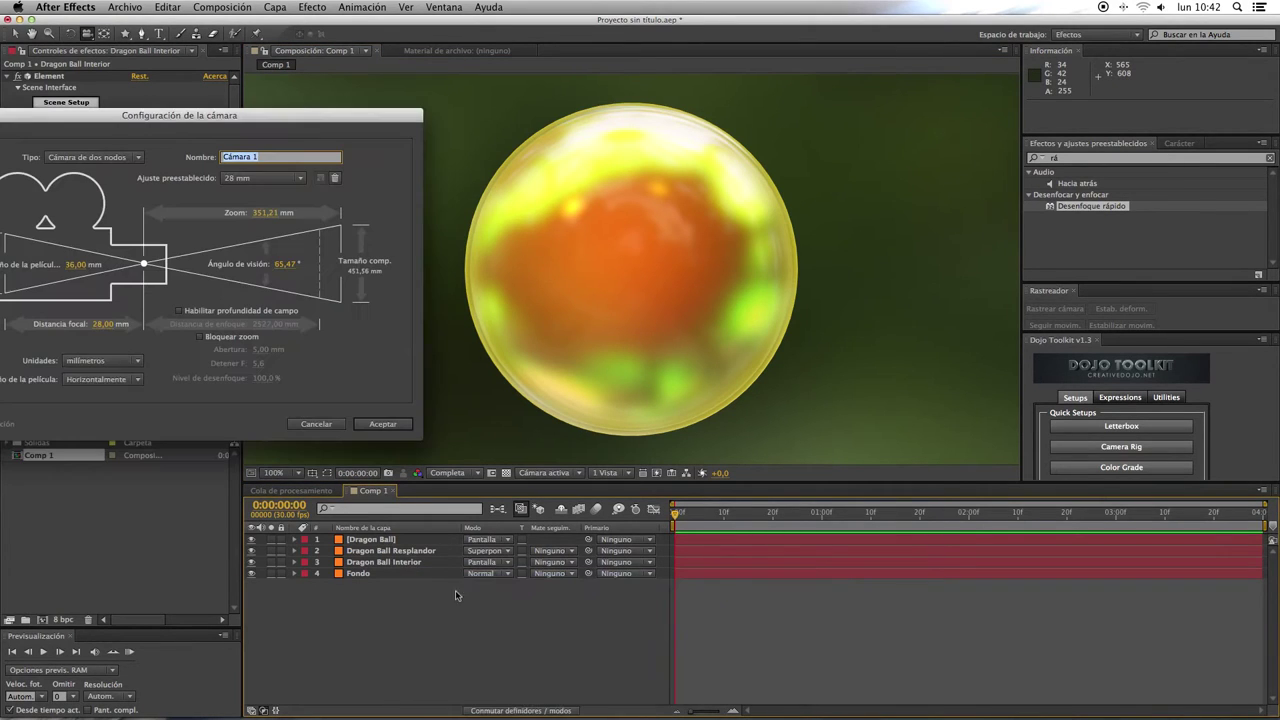
left_click(388, 428)
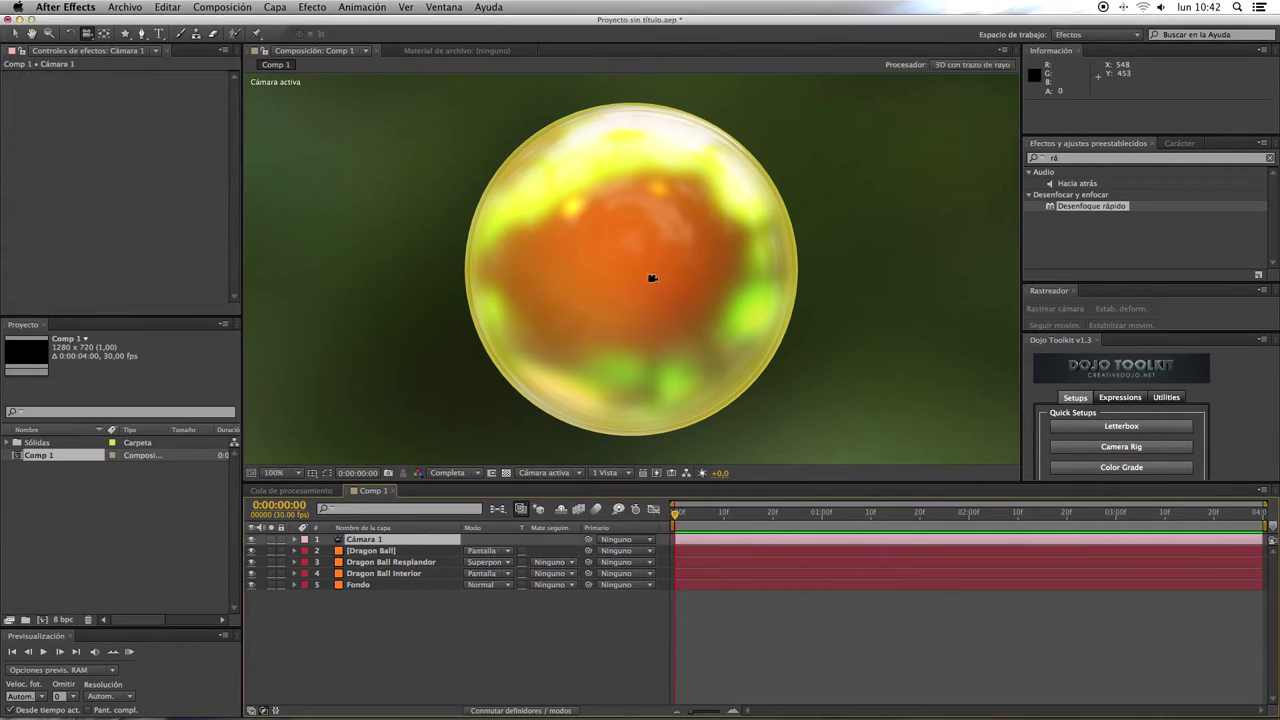
mouse_move(652, 281)
left_mouse_down()
mouse_move(703, 237)
mouse_move(694, 251)
left_mouse_up()
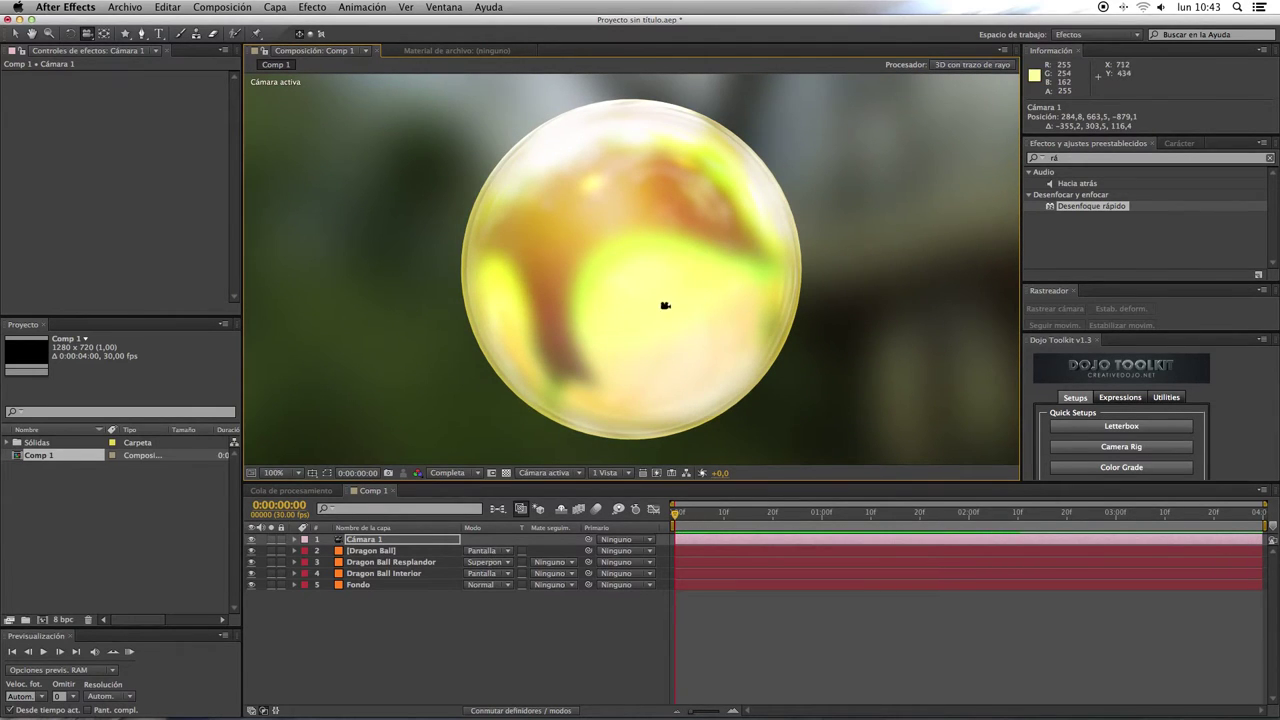
mouse_move(606, 309)
left_mouse_down()
mouse_move(539, 375)
mouse_move(592, 383)
mouse_move(757, 303)
left_mouse_up()
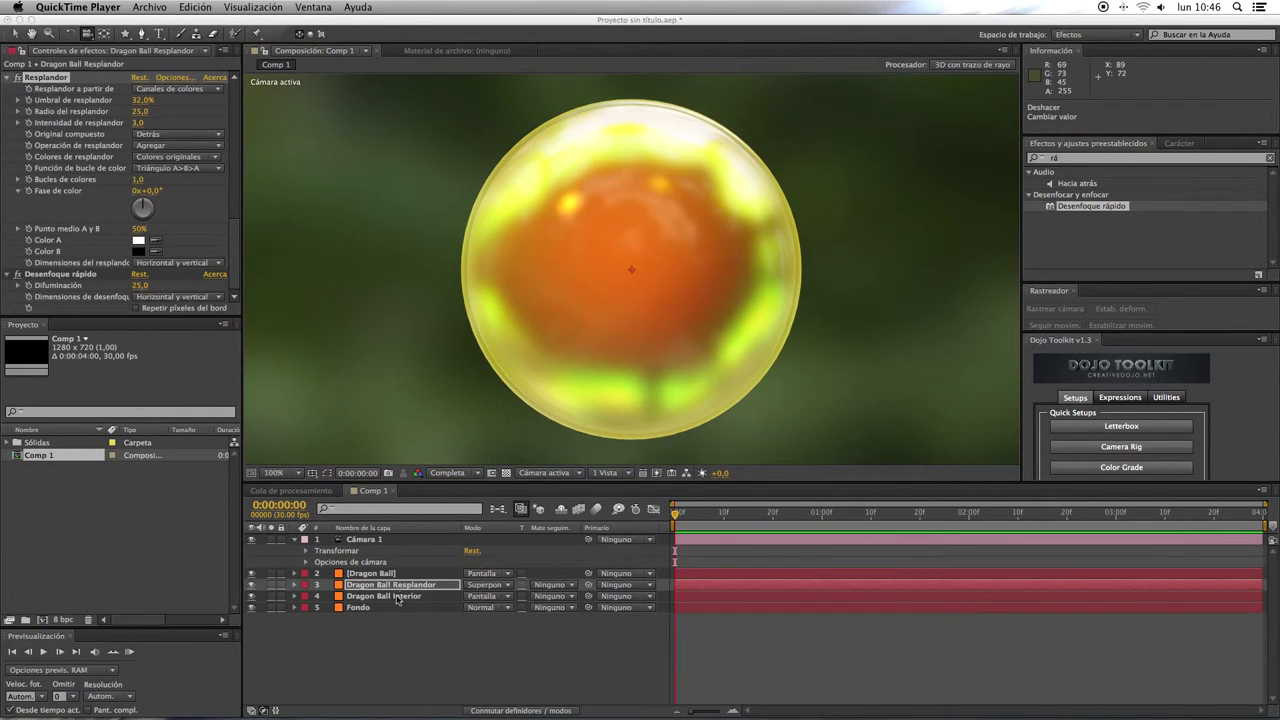
Test Dragon Ball Resplandor's glow source on Canal alfa, then return it to Canales de colores.
left_click(383, 590)
left_click(392, 589)
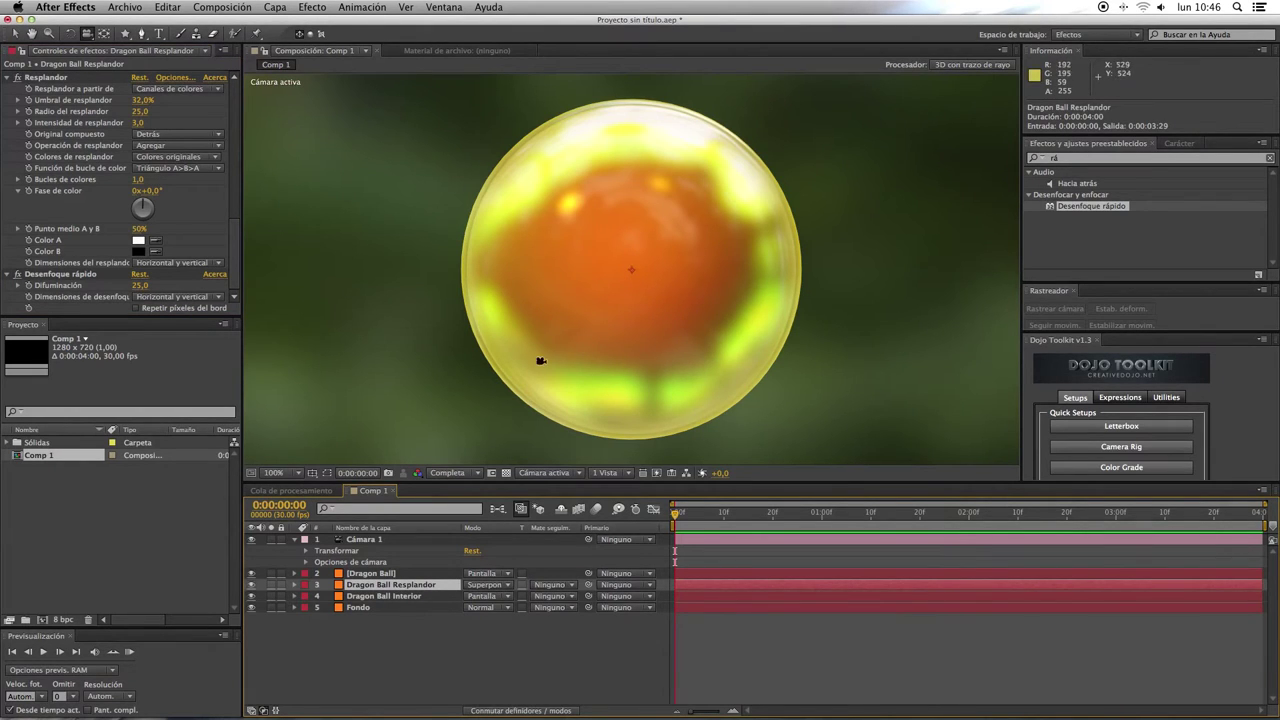
left_click(174, 90)
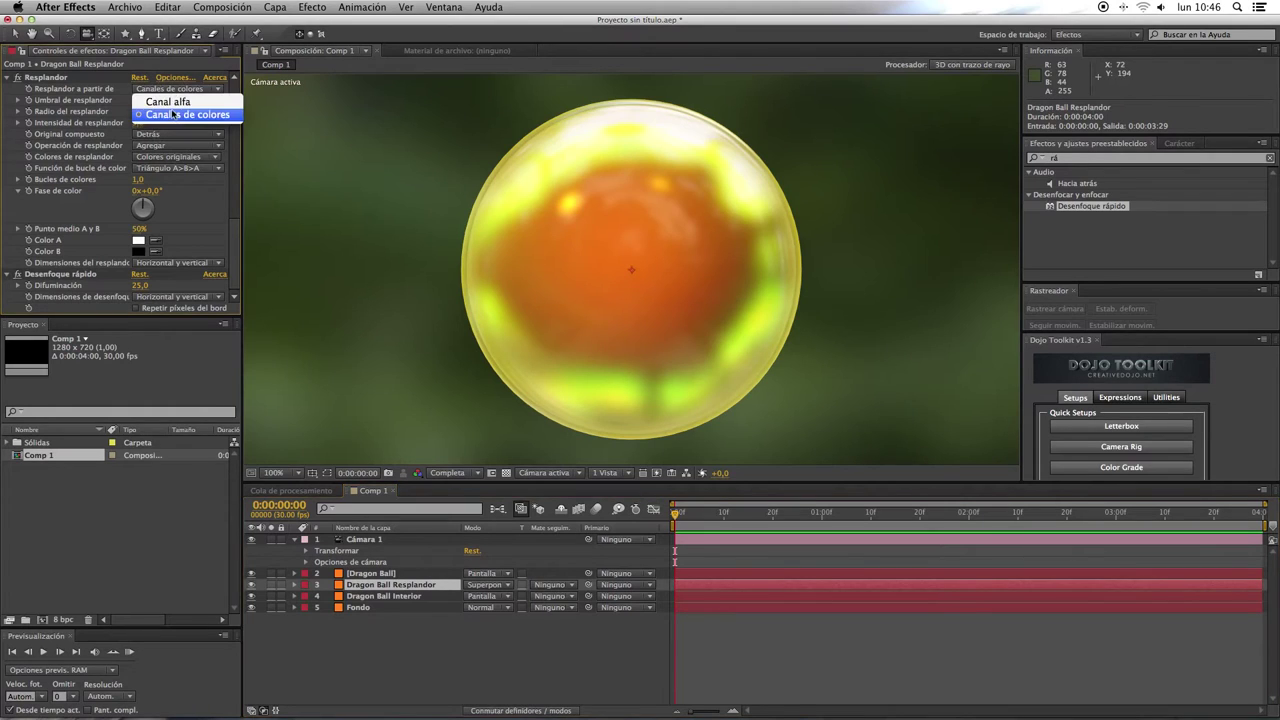
left_click(172, 112)
left_click(170, 90)
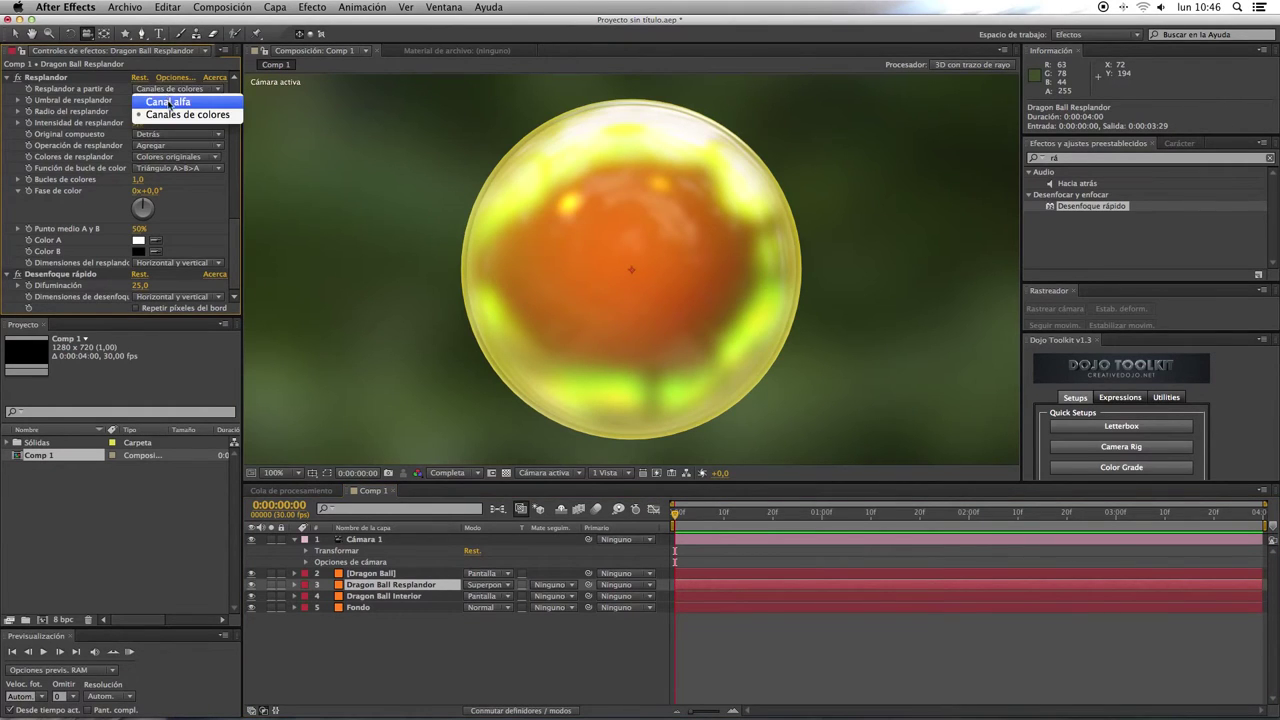
left_click(170, 100)
left_click(170, 90)
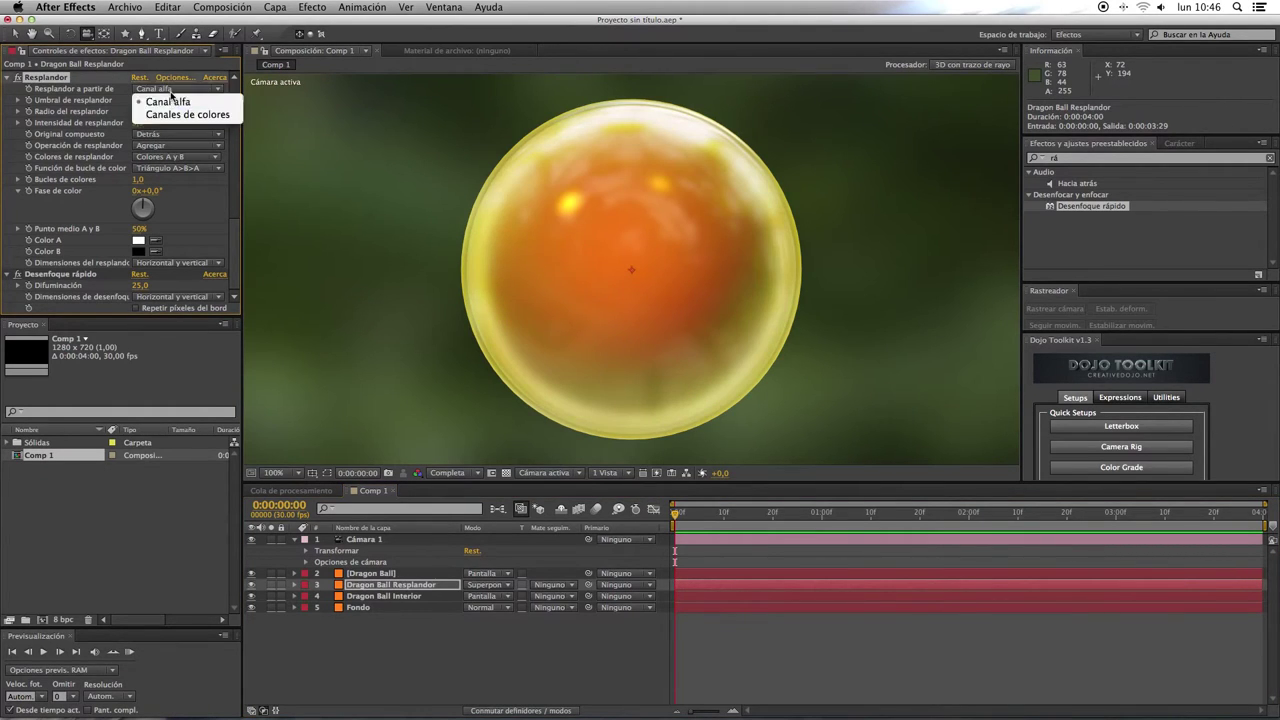
left_click(170, 114)
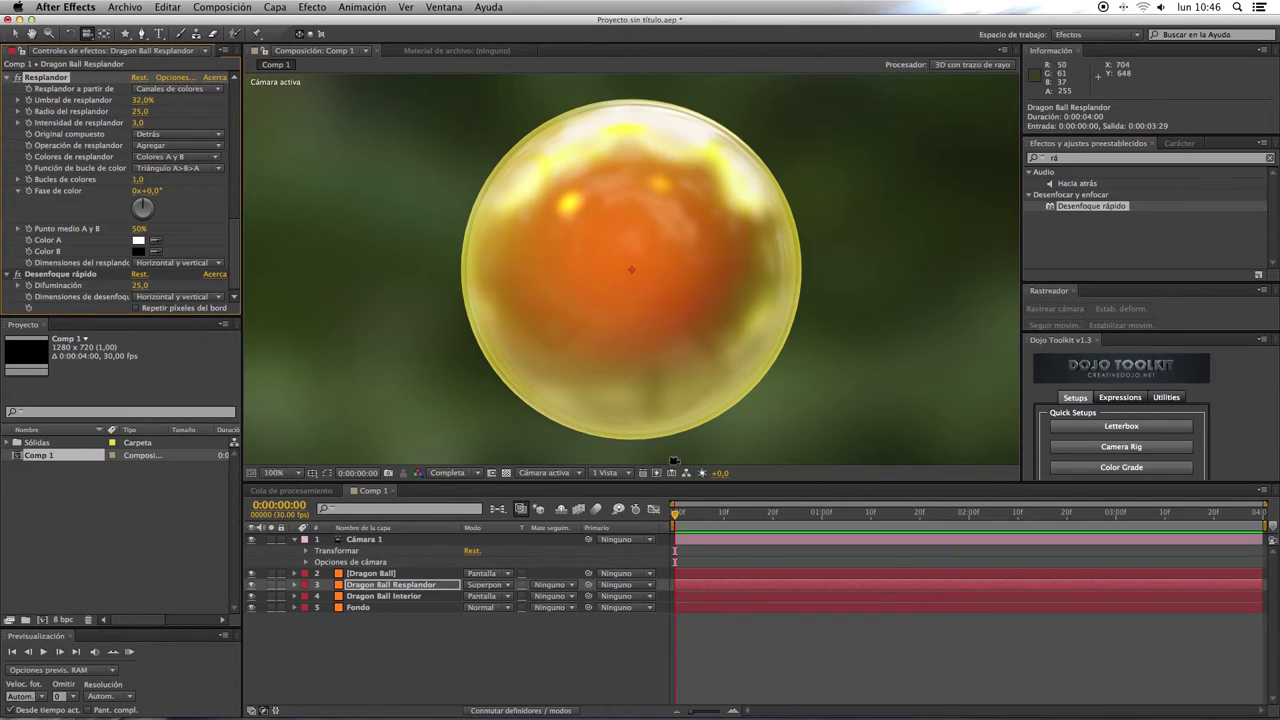
Toggle Dragon Ball Interior's visibility to compare the glow, then zoom the view to 200%.
left_click(405, 656)
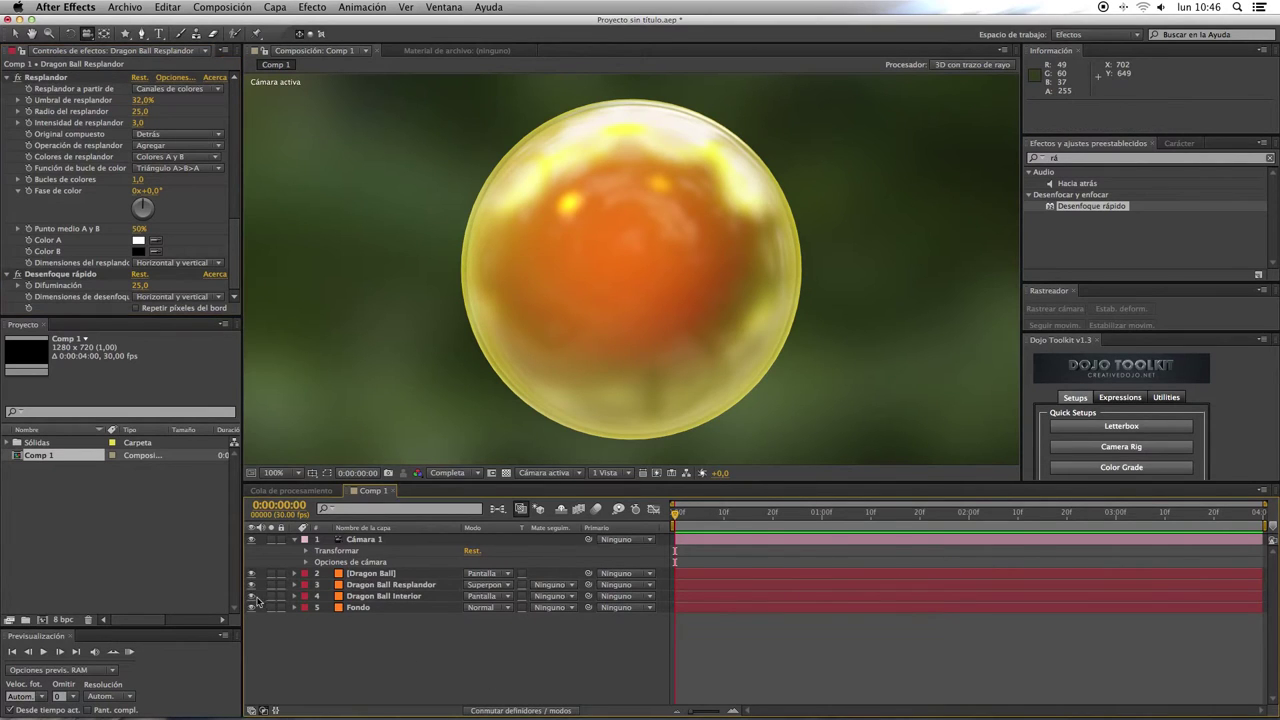
left_click(252, 596)
left_click(252, 596)
left_click(252, 597)
left_click(252, 597)
key("period")
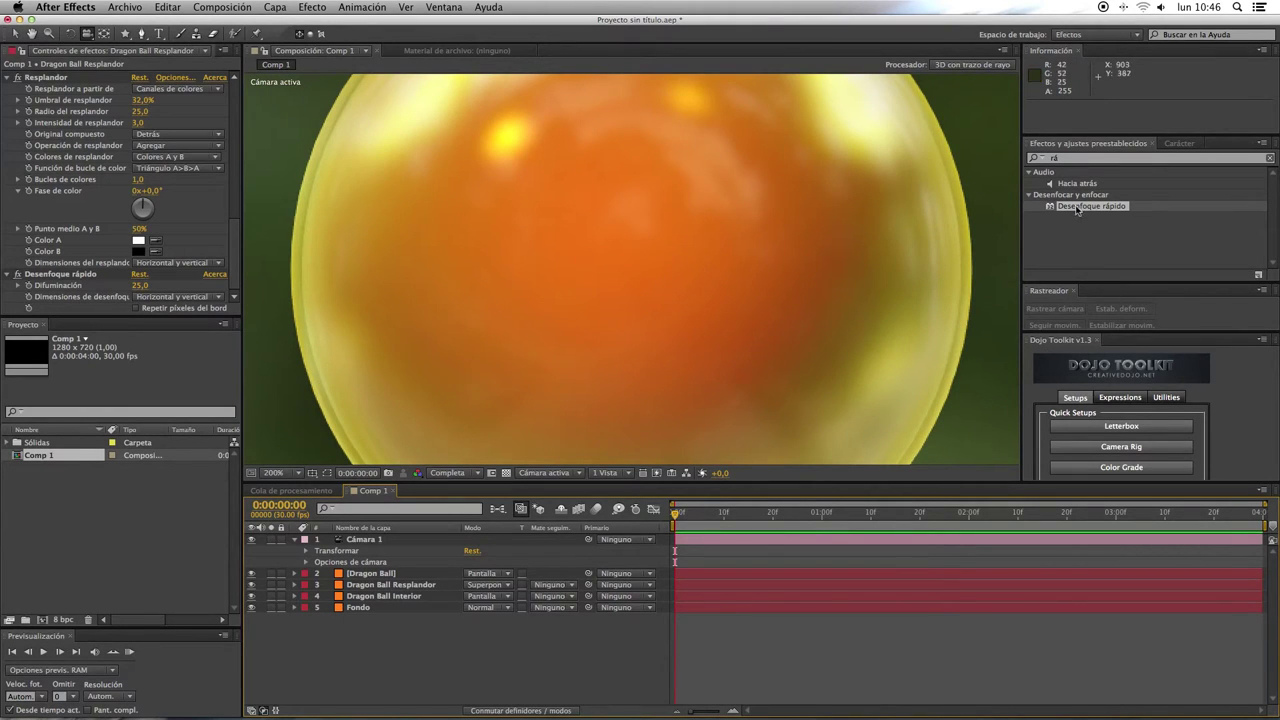
Apply Desenfoque rápido to Dragon Ball Interior with Difuminación 2,0 and return to 100% view.
left_click_drag(1077, 210, 395, 596)
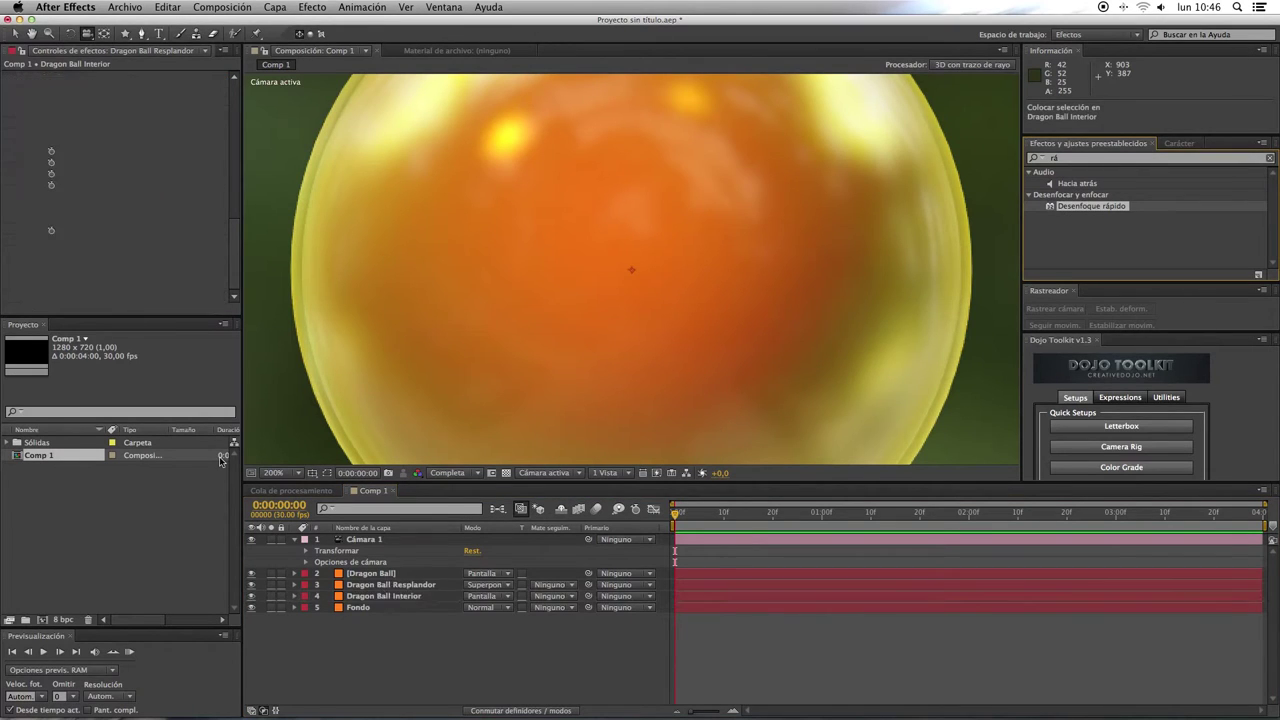
left_click(146, 285)
type("2")
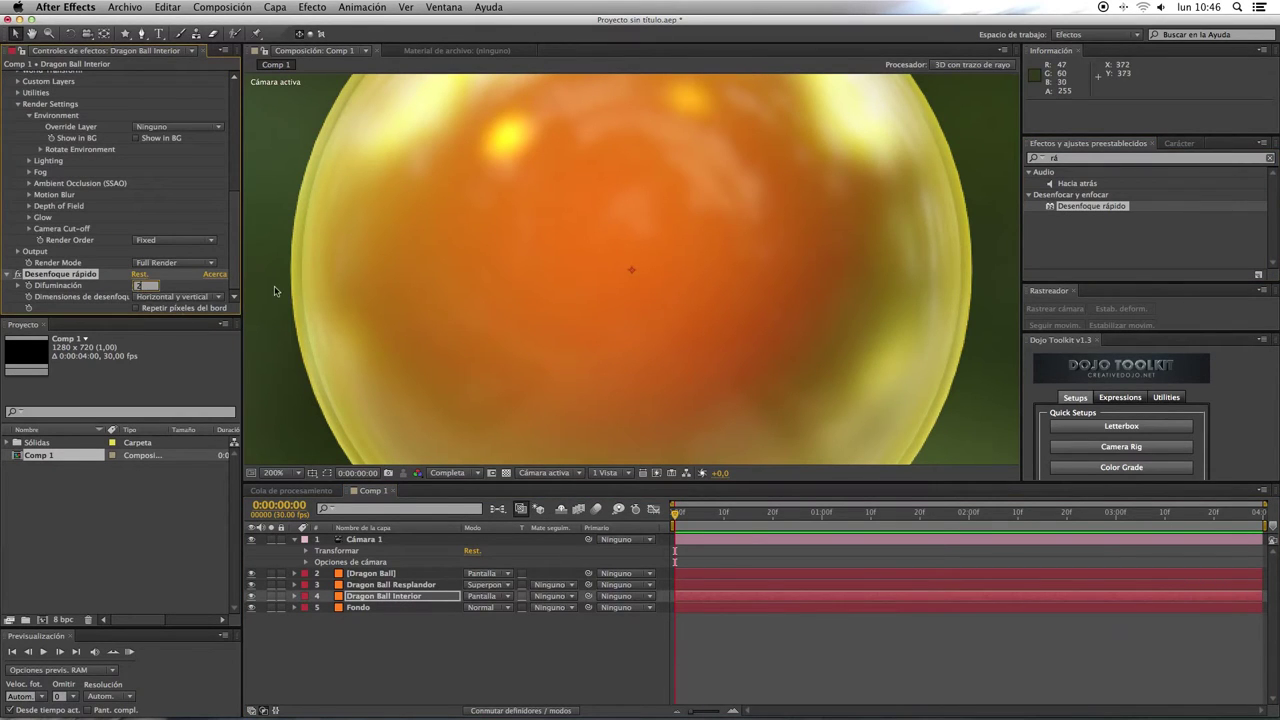
key("Return")
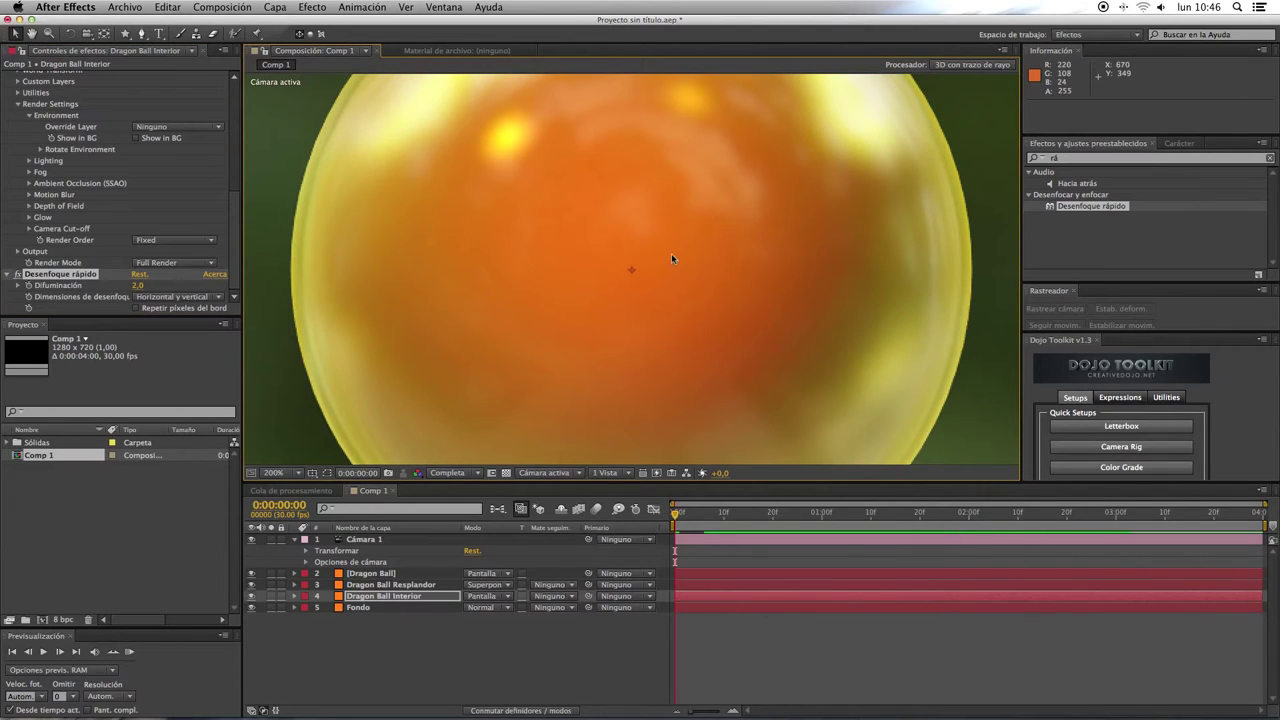
key("comma")
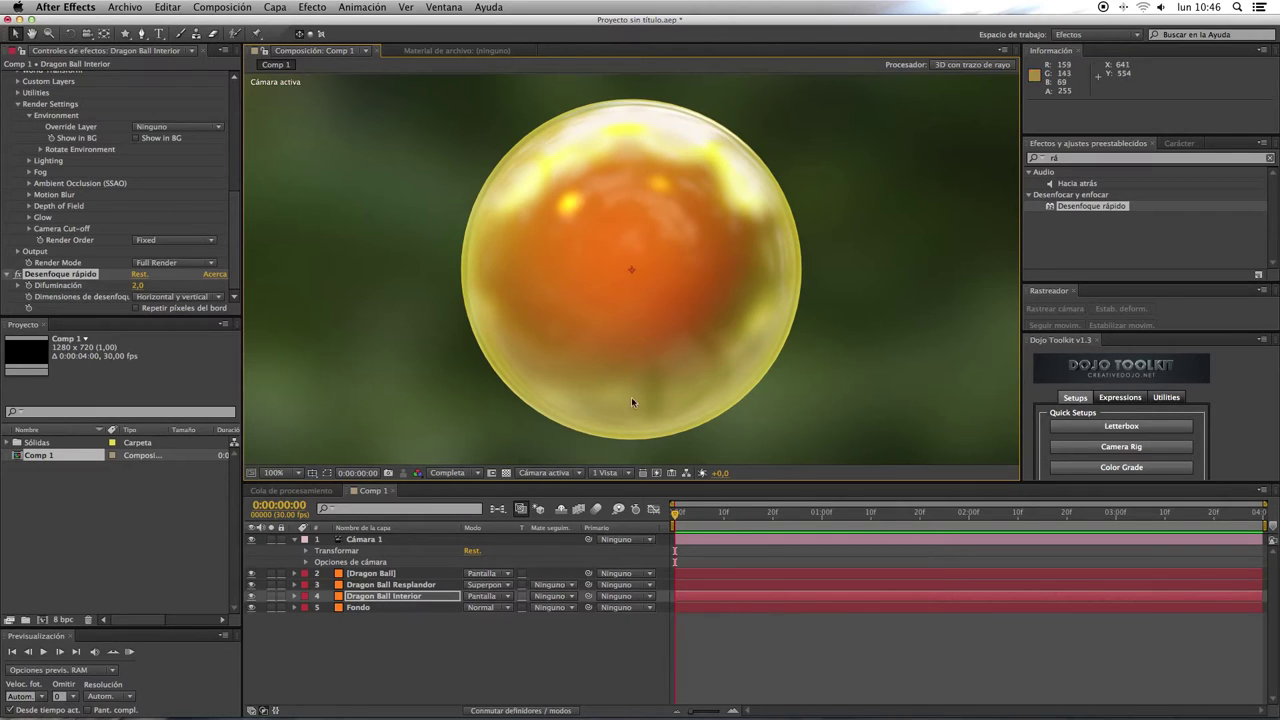
Inspect the Fondo layer's effect settings and collapse the camera layer's properties.
left_click(385, 664)
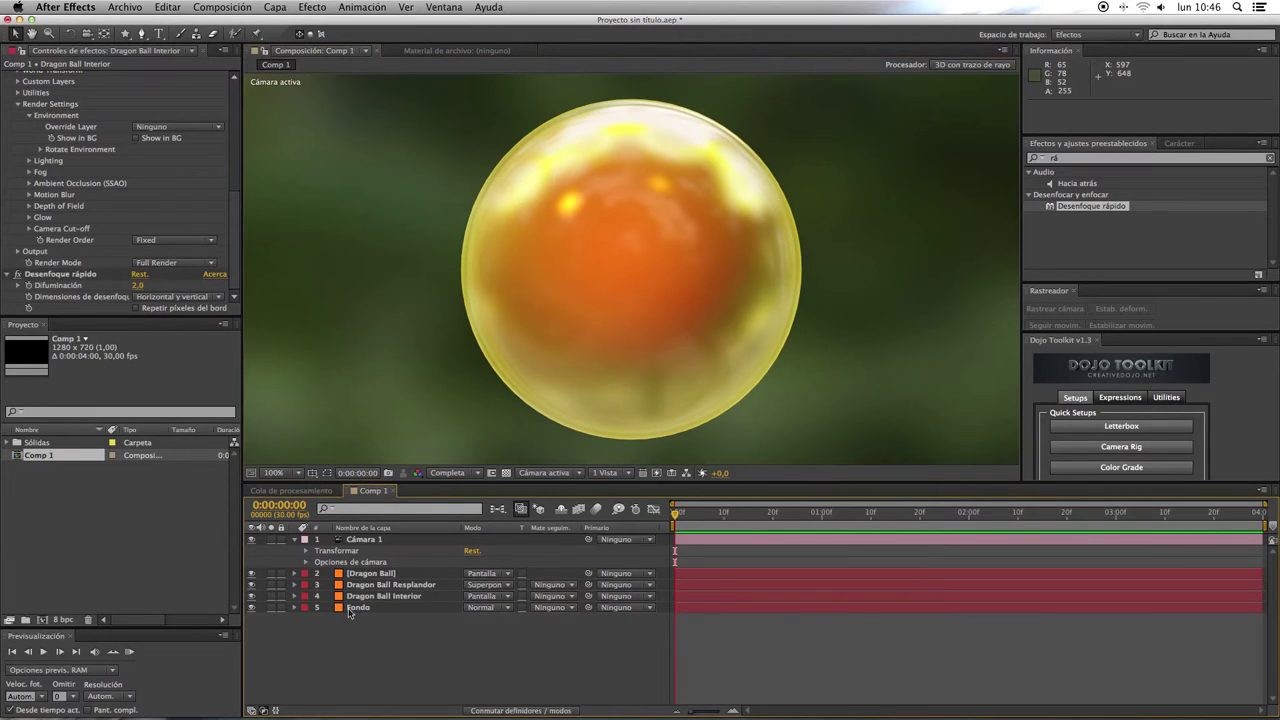
left_click(355, 610)
left_click(370, 654)
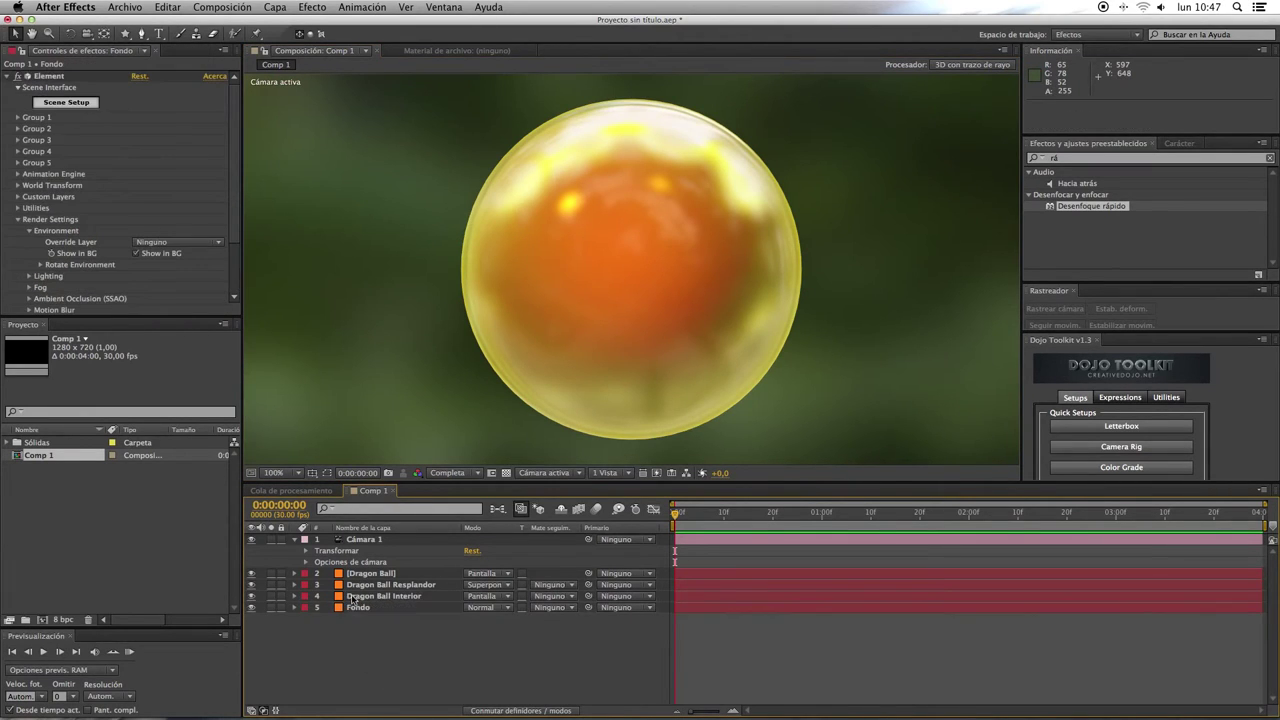
left_click(294, 539)
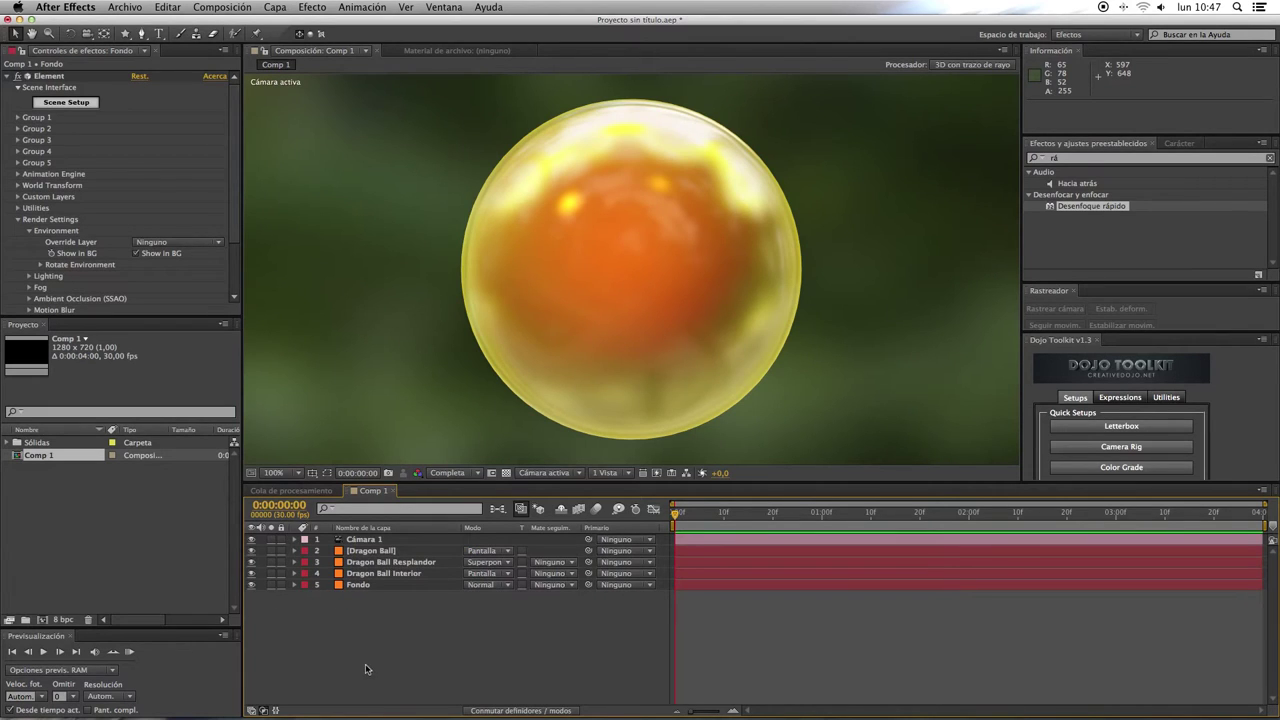
Duplicate Dragon Ball Interior, move the copy below it, and rename it Dragon Ball Resplandor Interior.
right_click(364, 662)
left_click(353, 632)
left_click(369, 574)
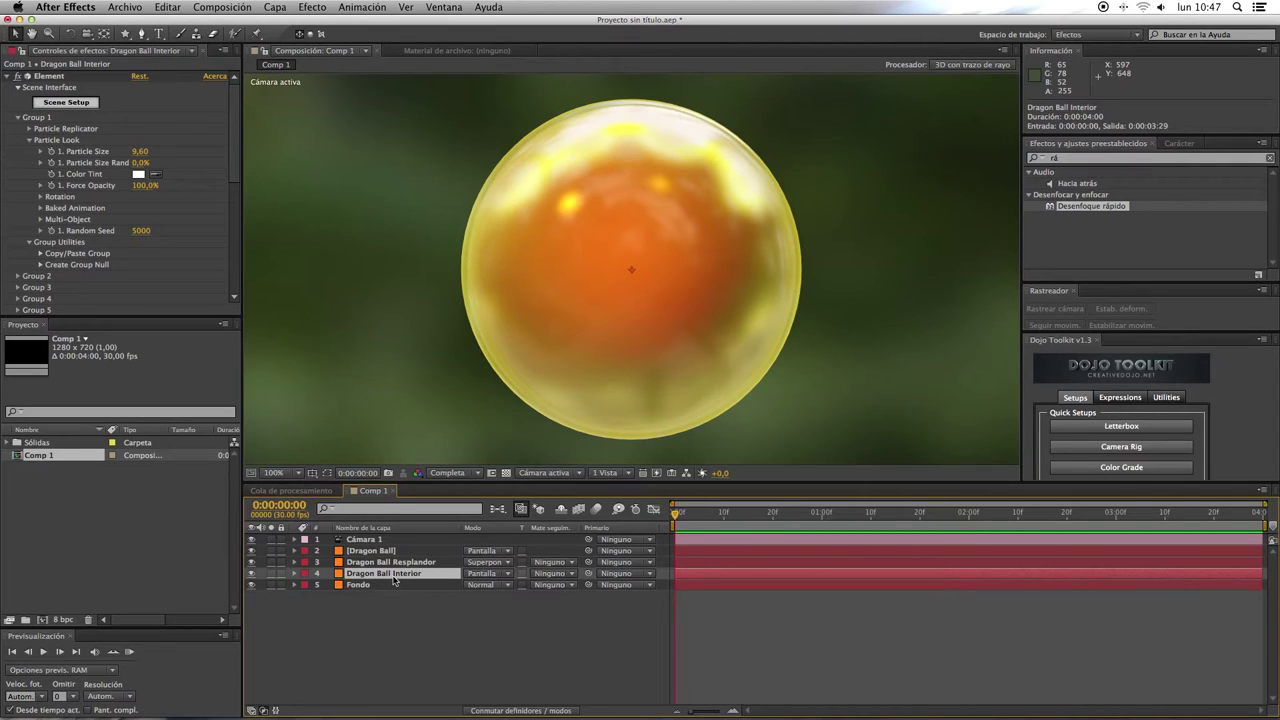
key("ctrl+d")
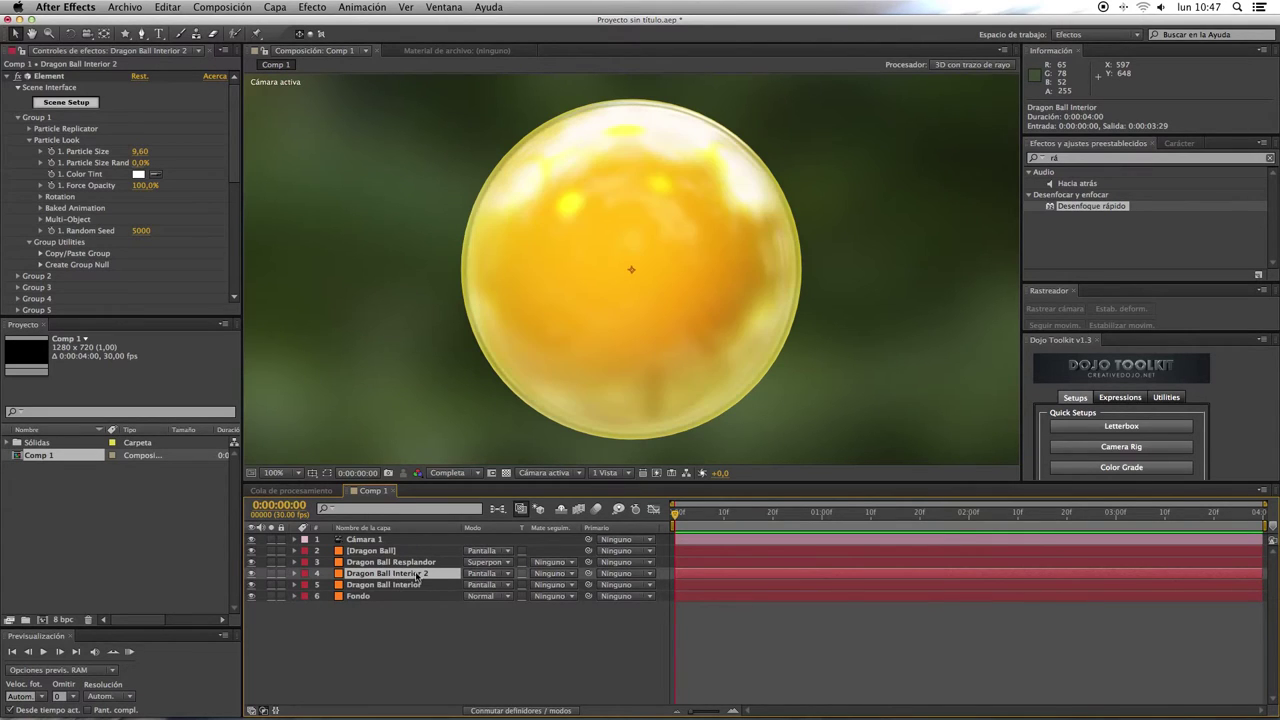
left_click_drag(418, 576, 418, 589)
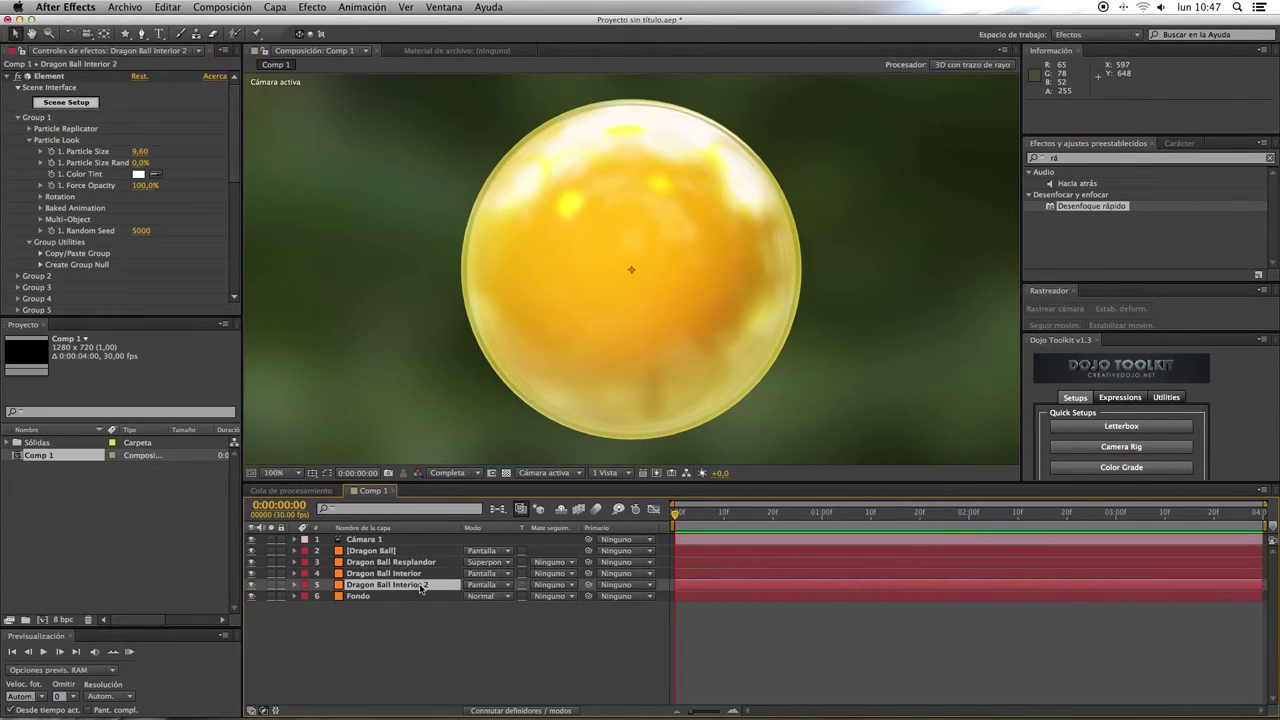
key("Return")
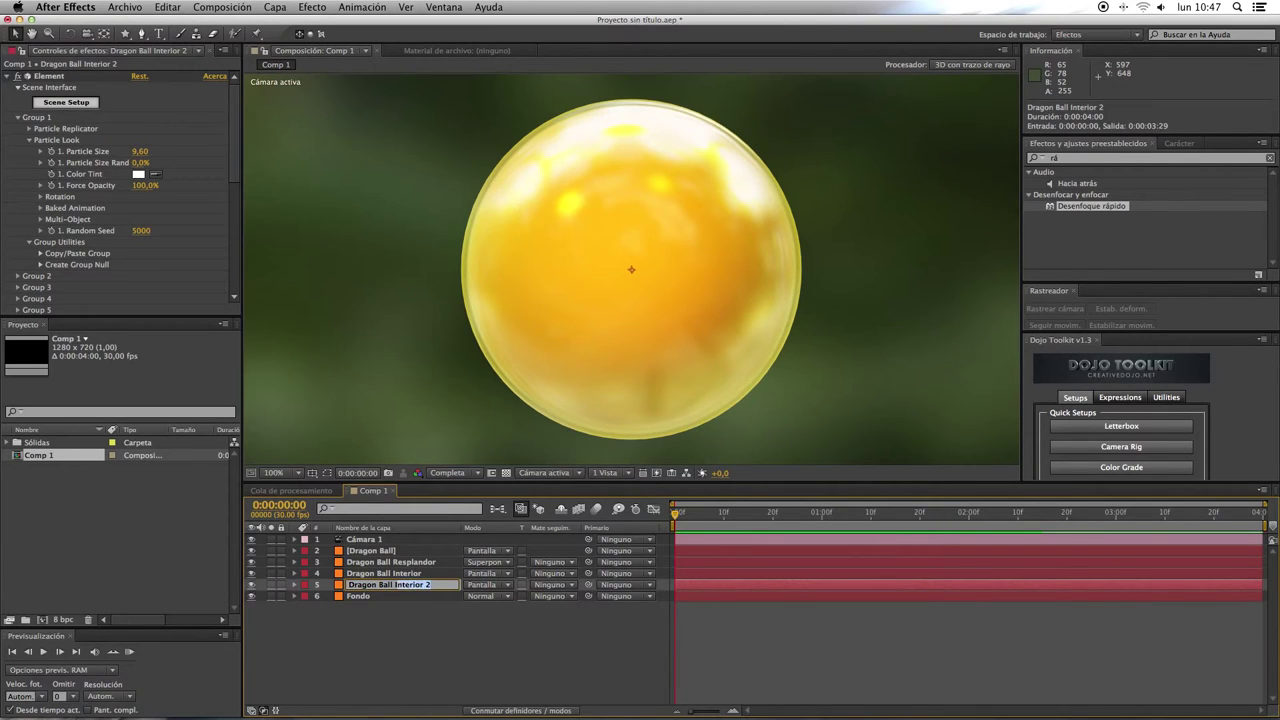
type("Resplando")
type("rior")
key("Return")
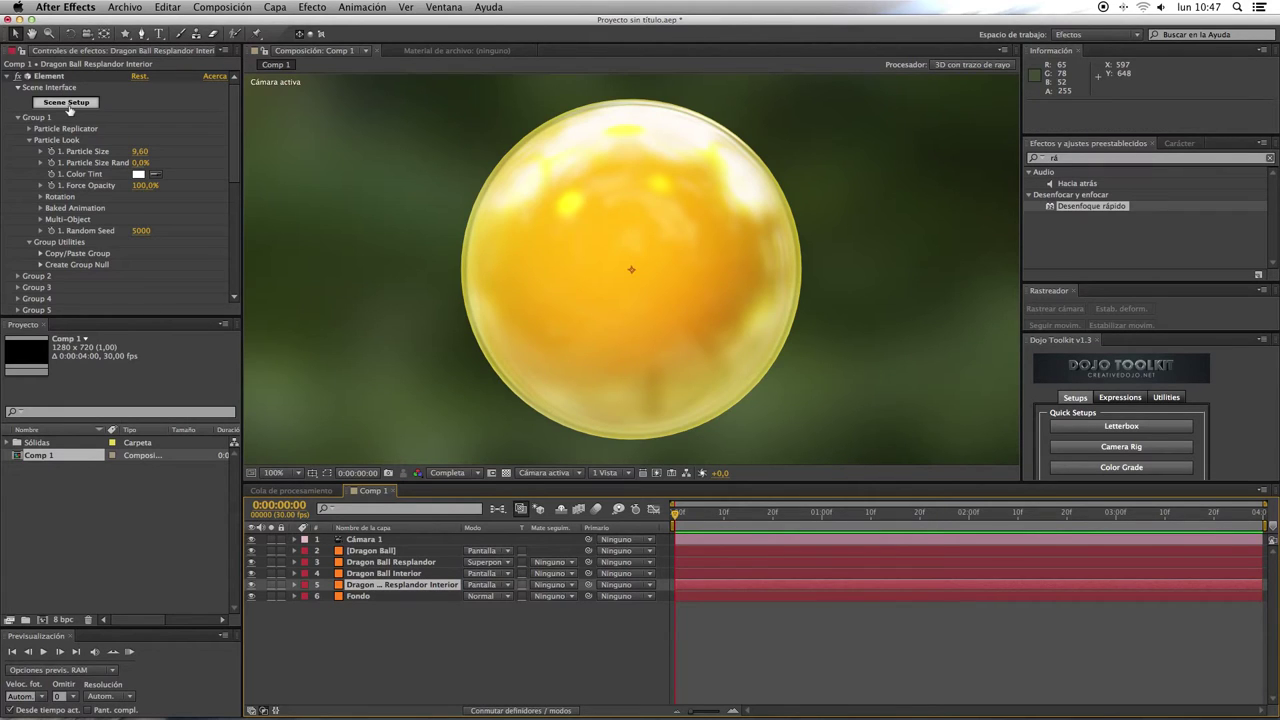
Reduce the copy's Particle Size to 8,00.
left_click(140, 151)
type("0,5")
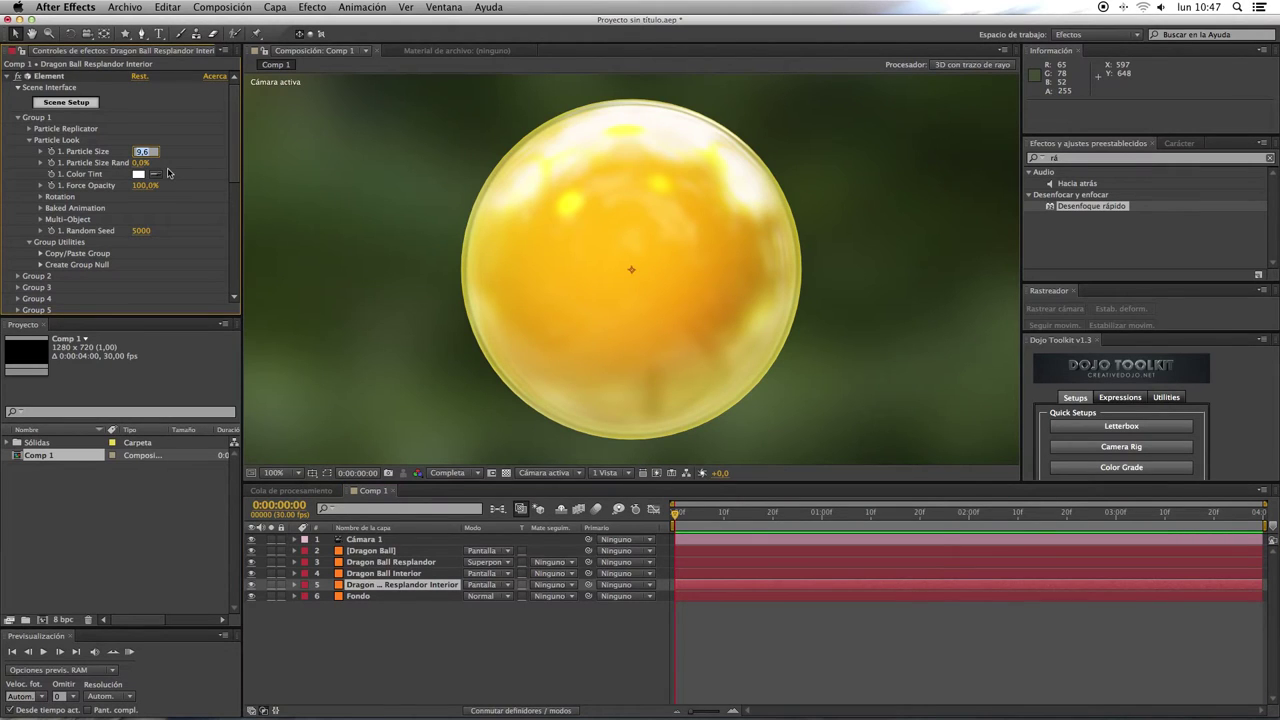
type("8")
key("Return")
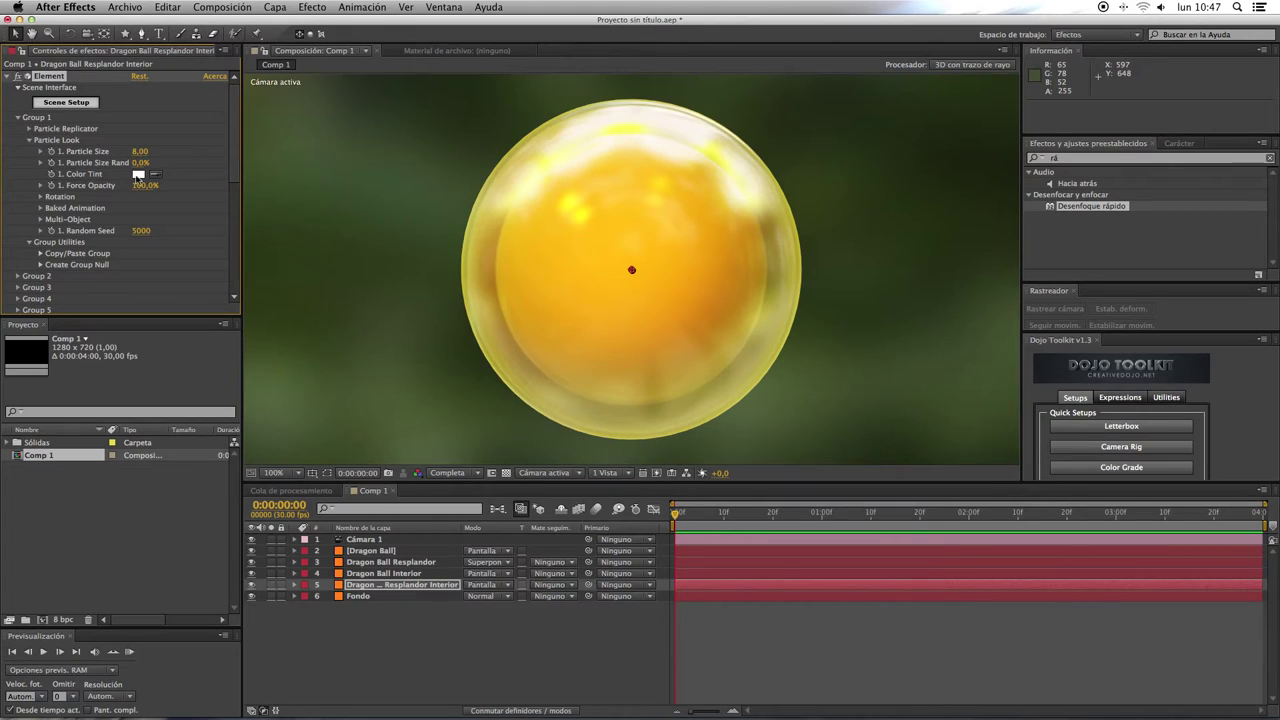
left_click(1083, 160)
Add Curvas to Dragon Ball Resplandor Interior, bending the curve up with a flat top to brighten it.
key("BackSpace")
key("BackSpace")
type("curv")
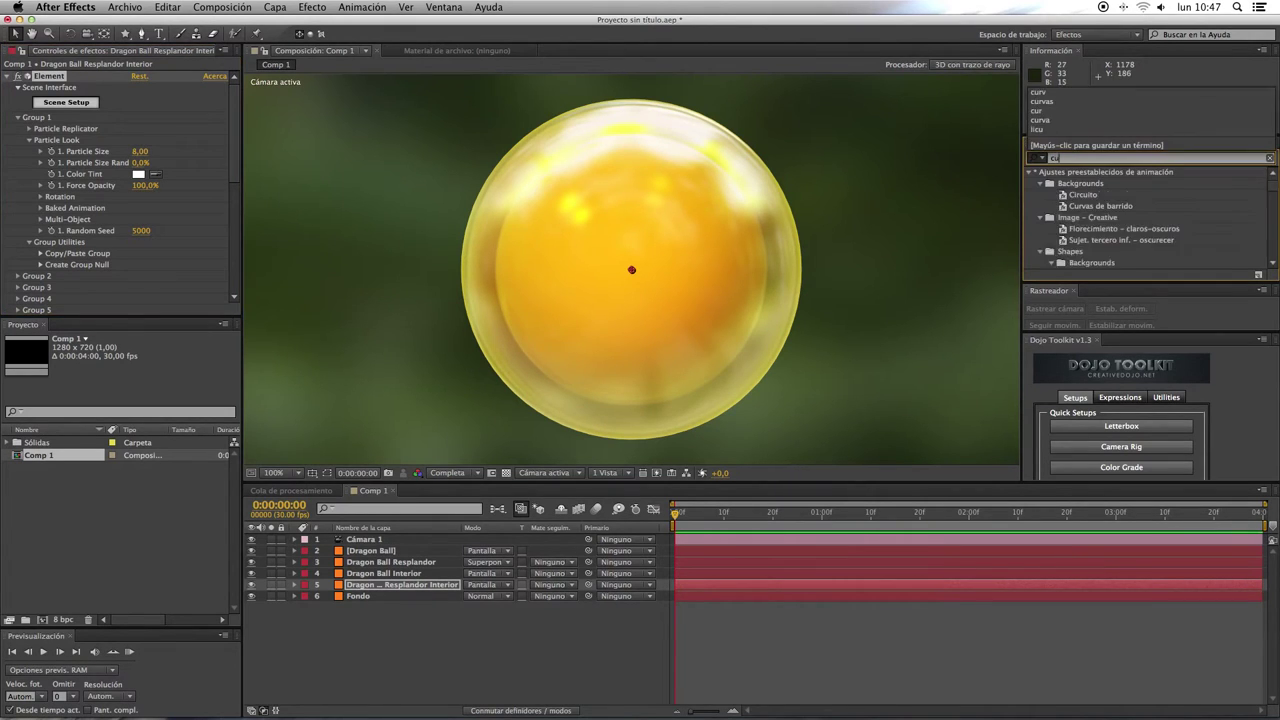
left_click_drag(1066, 220, 434, 588)
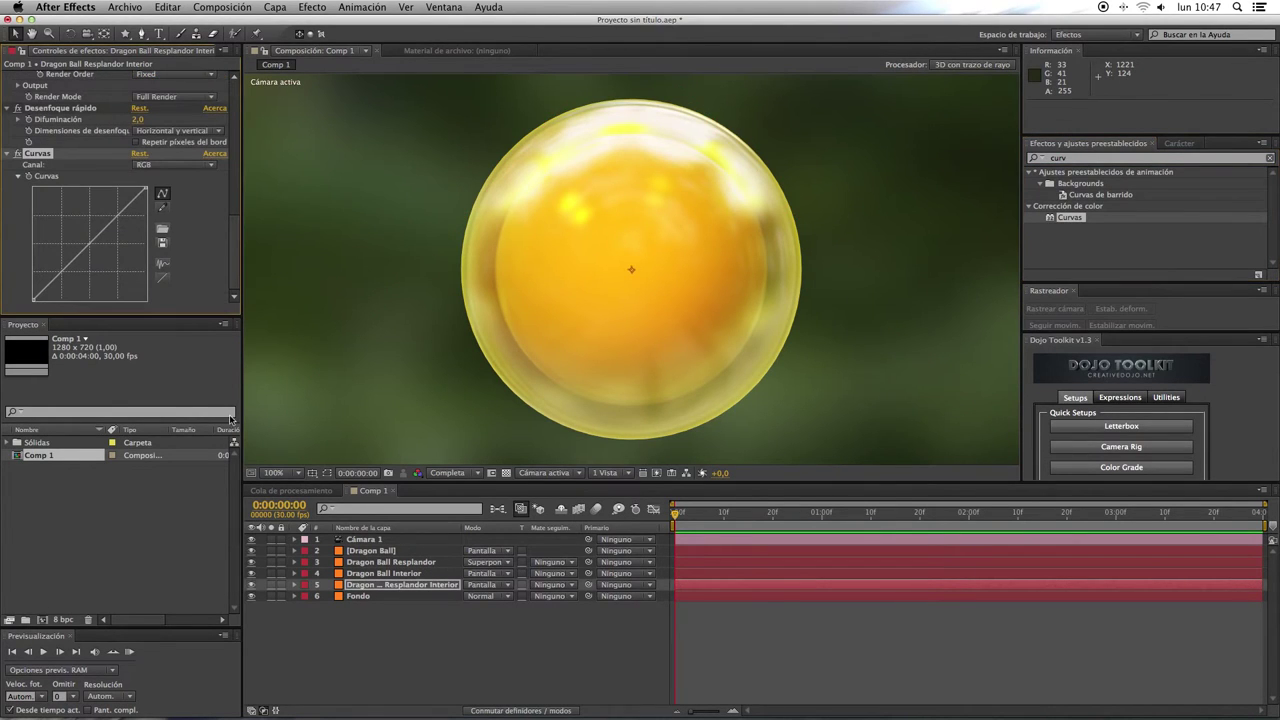
left_click_drag(90, 240, 79, 201)
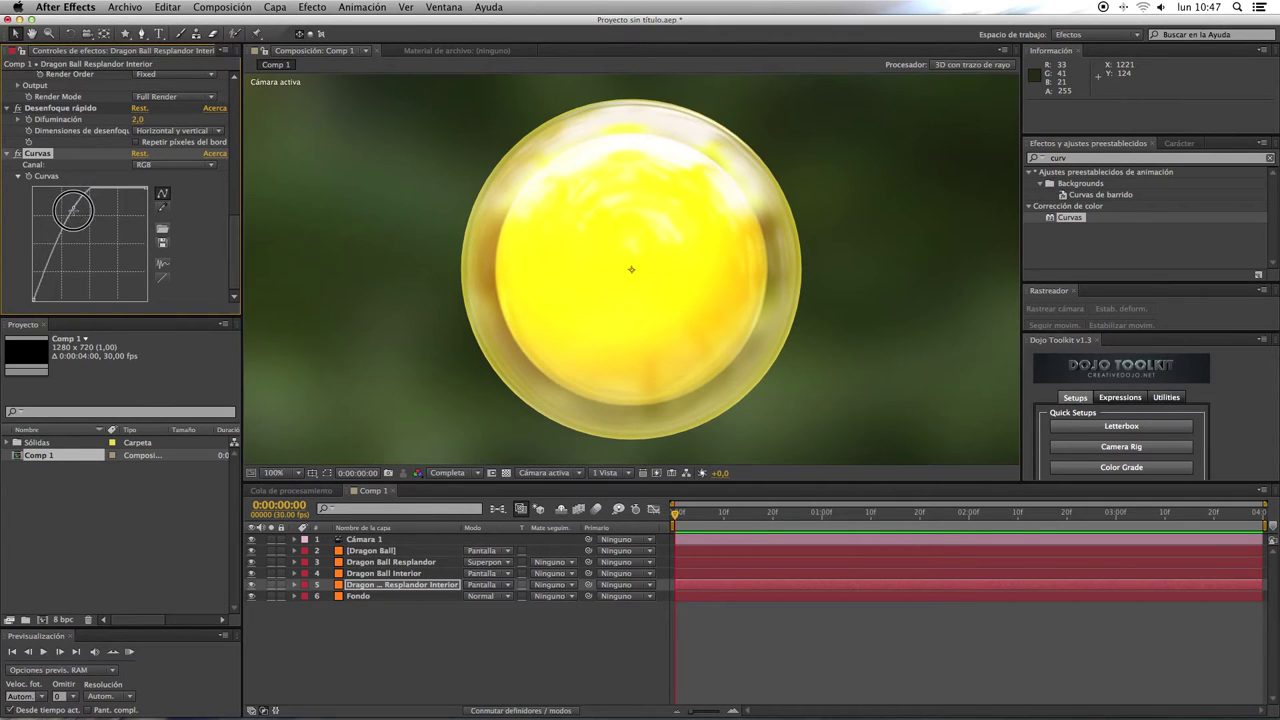
left_click_drag(79, 201, 88, 199)
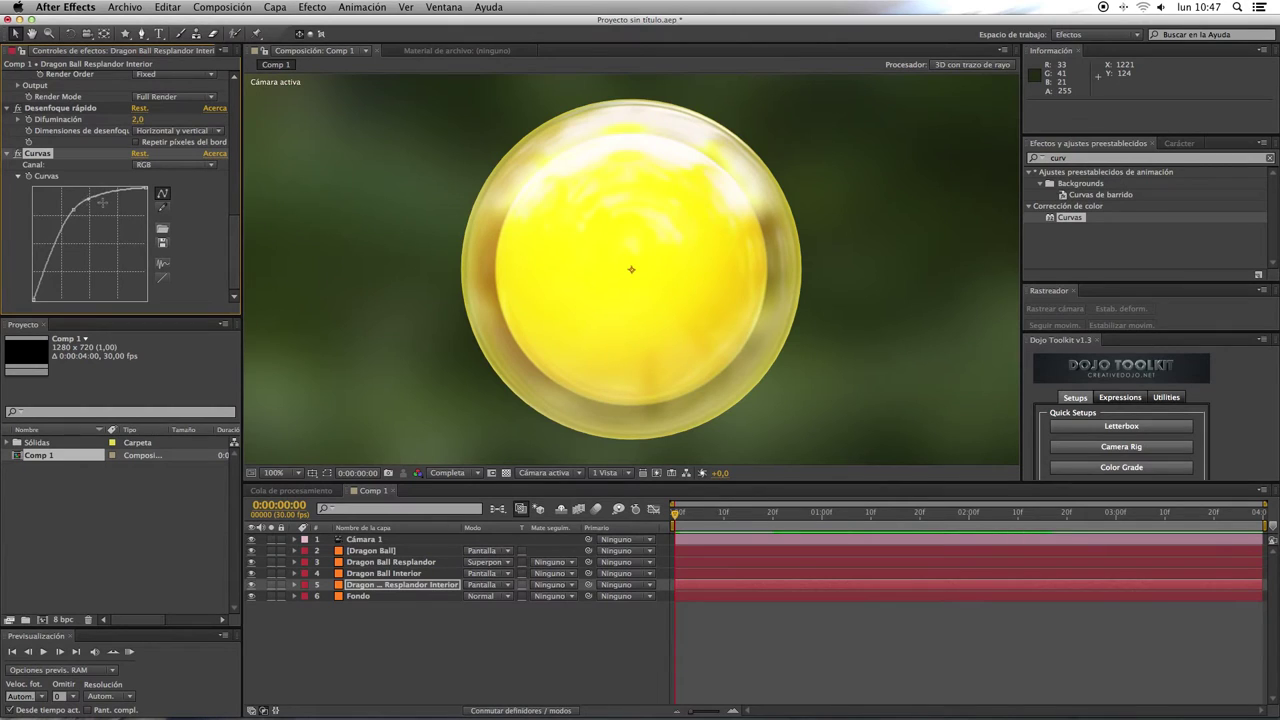
left_click(1093, 160)
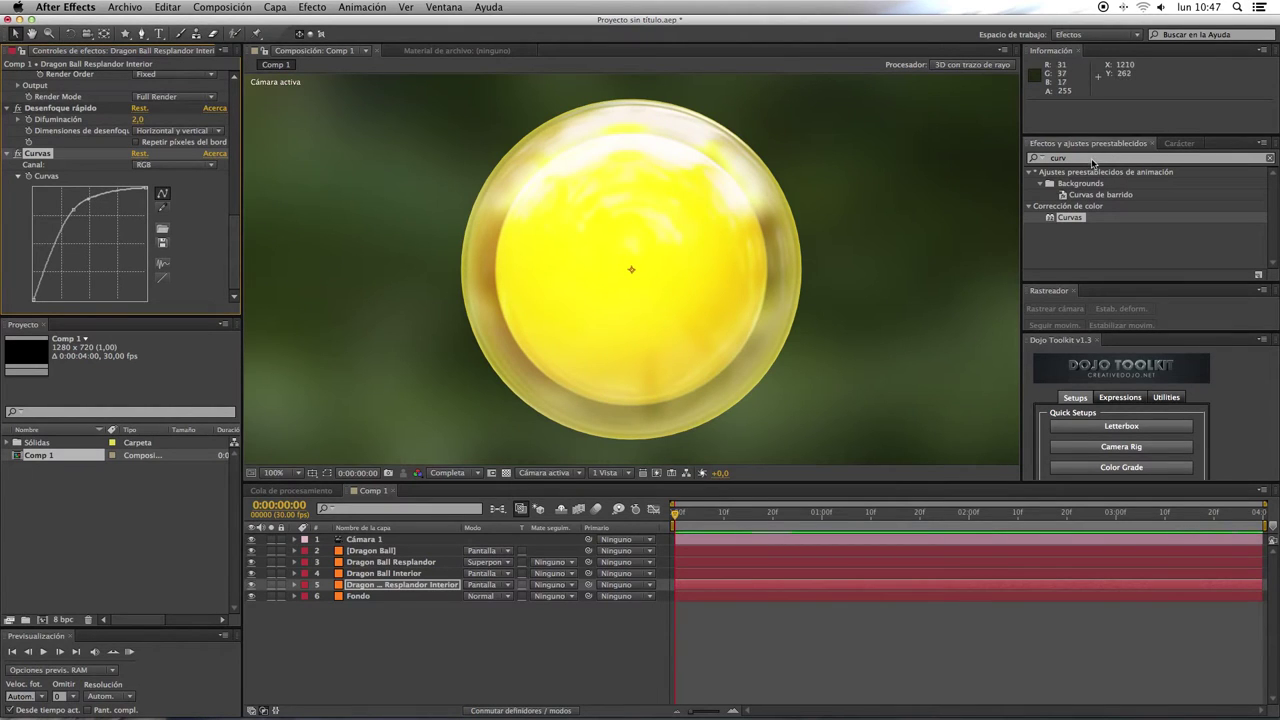
left_click(1093, 160)
Add a second Desenfoque rápido to Dragon Ball Resplandor Interior with Difuminación 33.
type("r")
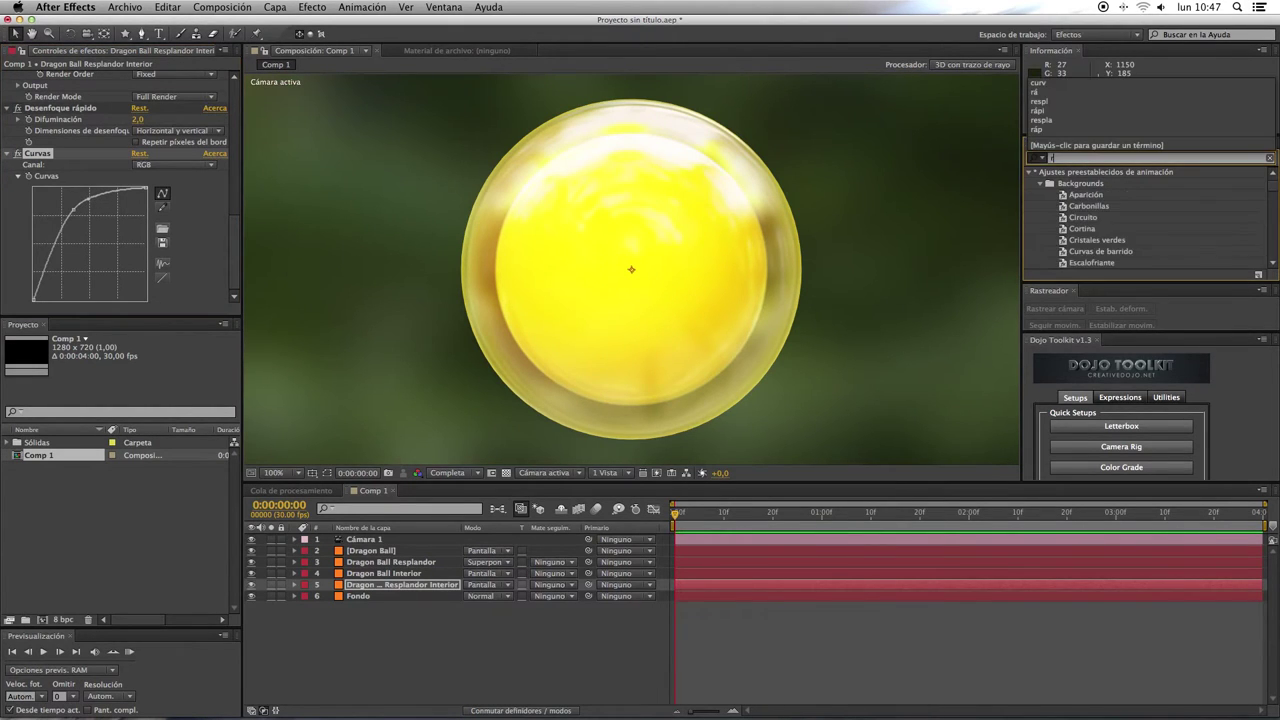
type("á")
left_click_drag(1095, 206, 447, 589)
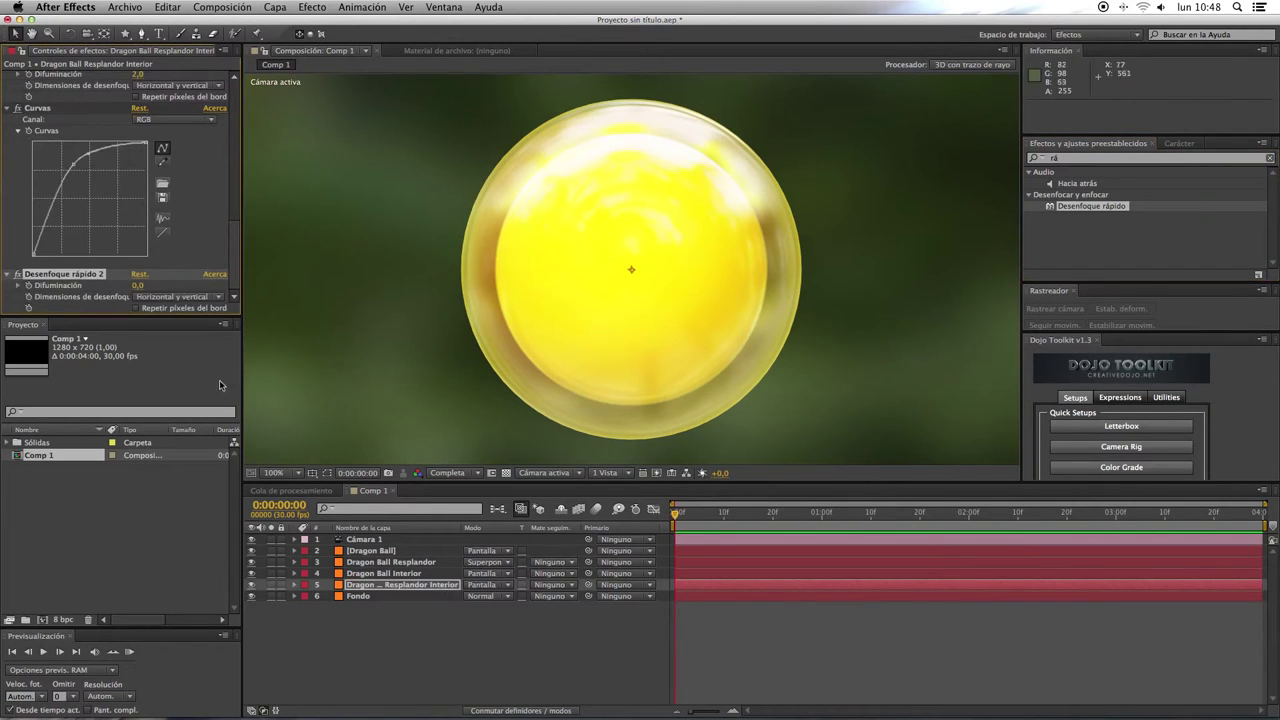
left_click(138, 285)
type("33")
key("Return")
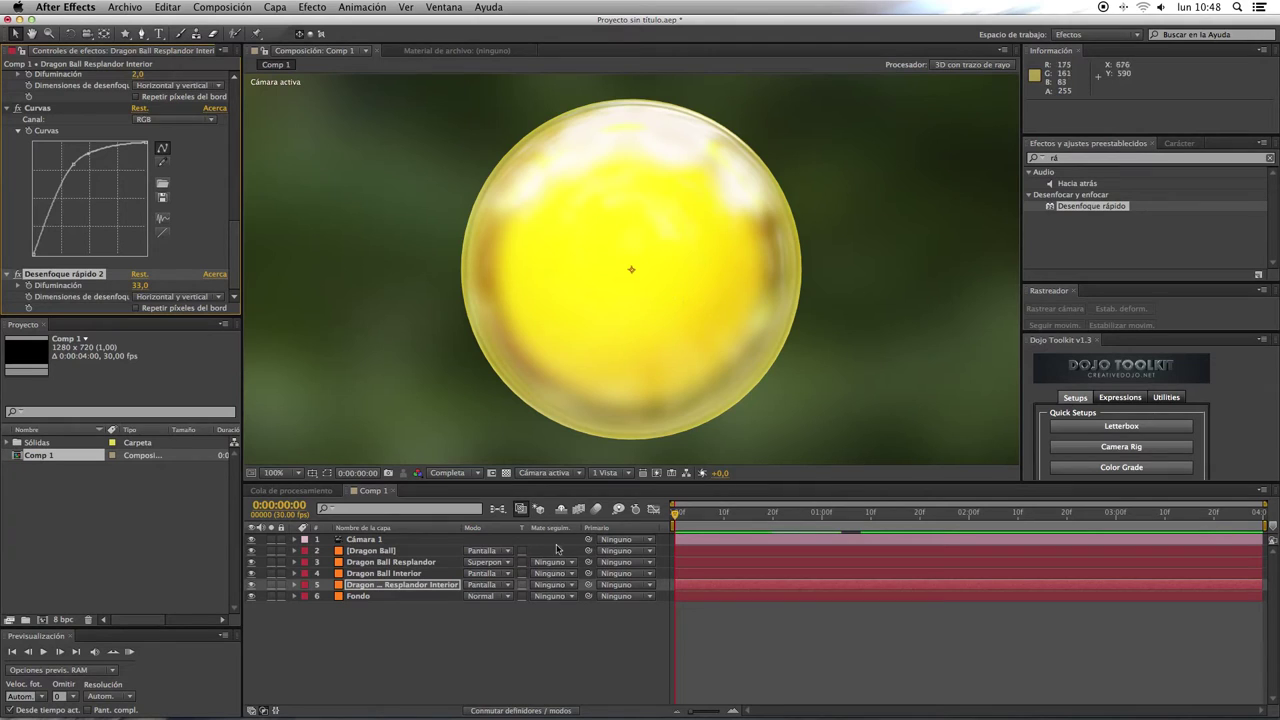
Turn on Element's Glow for the Dragon Ball layer with intensity 7,7 and radius 14,60.
left_click(385, 551)
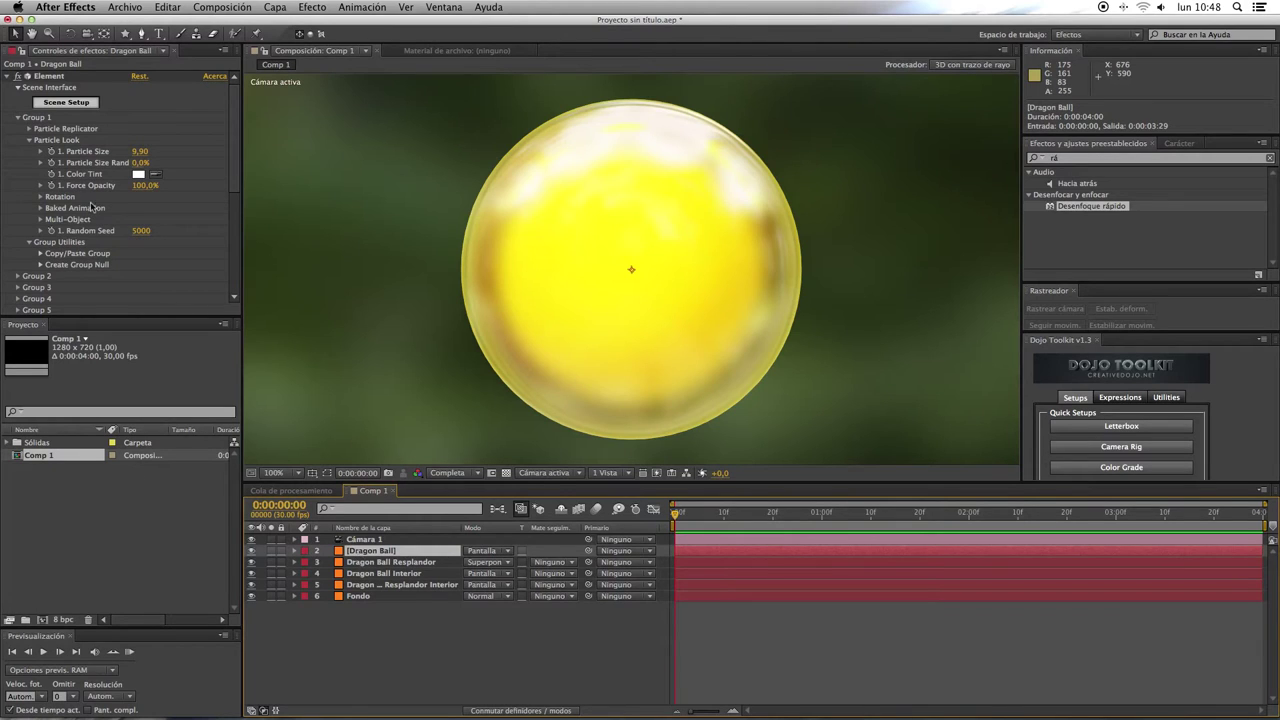
scroll(90, 210, "down", 6)
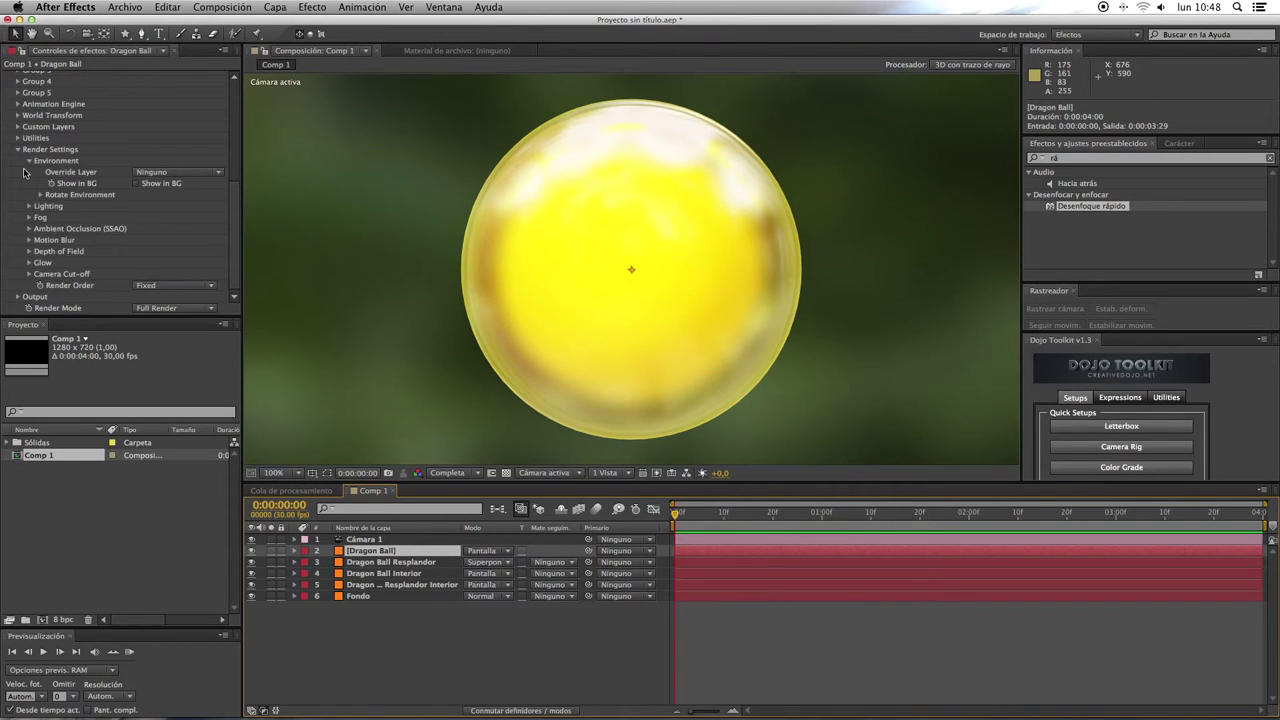
left_click(29, 262)
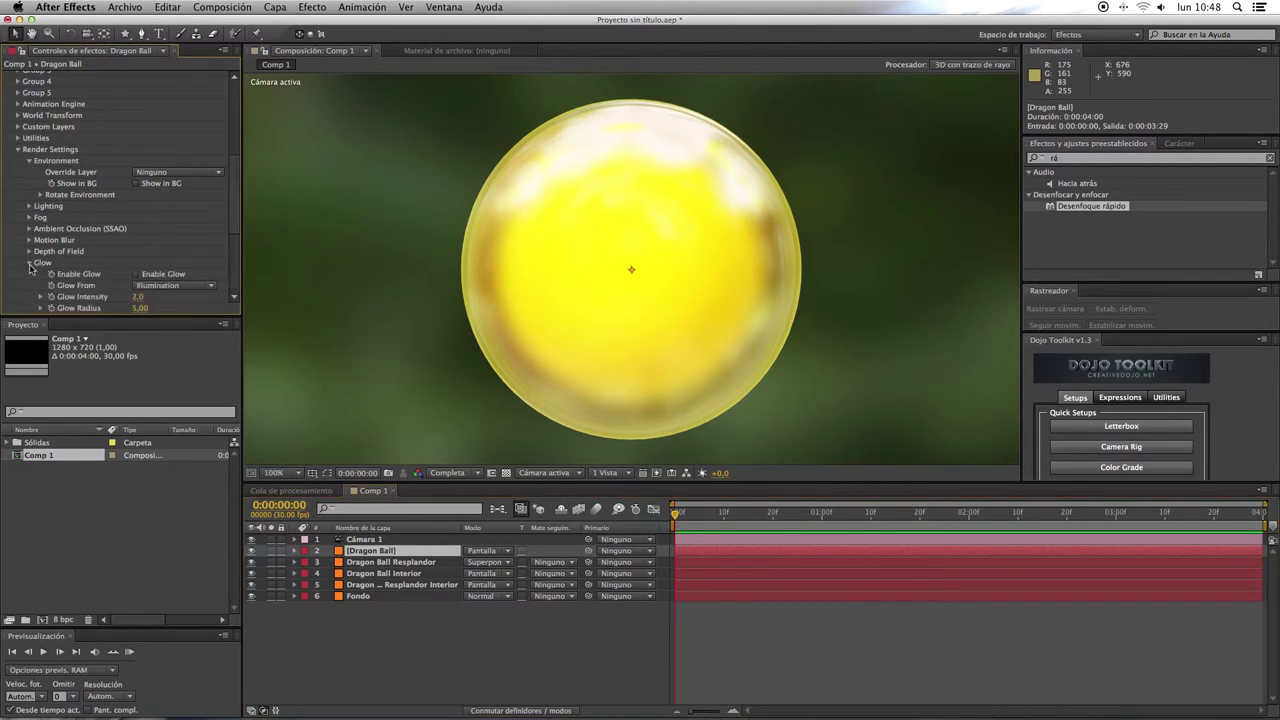
scroll(113, 193, "down", 3)
left_click(136, 150)
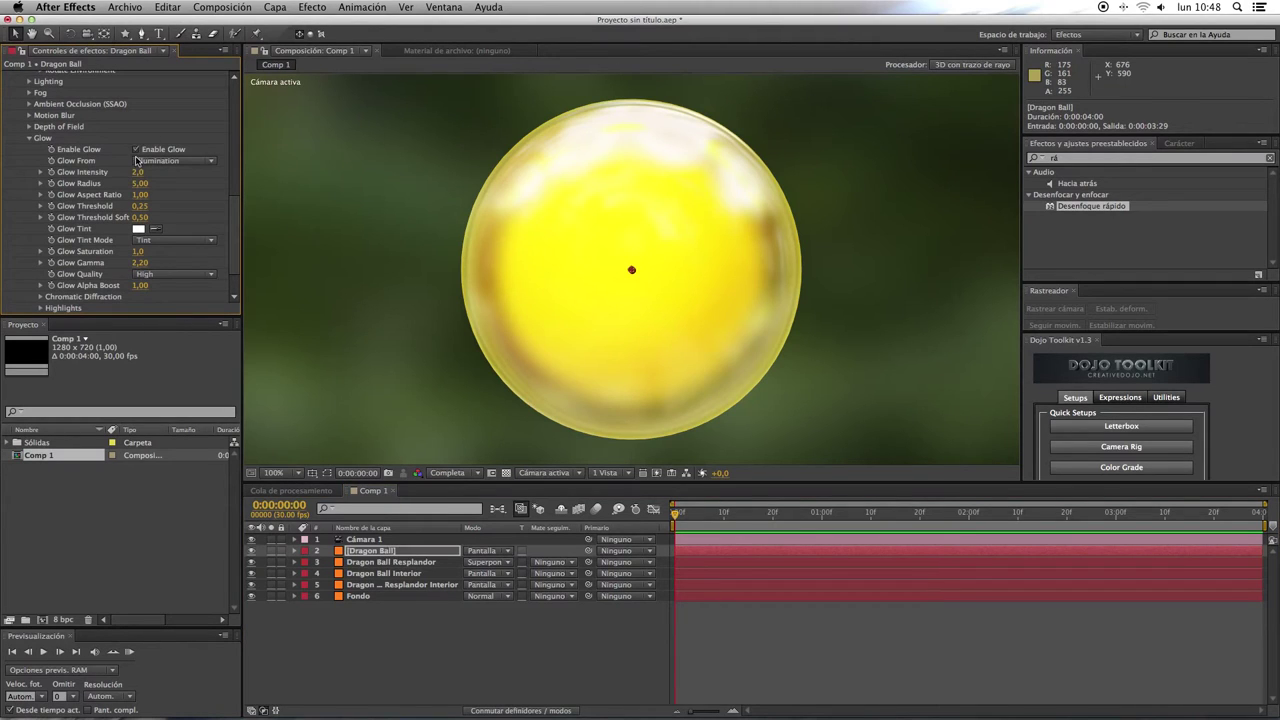
left_click_drag(138, 176, 156, 177)
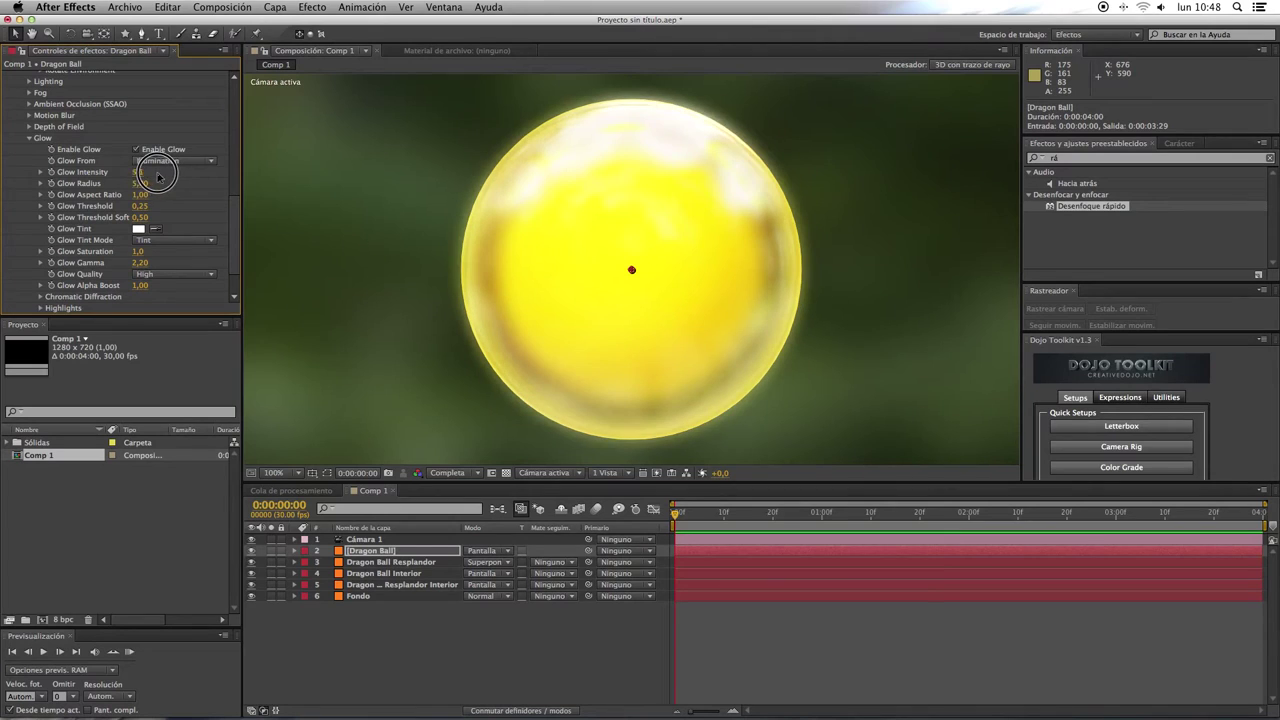
left_click_drag(135, 187, 171, 189)
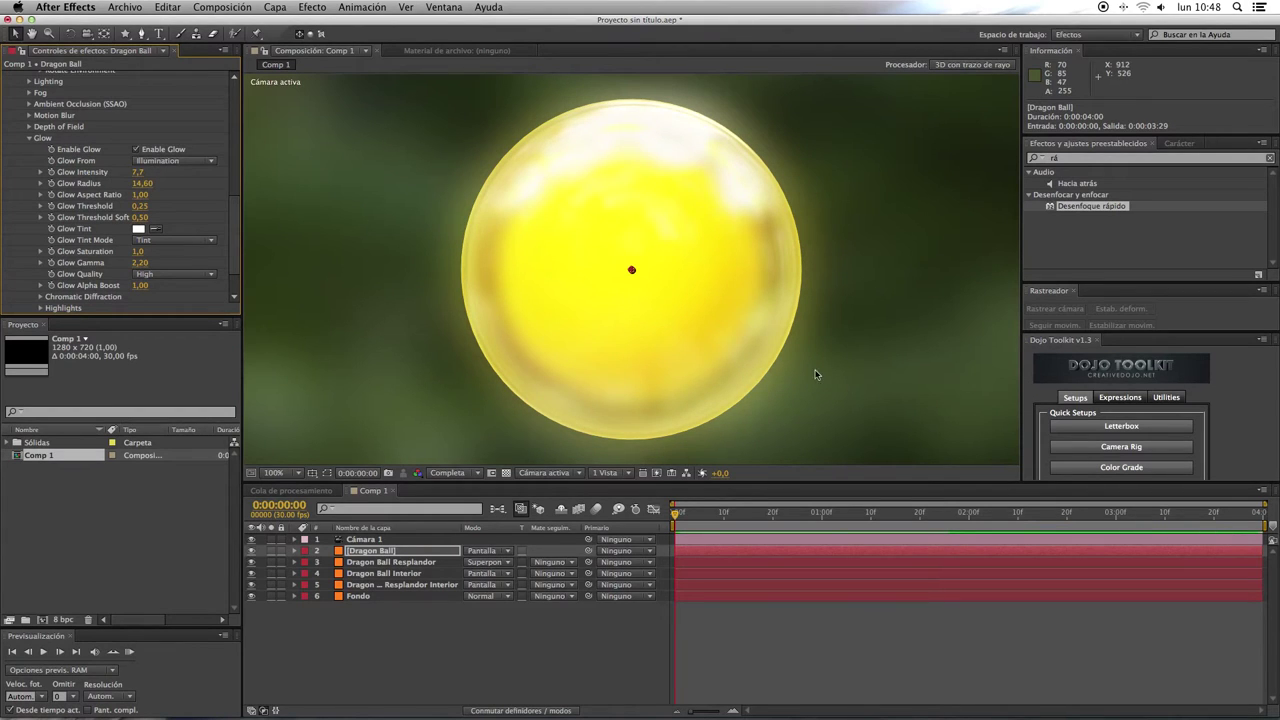
Deselect the Dragon Ball layer and switch to the Unified Camera tool.
left_click(690, 634)
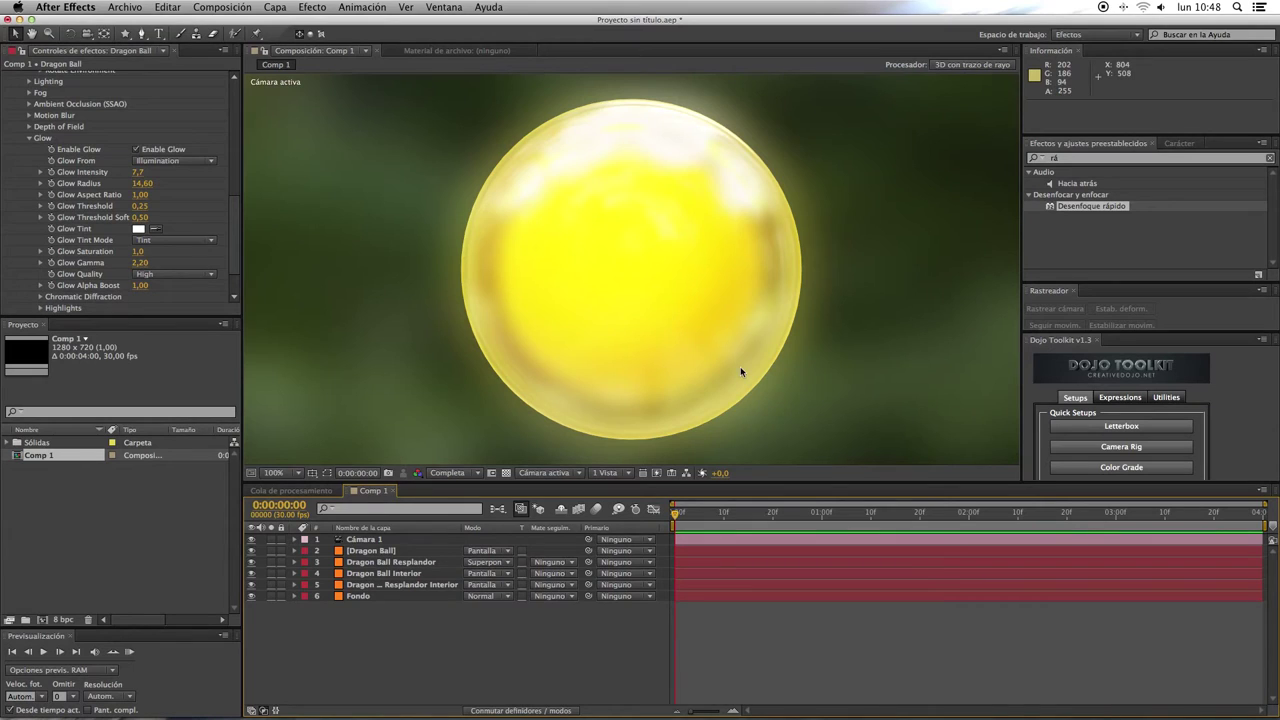
key("c")
left_click(718, 316)
left_click_drag(676, 307, 596, 293)
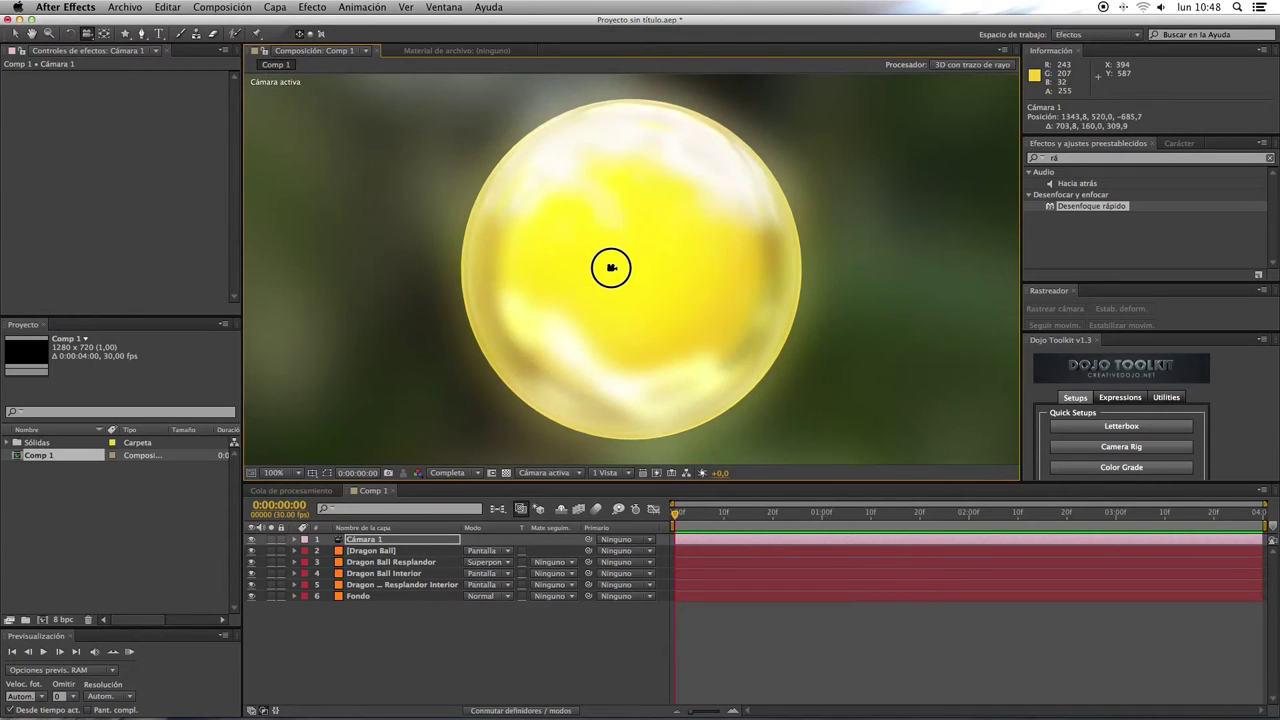
mouse_move(596, 293)
left_mouse_down()
mouse_move(614, 263)
mouse_move(701, 249)
left_mouse_up()
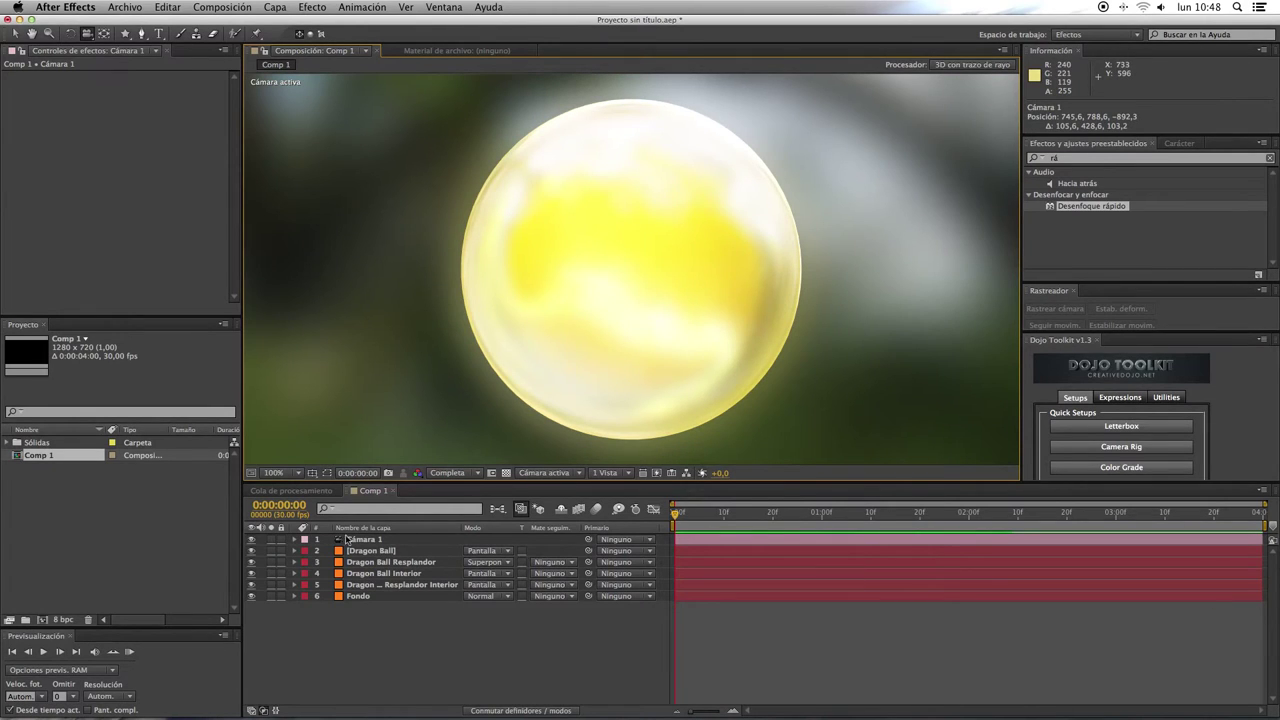
left_click(294, 540)
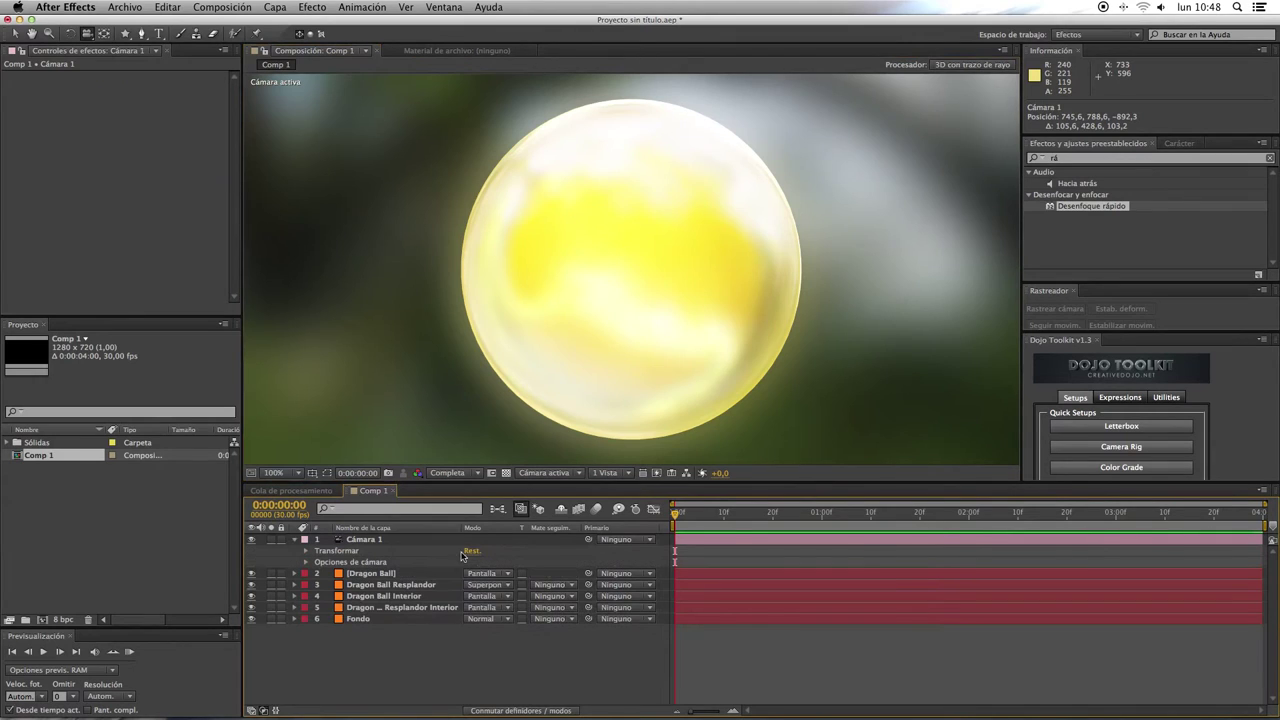
left_click(471, 553)
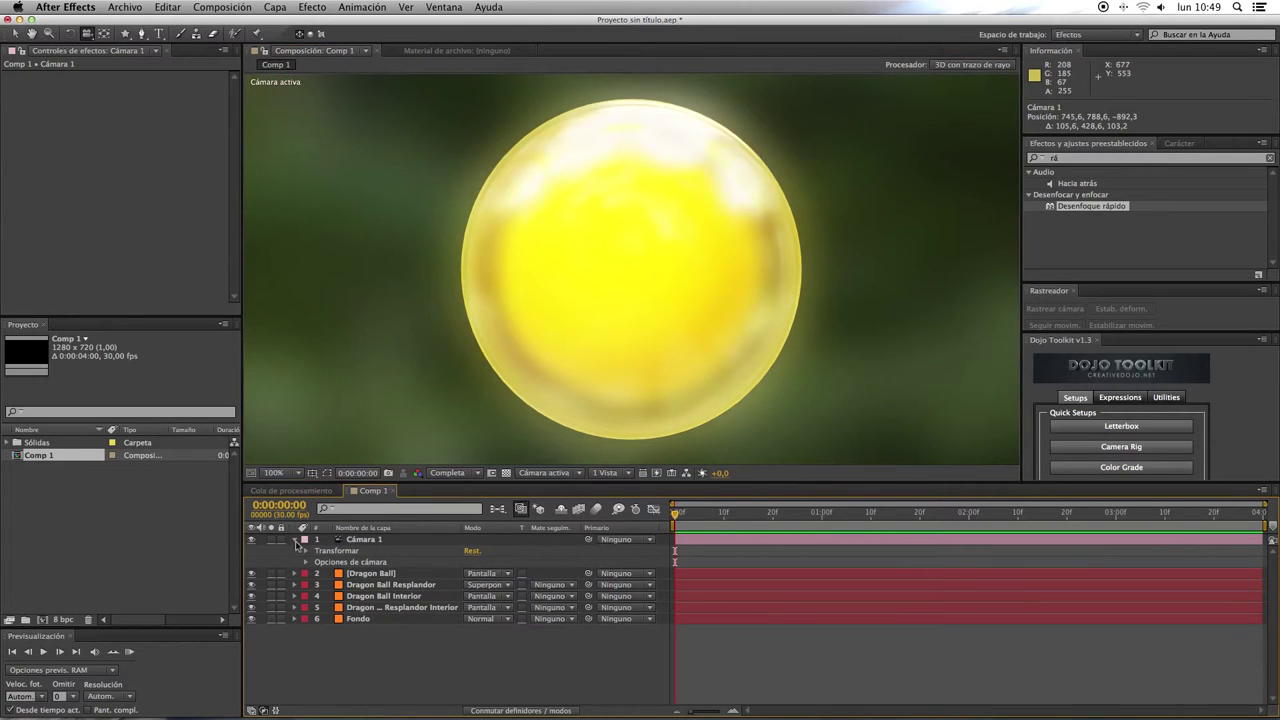
left_click(295, 540)
Create a full-frame red FF4100 solid, move it below Cámara 1, and name it Estrella.
right_click(397, 634)
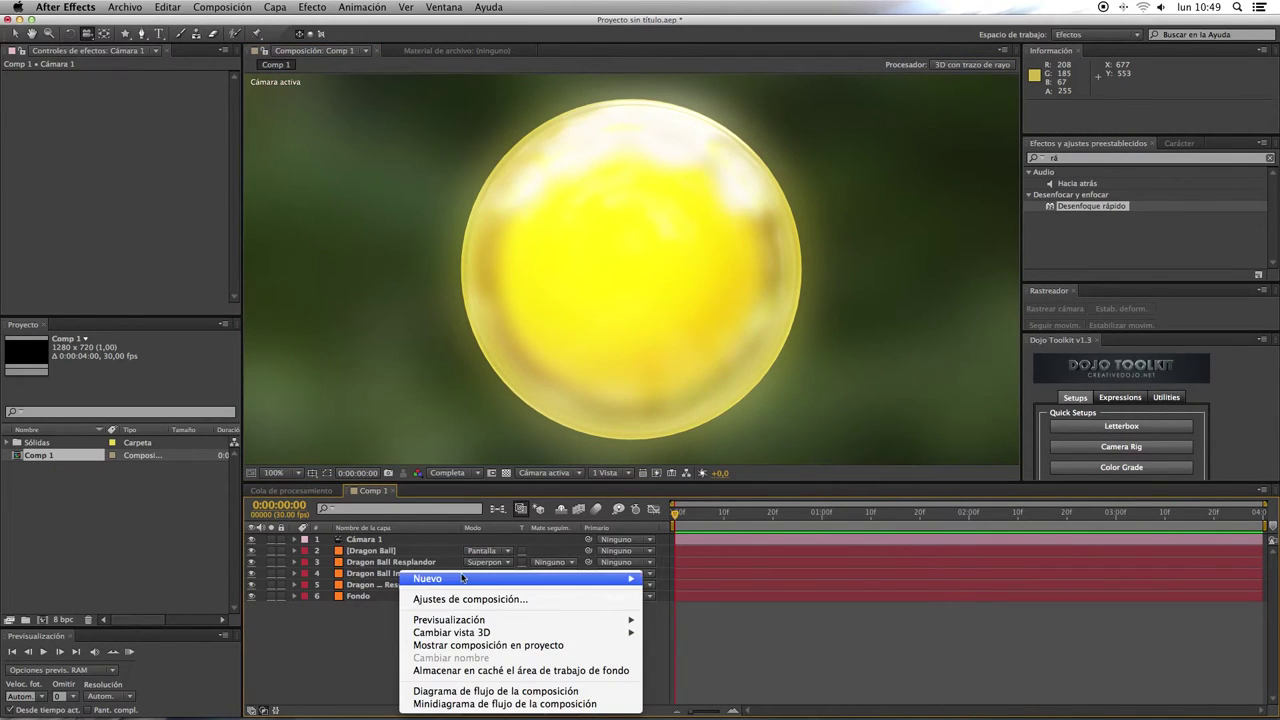
mouse_move(462, 578)
left_click(730, 611)
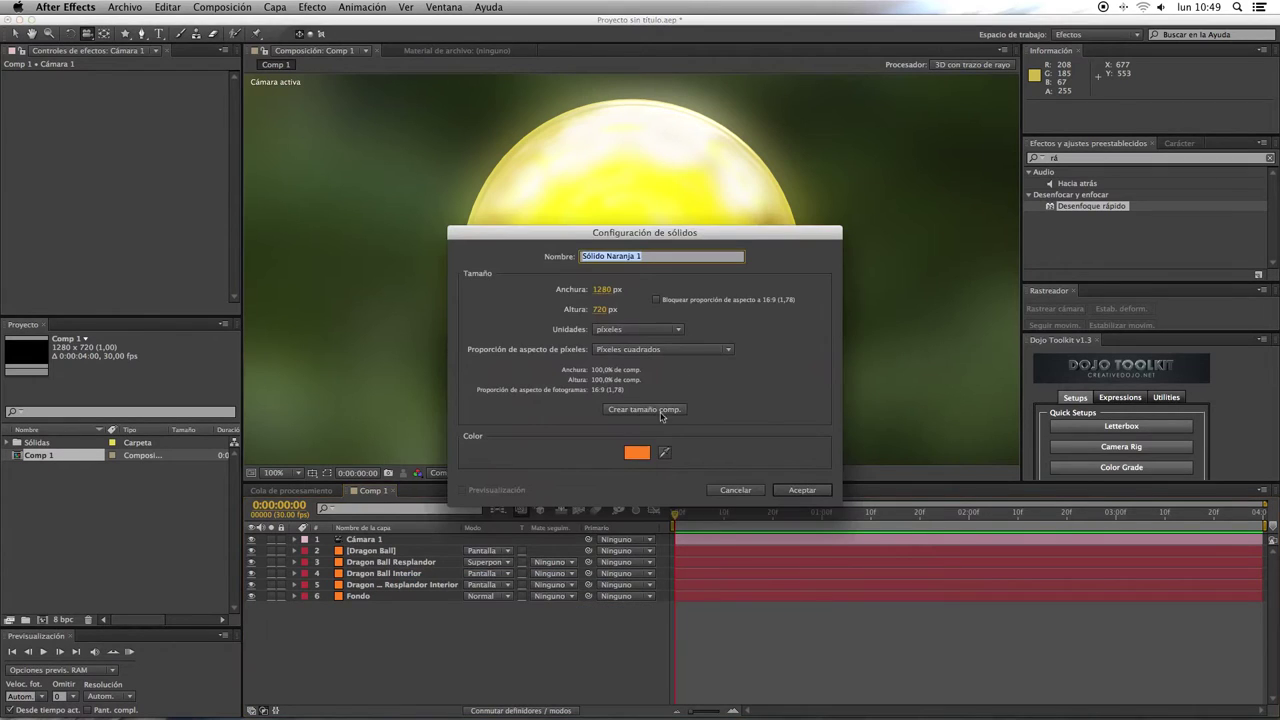
left_click(637, 452)
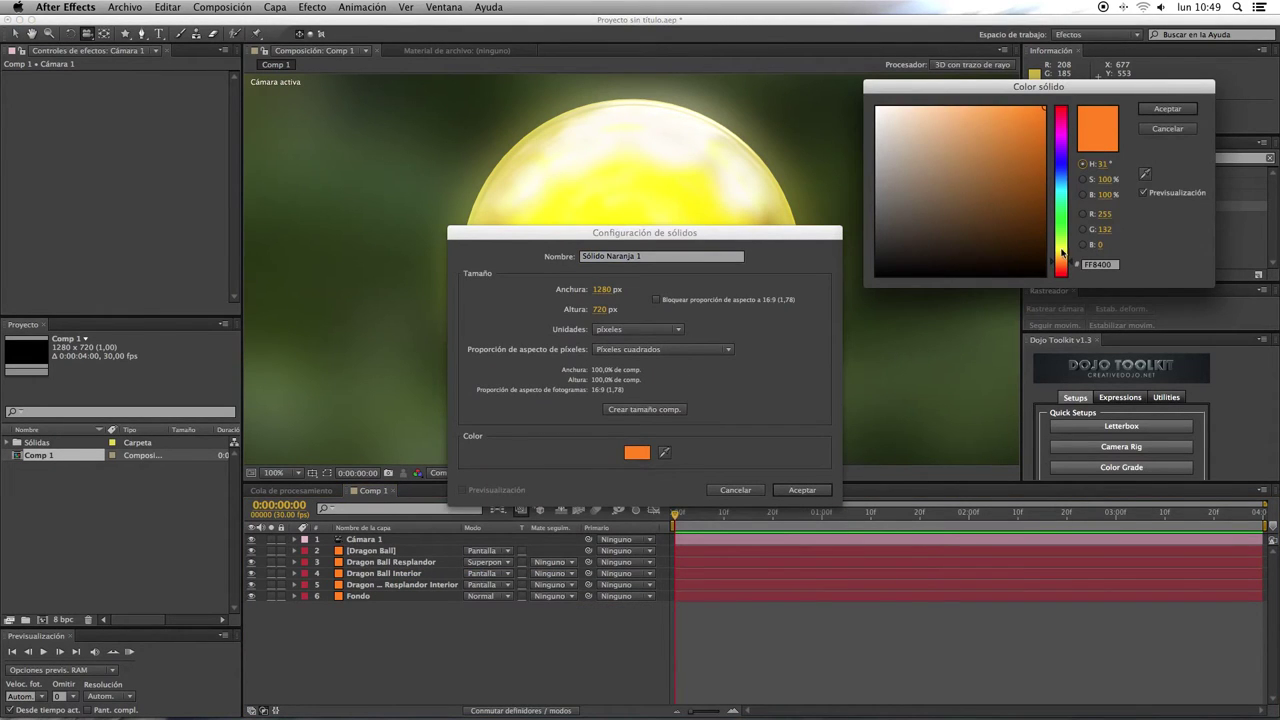
left_click_drag(1062, 253, 1069, 265)
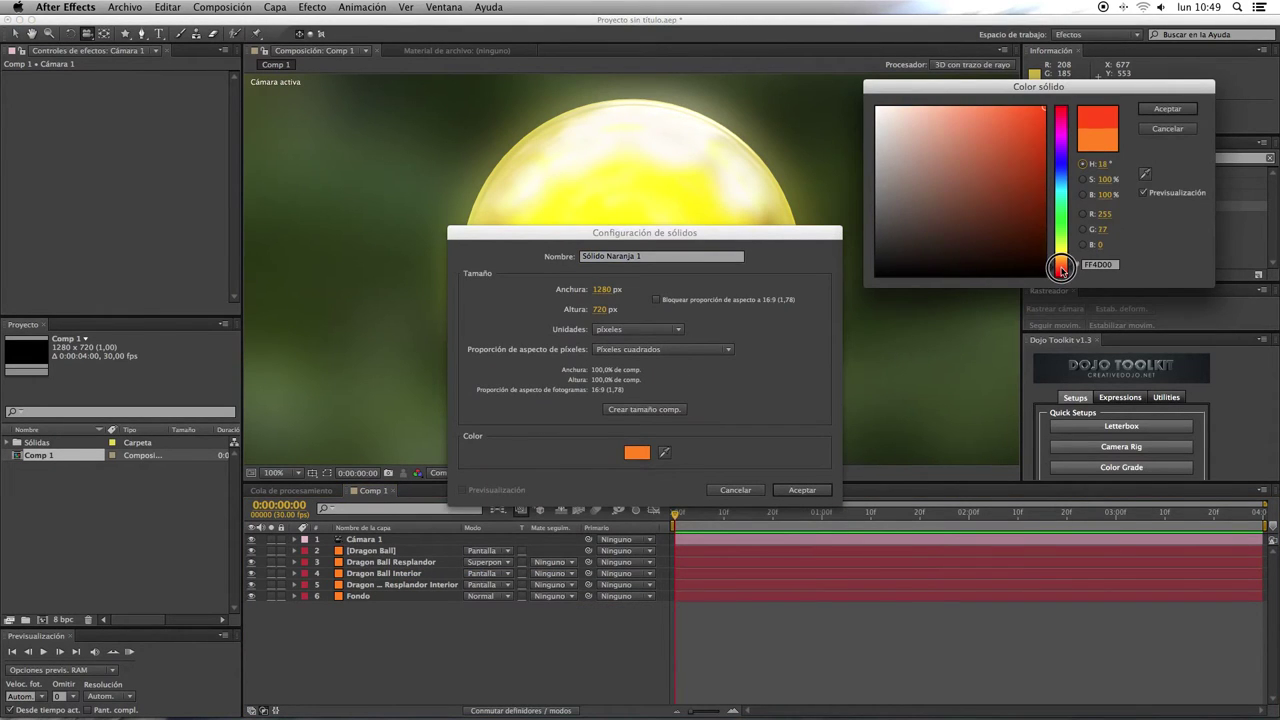
left_click(1158, 111)
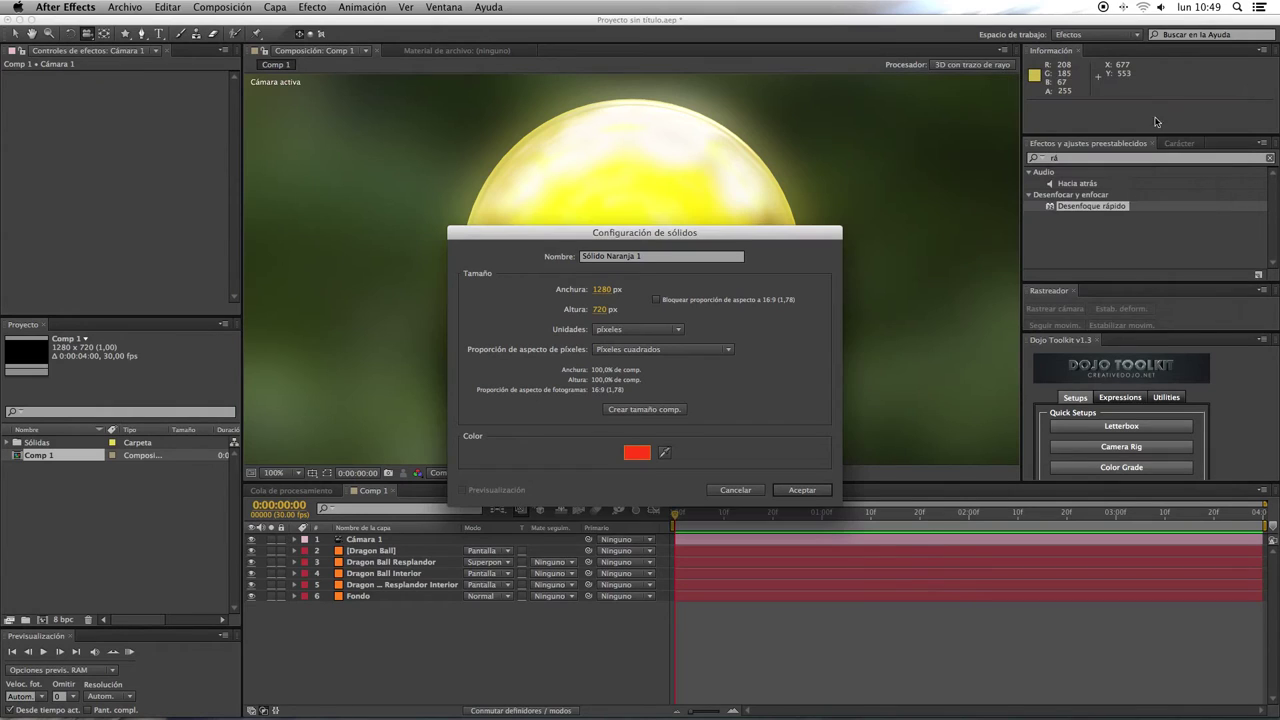
left_click(814, 490)
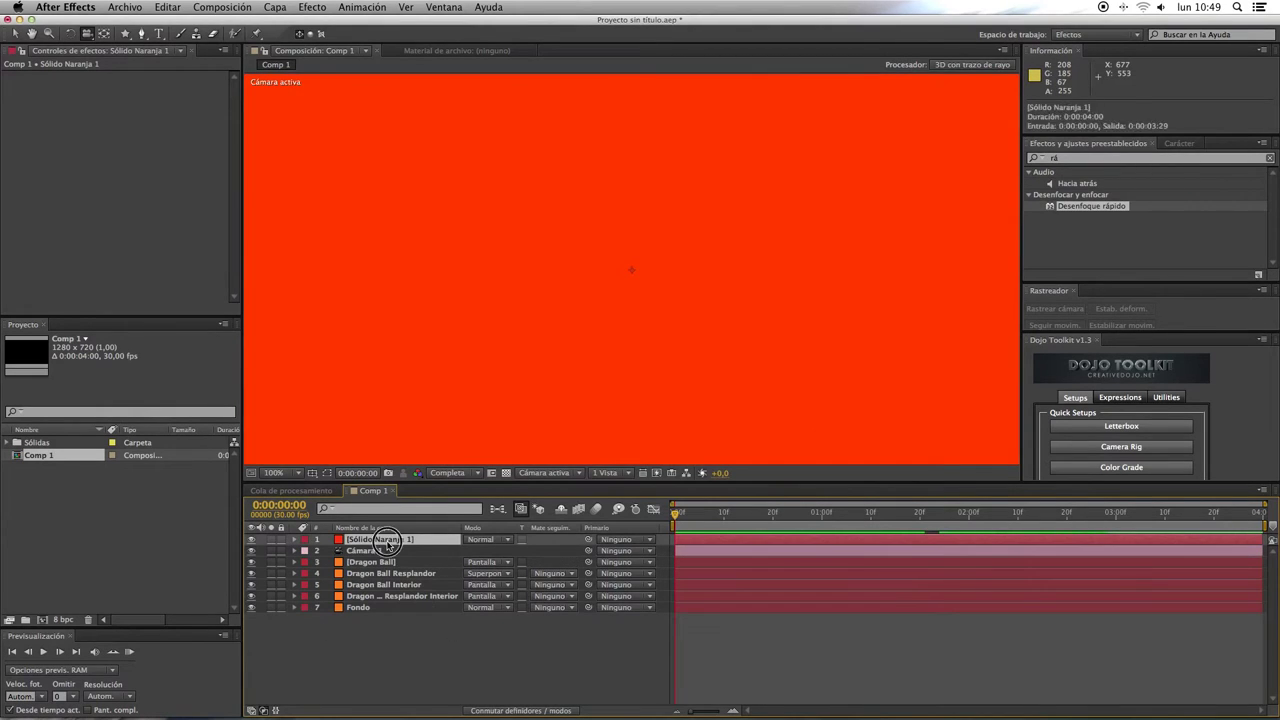
left_click_drag(387, 540, 388, 558)
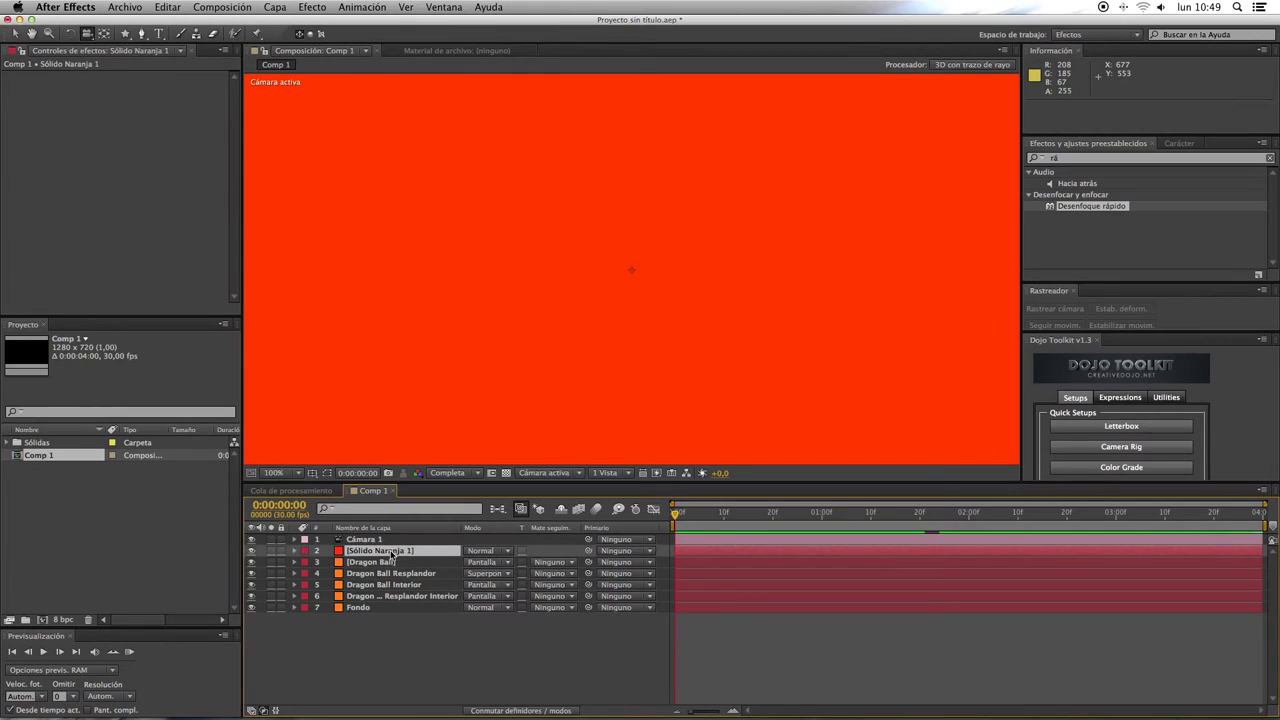
key("Return")
type("Estrella")
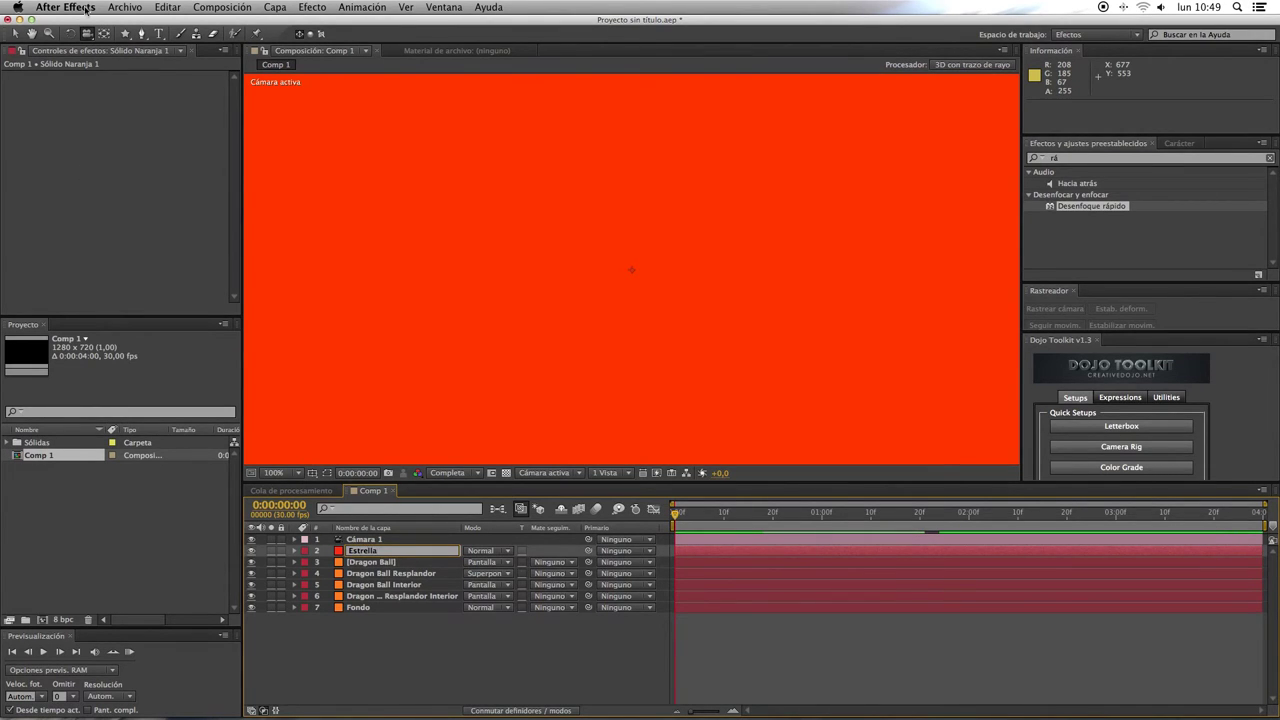
Draw a five-point star mask on the Estrella solid, sized to sit over the ball.
left_click(126, 33)
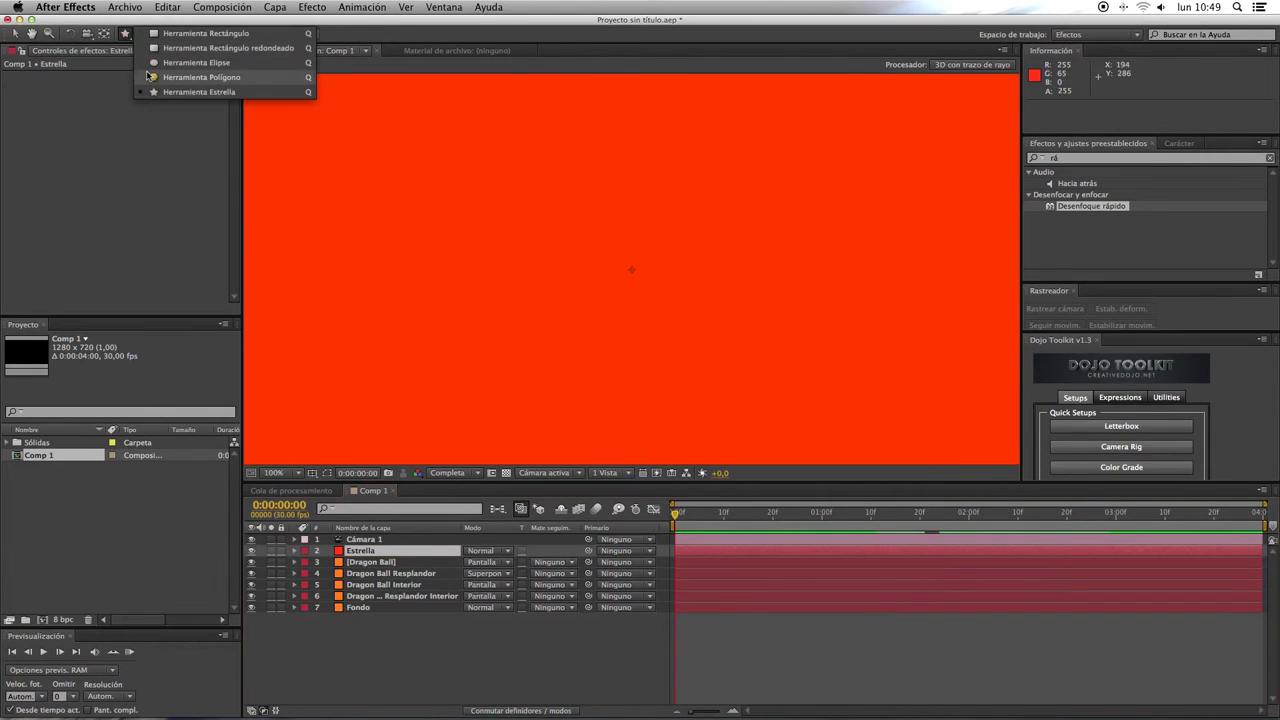
left_click(199, 91)
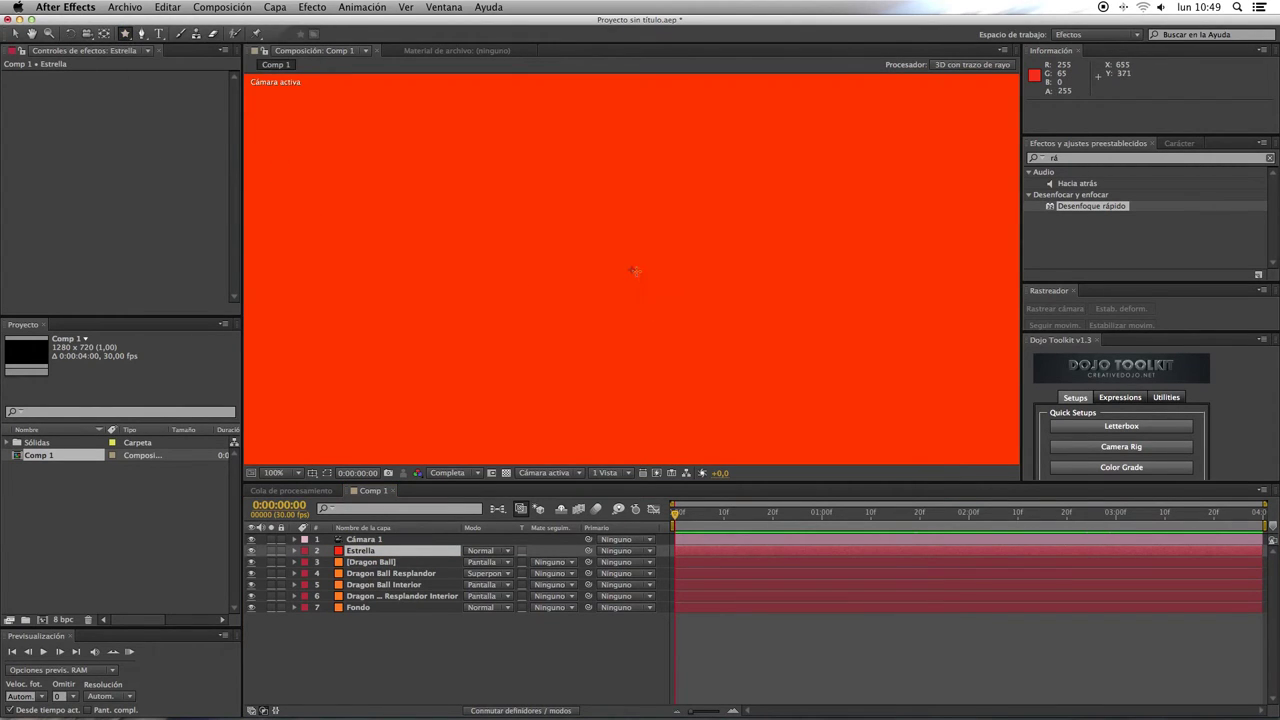
mouse_move(632, 270)
left_mouse_down()
mouse_move(776, 437)
mouse_move(737, 396)
mouse_move(824, 447)
left_mouse_up()
left_click_drag(775, 423, 777, 430)
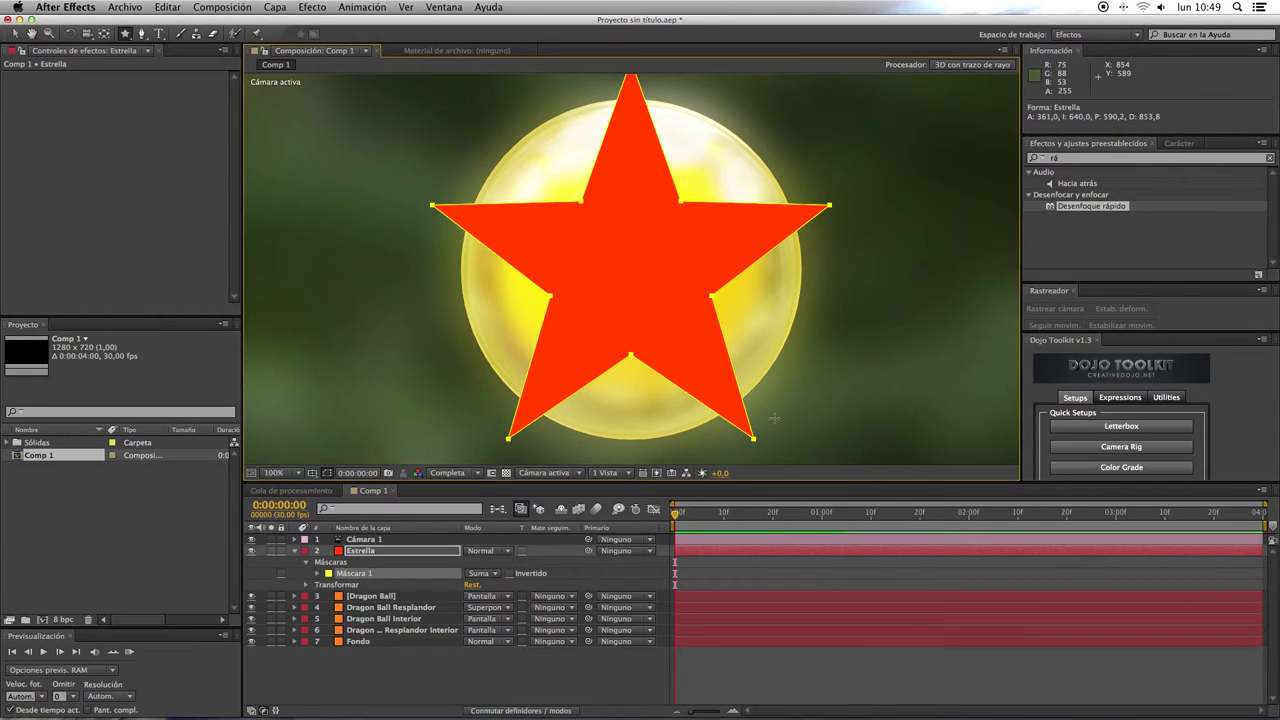
key("comma")
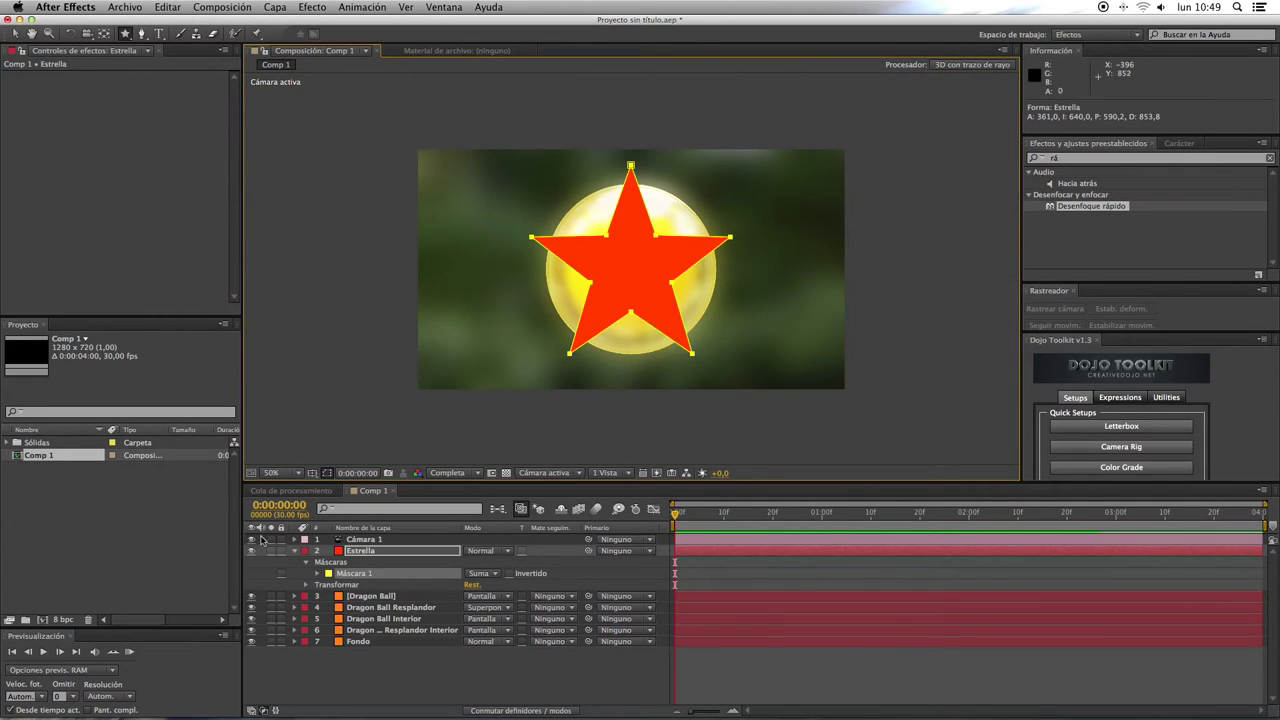
Hide the Estrella layer and deselect it along with its mask.
left_click(252, 551)
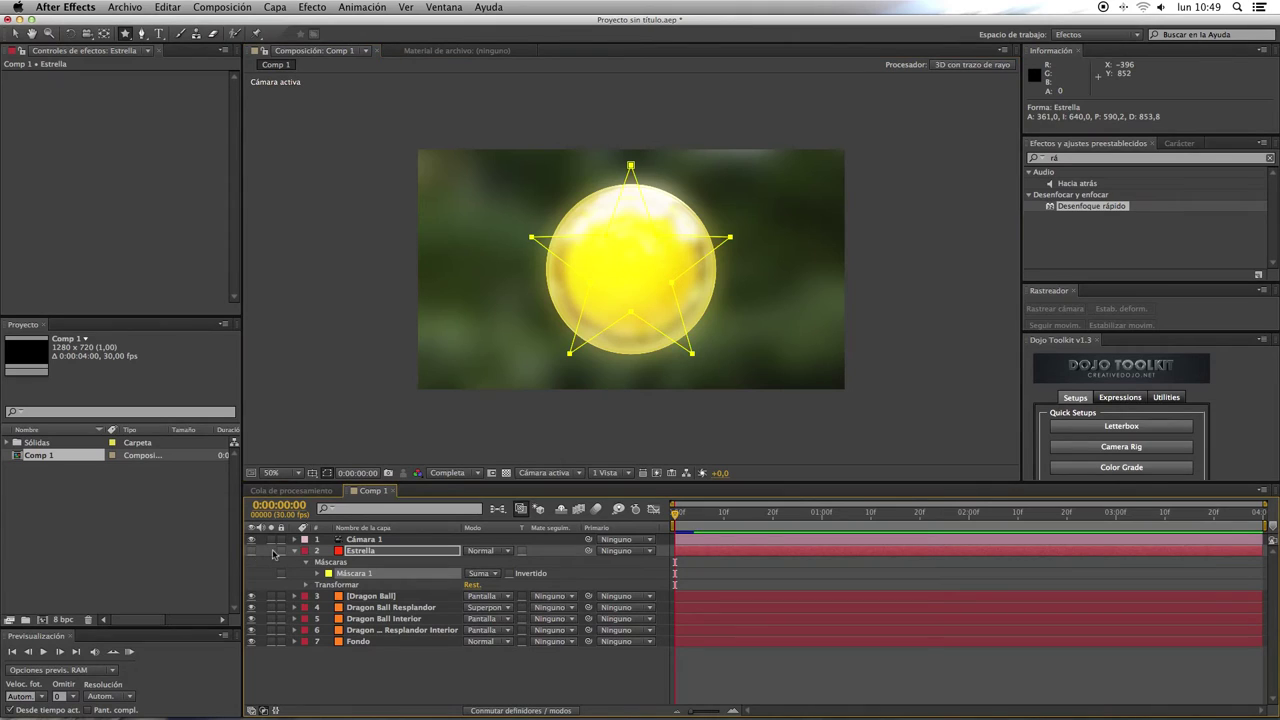
left_click(278, 356)
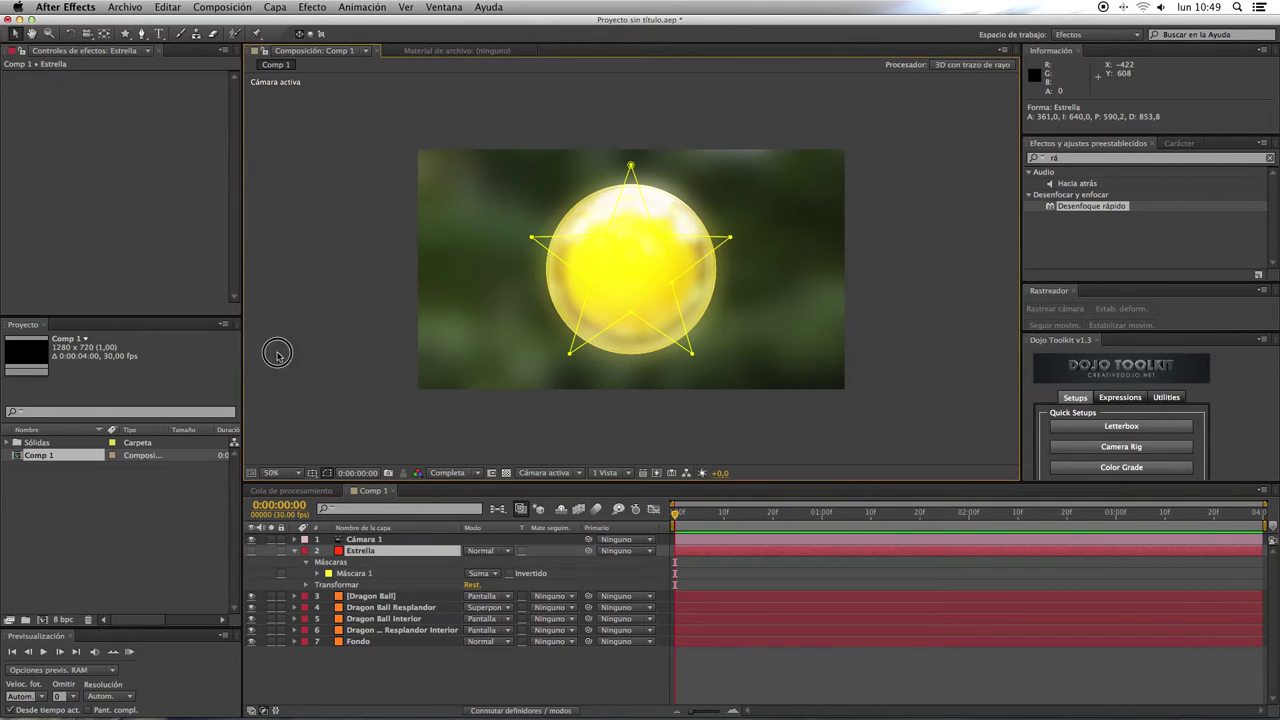
right_click(380, 678)
Create a new solid layer named Estrellas 3D.
mouse_move(449, 580)
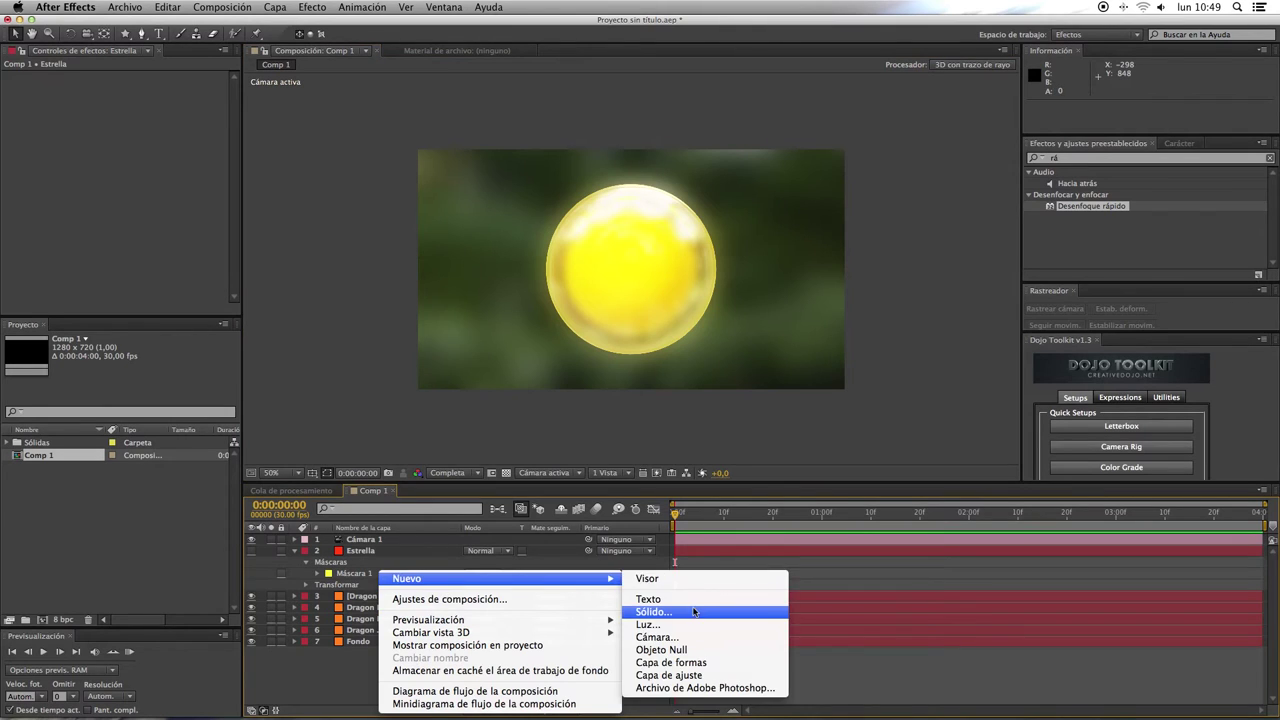
left_click(686, 611)
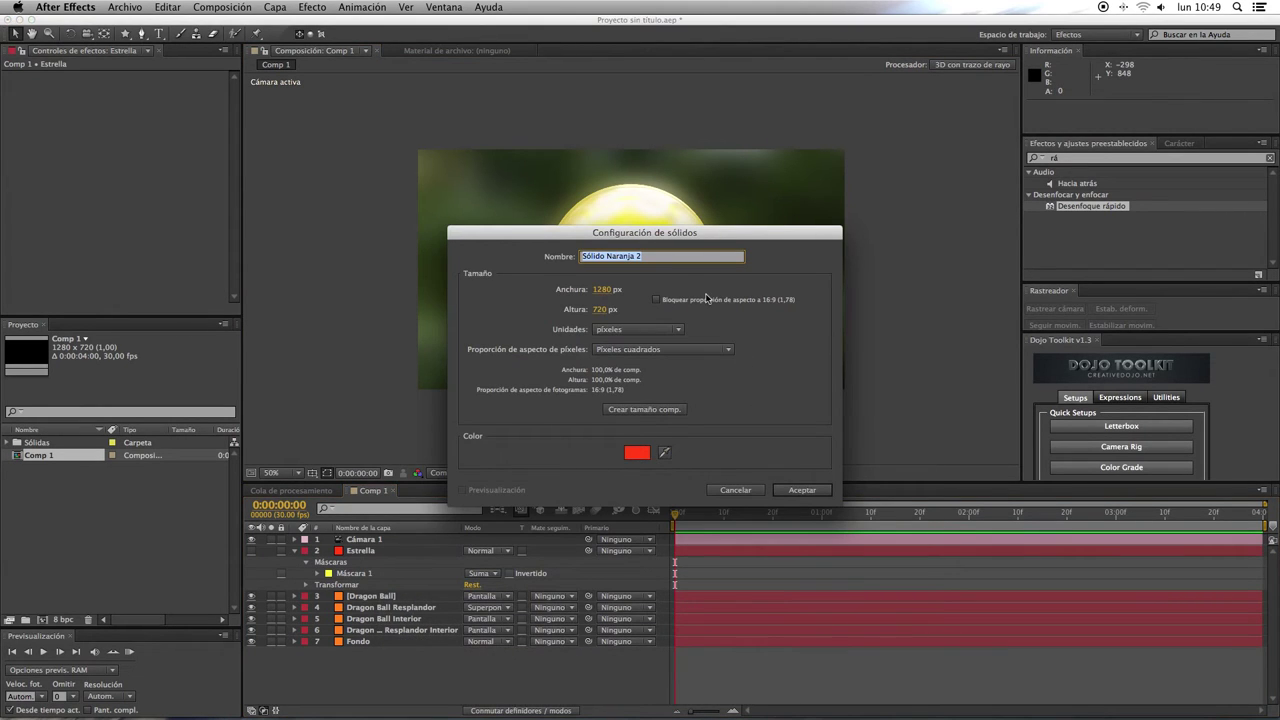
type("Estrellas 3D")
key("Return")
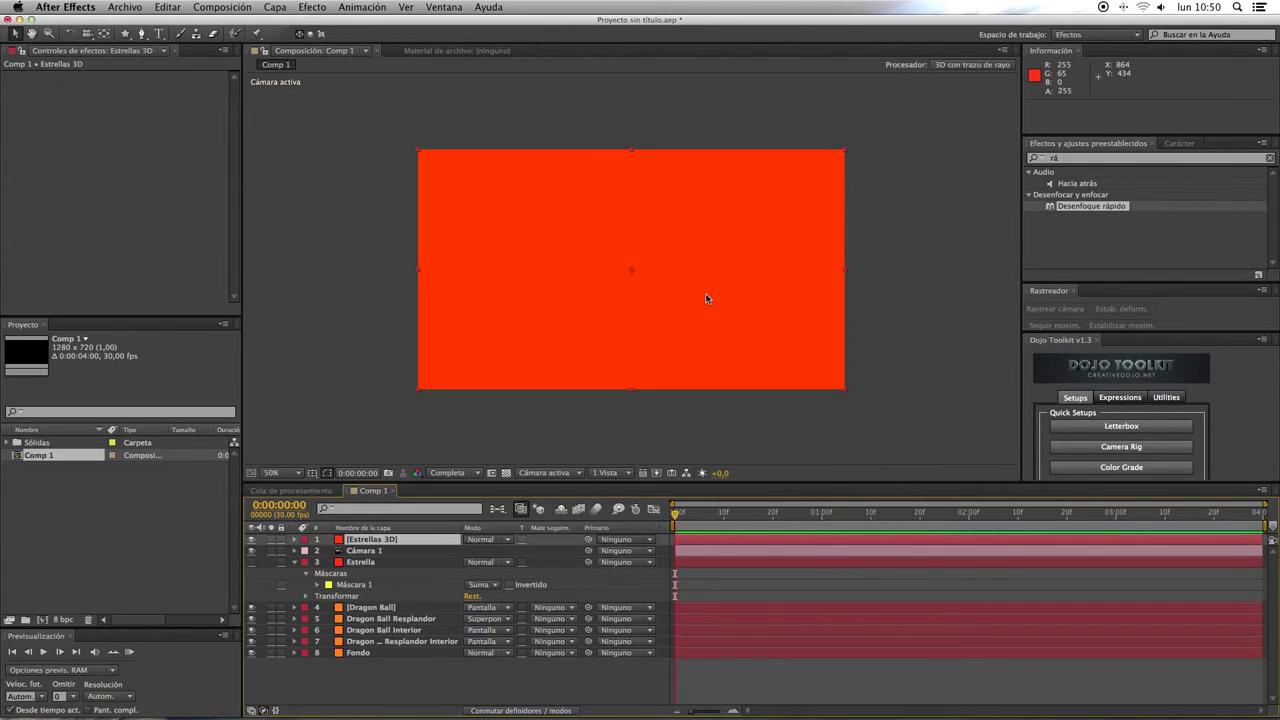
Move Estrellas 3D below Cámara 1 and apply the Video Copilot Element effect.
left_click_drag(390, 540, 393, 560)
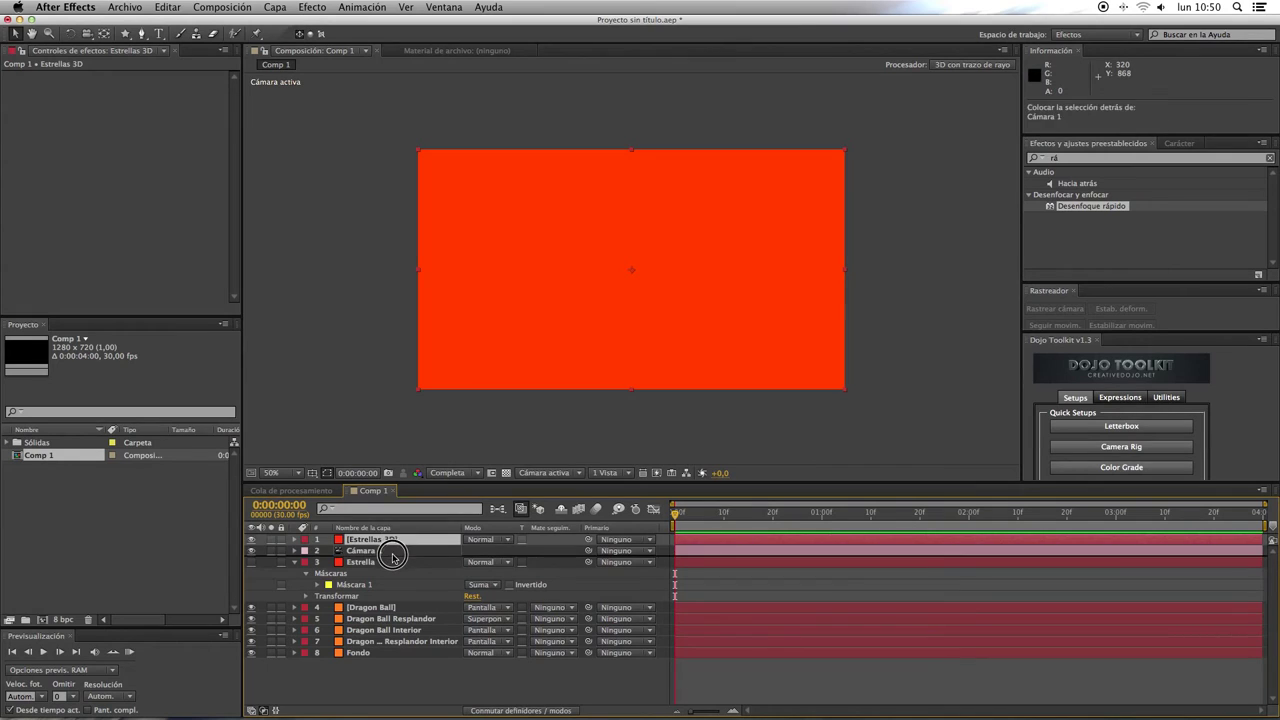
right_click(123, 224)
mouse_move(267, 556)
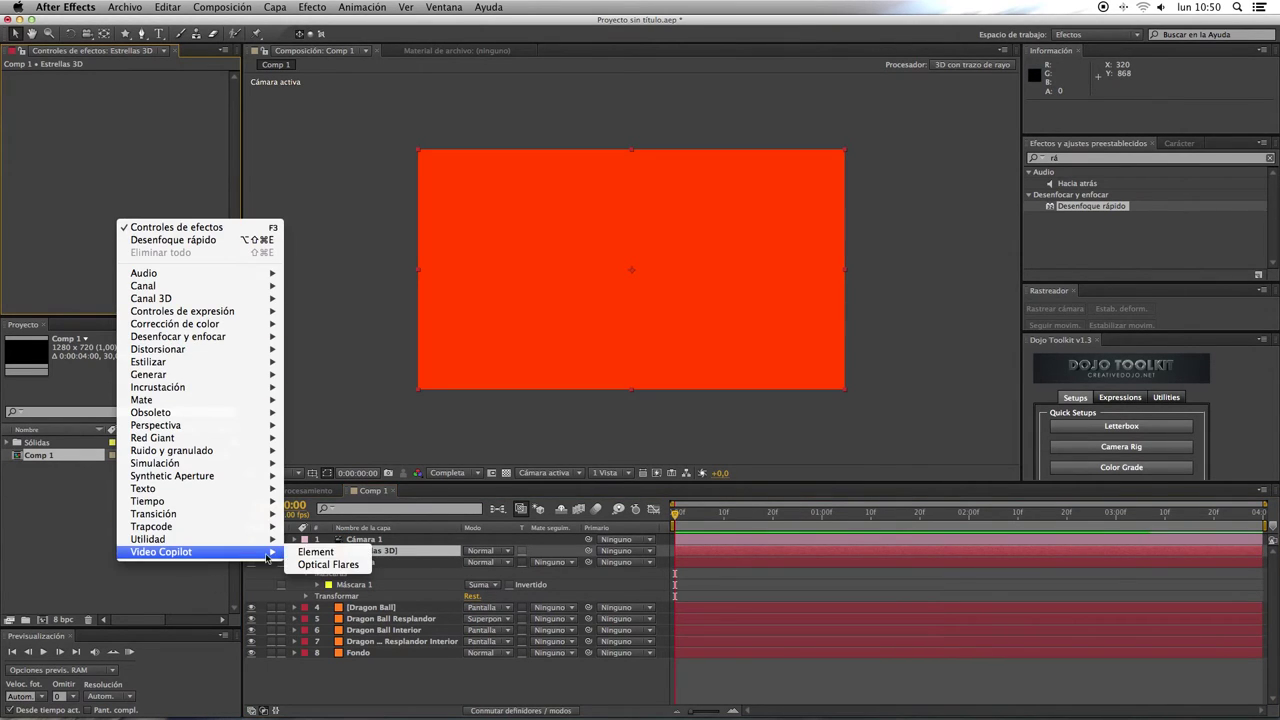
left_click(312, 552)
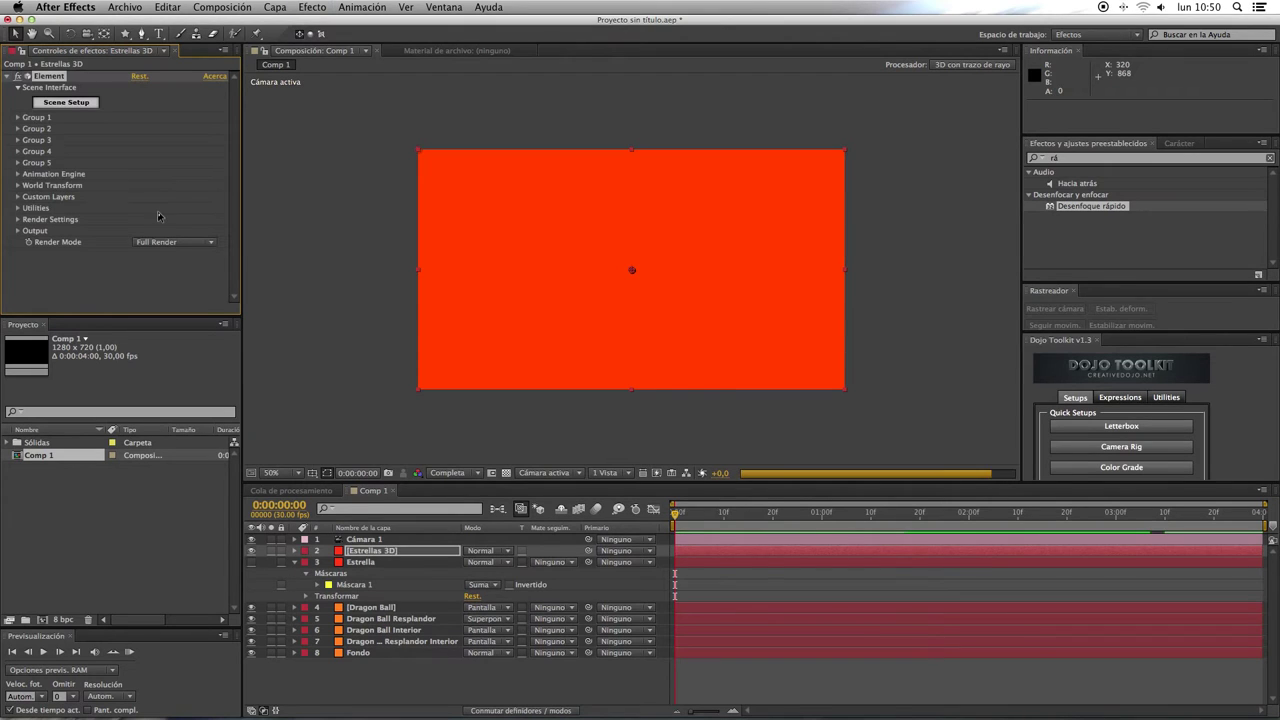
Set Element's Path Layer 1 to the 3. Estrella mask layer, then open Scene Setup.
left_click(18, 197)
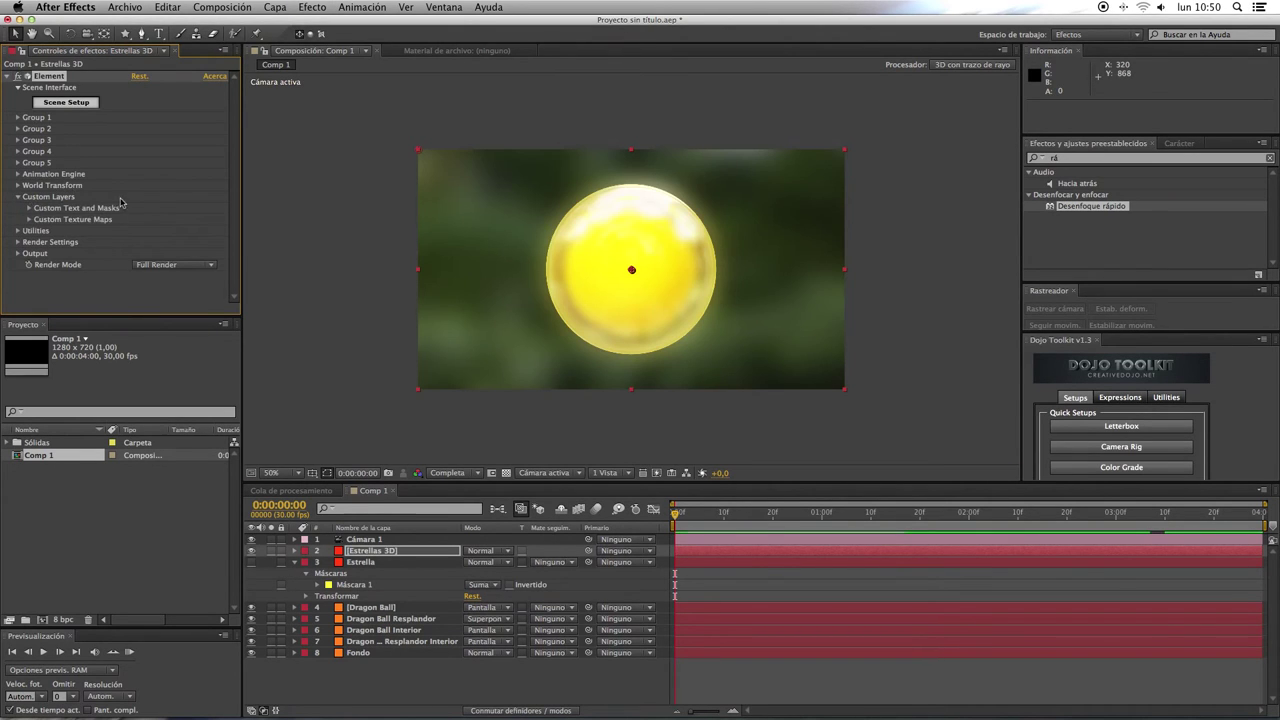
left_click(28, 208)
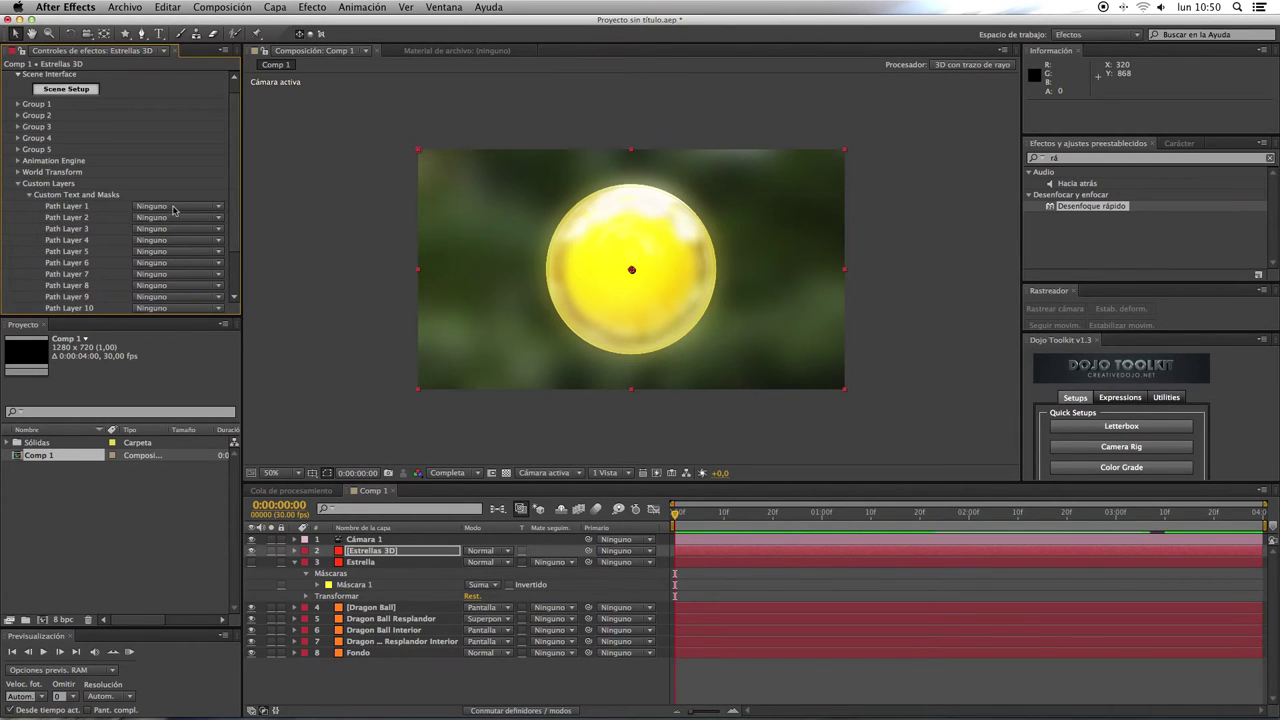
left_click(173, 207)
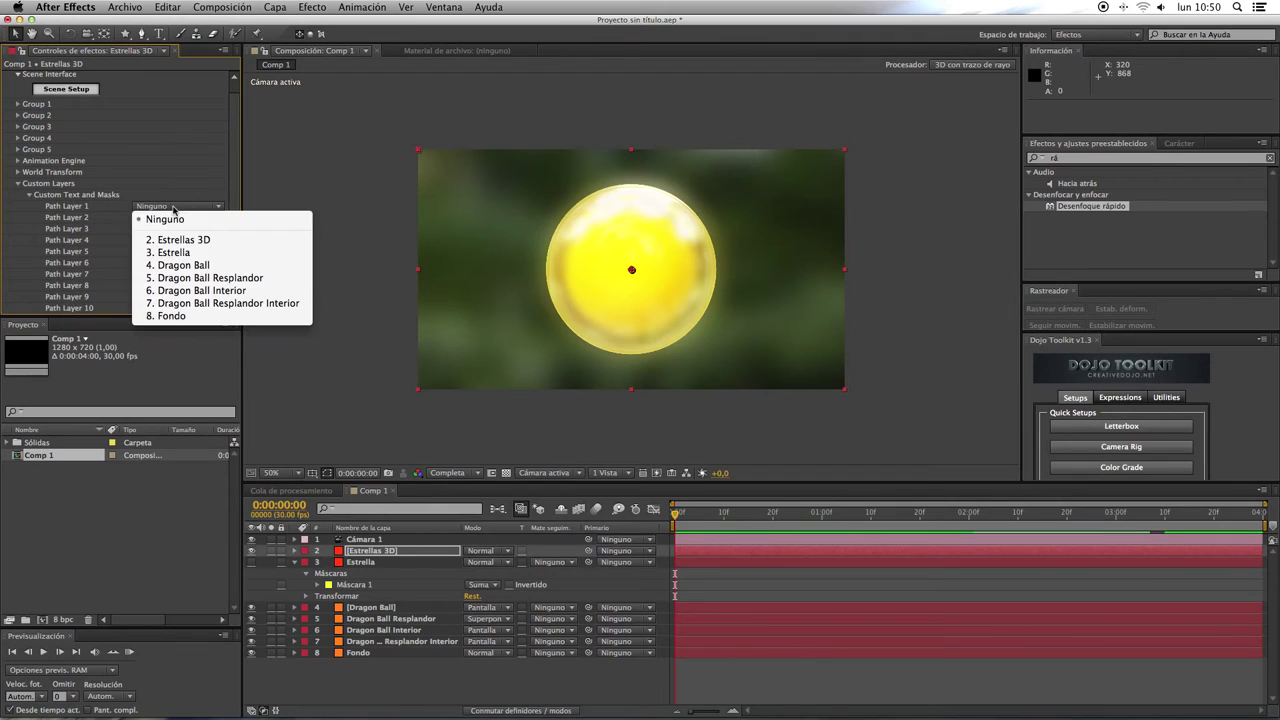
left_click(187, 254)
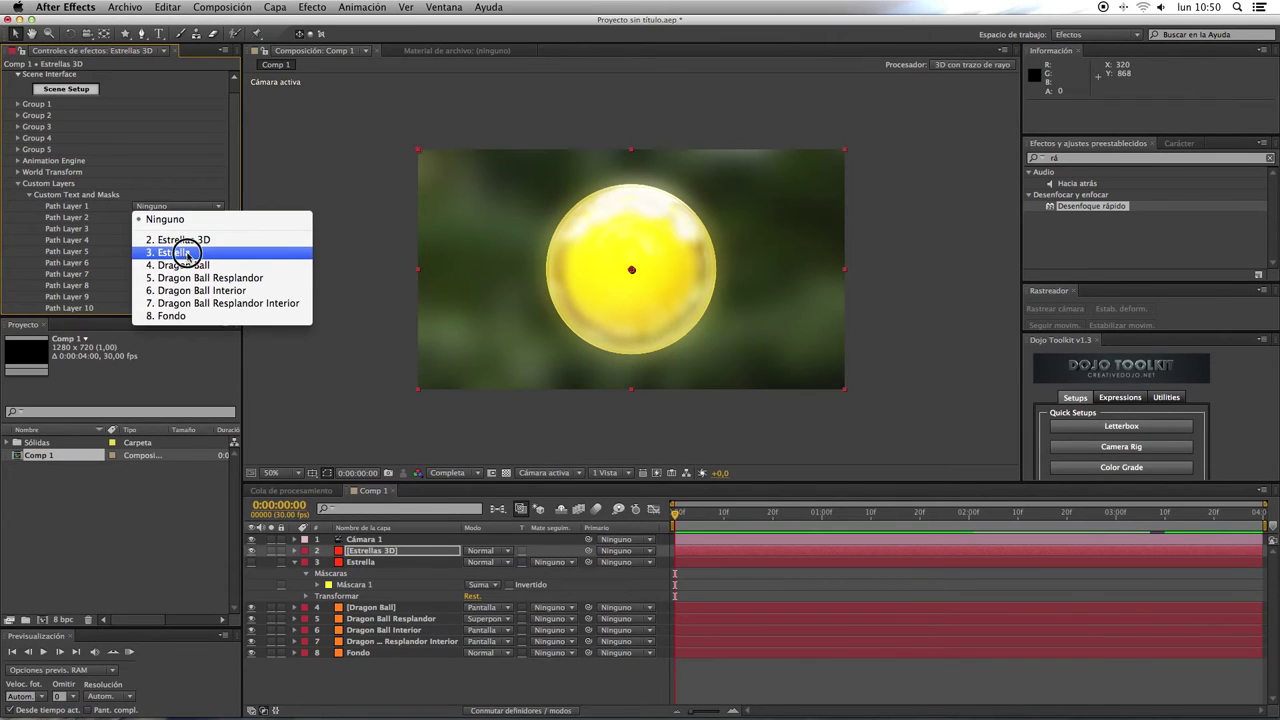
left_click(78, 90)
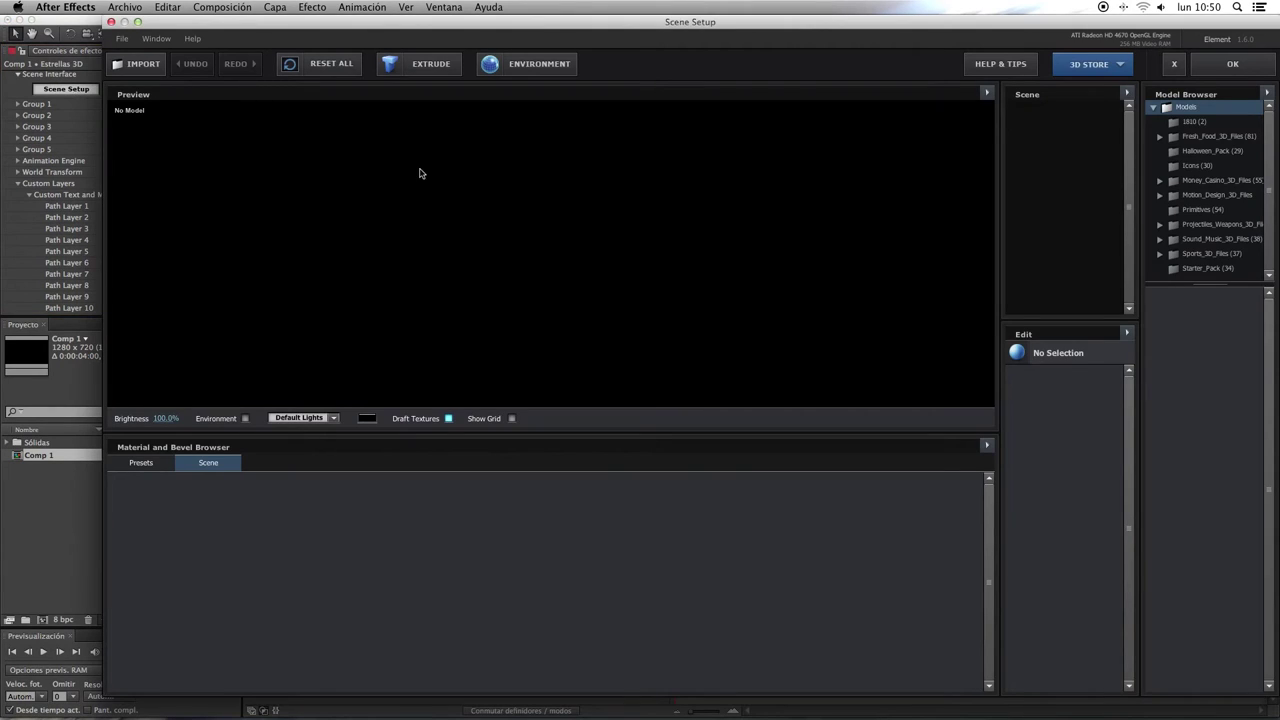
Extrude the star path and set Bevel 1's Extrude amount to 0.
left_click(428, 70)
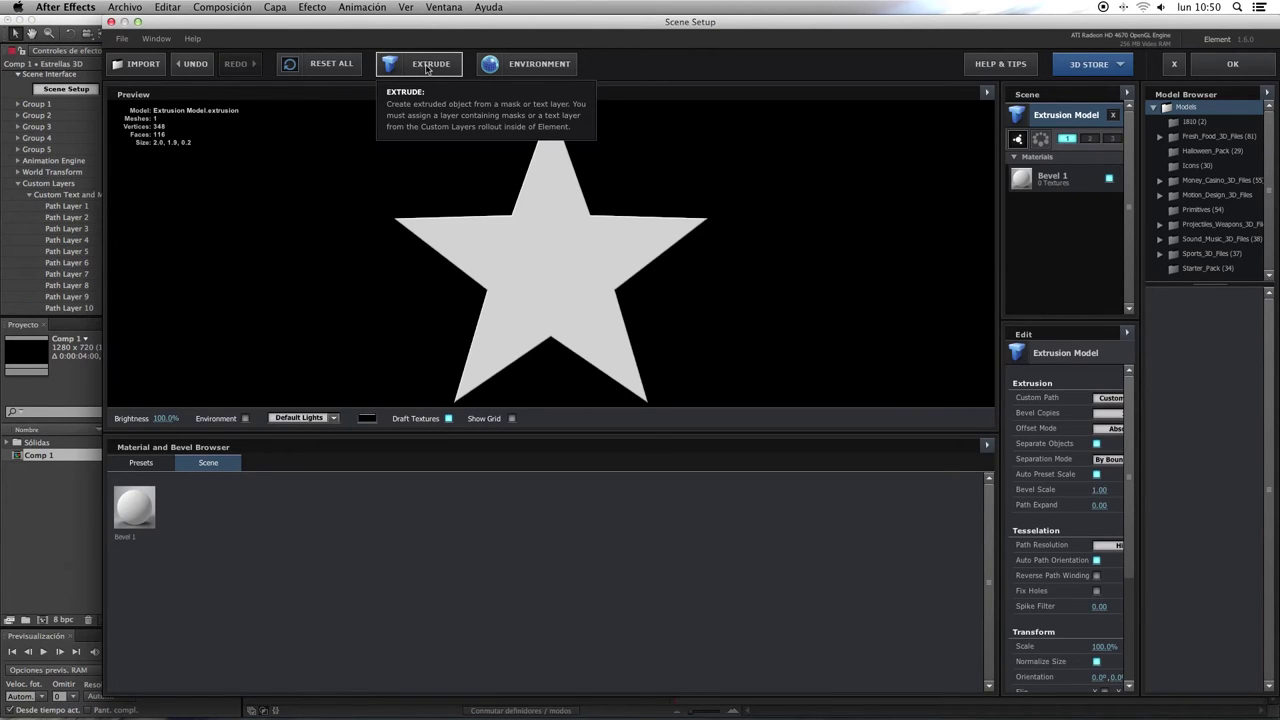
left_click_drag(575, 276, 529, 271)
left_click(1040, 177)
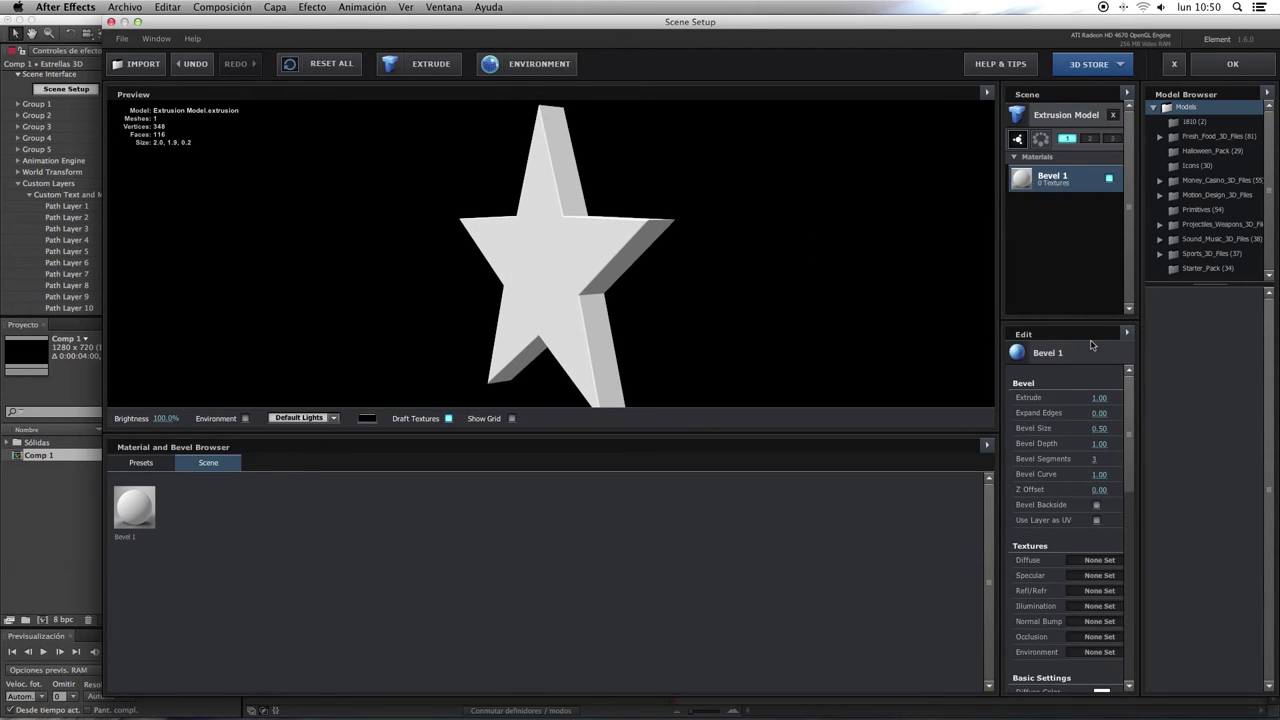
left_click(1101, 398)
type("0")
key("Return")
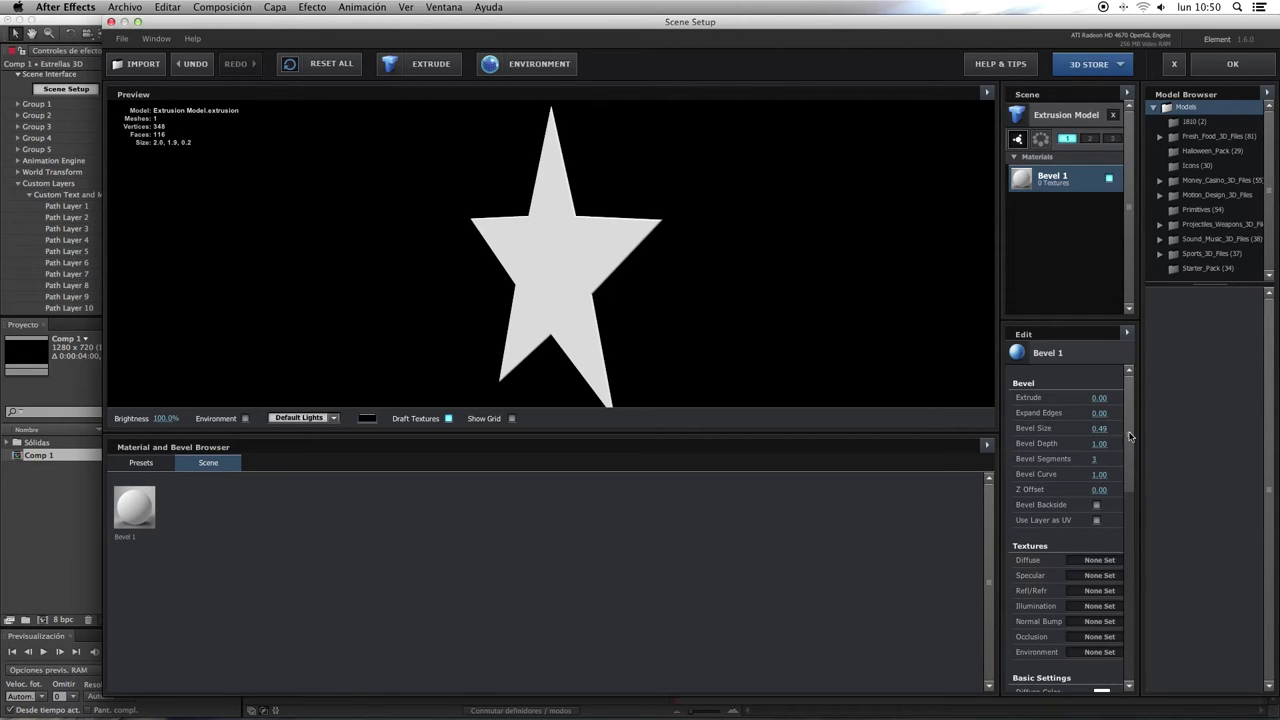
Set Bevel Size 60 and Bevel Depth 0.30, and turn on Bevel Backside.
left_click(1100, 429)
type("60")
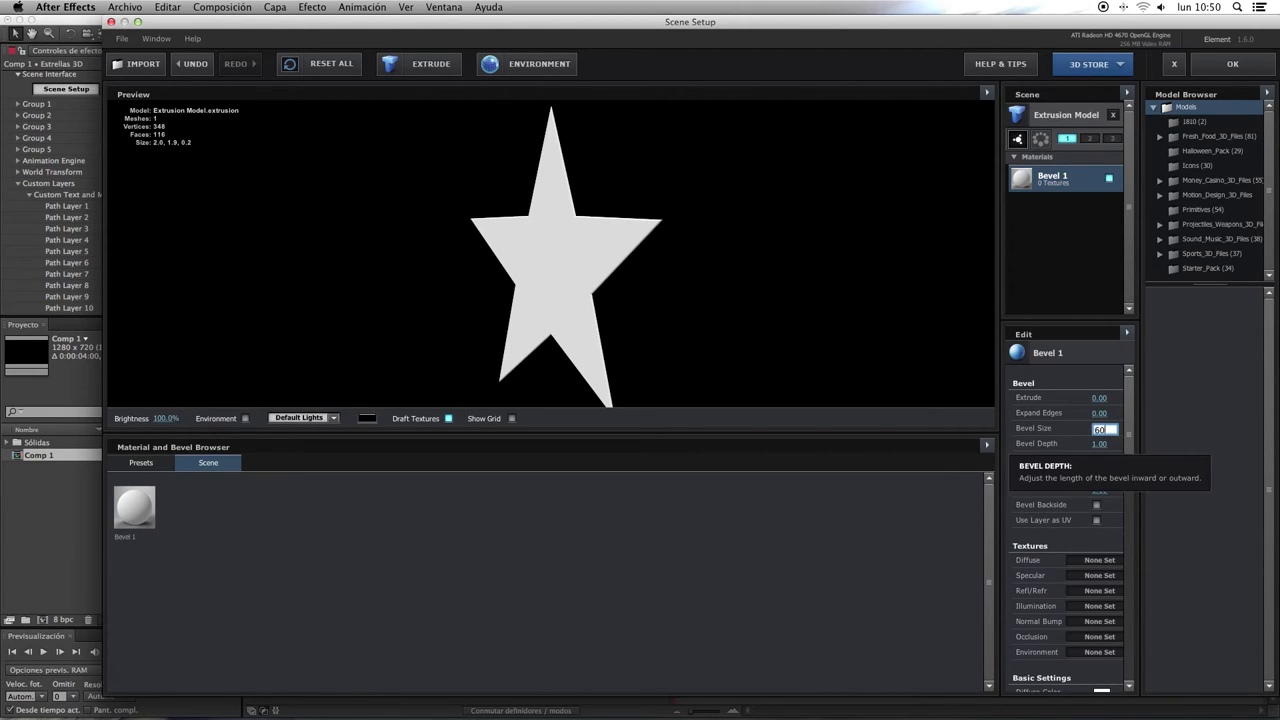
key("Return")
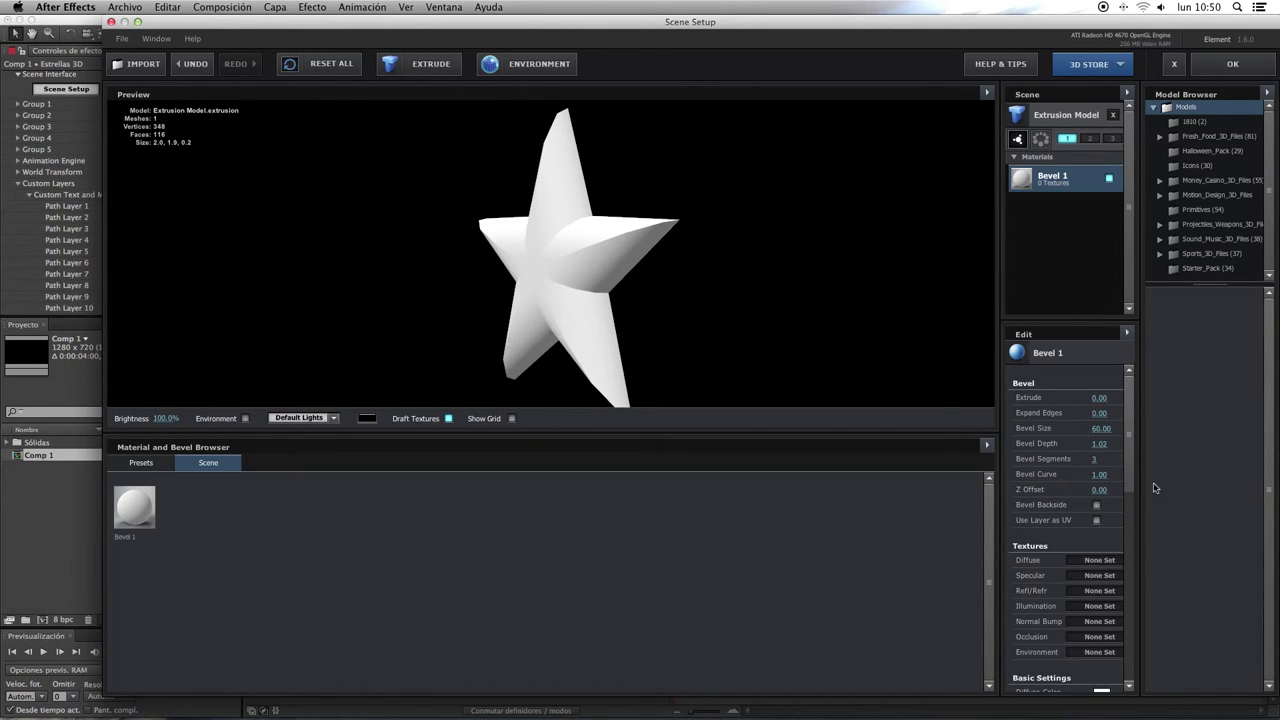
left_click(1100, 444)
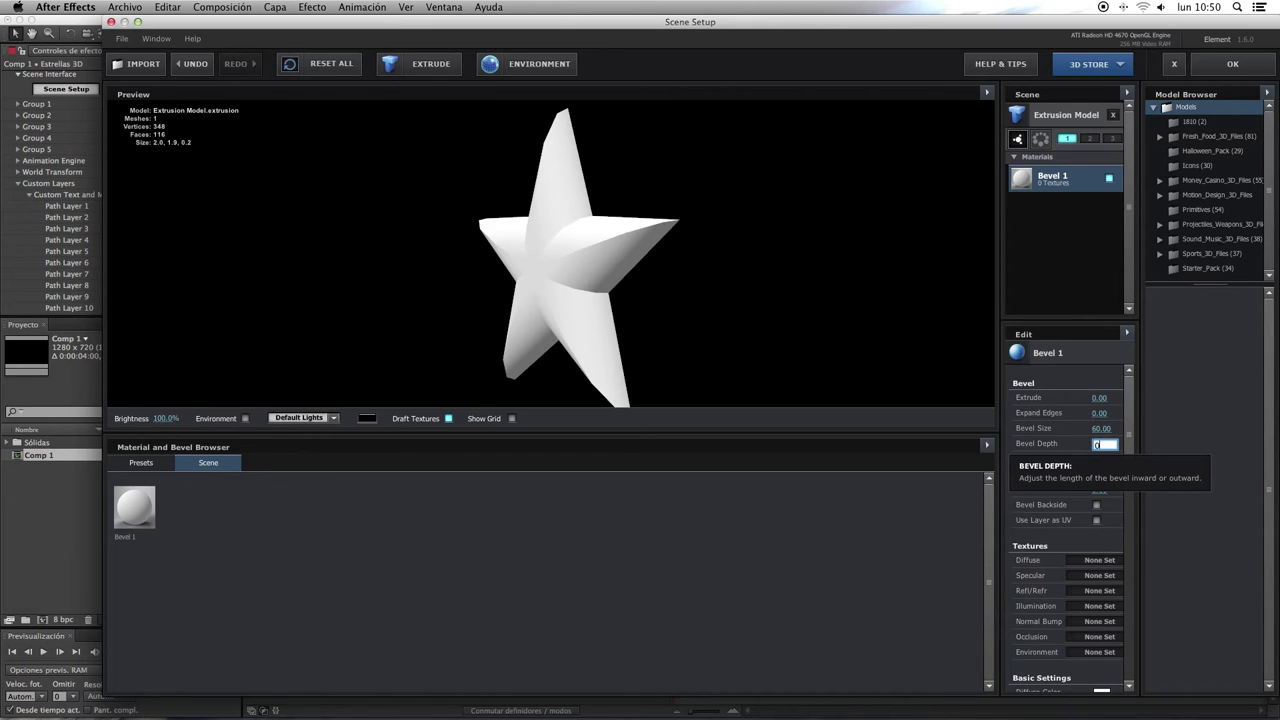
type(".30")
key("Return")
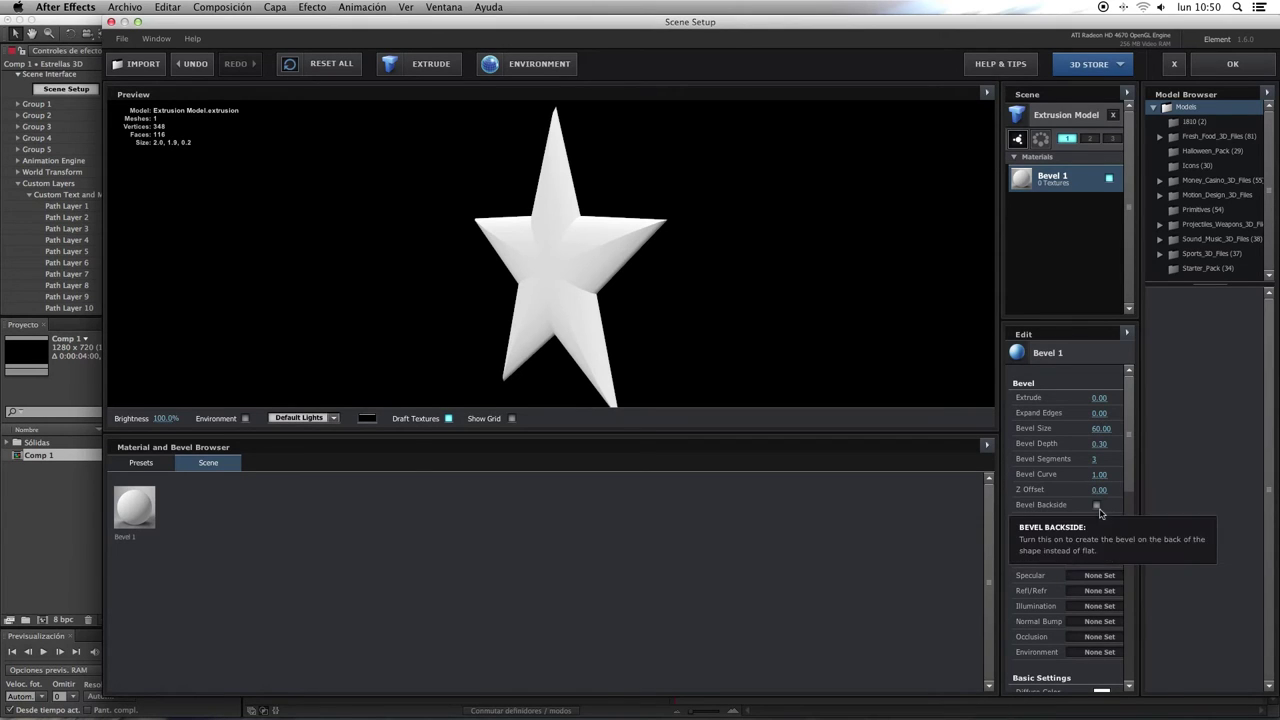
left_click_drag(604, 305, 541, 296)
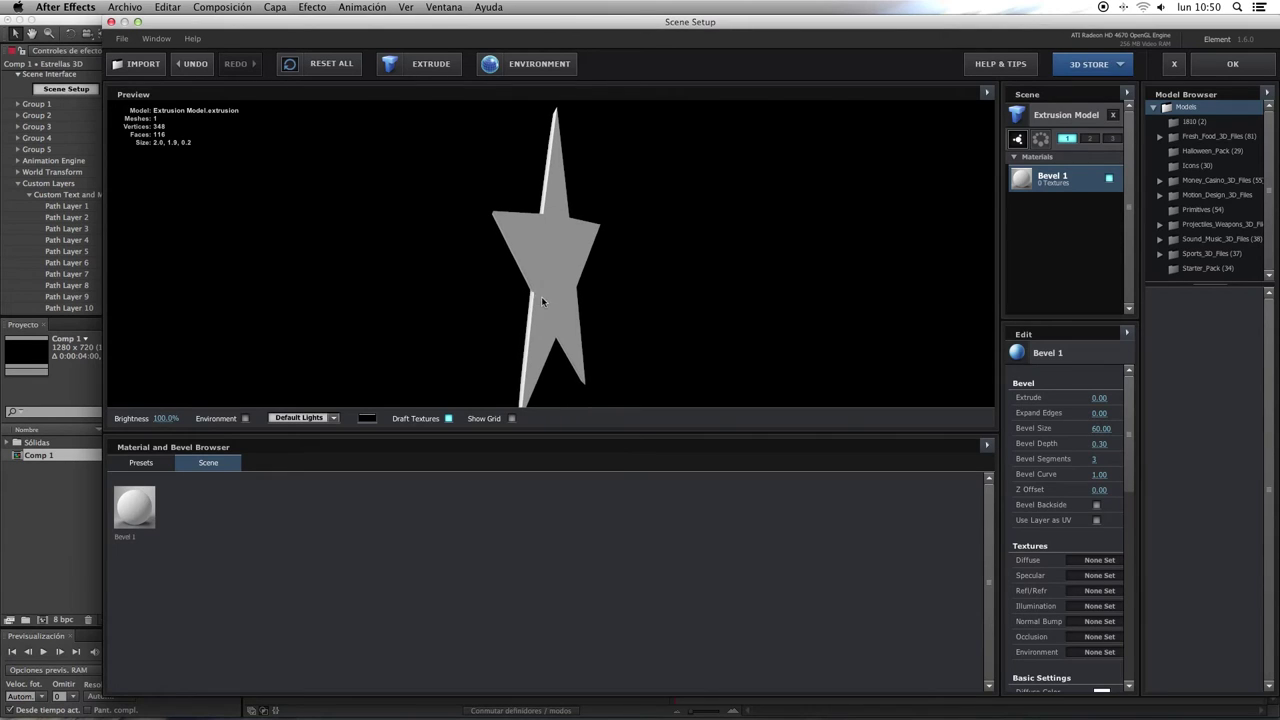
left_click(1096, 505)
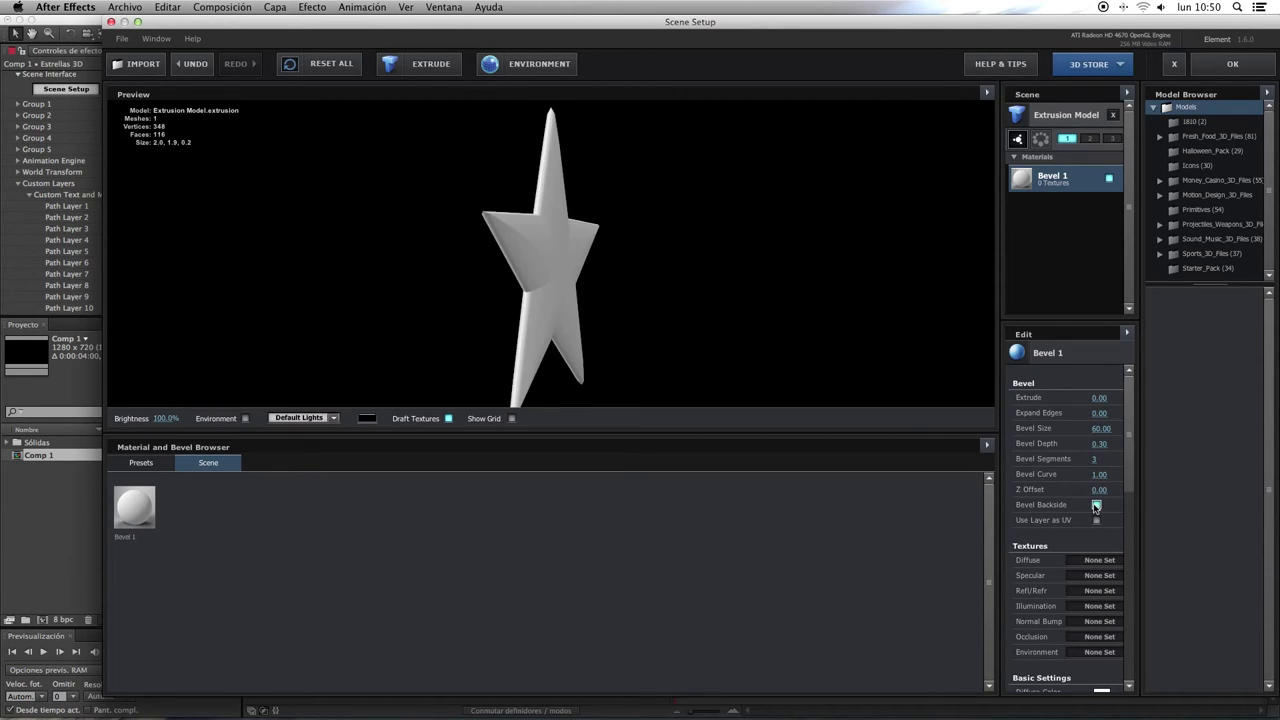
mouse_move(523, 250)
left_mouse_down()
mouse_move(549, 242)
mouse_move(509, 298)
left_mouse_up()
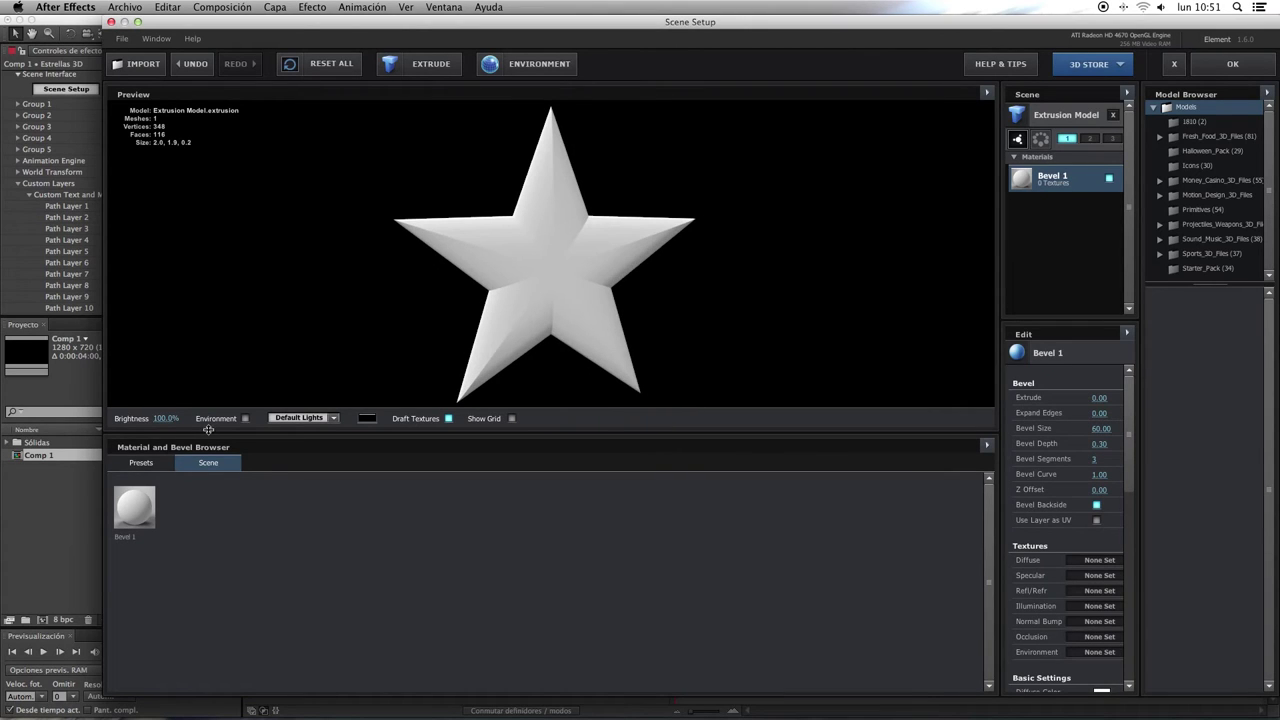
Apply the Two_Color_Red preset material to the star.
left_click(157, 466)
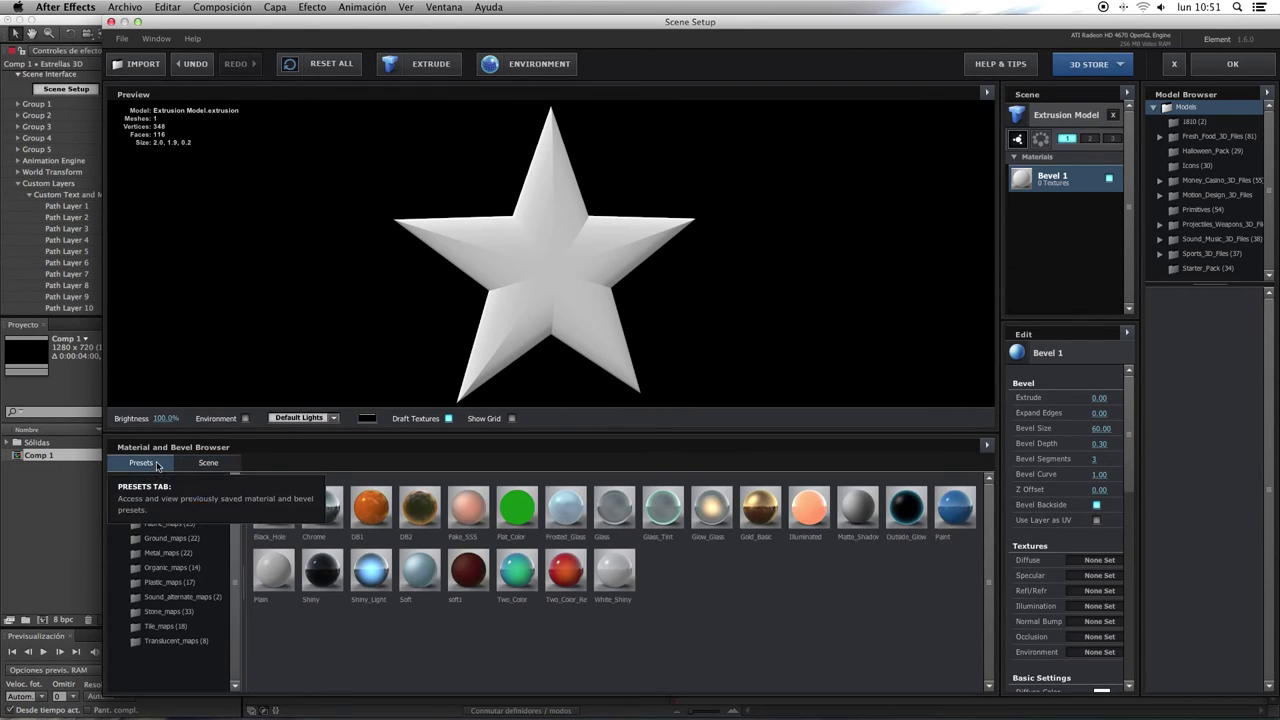
mouse_move(575, 572)
left_mouse_down()
mouse_move(567, 283)
mouse_move(530, 253)
left_mouse_up()
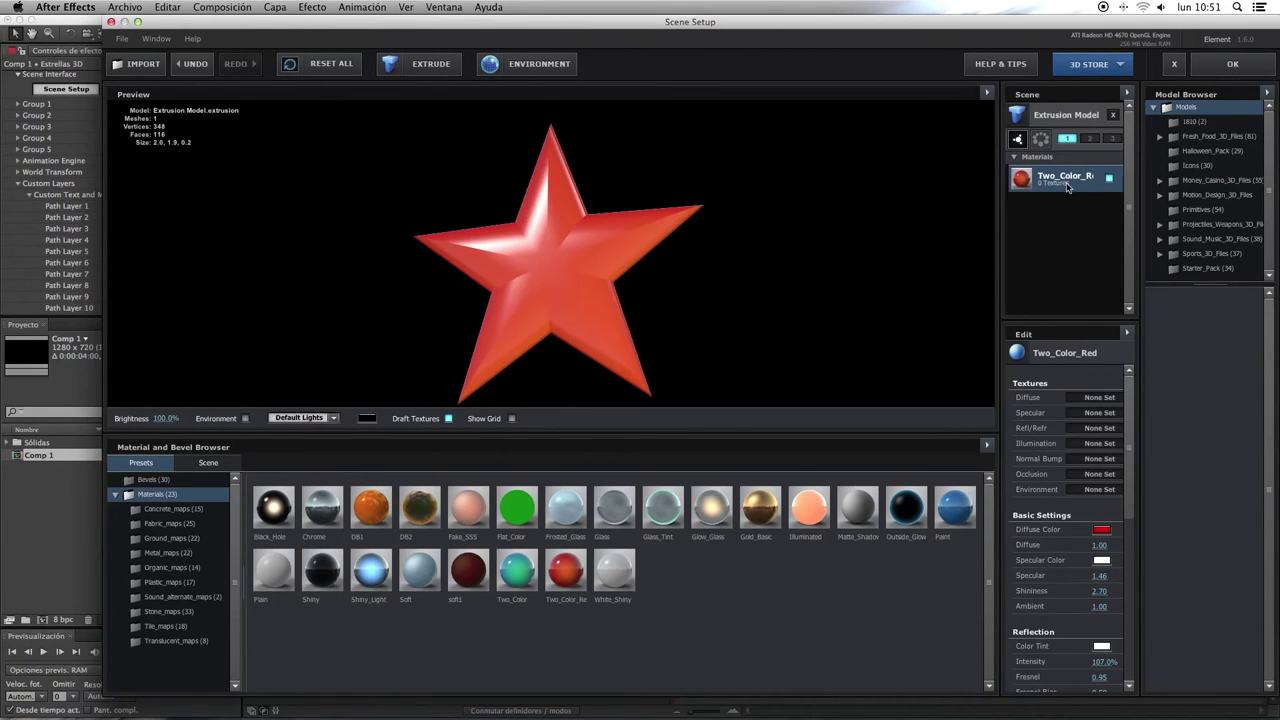
scroll(1075, 515, "down", 5)
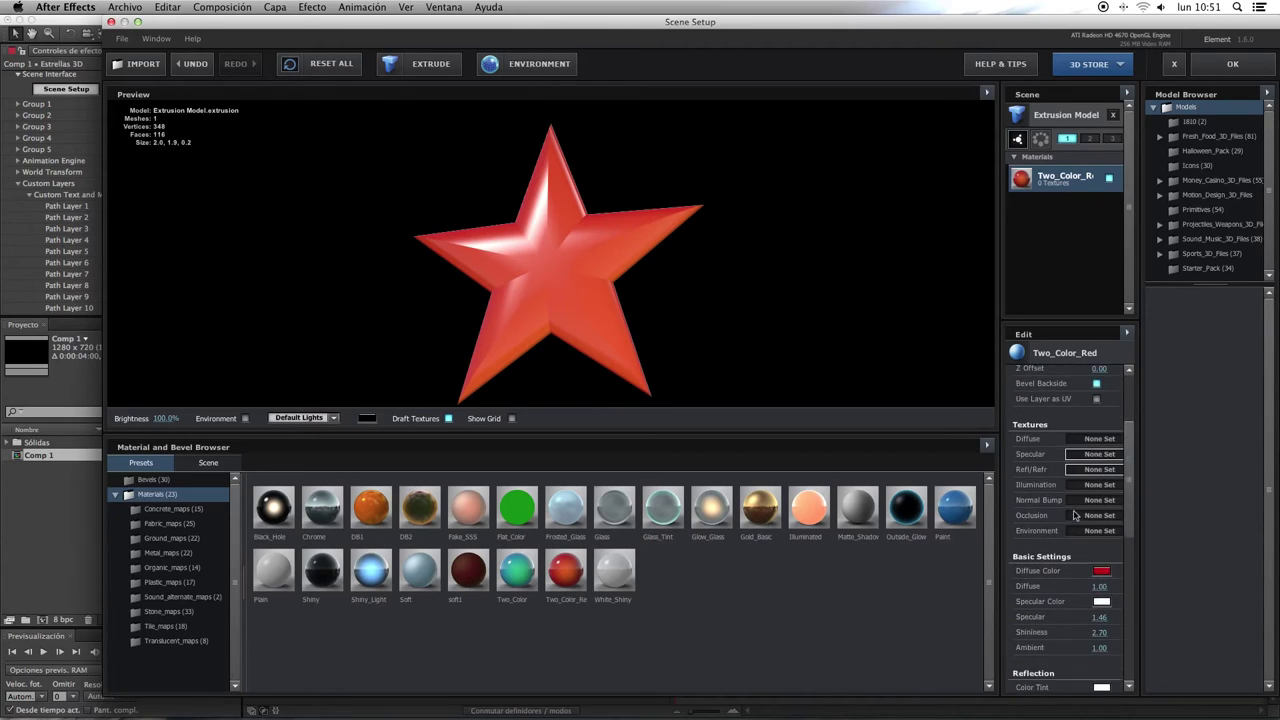
scroll(1075, 515, "down", 2)
Change the star's specular colour to bright yellow FFD900.
left_click(1101, 542)
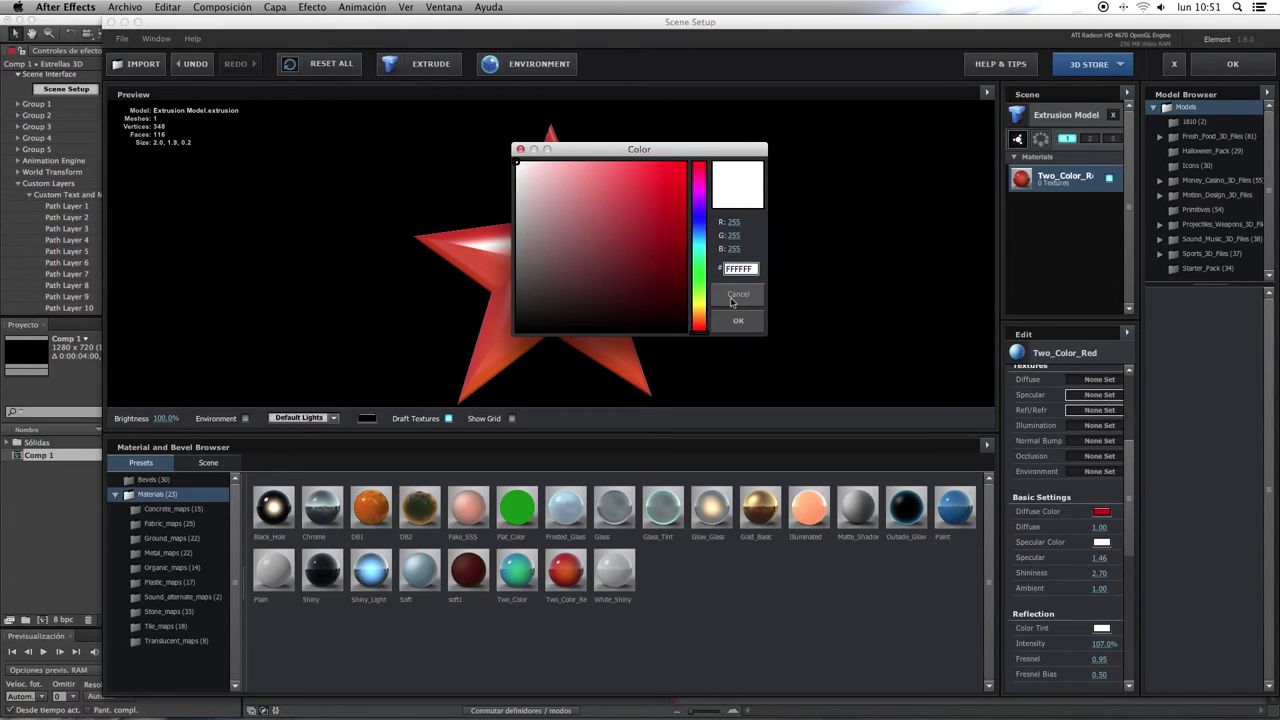
mouse_move(698, 322)
left_mouse_down()
mouse_move(693, 263)
mouse_move(694, 308)
left_mouse_up()
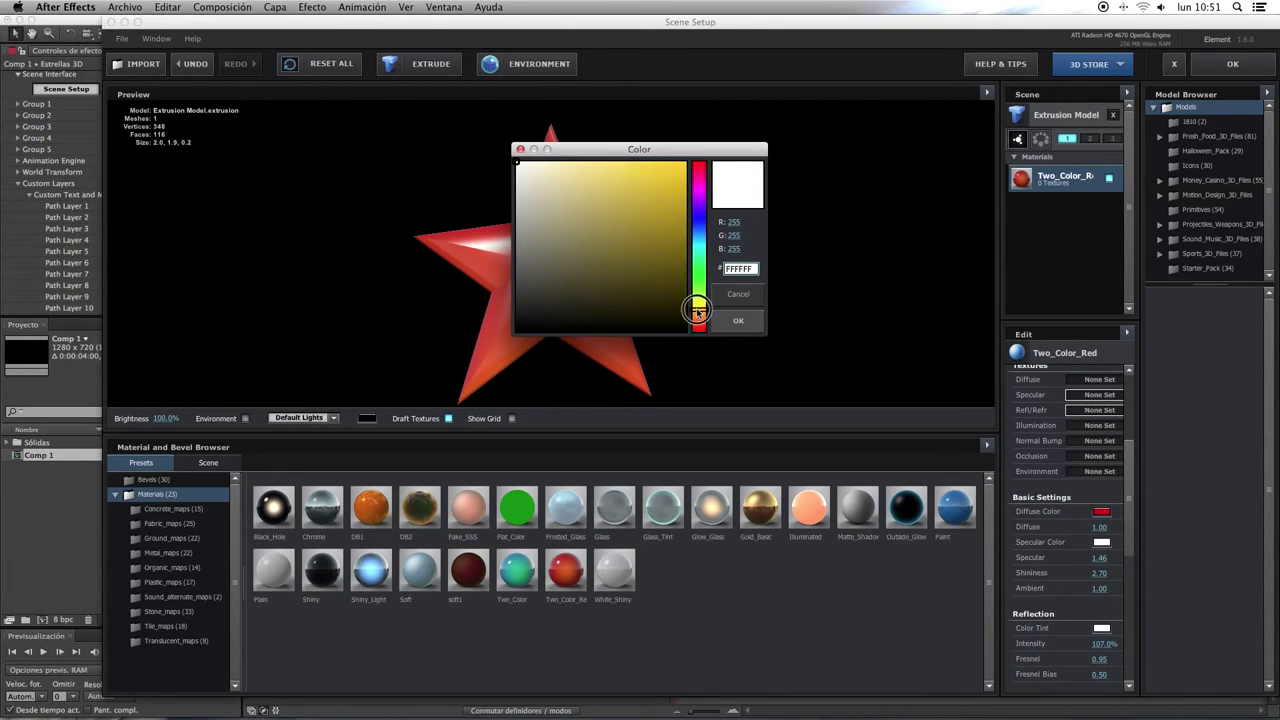
left_click_drag(678, 162, 698, 157)
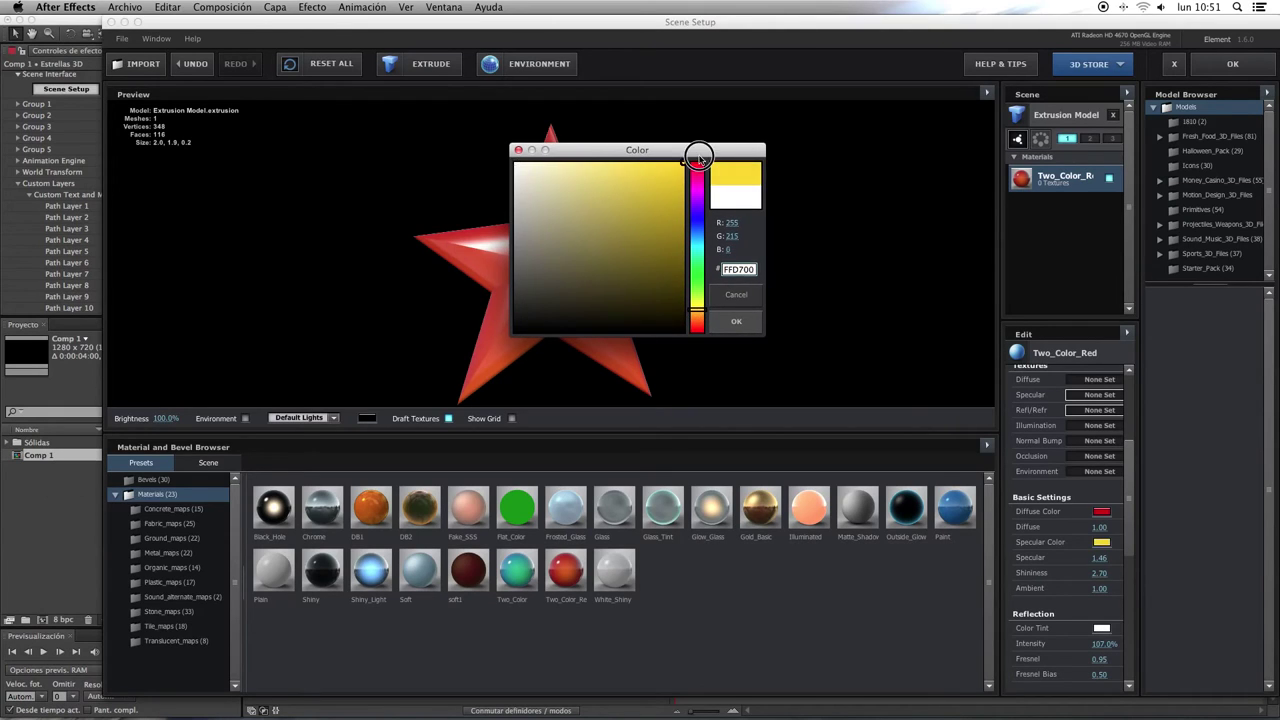
left_click(737, 321)
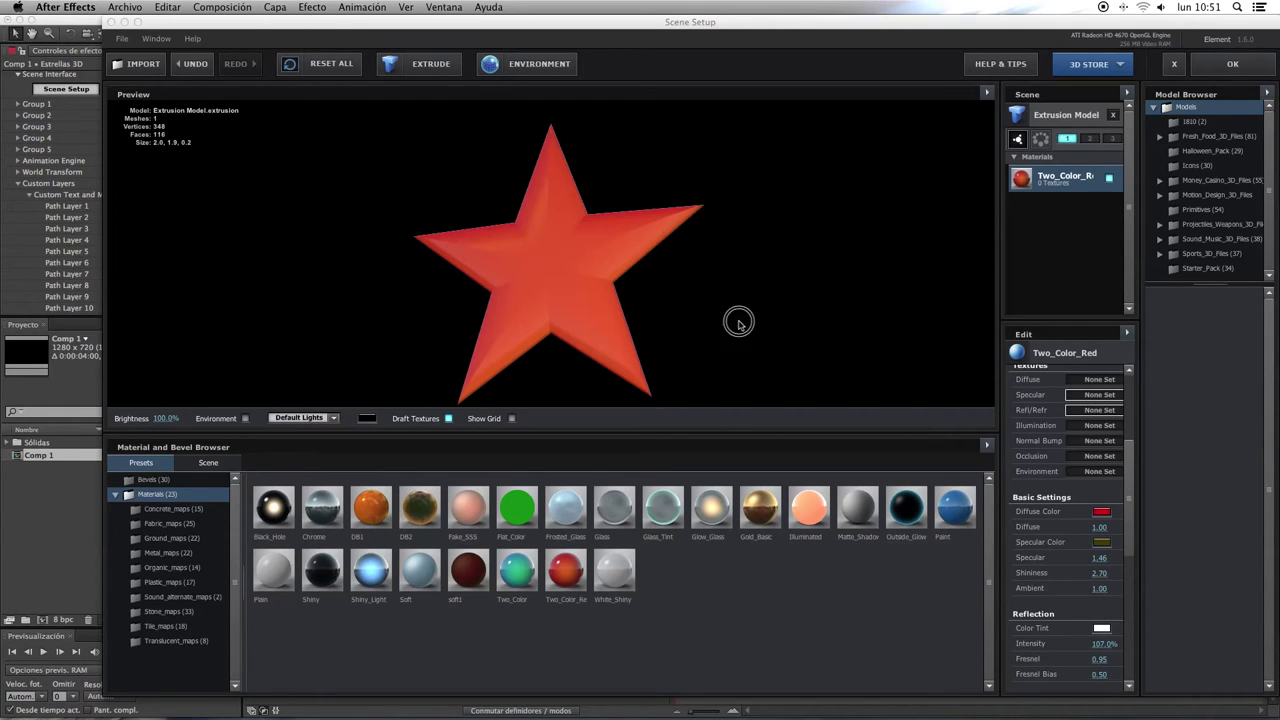
left_click(1101, 541)
left_click(686, 162)
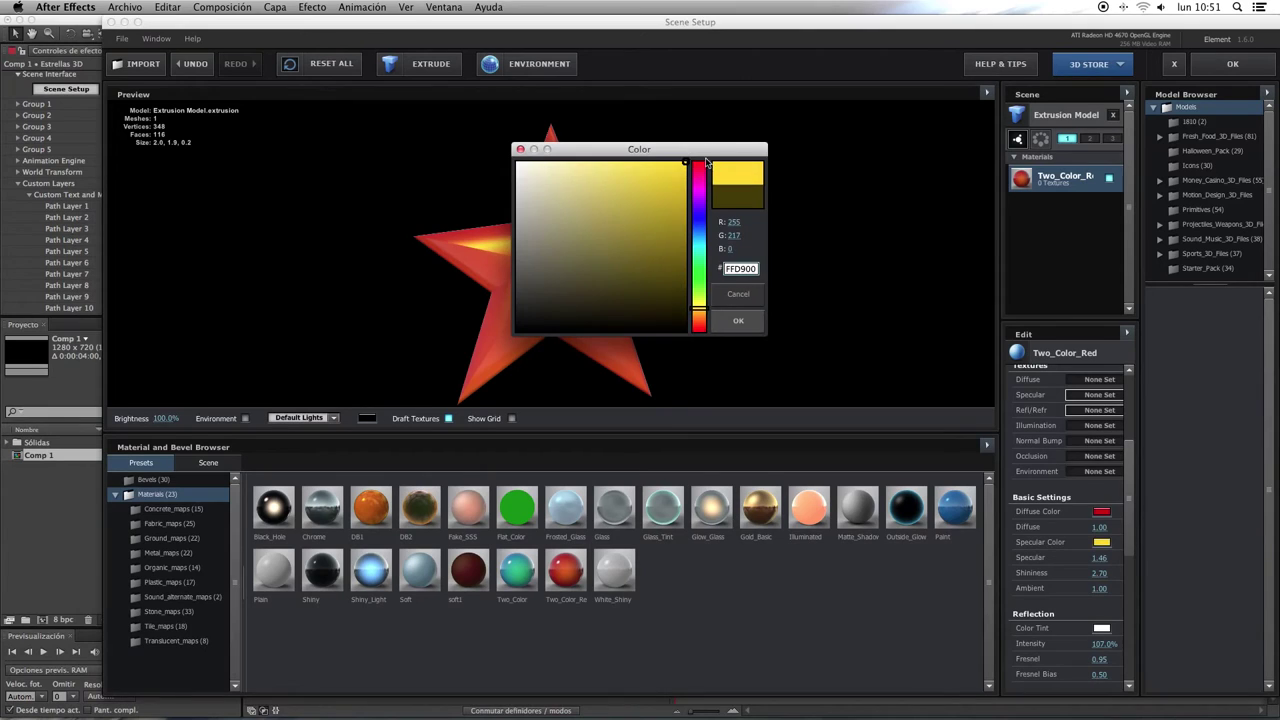
left_click(738, 321)
Set the illumination colour to orange FF8900 and the reflection tint to red FF0000.
scroll(1078, 522, "down", 3)
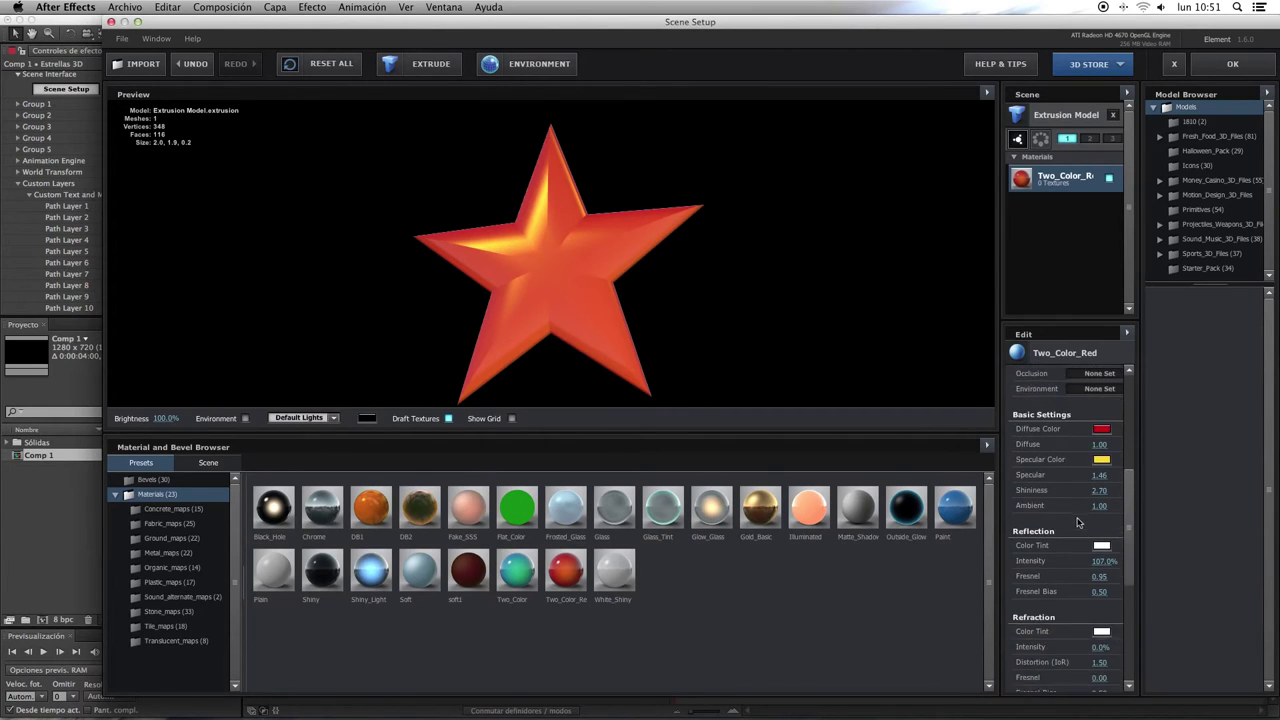
scroll(1078, 522, "down", 3)
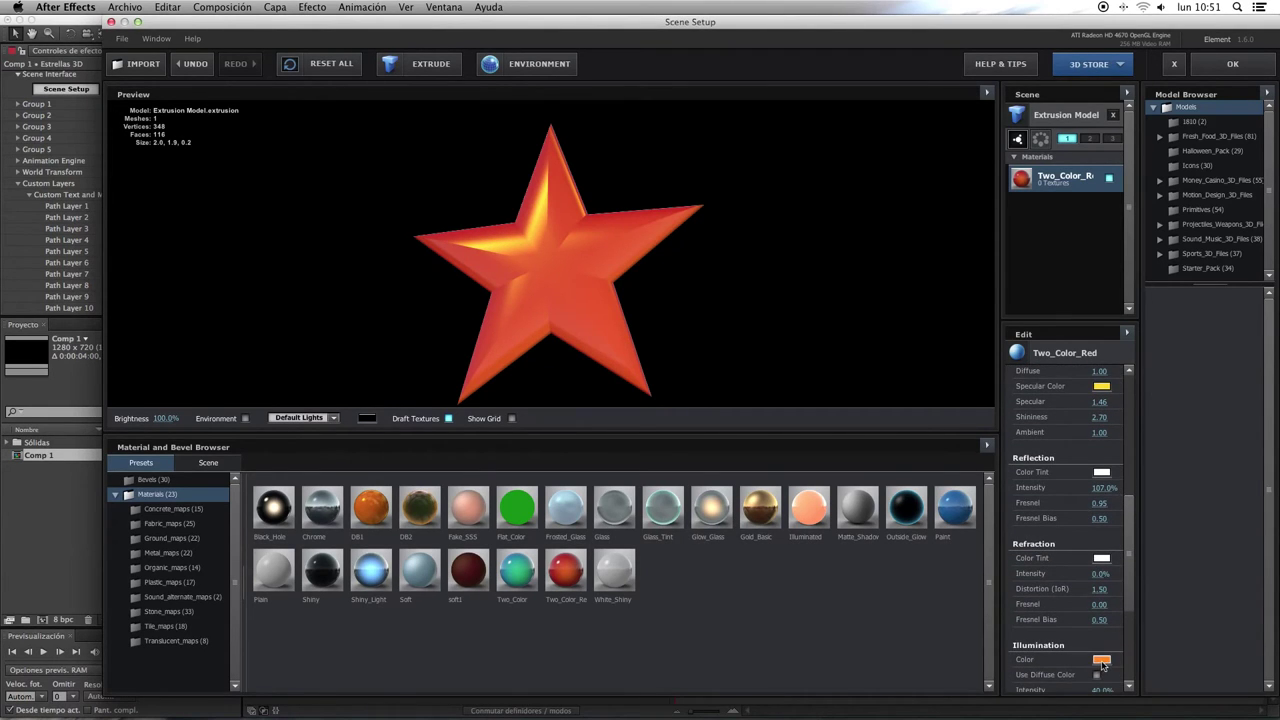
left_click(1101, 660)
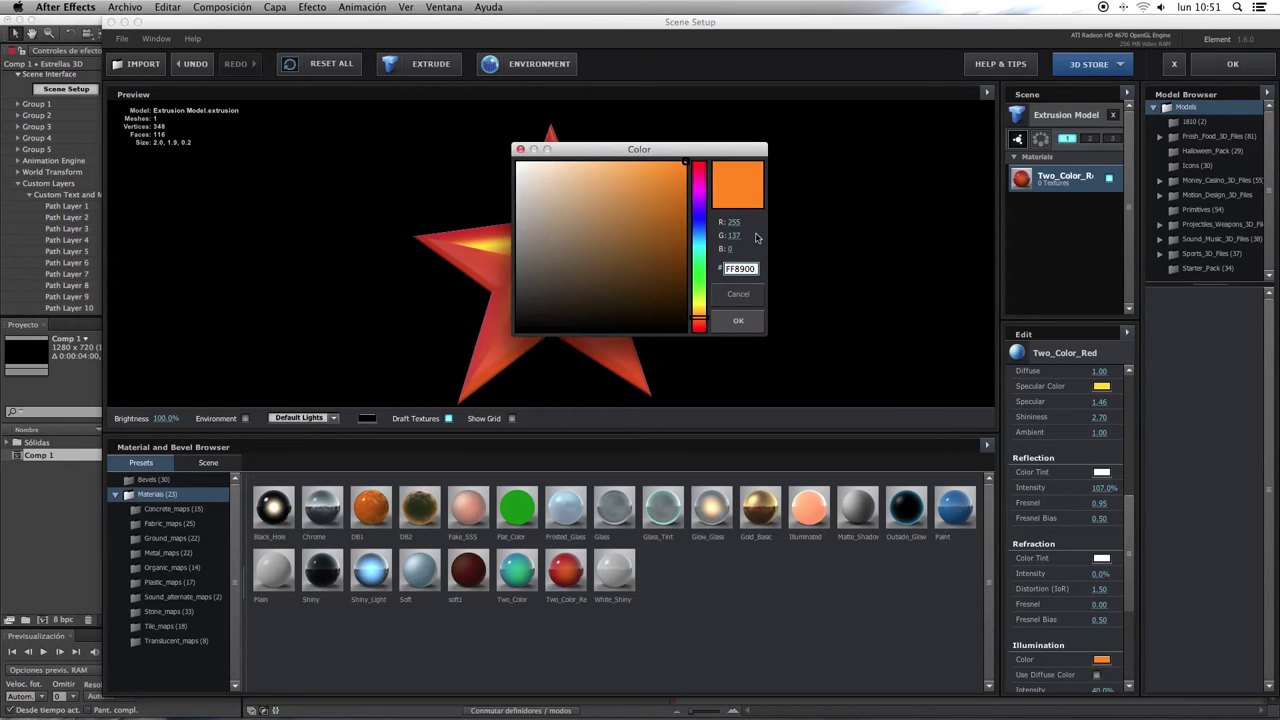
left_click(738, 321)
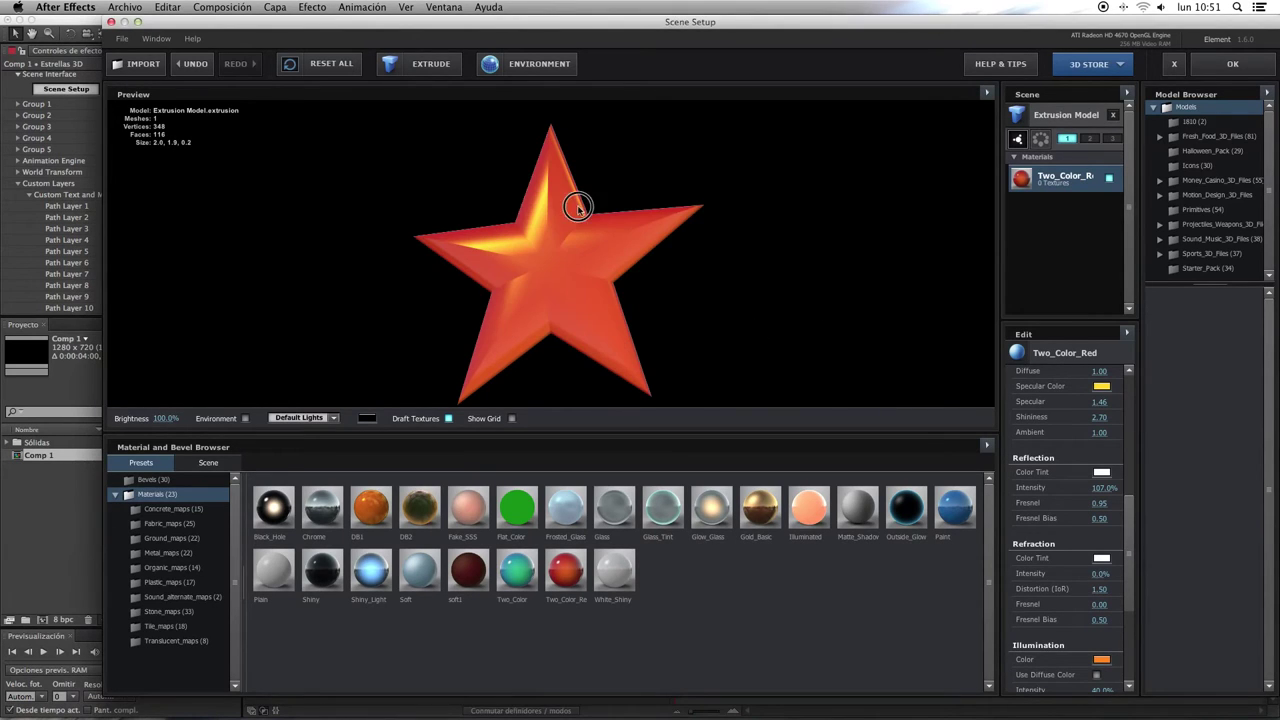
left_click_drag(577, 206, 580, 236)
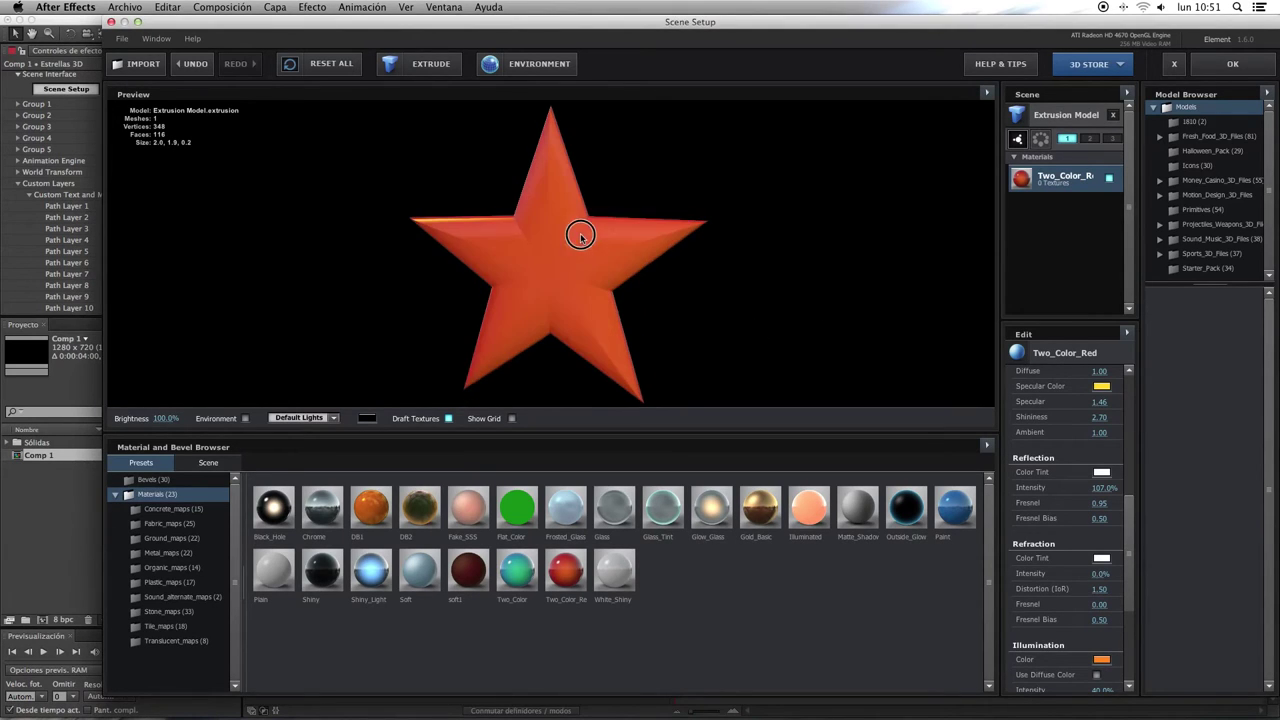
left_click(1102, 474)
left_click(686, 163)
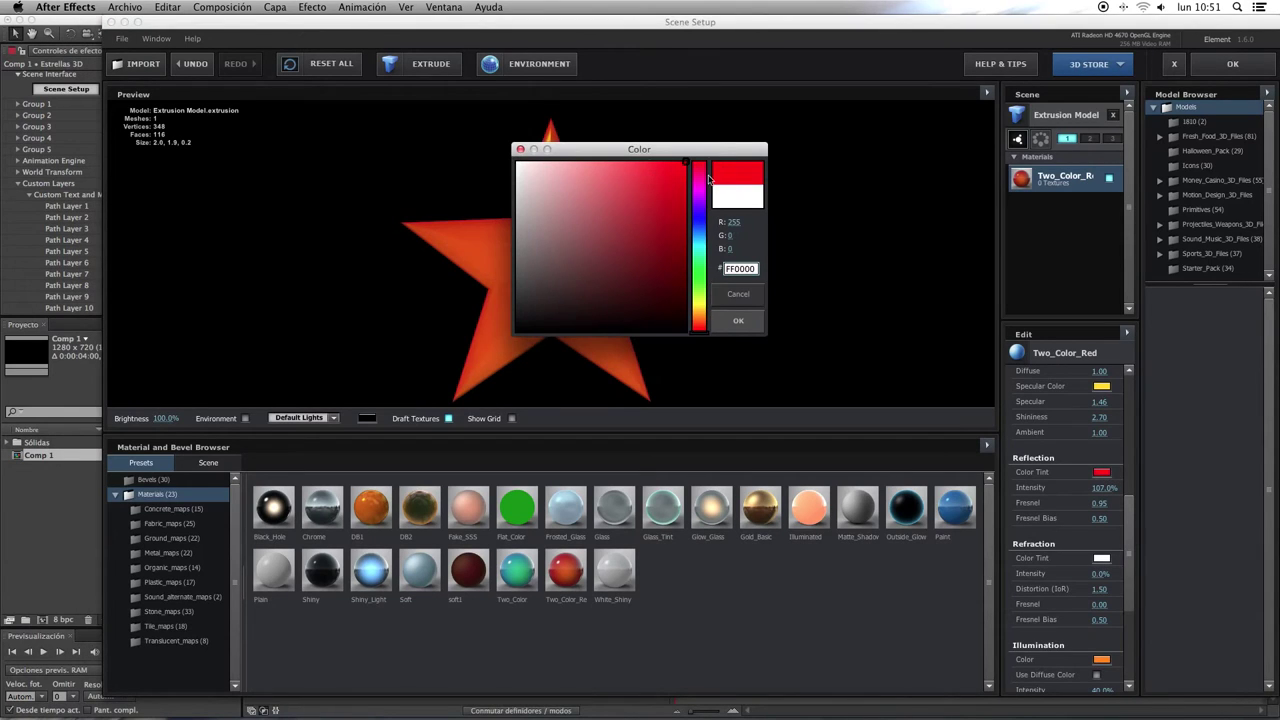
left_click(731, 331)
mouse_move(603, 244)
left_mouse_down()
mouse_move(539, 264)
mouse_move(619, 187)
mouse_move(608, 233)
mouse_move(392, 313)
mouse_move(403, 122)
left_mouse_up()
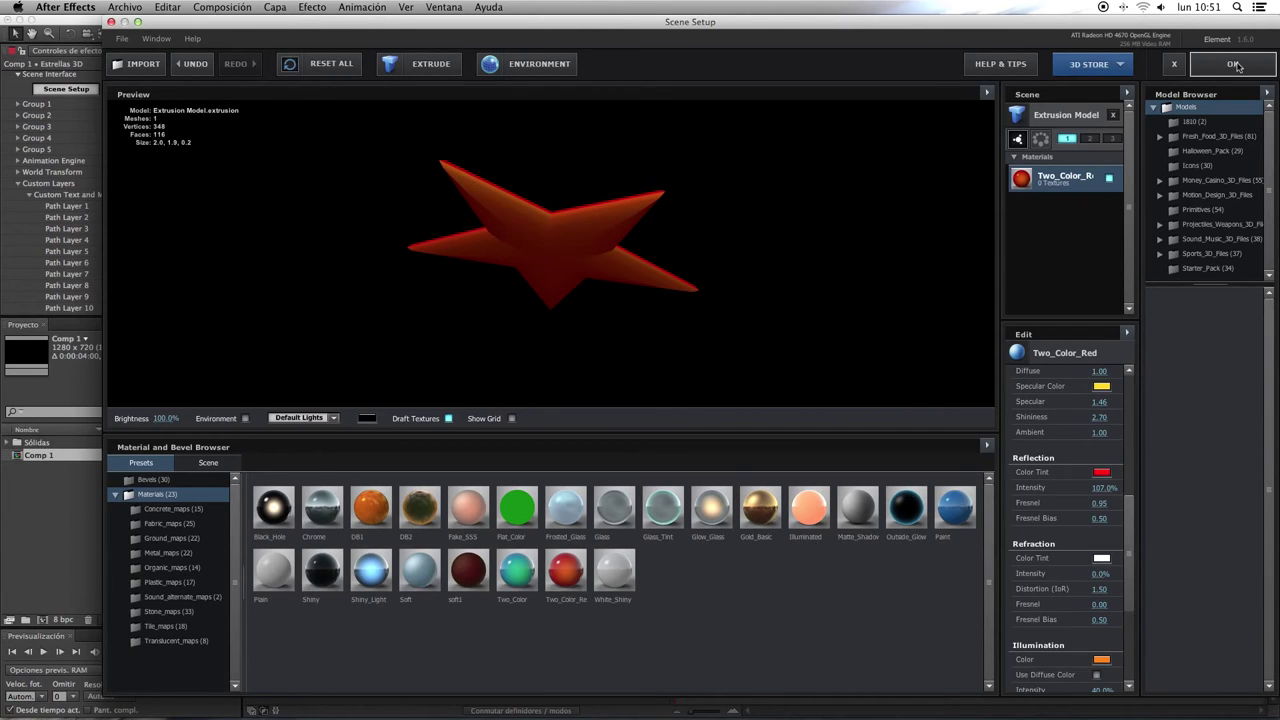
Apply the scene, view the composition at 100%, and set preview resolution to Tercio.
left_click(1233, 64)
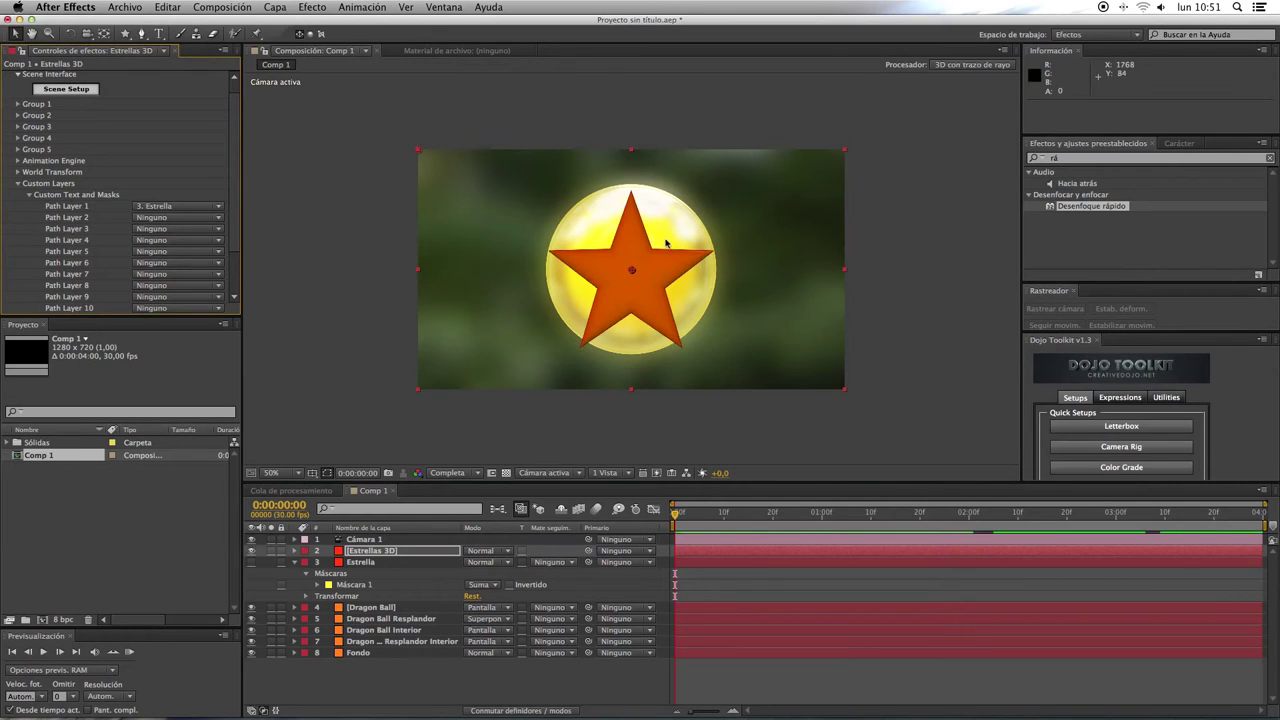
key("slash")
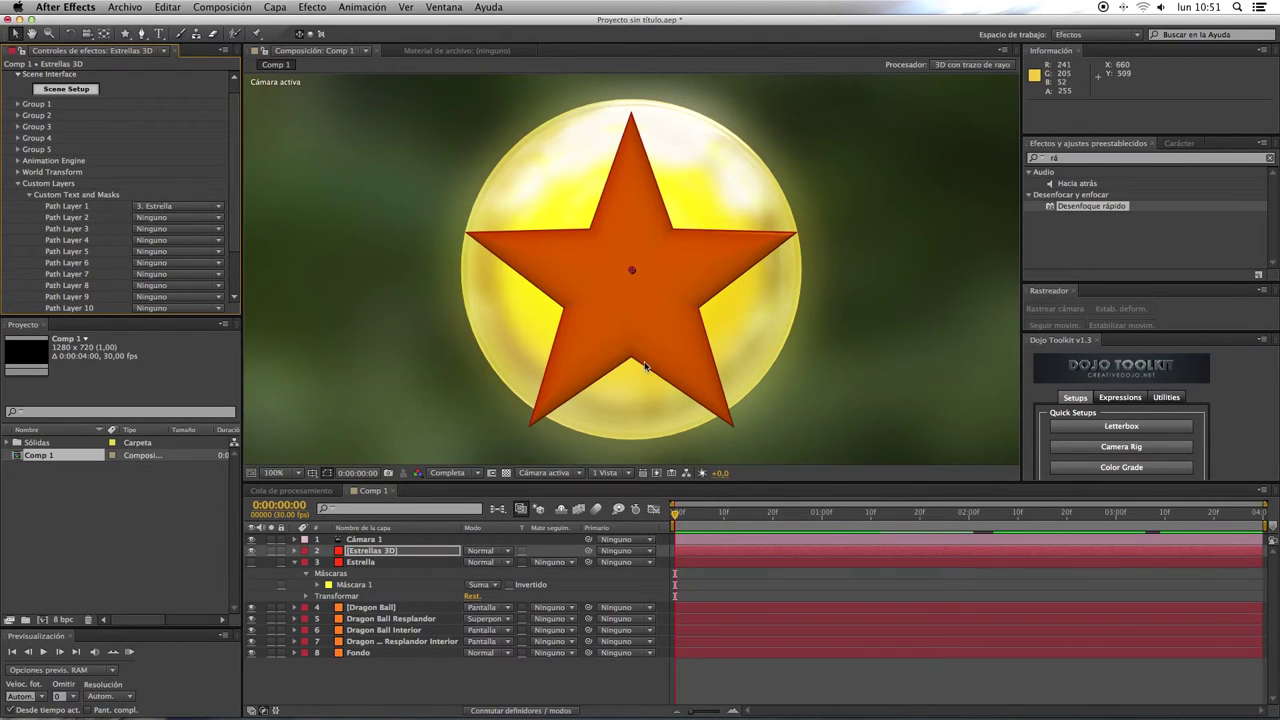
left_click(448, 474)
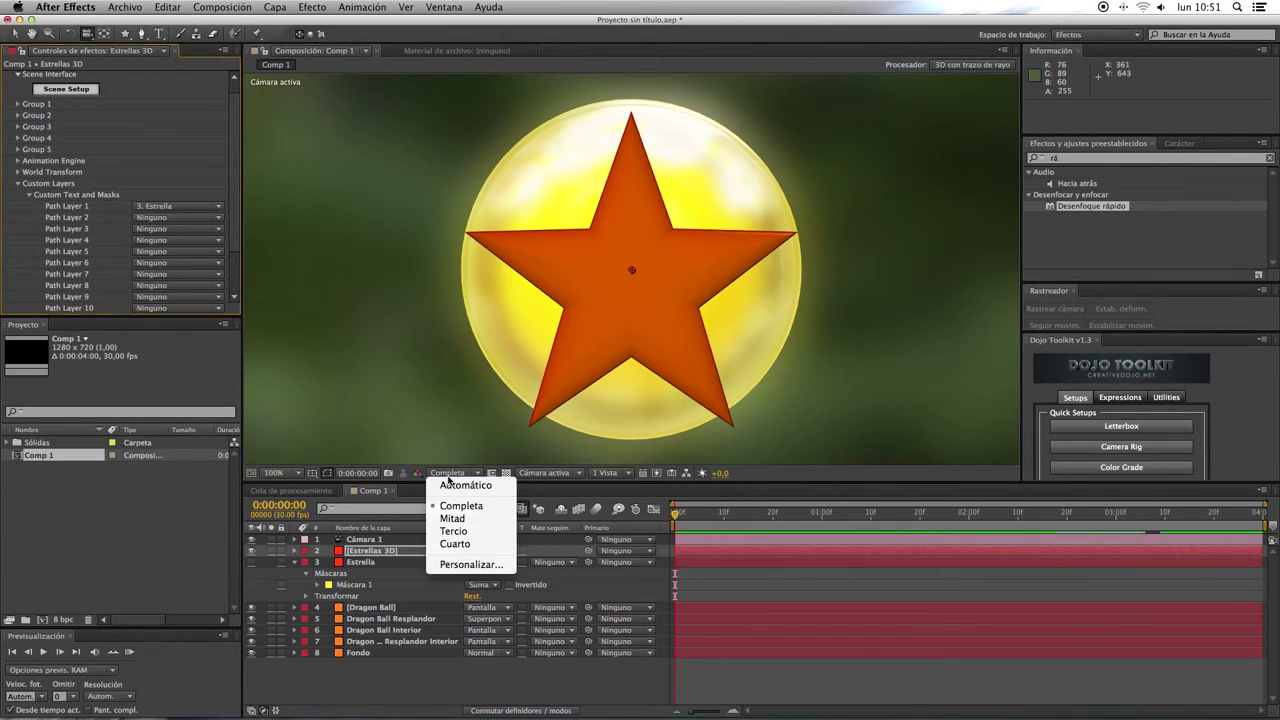
left_click(453, 531)
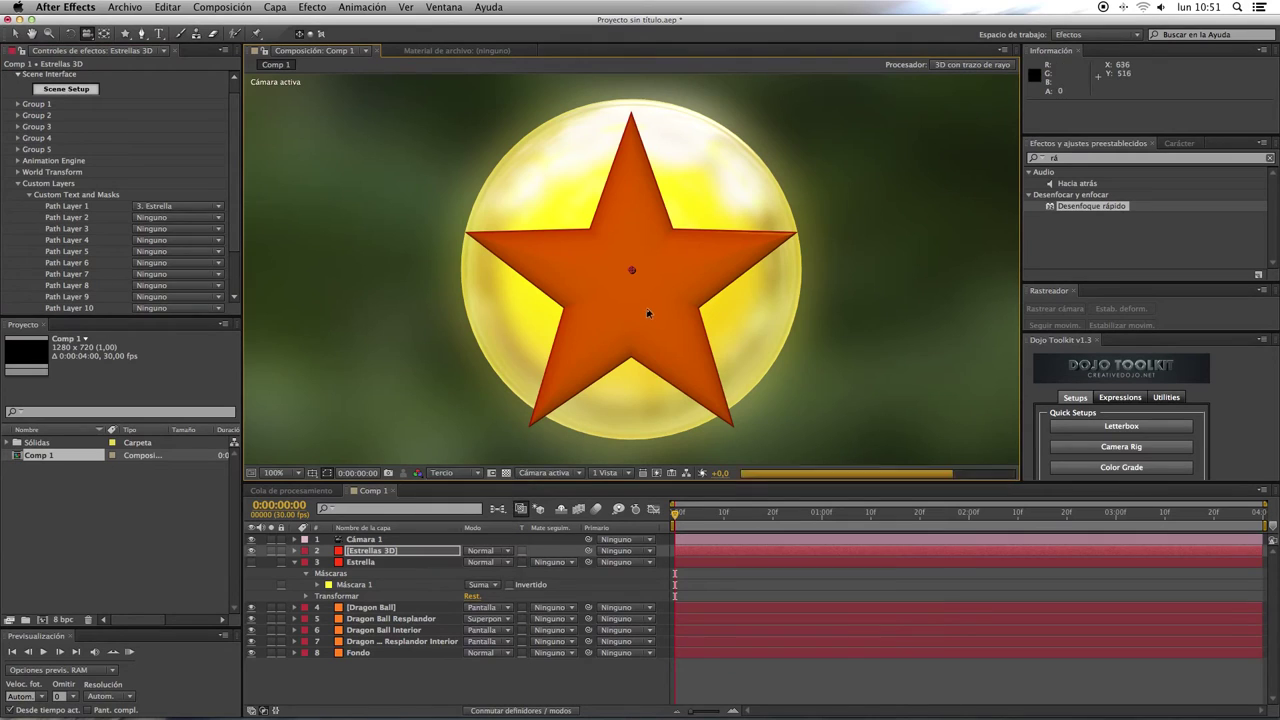
Reset Cámara 1's transform so the star is viewed front-on.
left_click(655, 285)
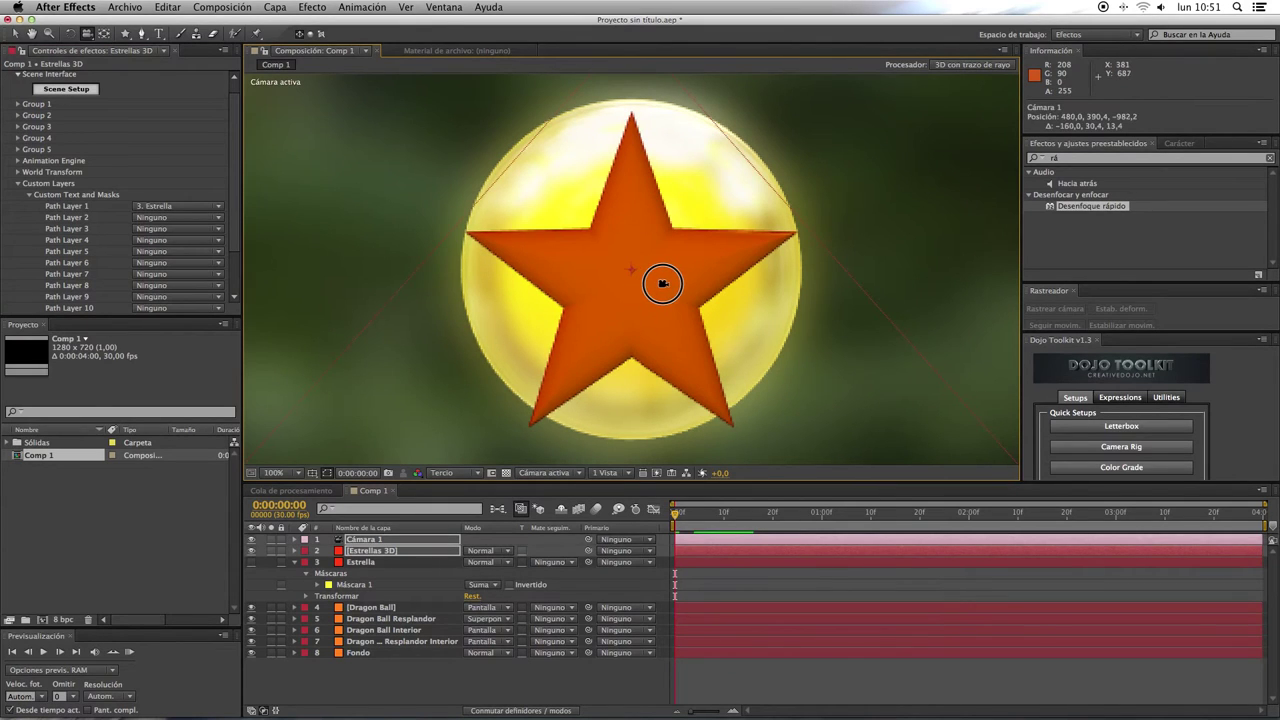
mouse_move(662, 284)
left_mouse_down()
mouse_move(774, 240)
mouse_move(936, 310)
left_mouse_up()
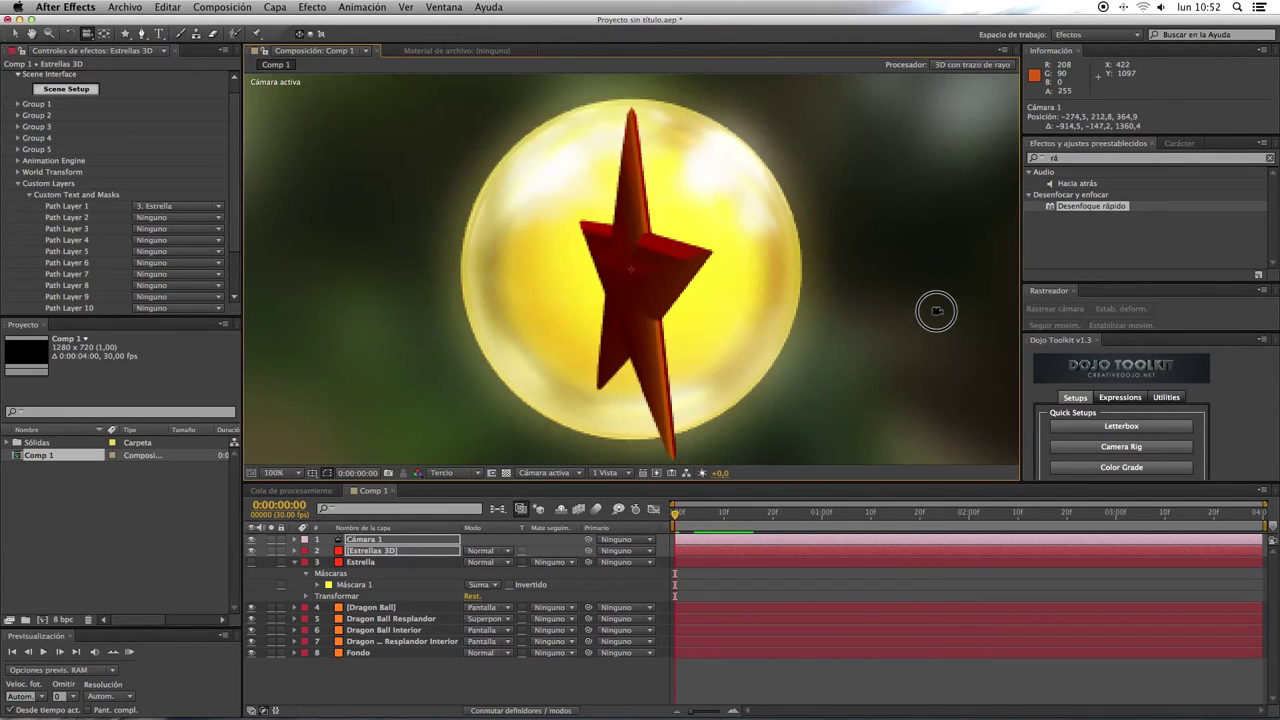
left_click_drag(751, 343, 536, 319)
key("super+z")
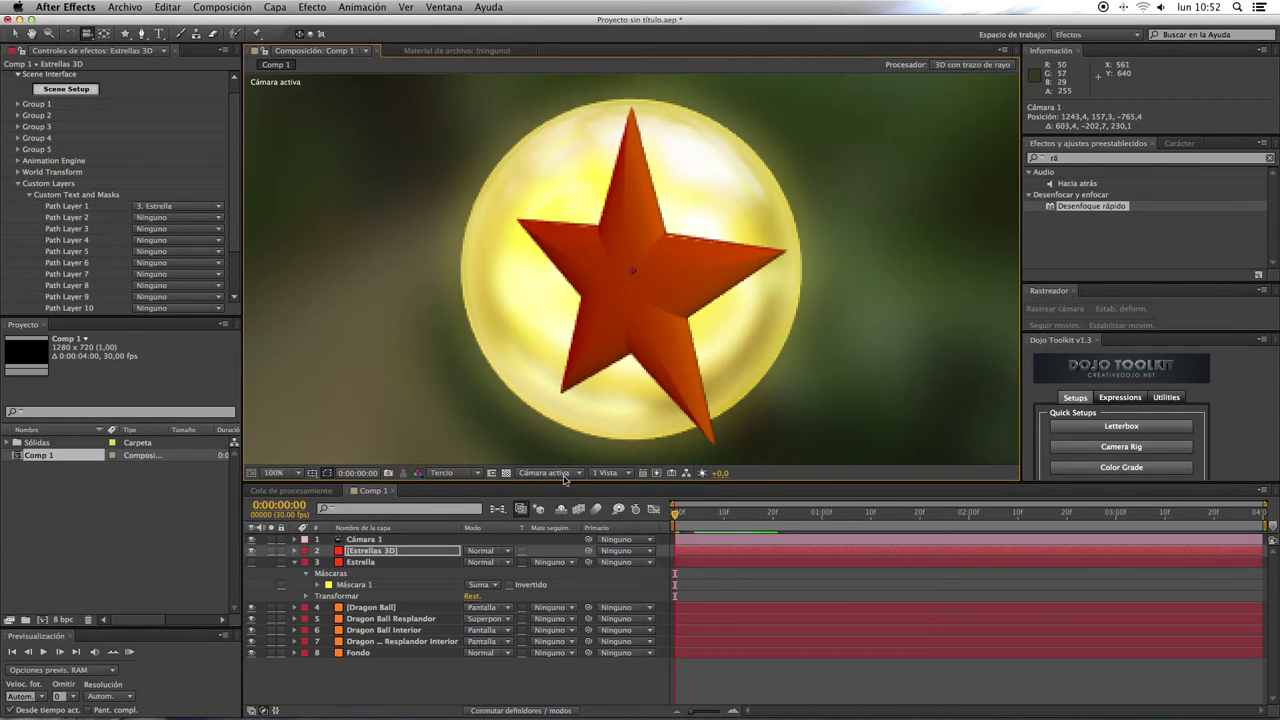
left_click(365, 541)
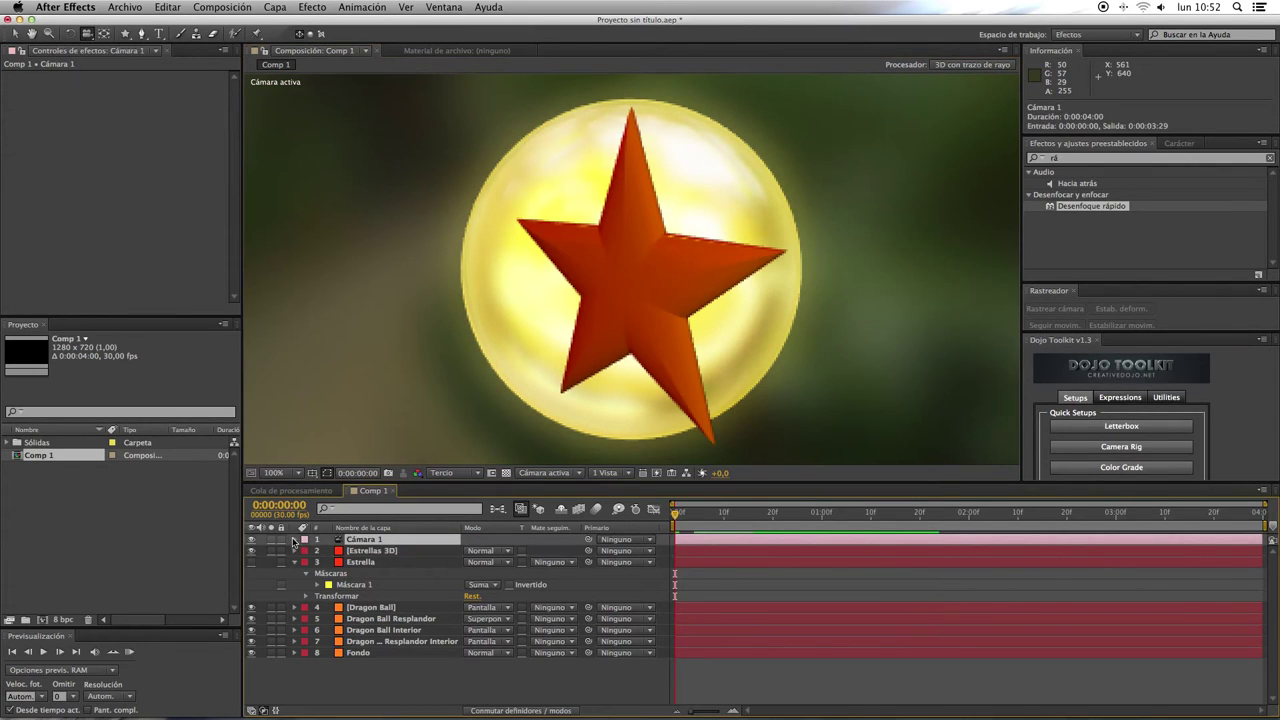
left_click(294, 540)
left_click(471, 551)
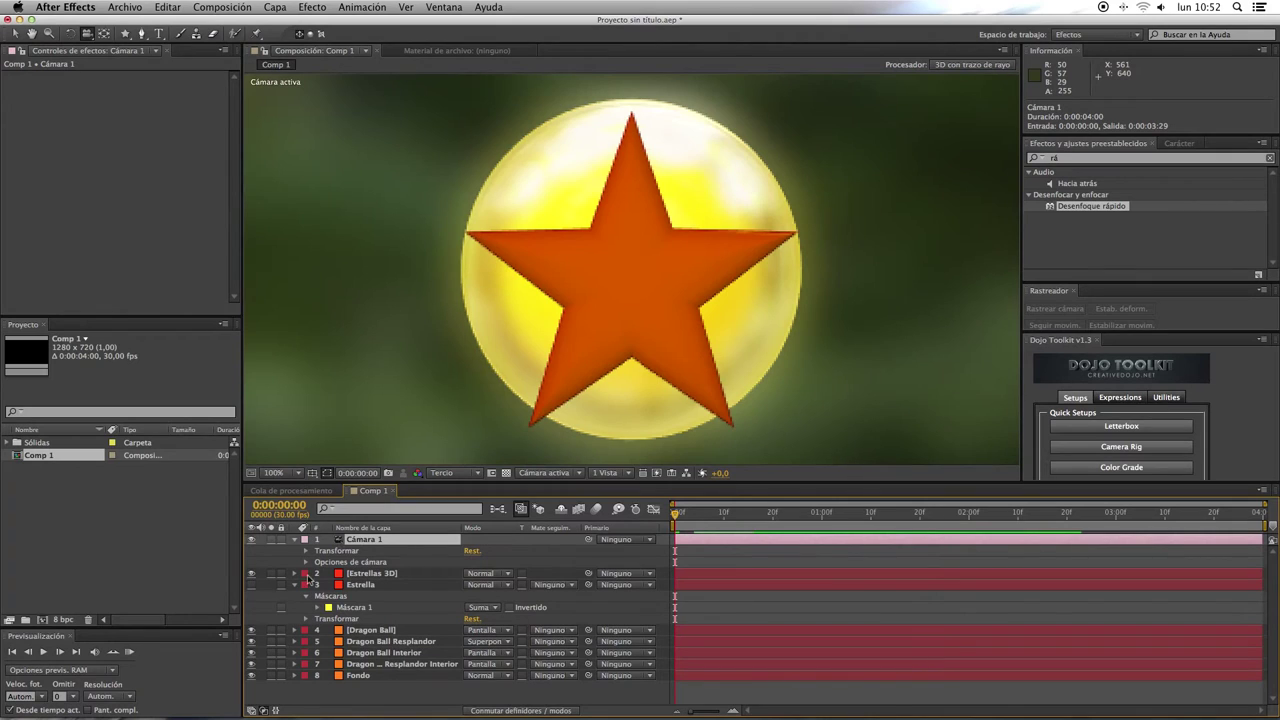
left_click(370, 573)
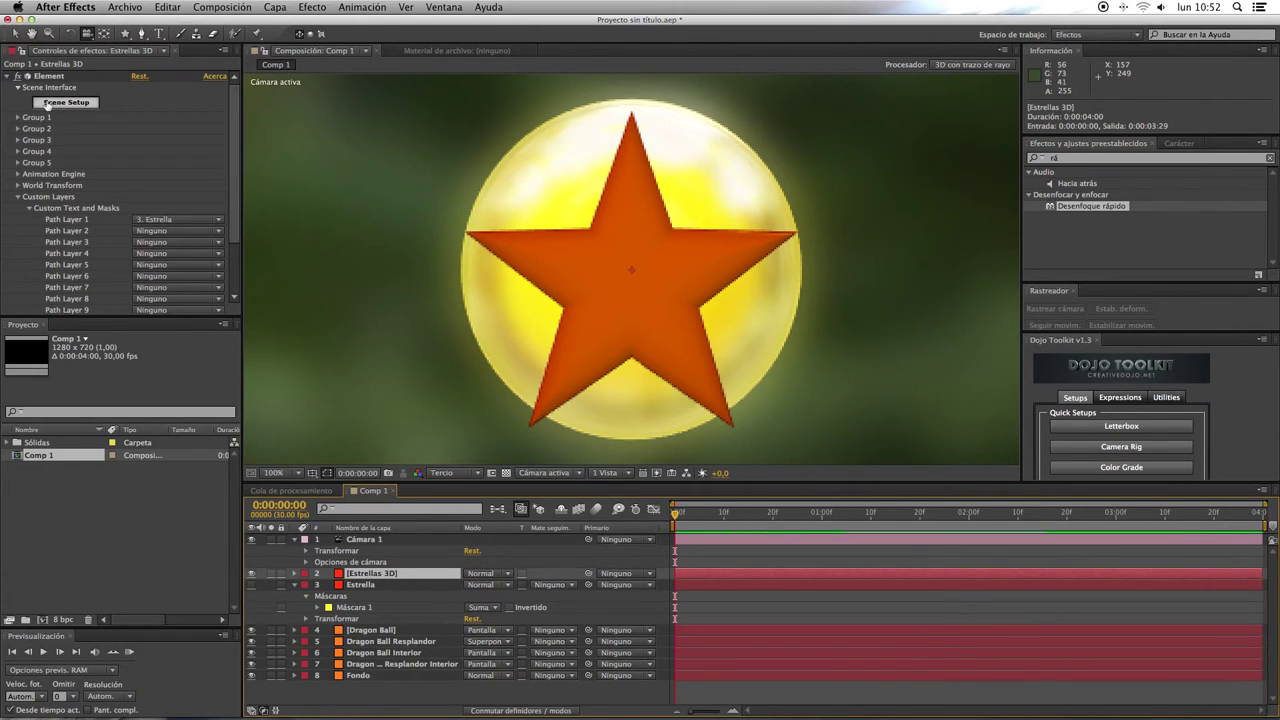
In Group 1's Particle Replicator, set Particle Count to 4 and Replicator Shape to Plane.
left_click(18, 118)
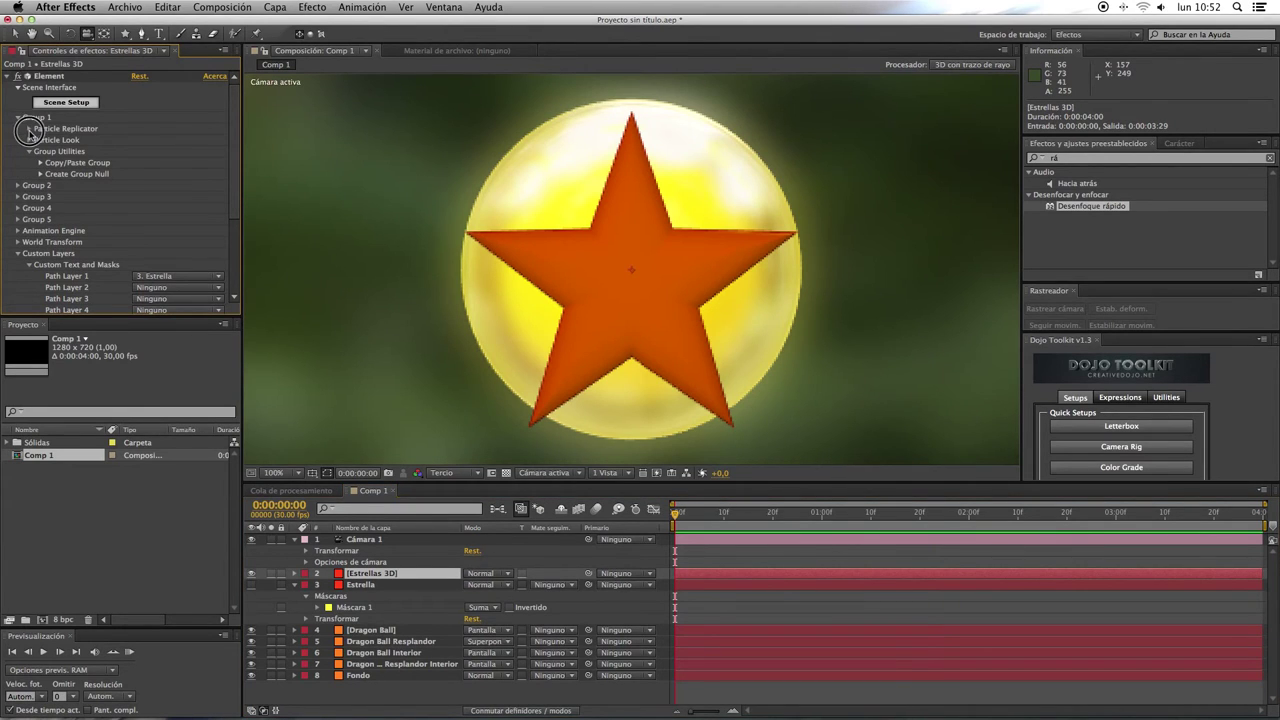
left_click(29, 130)
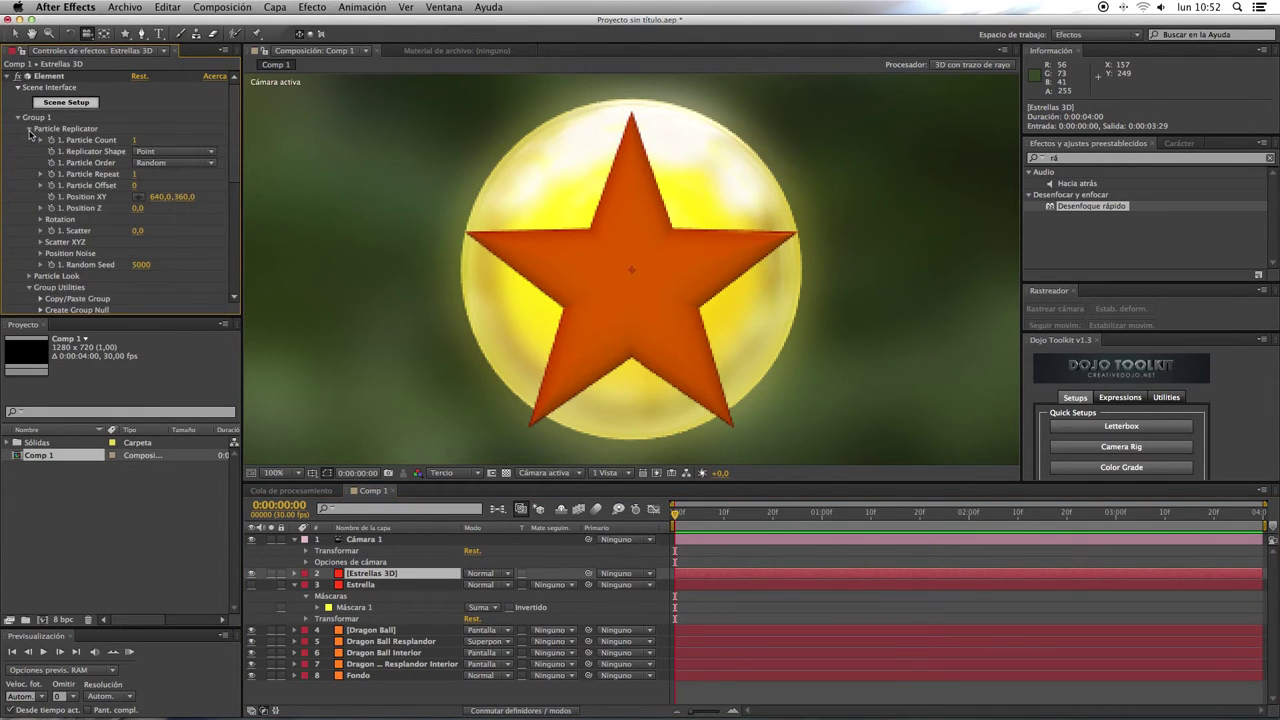
left_click(136, 142)
type("4")
key("Return")
left_click(193, 155)
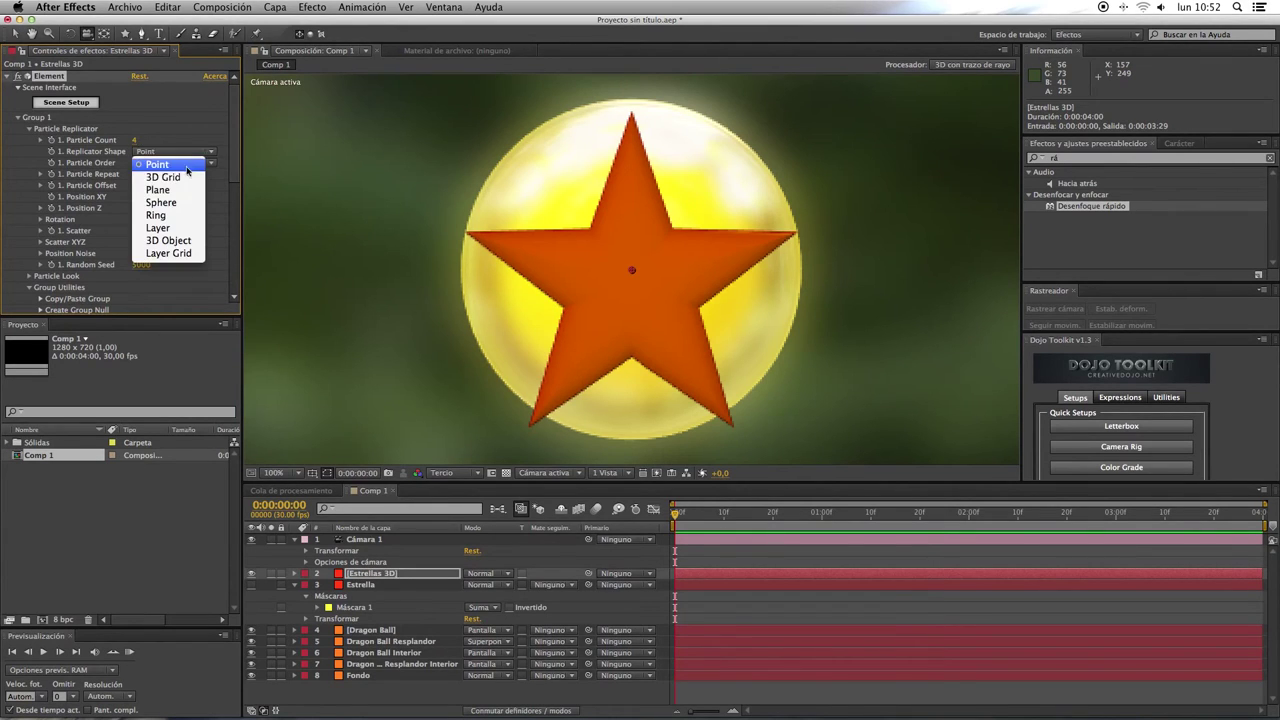
left_click(180, 191)
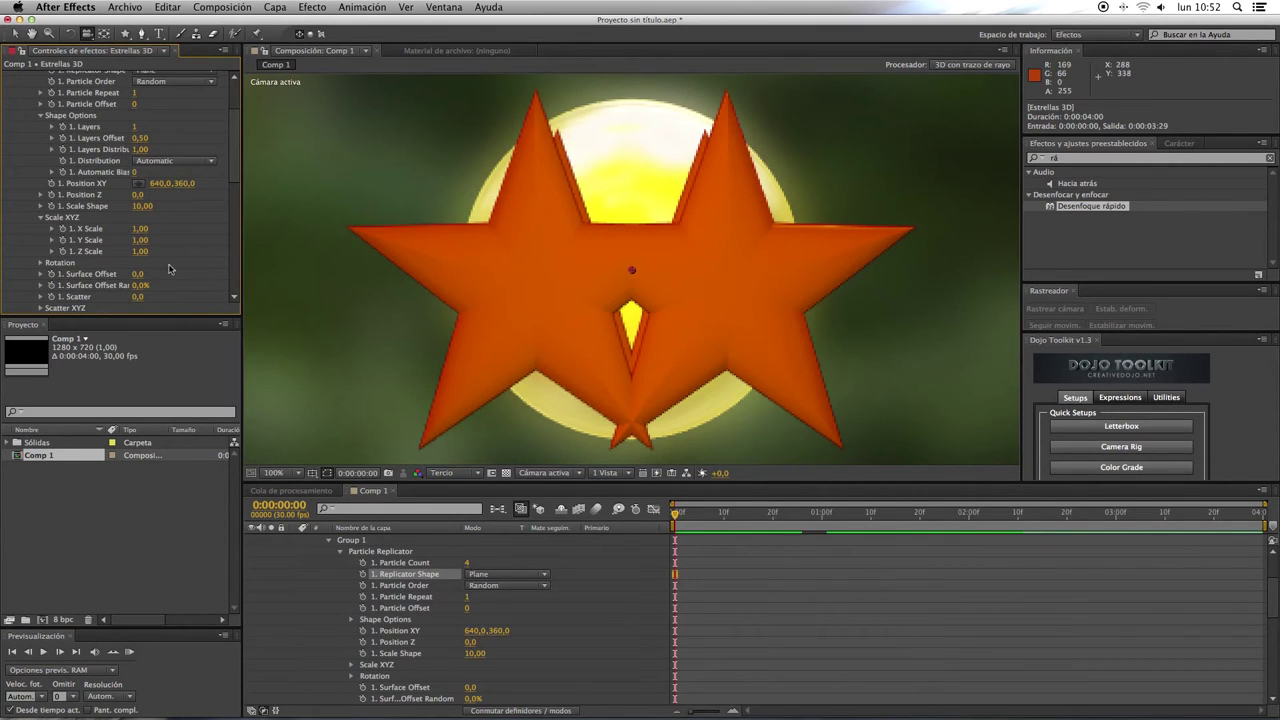
Shrink the stars in Particle Look to particle size 1,50.
scroll(165, 262, "down", 2)
scroll(165, 262, "down", 4)
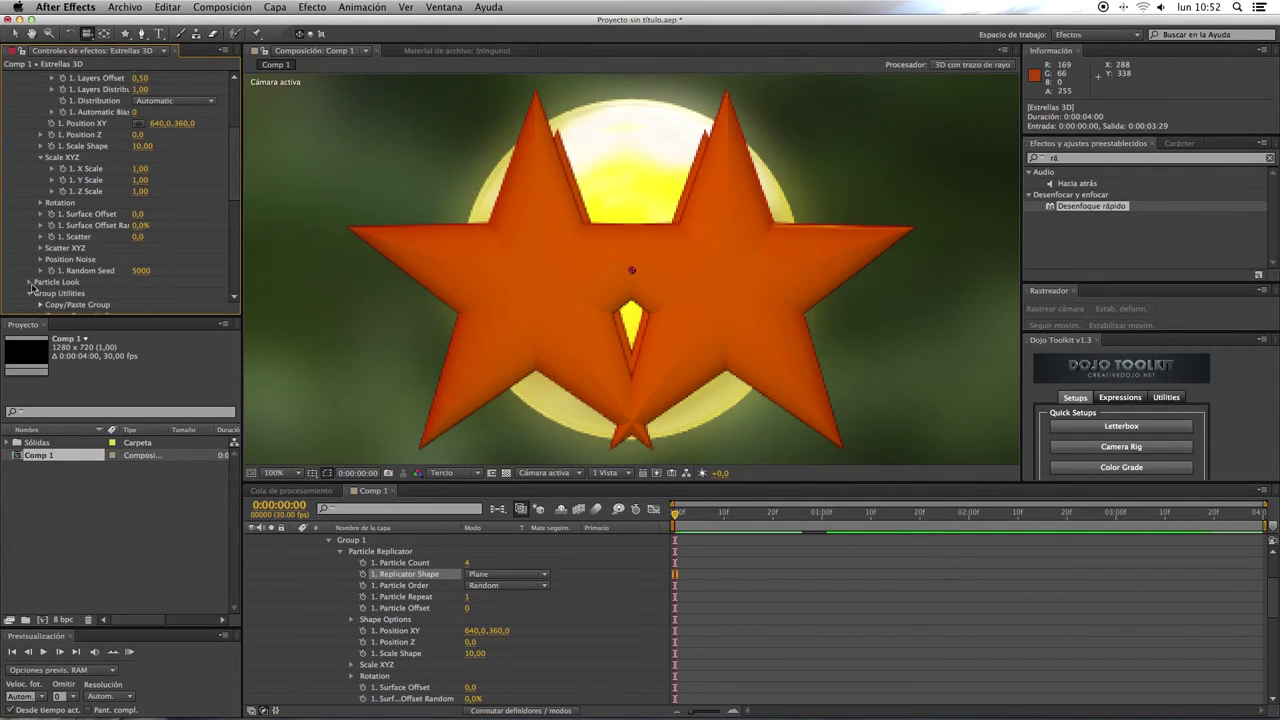
left_click(30, 284)
scroll(35, 287, "down", 6)
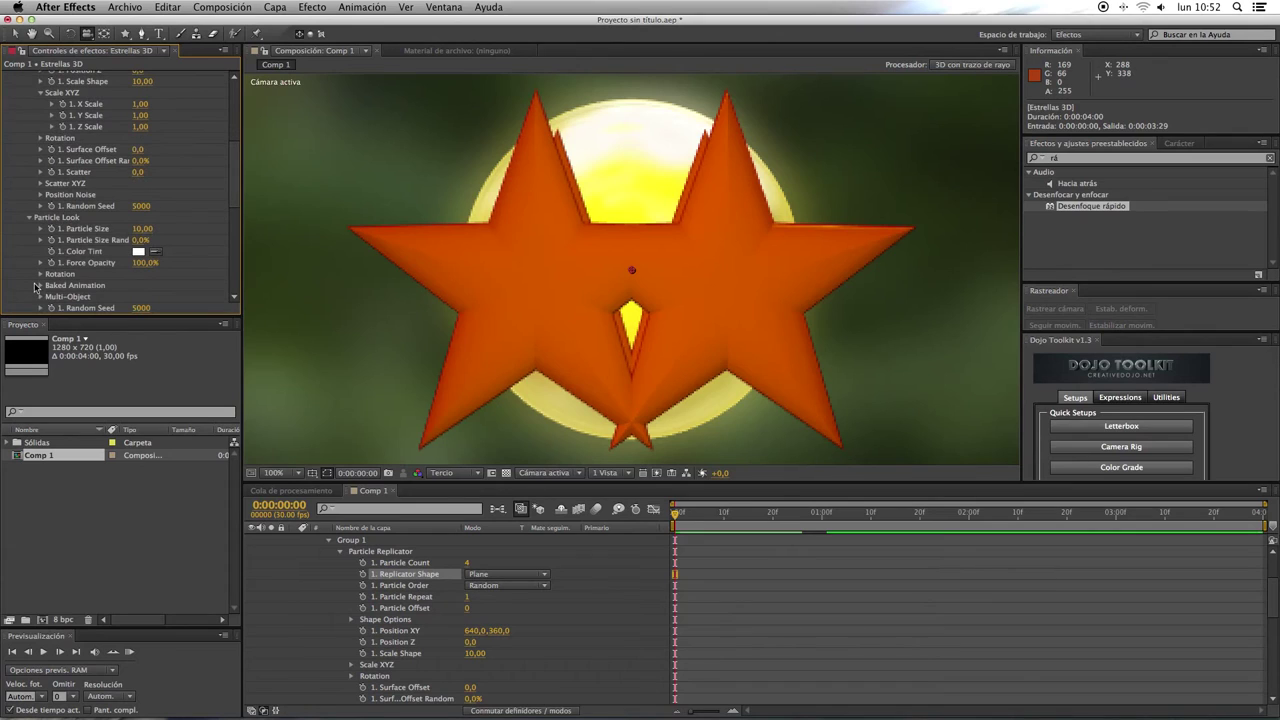
left_click(137, 229)
type("2,3")
key("Return")
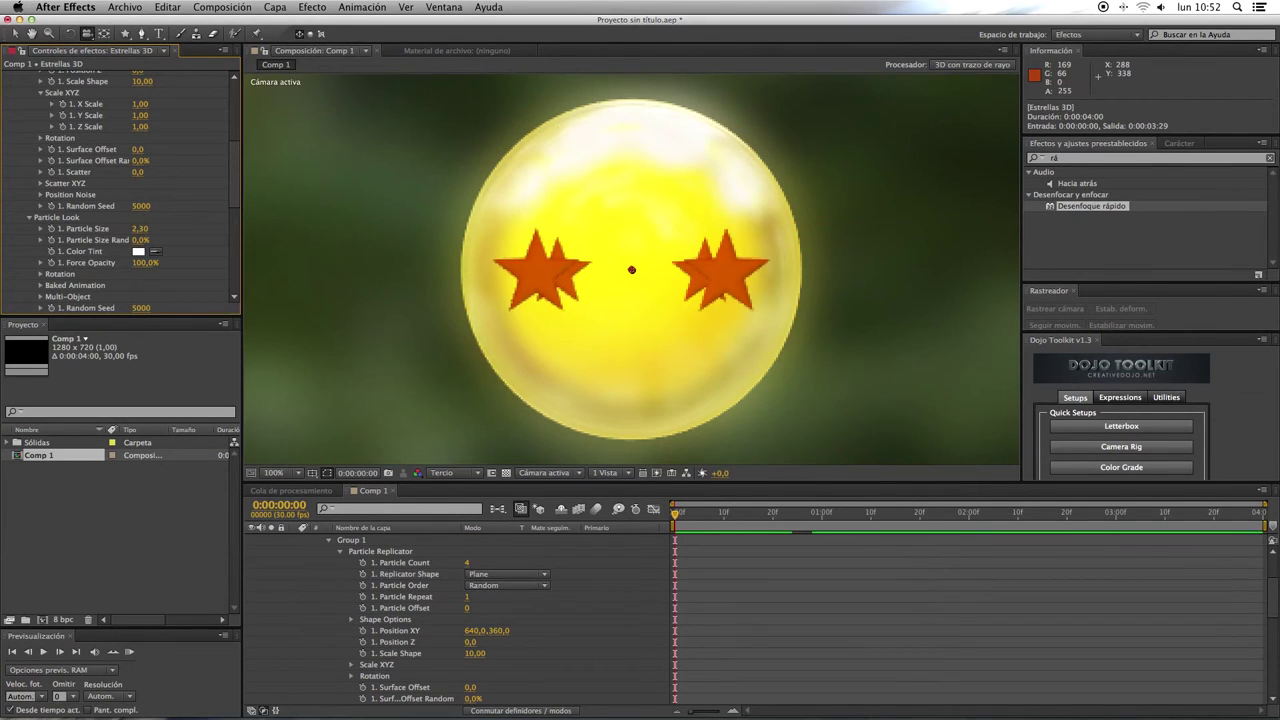
left_click(140, 230)
type("1,5")
key("Return")
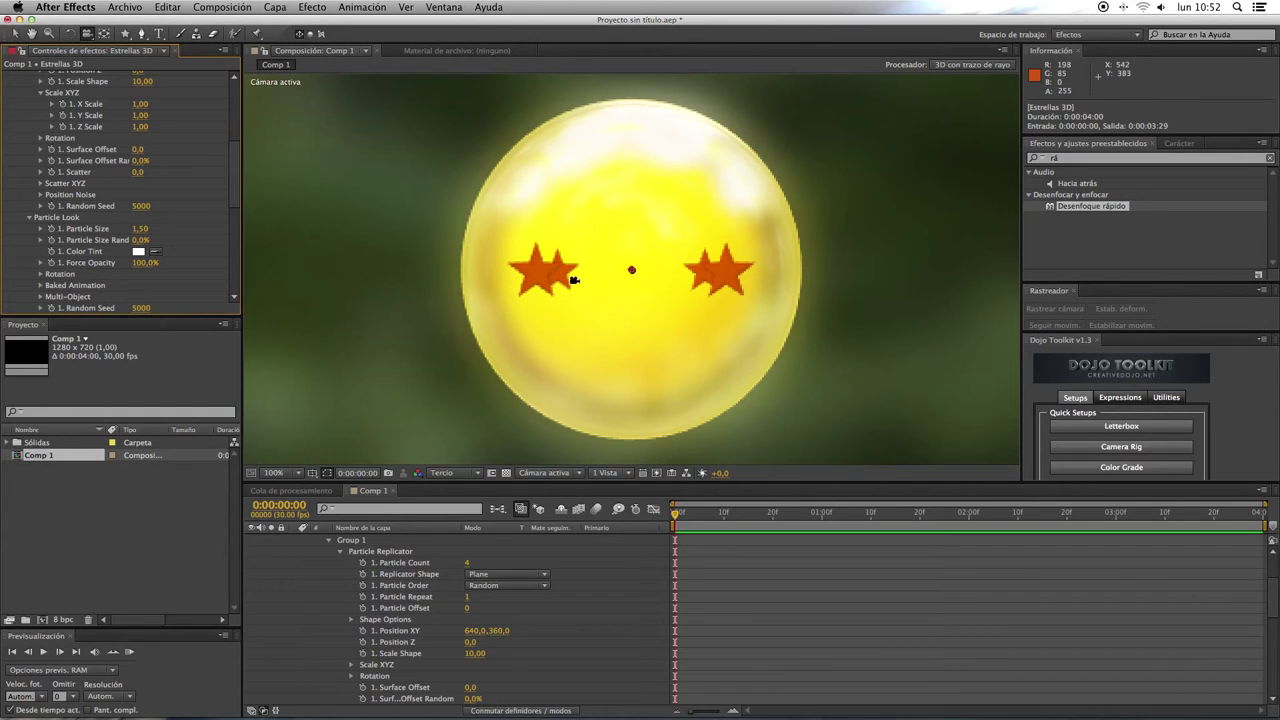
Set the Element shape's X Rotation to -90°.
mouse_move(597, 289)
left_mouse_down()
mouse_move(600, 315)
mouse_move(594, 290)
left_mouse_up()
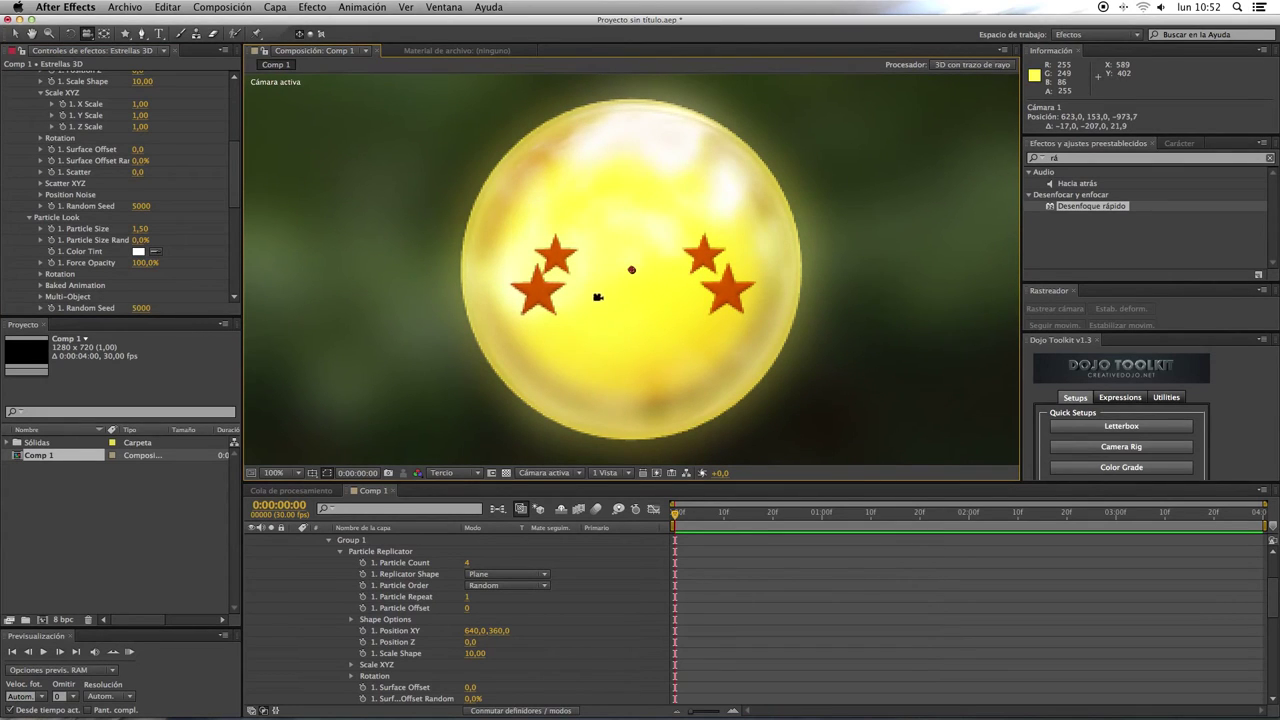
key("super+z")
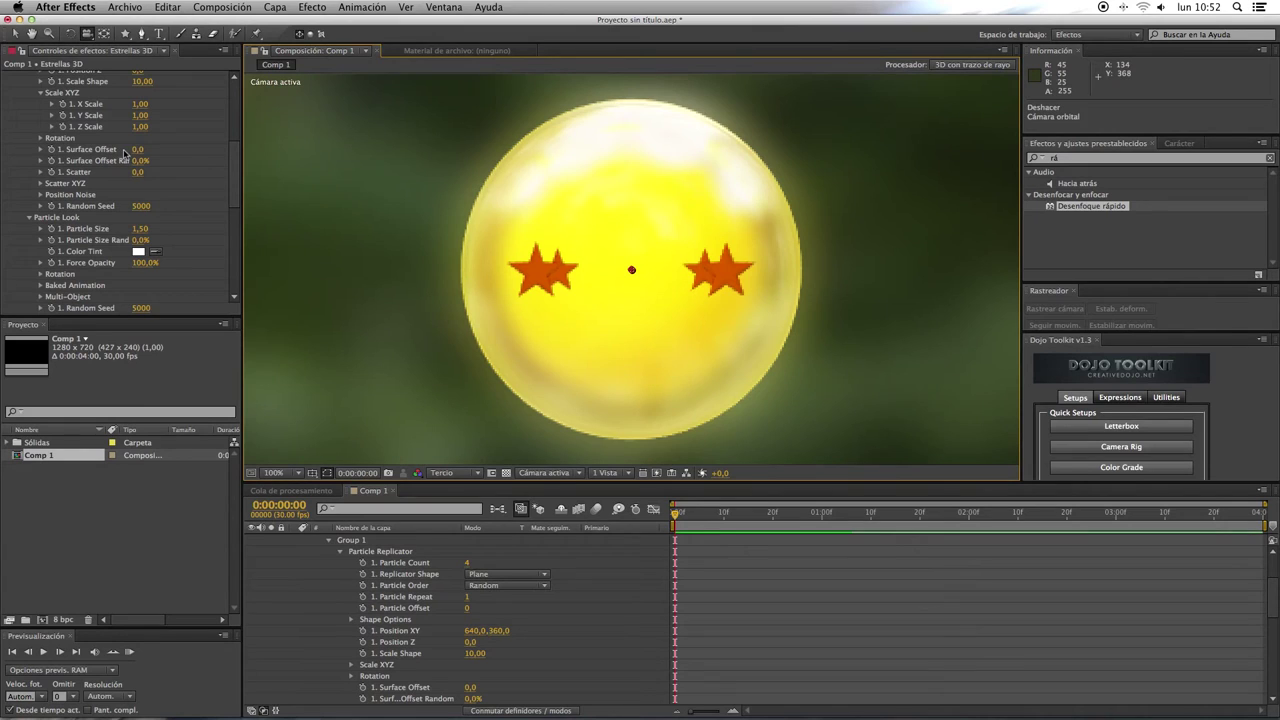
scroll(200, 140, "up", 5)
scroll(237, 155, "down", 6)
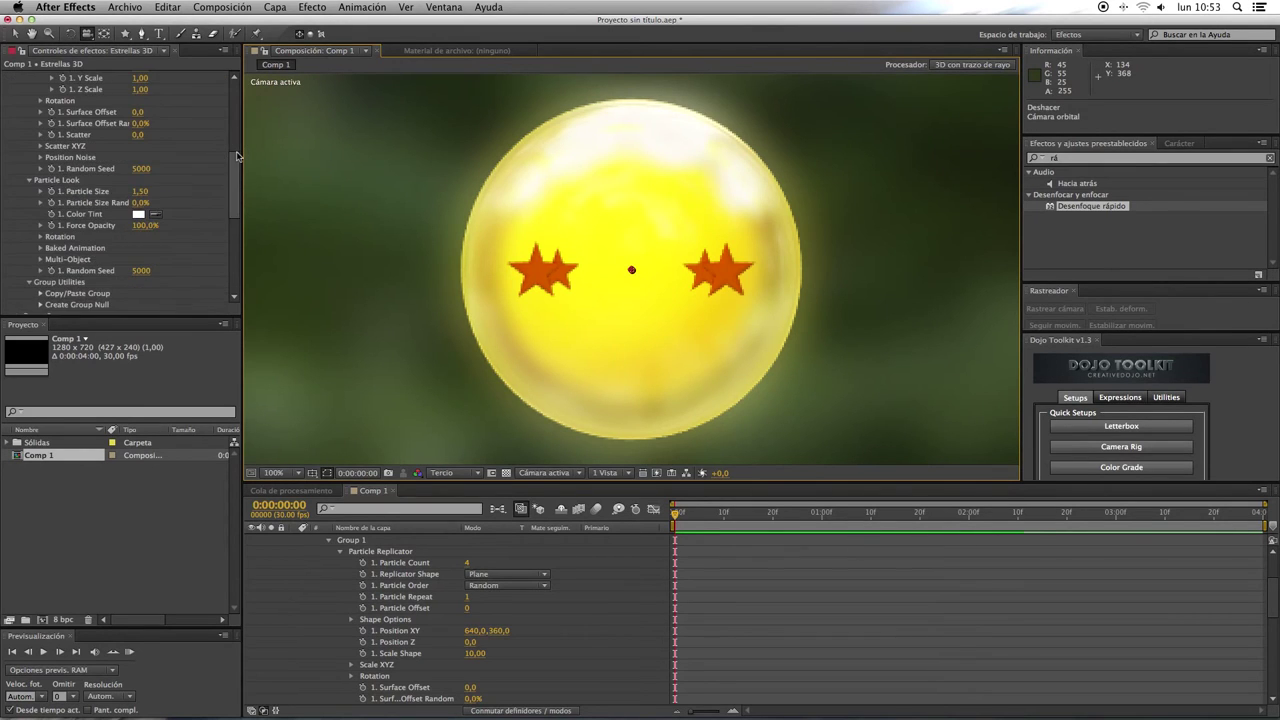
scroll(240, 140, "up", 5)
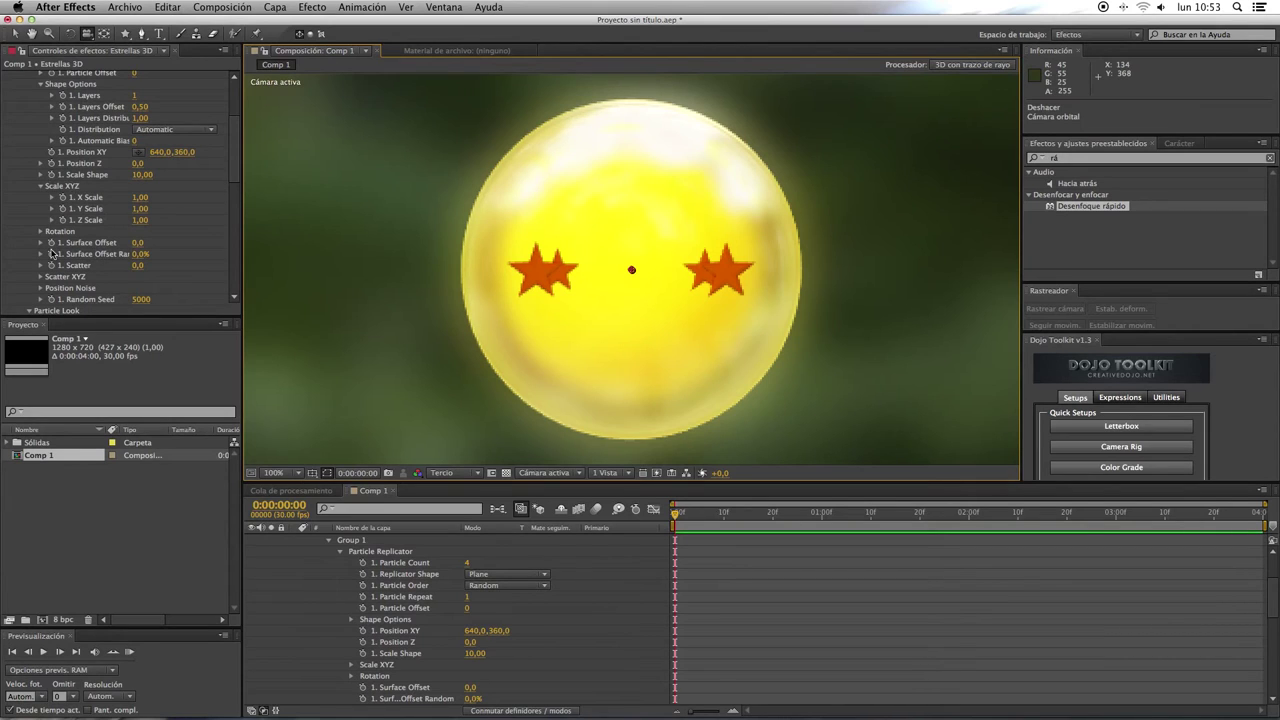
left_click(41, 231)
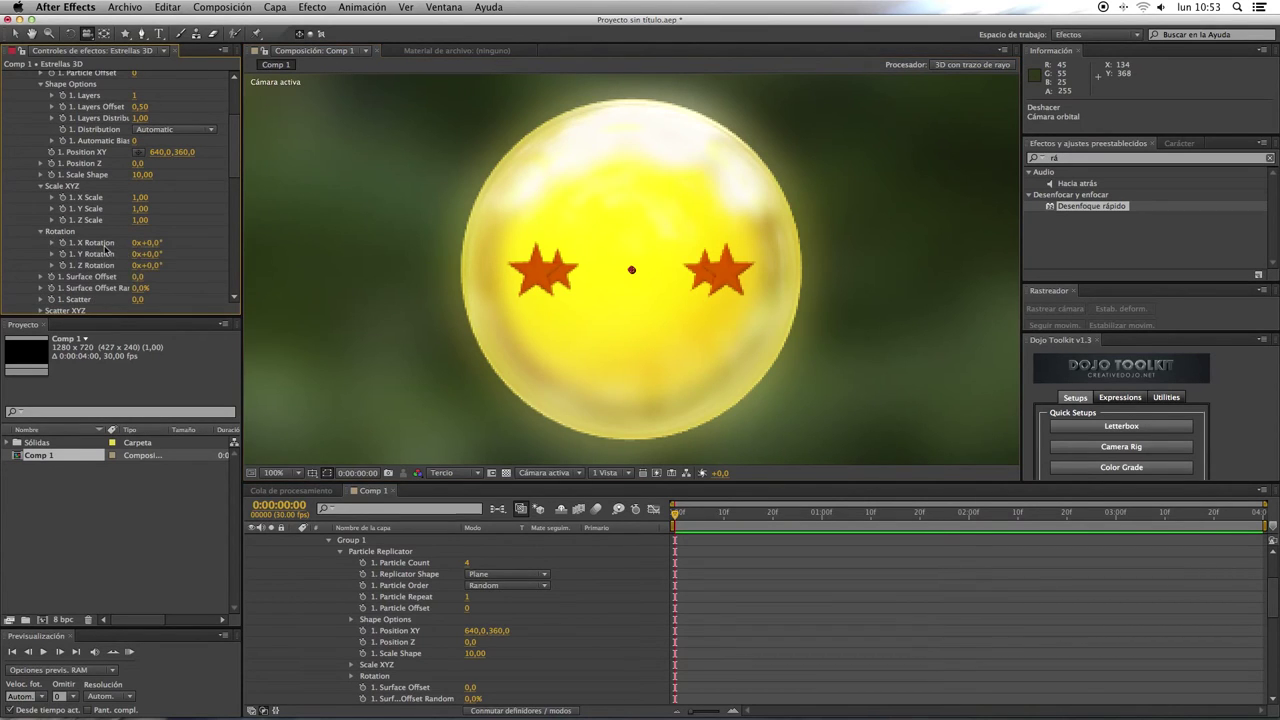
left_click(155, 255)
type("-90")
key("Return")
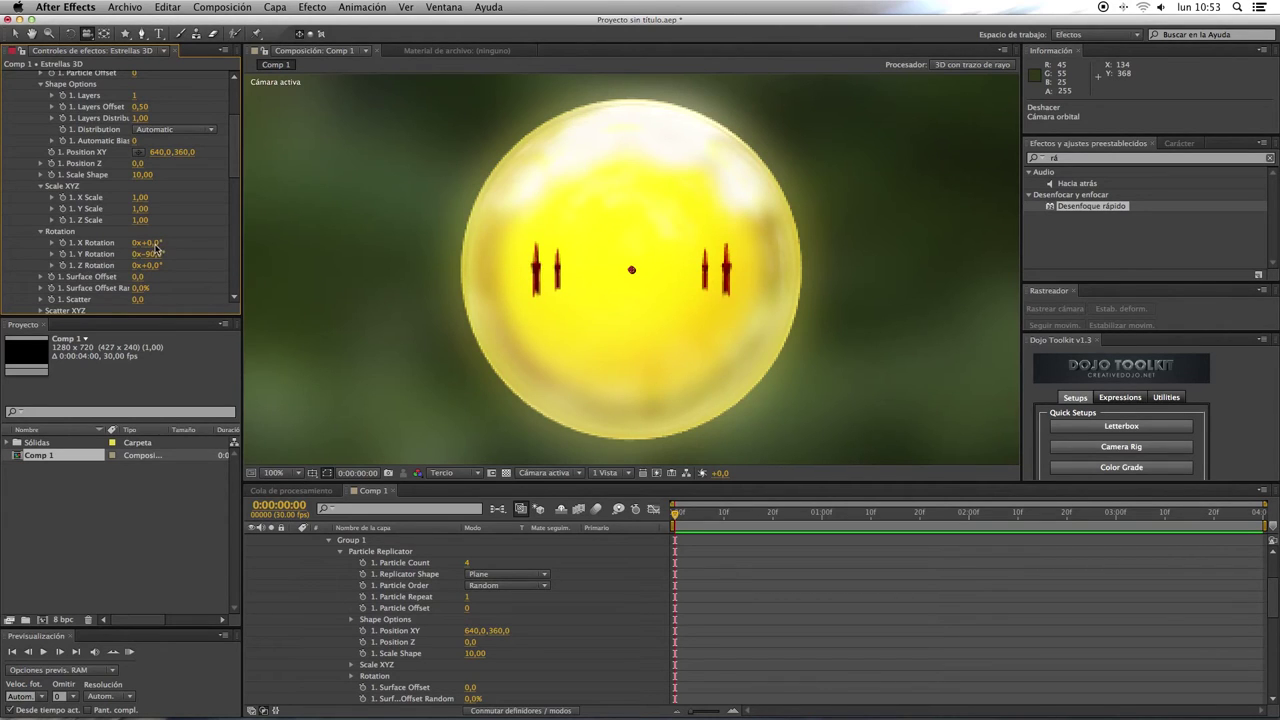
key("ctrl+z")
left_click(150, 242)
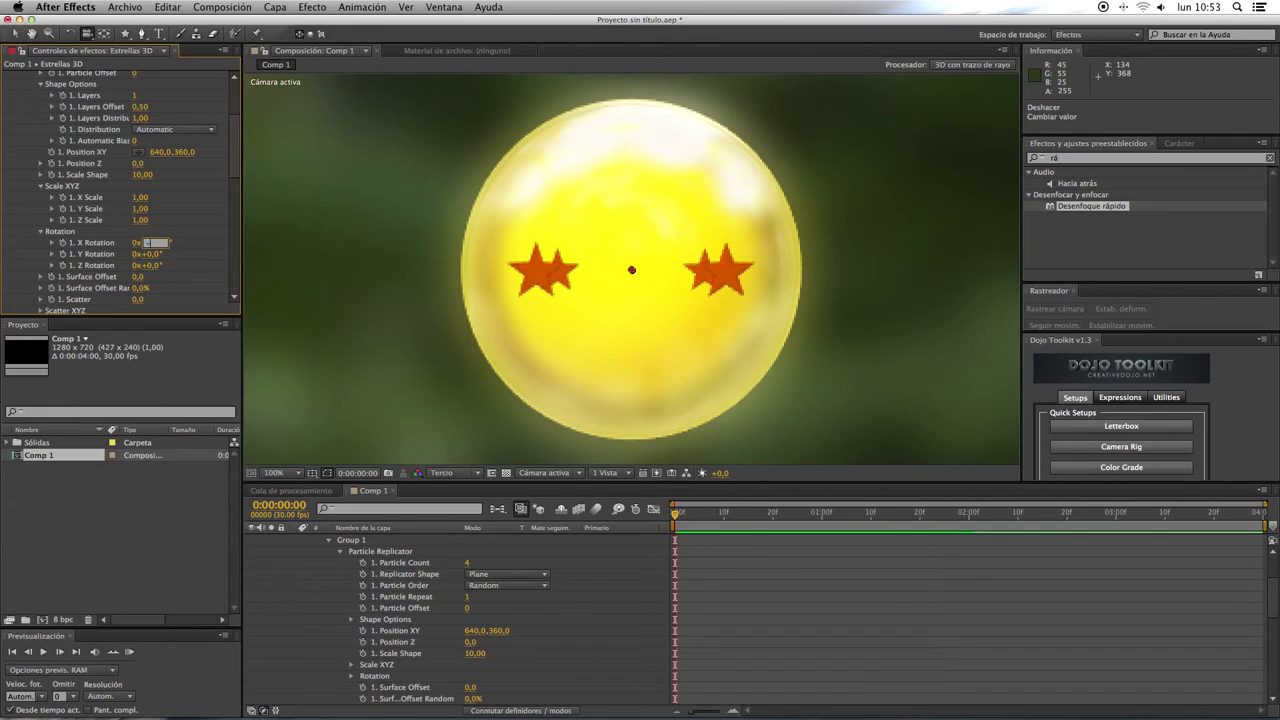
type("-90")
key("Return")
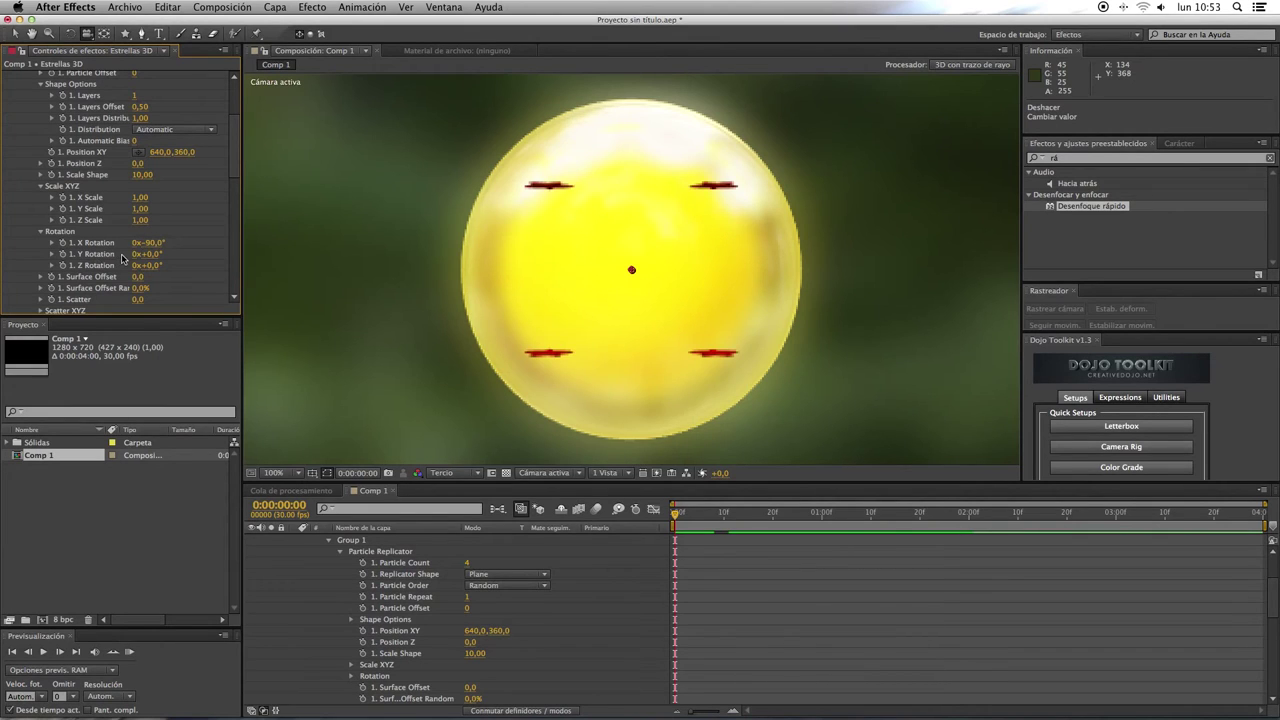
Set the particles' X Rotation to +90° so the four stars face front.
scroll(122, 259, "down", 3)
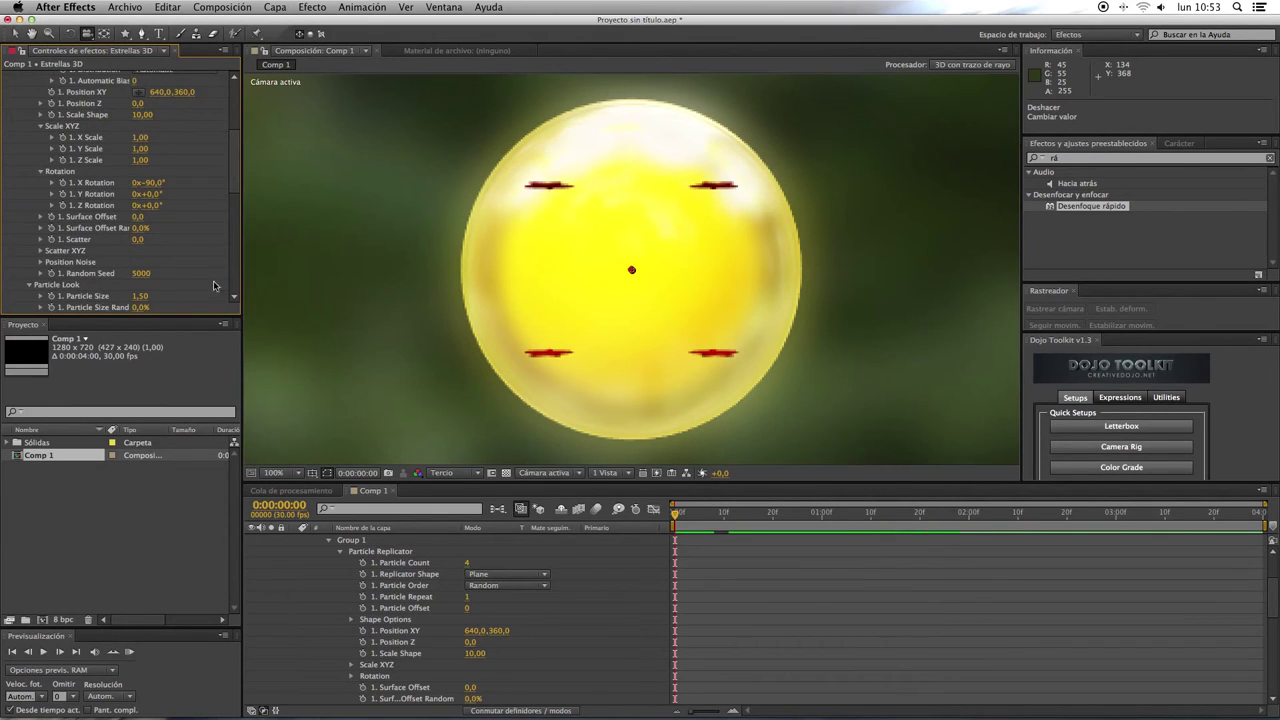
left_click_drag(234, 145, 234, 207)
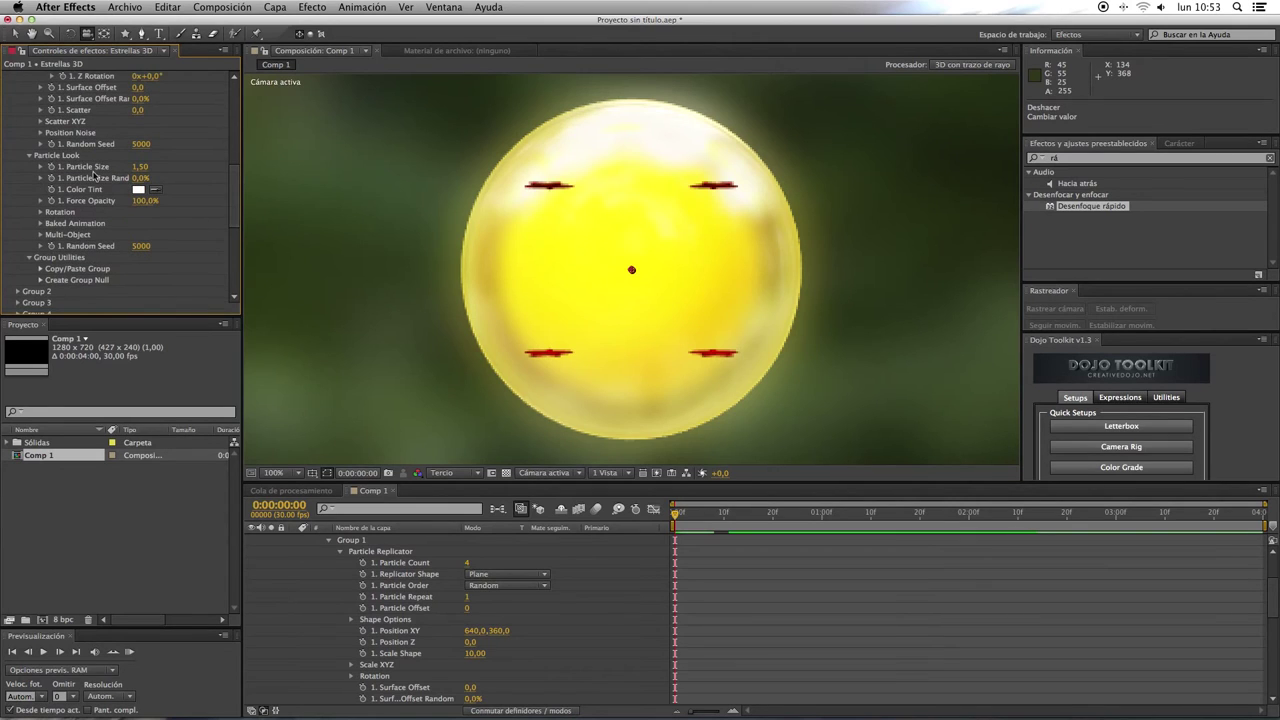
left_click(42, 212)
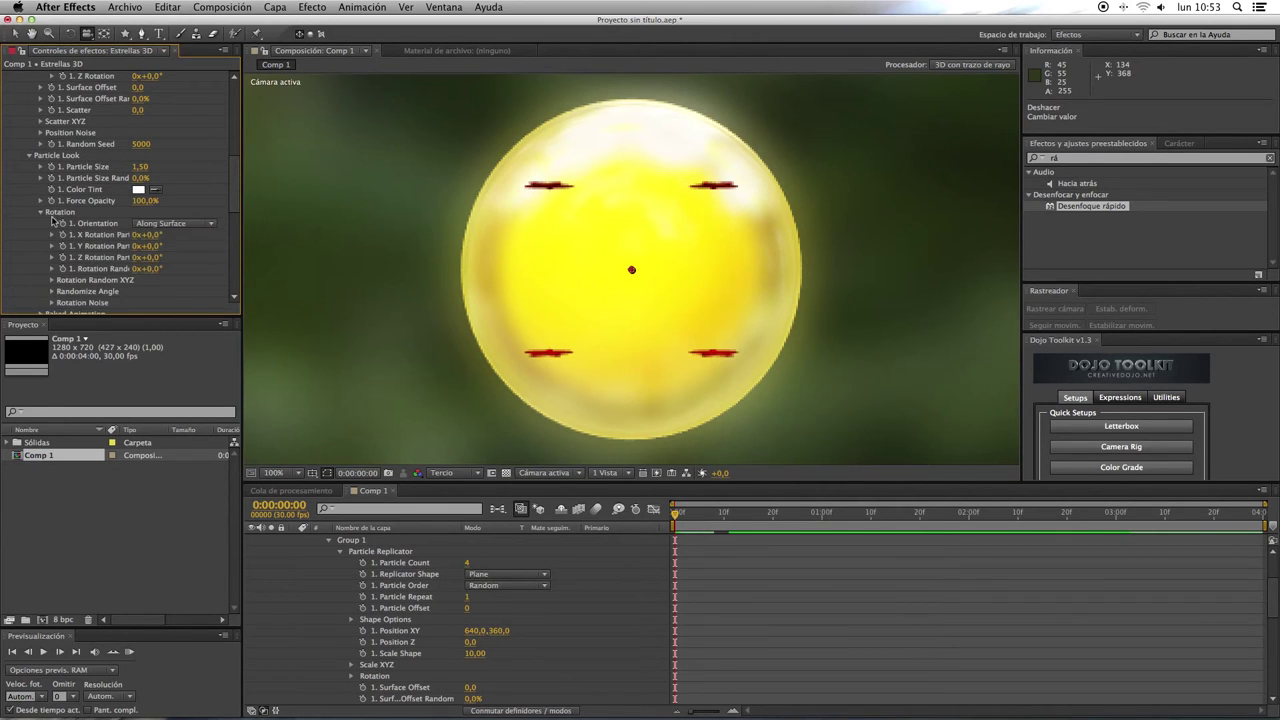
left_click(155, 246)
key("Return")
key("super+z")
left_click(150, 234)
key("Return")
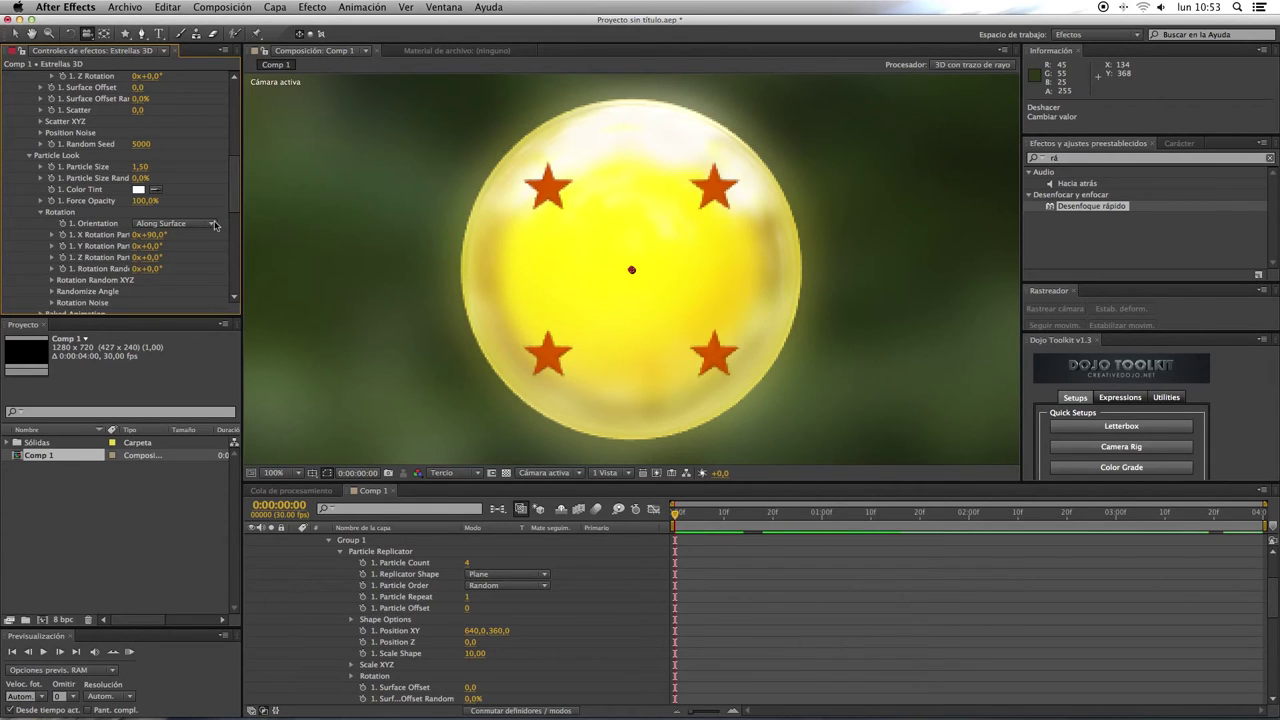
left_click_drag(234, 190, 236, 124)
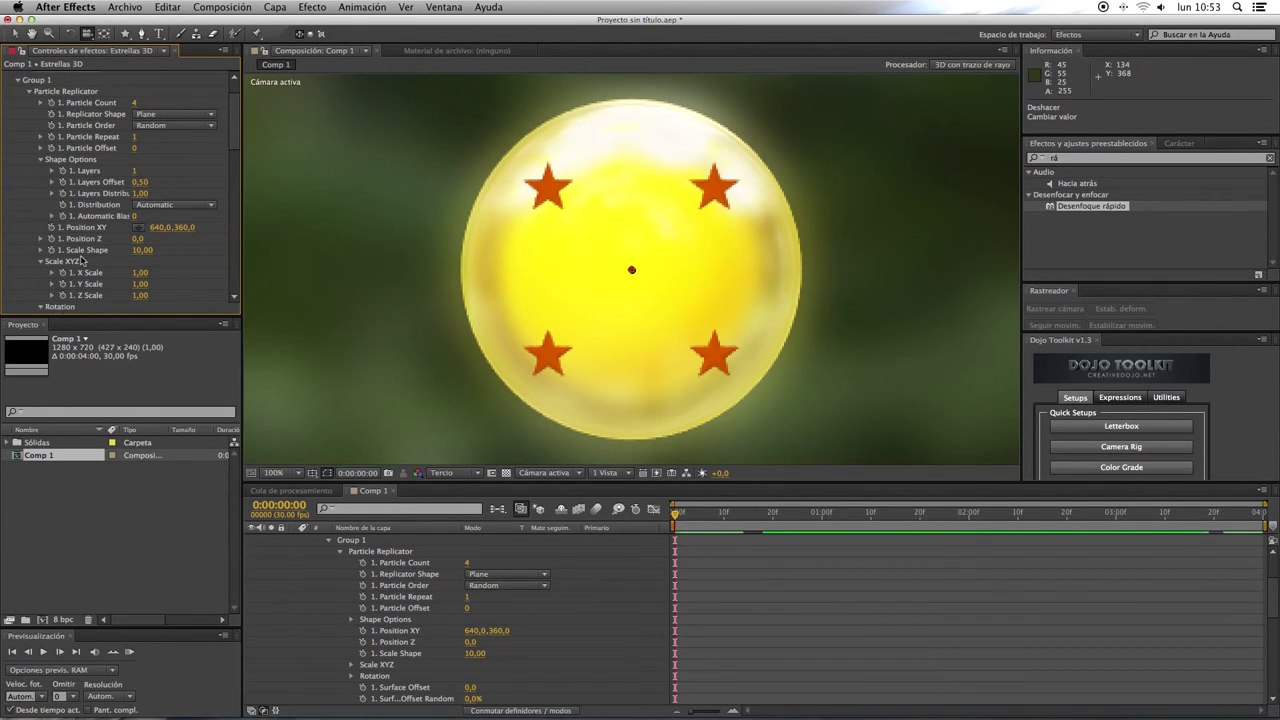
Set Element's Scale Shape to 5 and Particle Size to 1.20.
left_click(142, 250)
type("5")
key("Return")
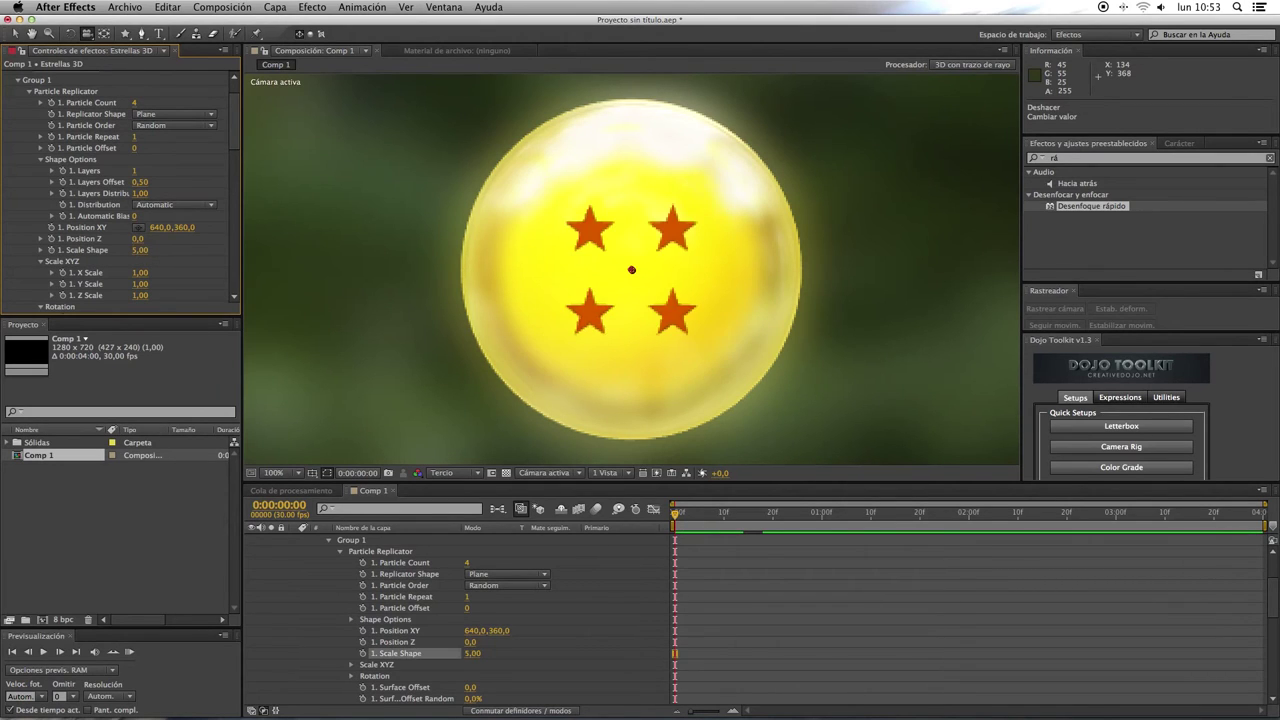
scroll(140, 260, "down", 3)
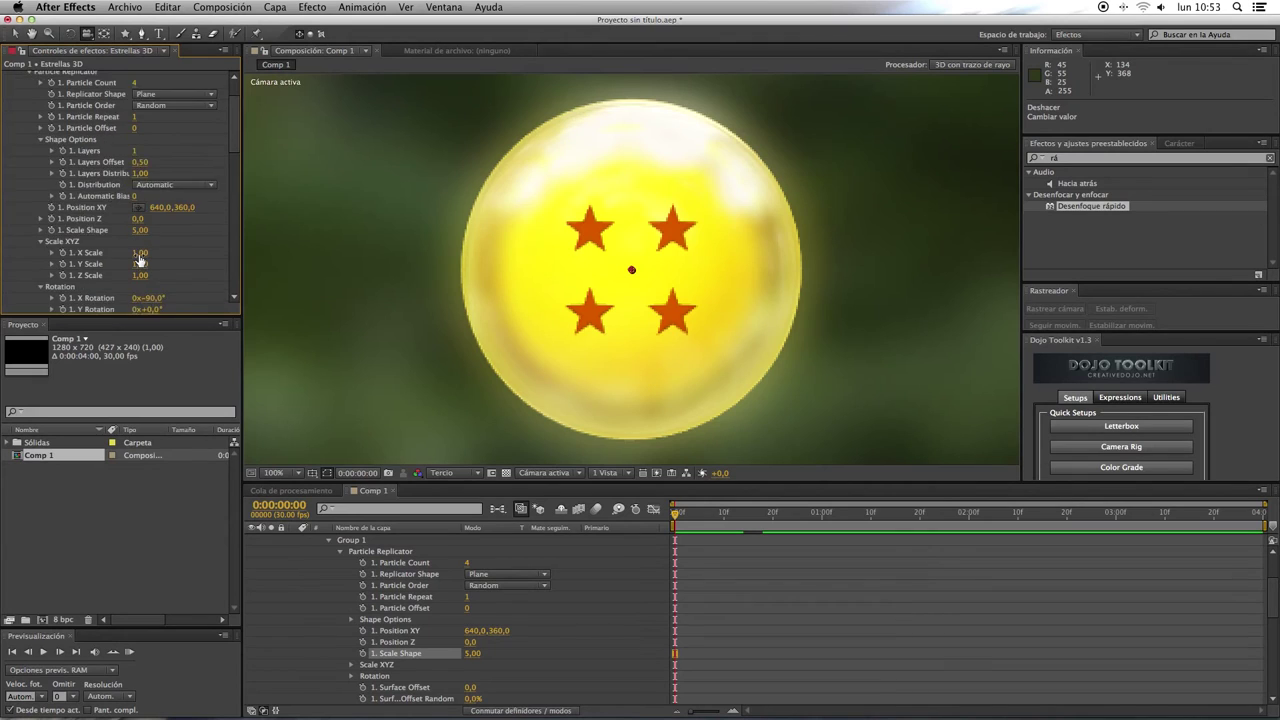
scroll(136, 262, "down", 1)
scroll(133, 265, "down", 2)
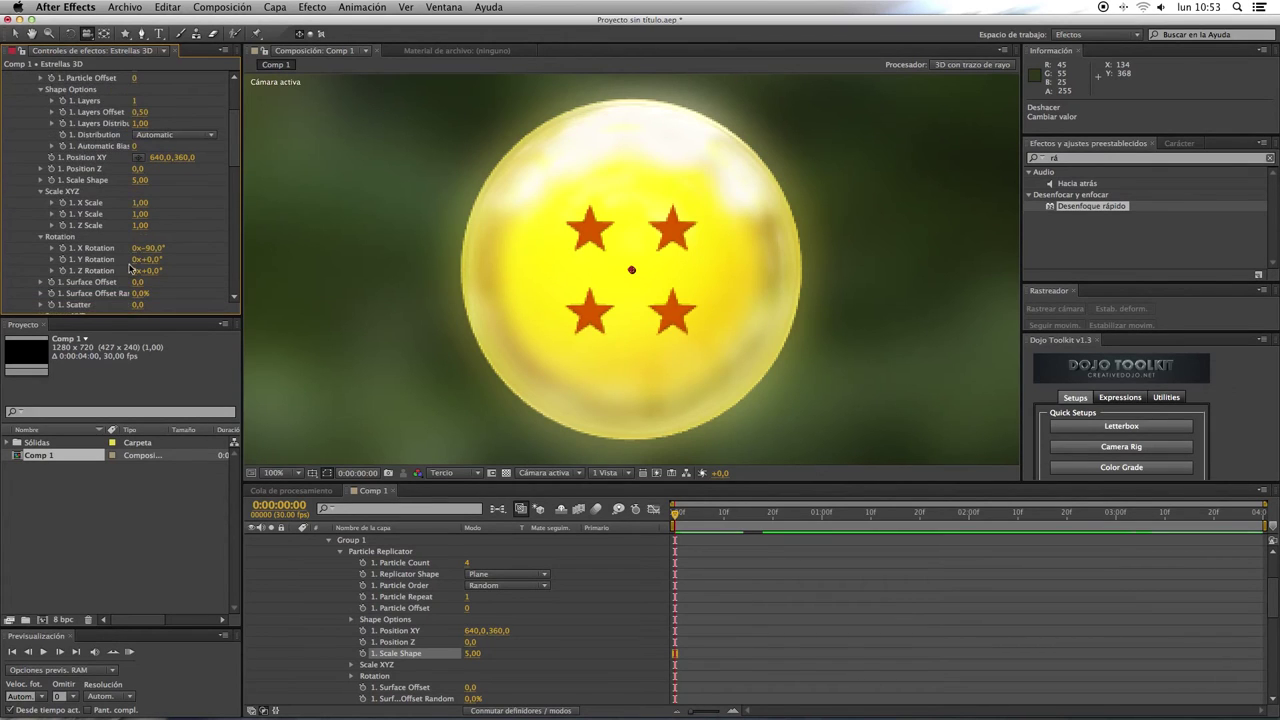
scroll(129, 268, "down", 1)
scroll(140, 301, "down", 1)
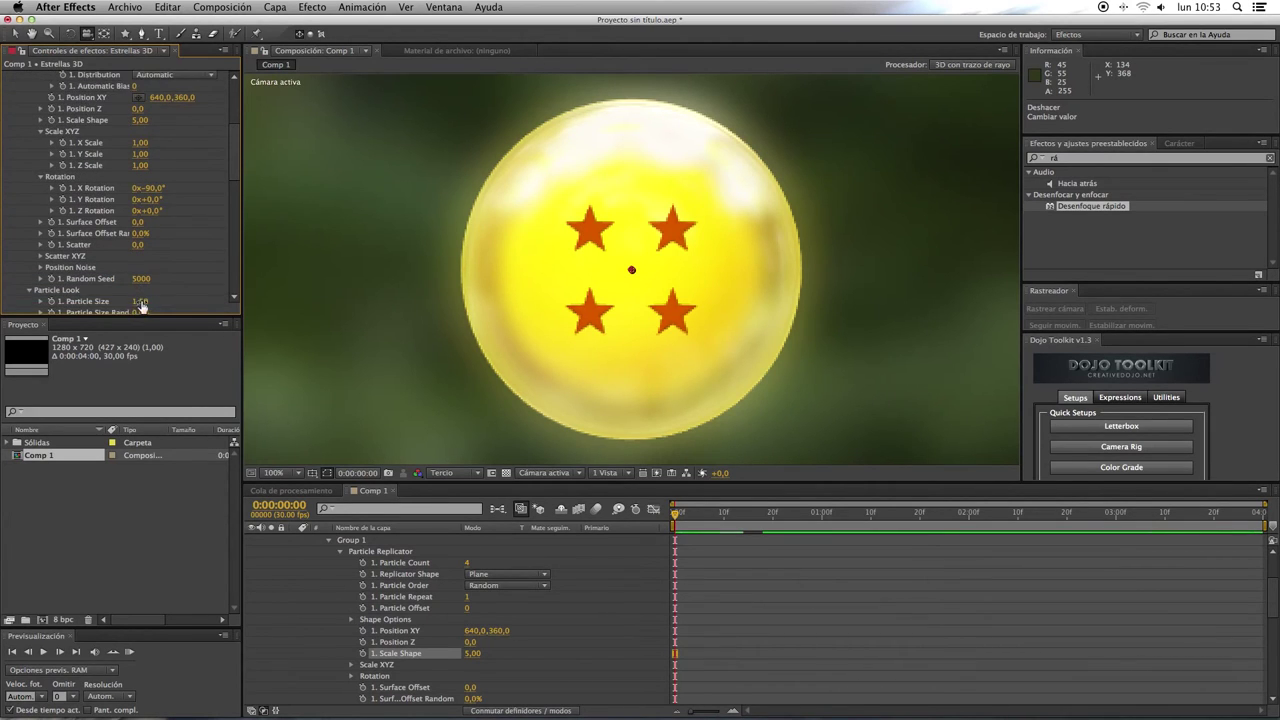
left_click(145, 301)
type("1,2")
key("Return")
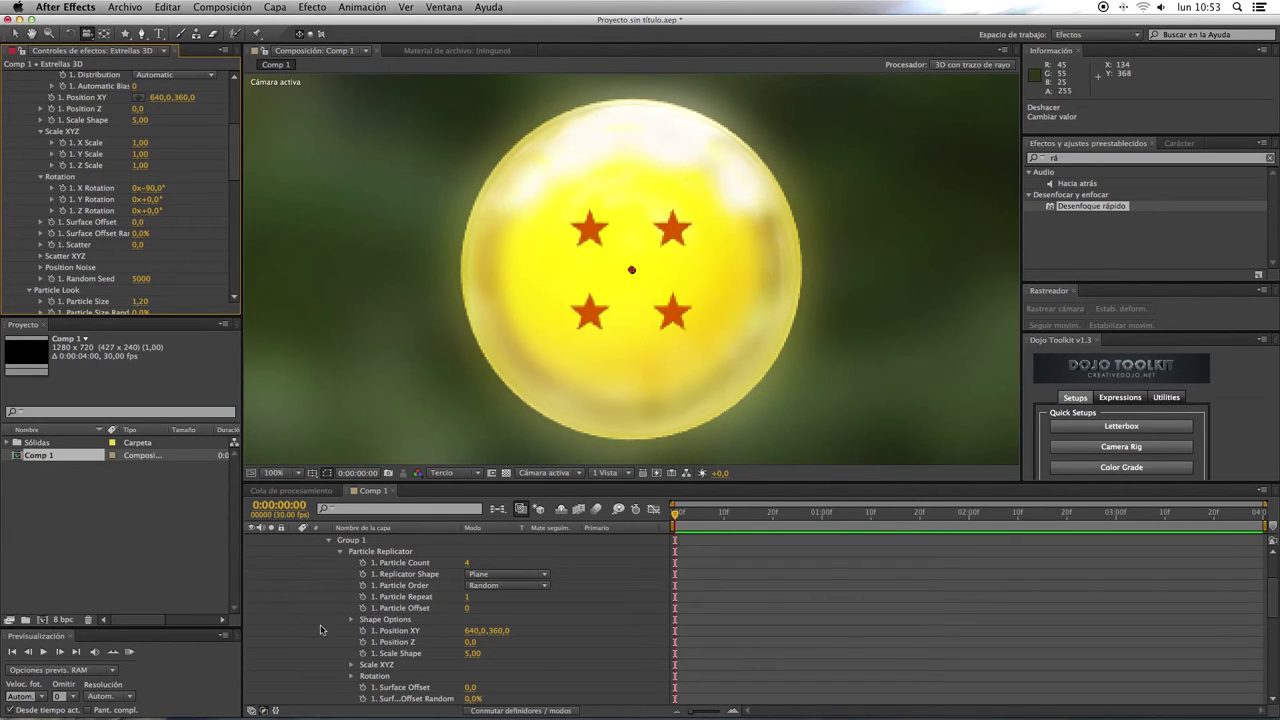
Move the Estrellas 3D and Estrella layers together to sit just below Dragon Ball Interior.
scroll(338, 612, "up", 4)
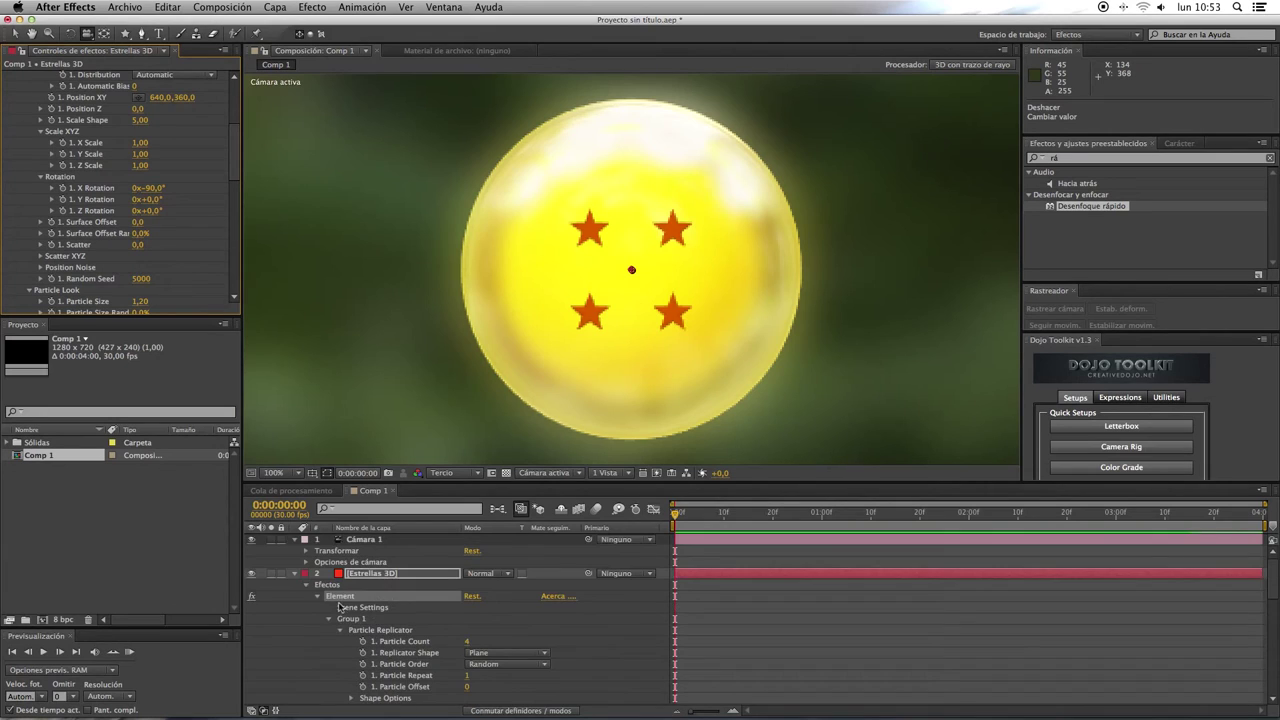
left_click(294, 574)
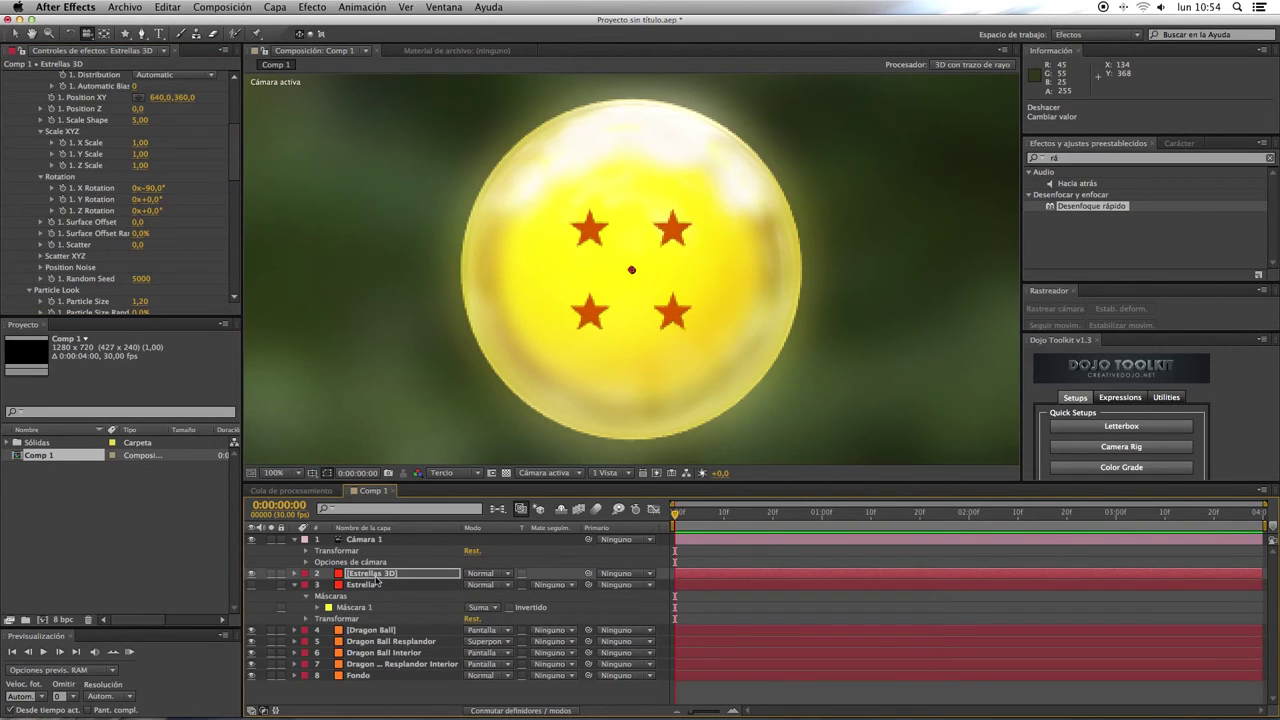
left_click(367, 589, "shift")
left_click_drag(376, 582, 368, 673)
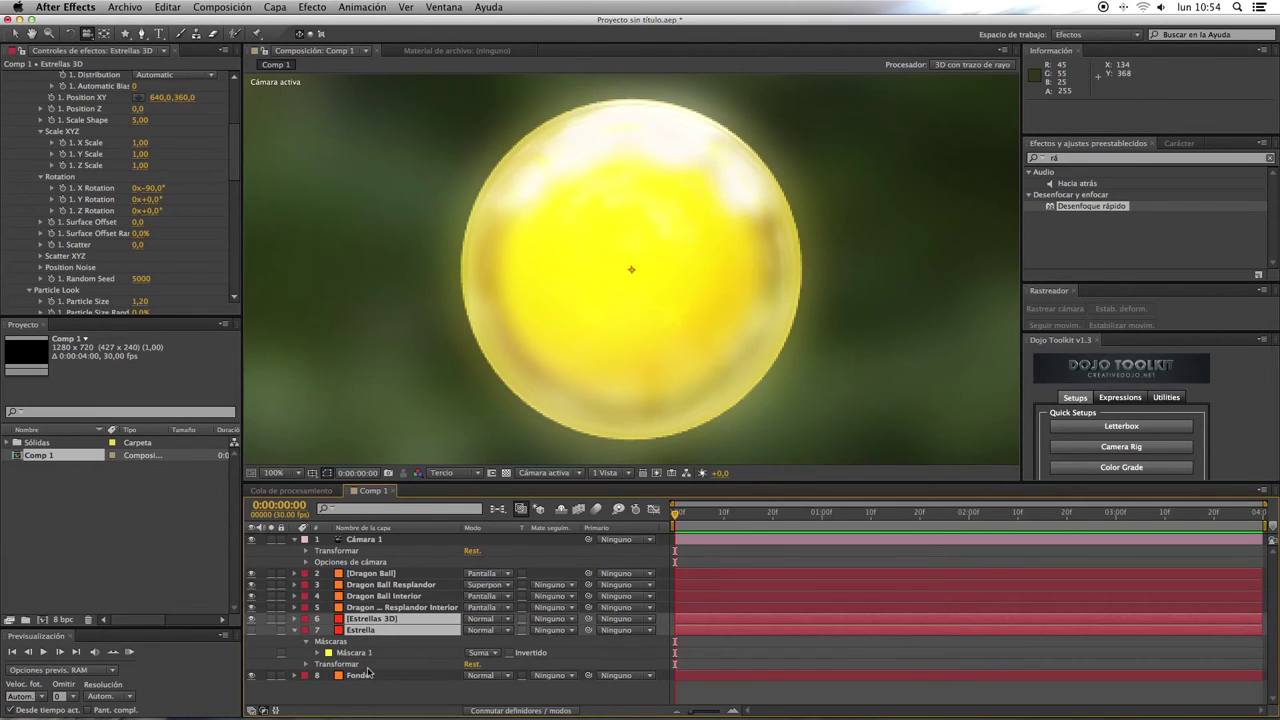
left_click_drag(372, 634, 374, 608)
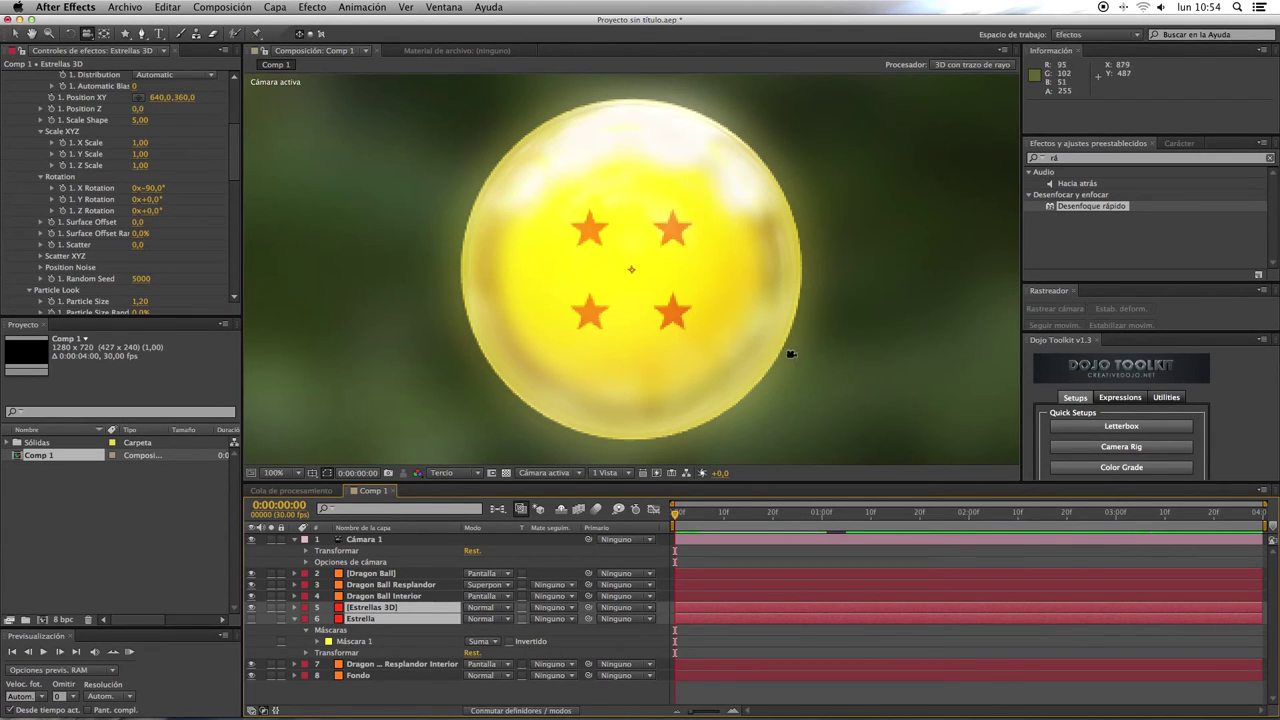
Create a black (000000) composition-sized solid named 'Lens Flare'.
key("super+ctrl+Escape")
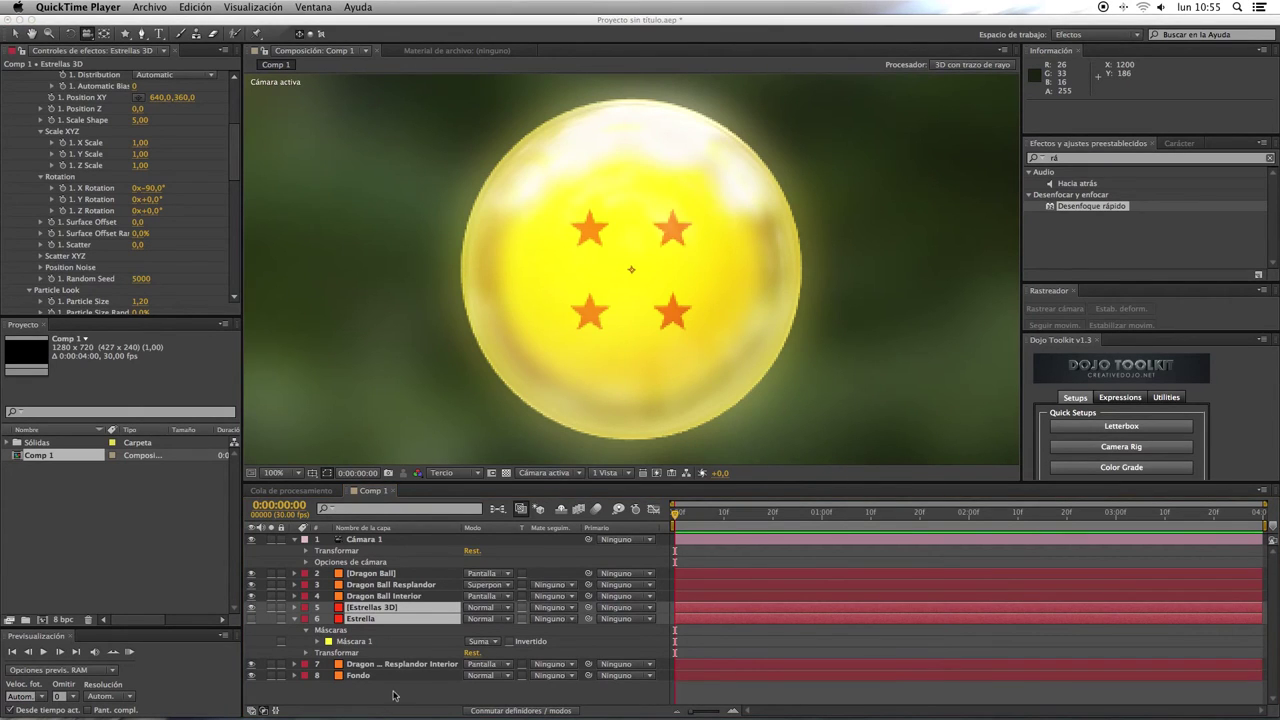
right_click(381, 692)
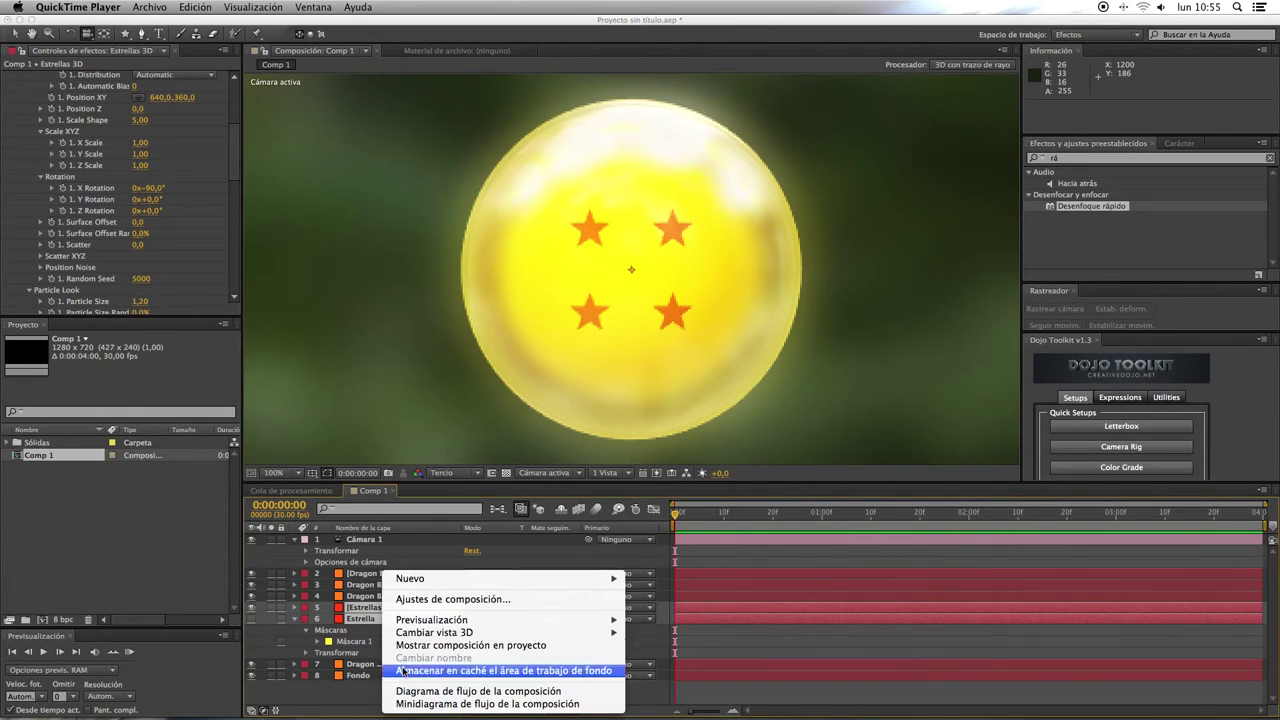
mouse_move(437, 586)
left_click(691, 617)
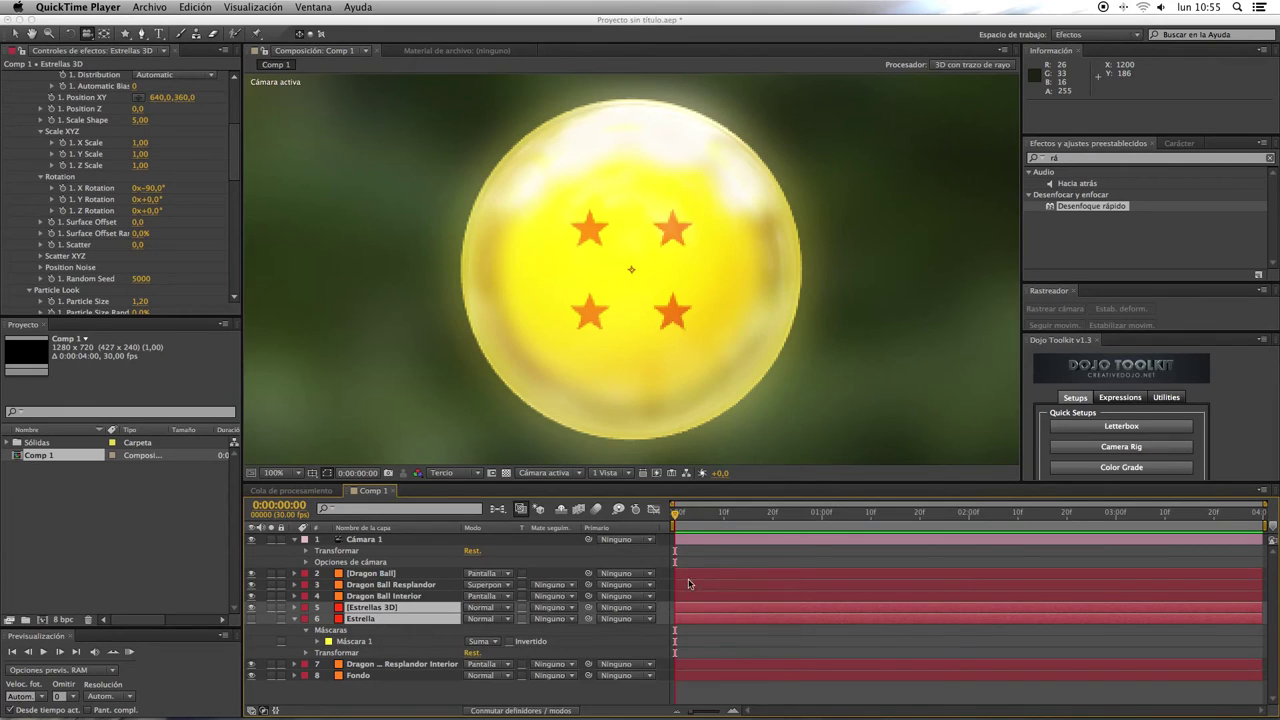
left_click(638, 455)
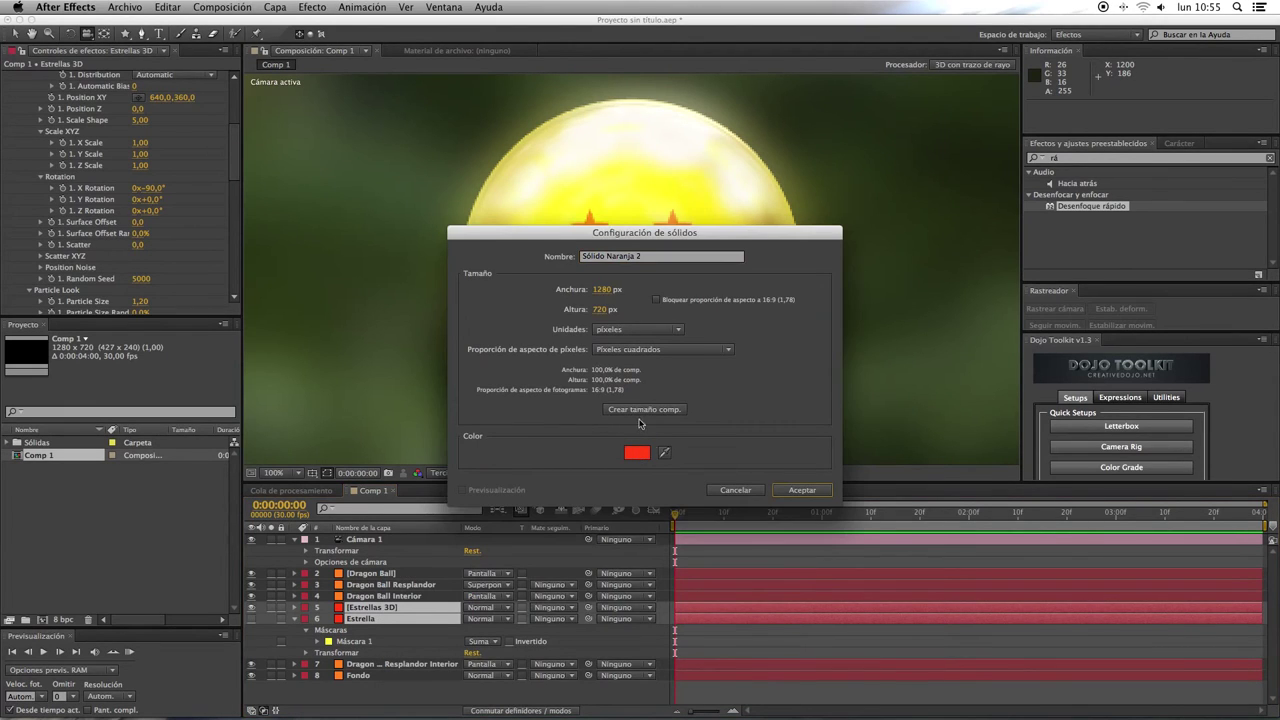
left_click(664, 452)
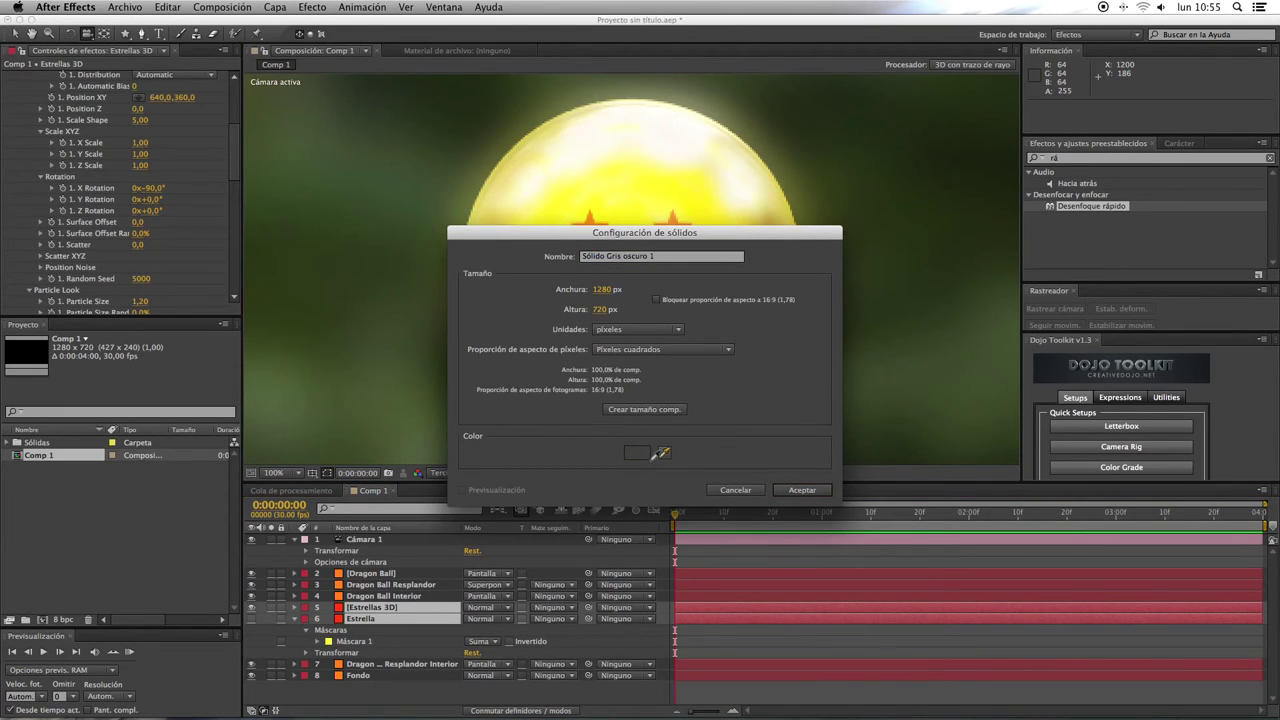
left_click(636, 452)
left_click_drag(910, 272, 818, 314)
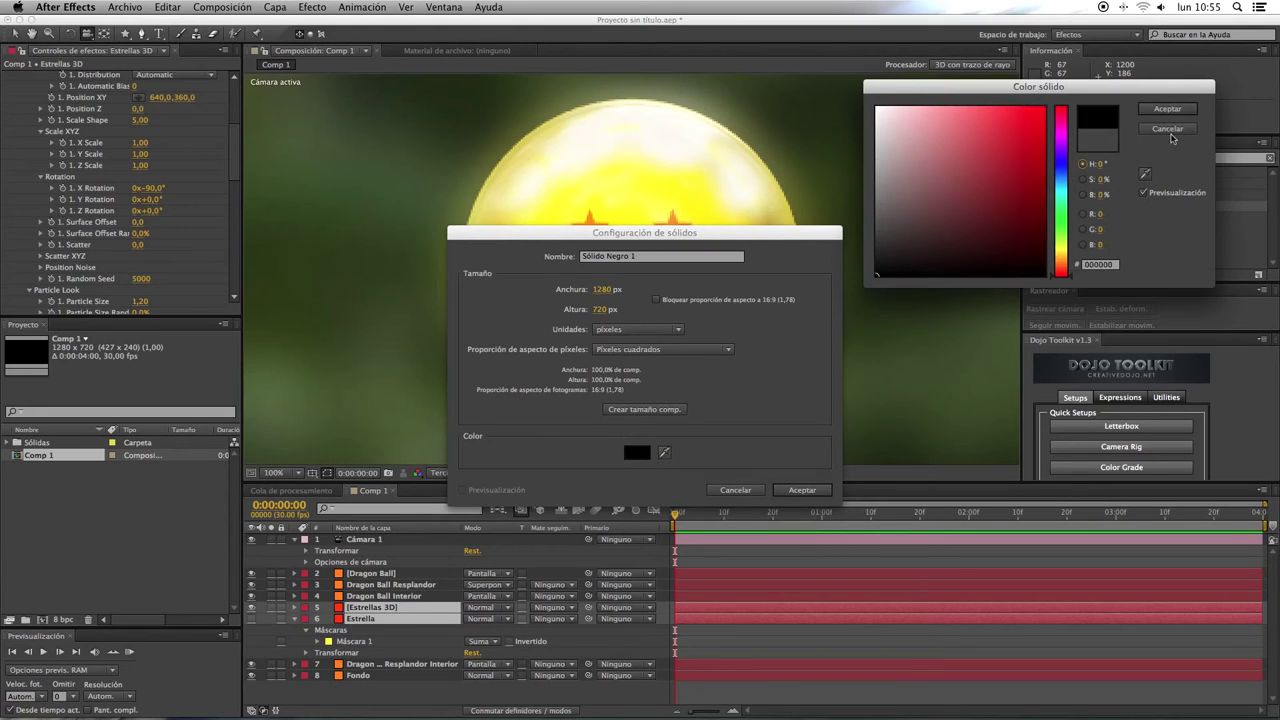
left_click(1167, 110)
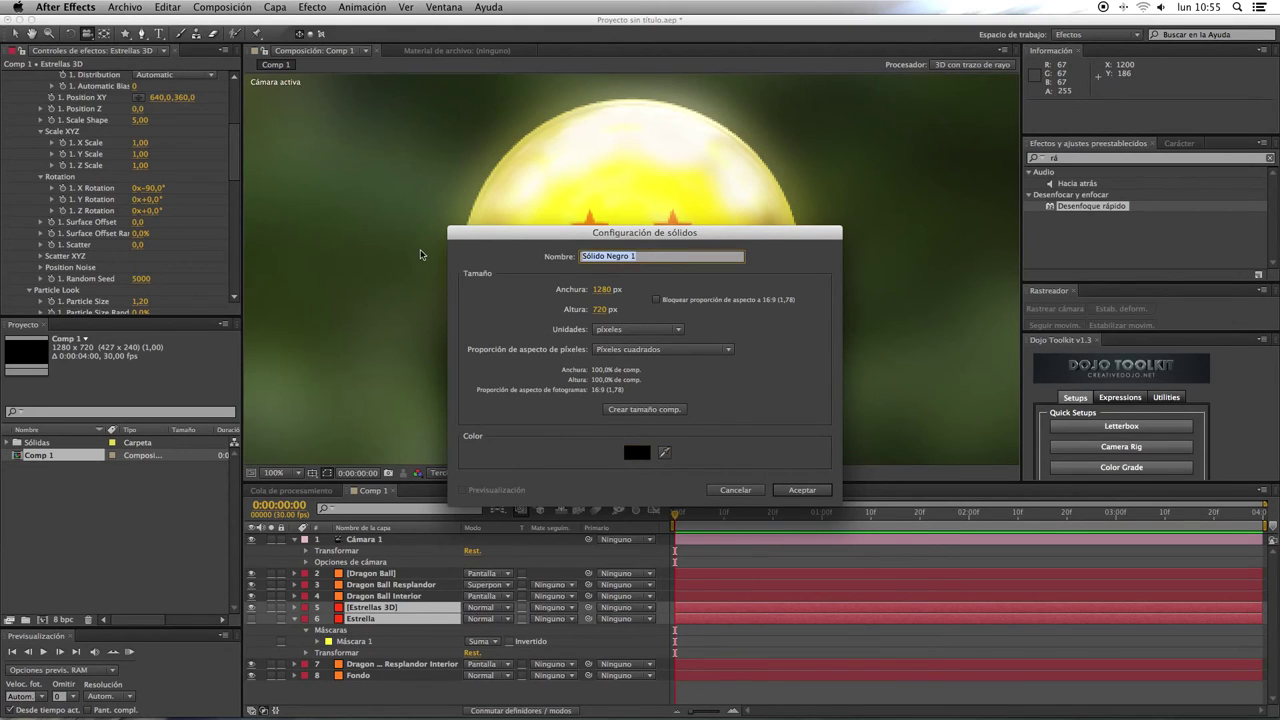
type("Lens F")
type("lare")
key("Return")
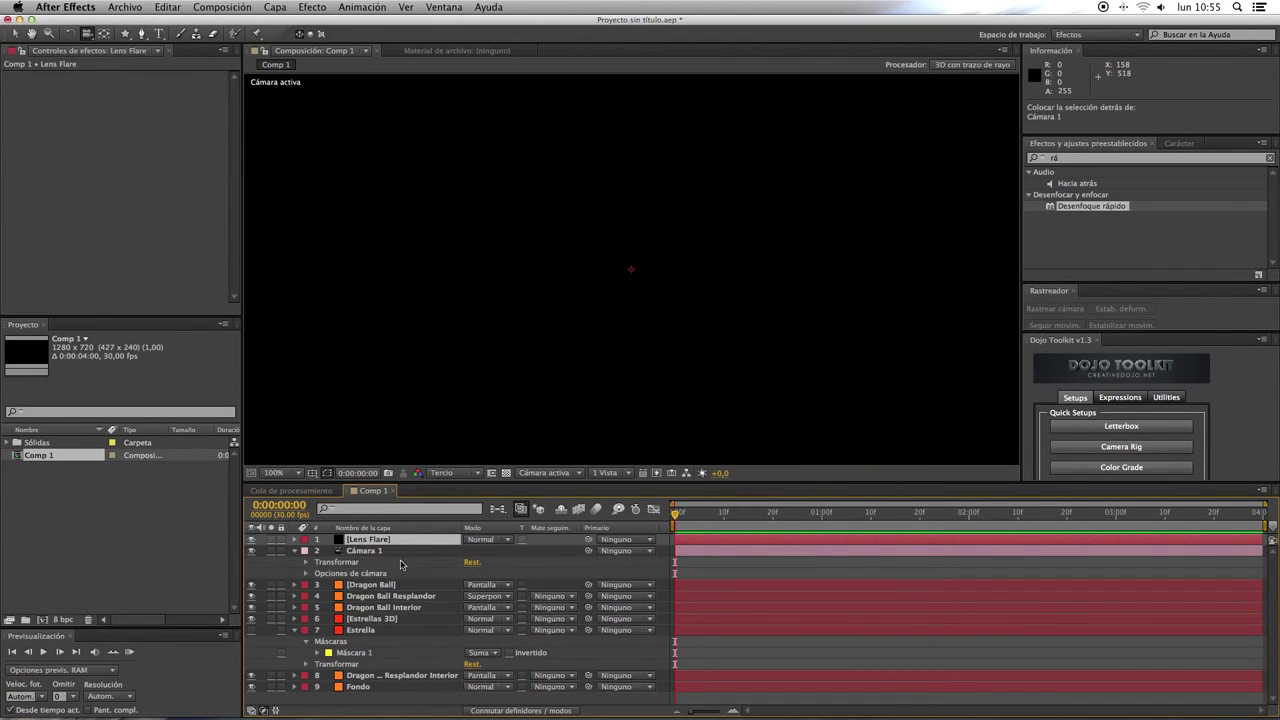
Put Lens Flare under Cámara 1, apply Optical Flares, and set its mode to Pantalla.
left_click_drag(362, 541, 399, 566)
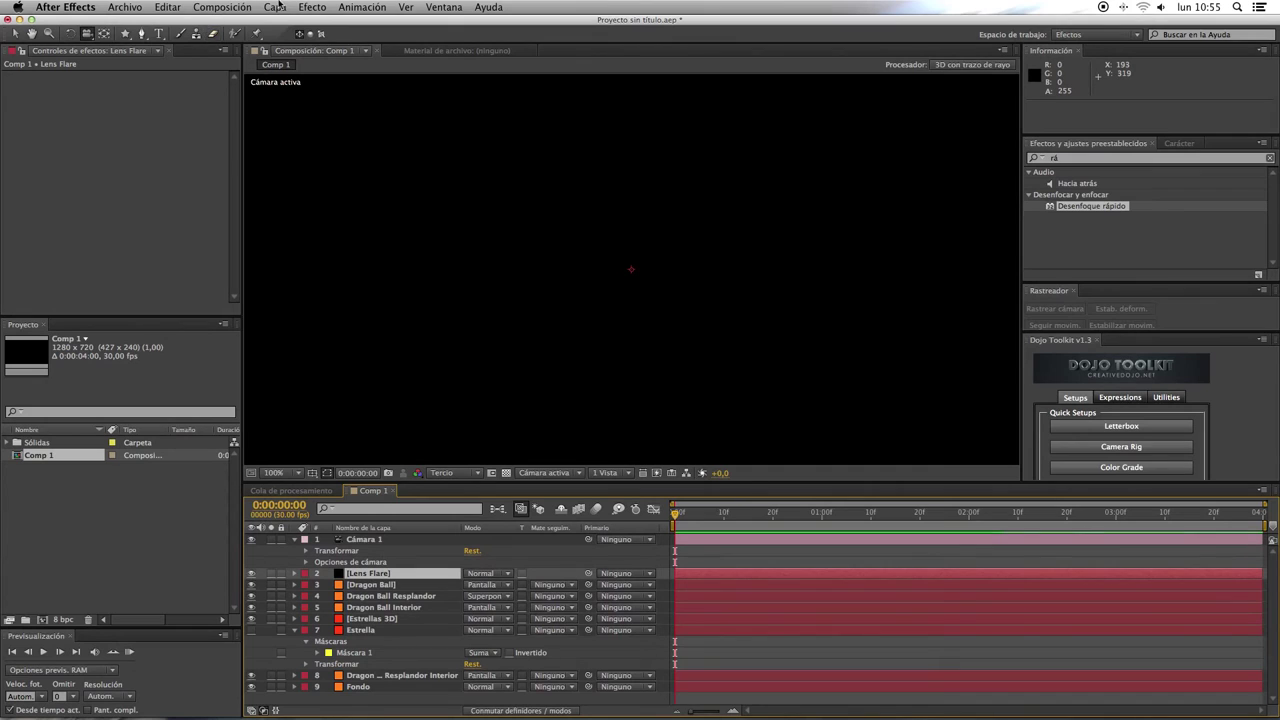
right_click(147, 147)
mouse_move(193, 481)
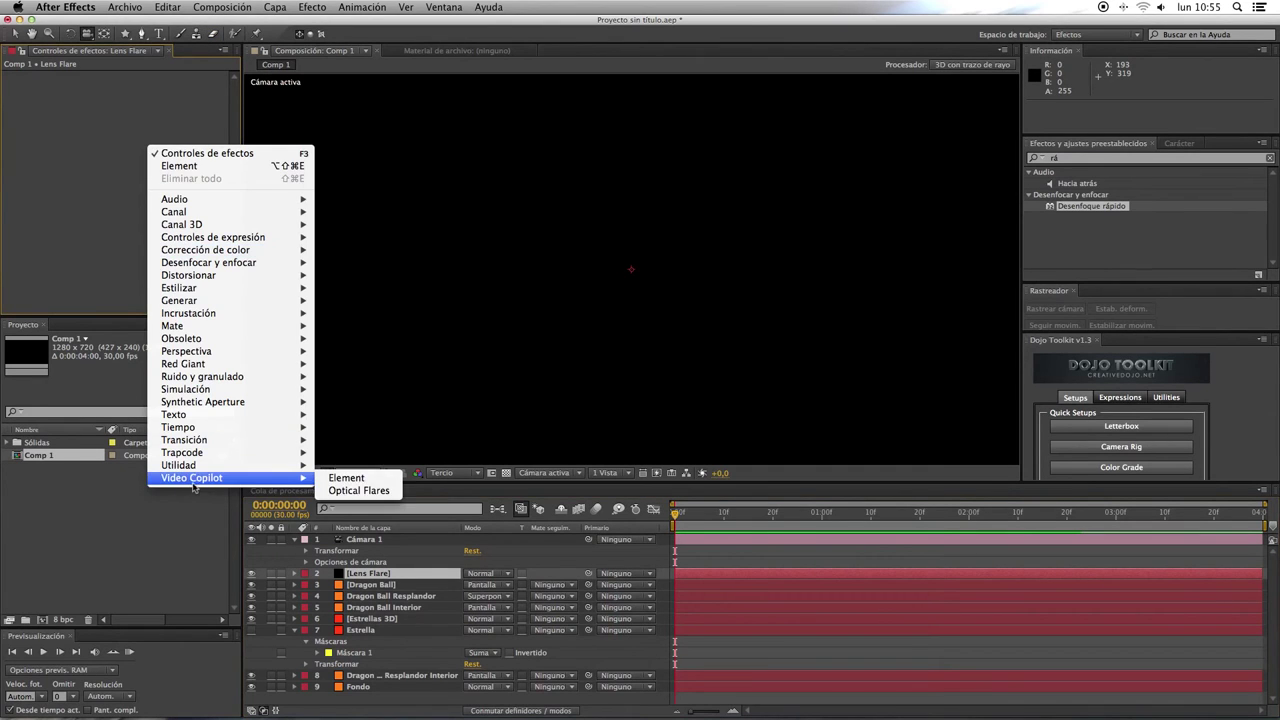
left_click(391, 491)
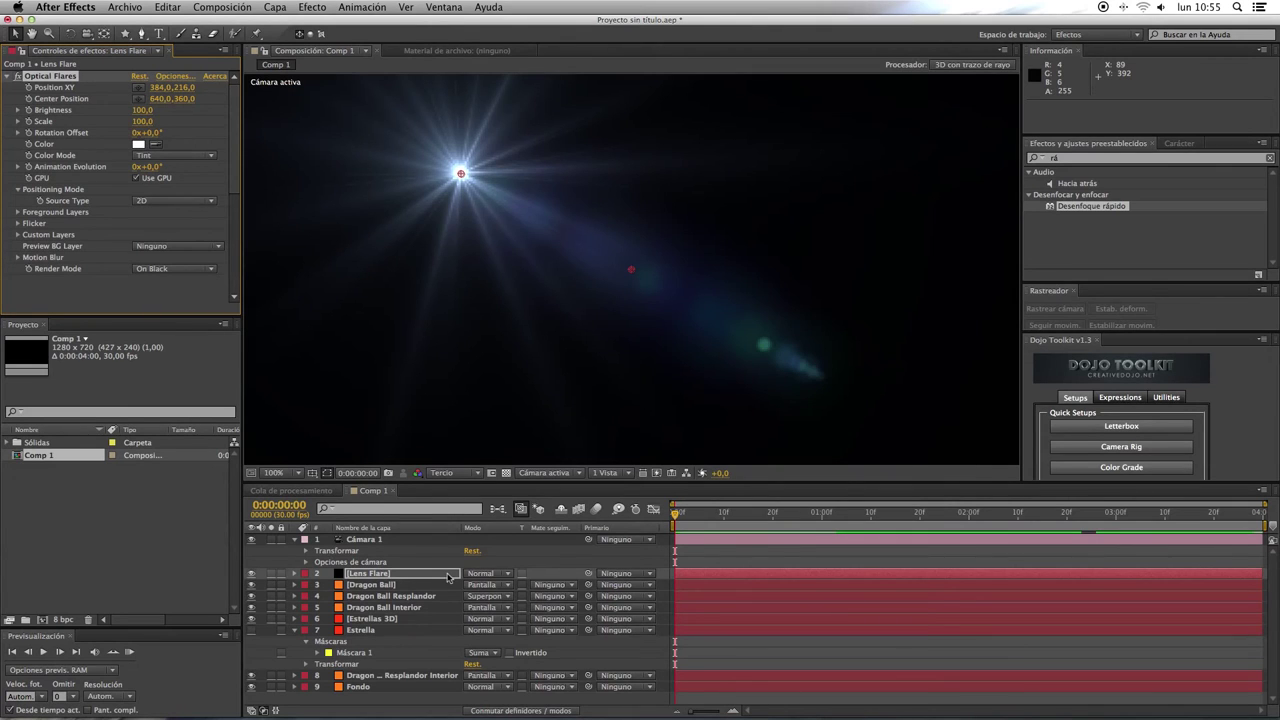
left_click(505, 576)
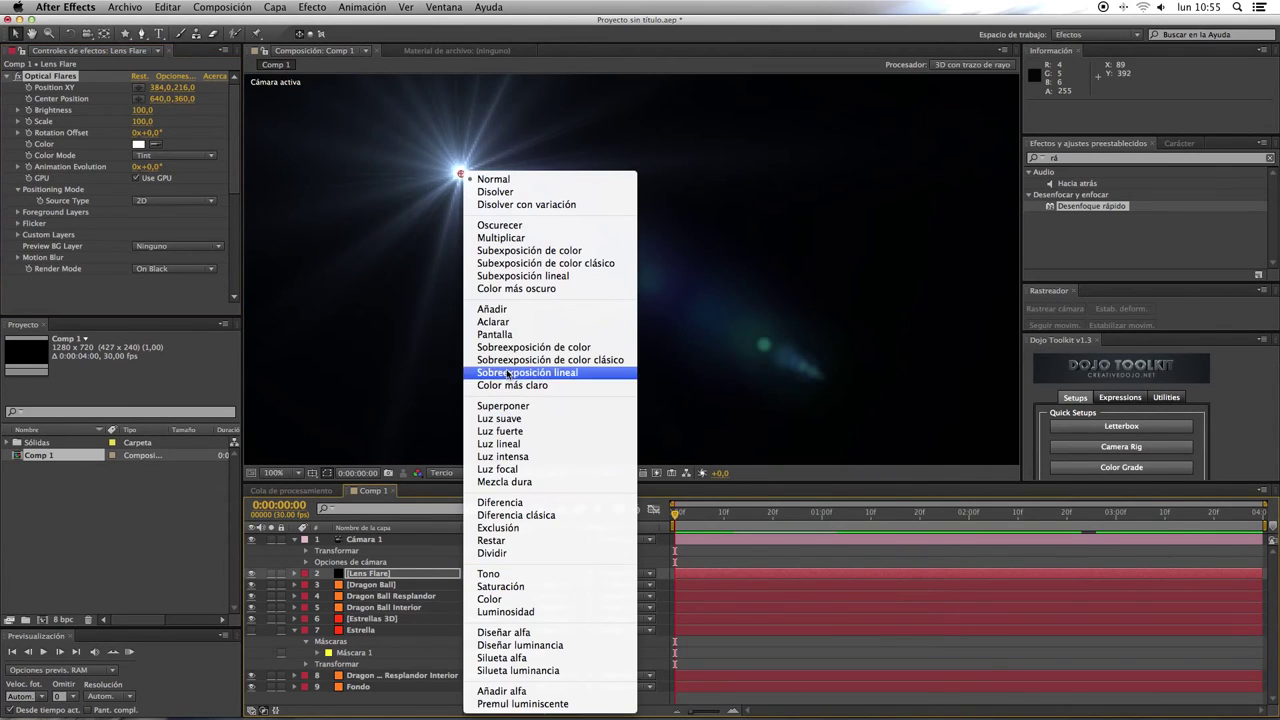
left_click(507, 335)
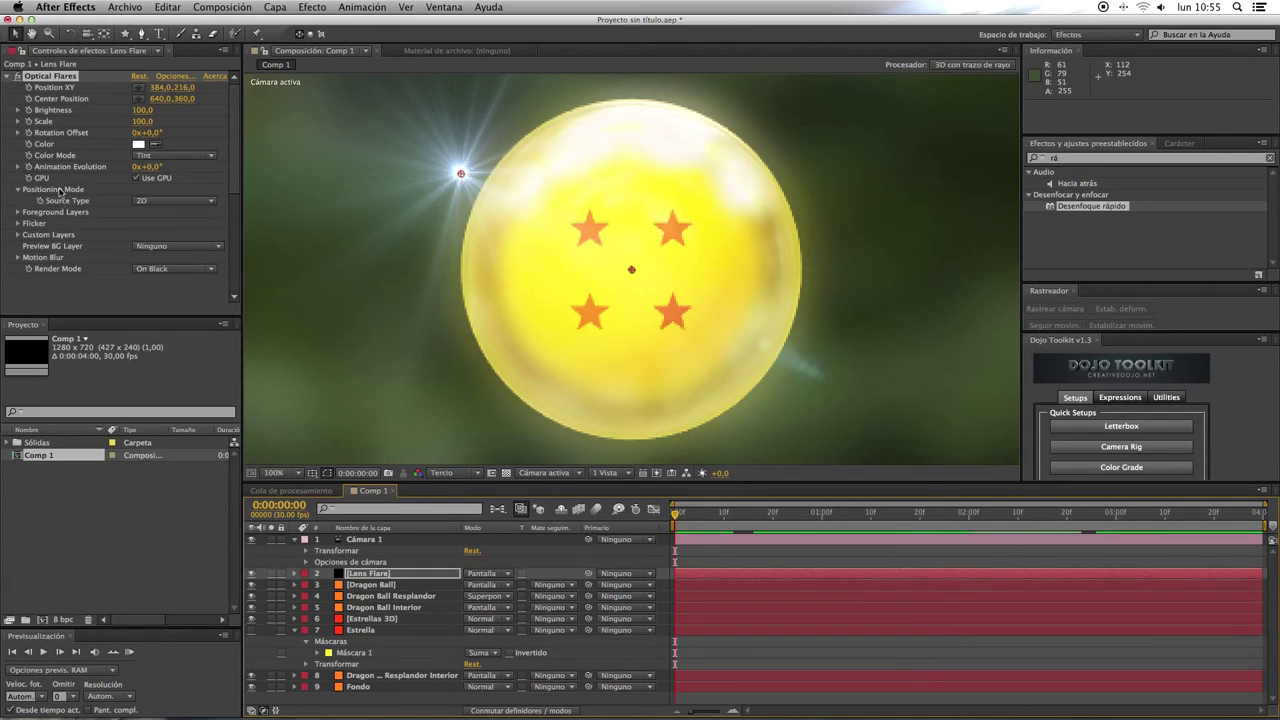
Set the flare Source Type to 3D and move its centre to 718, 147 at the ball's top.
left_click(174, 201)
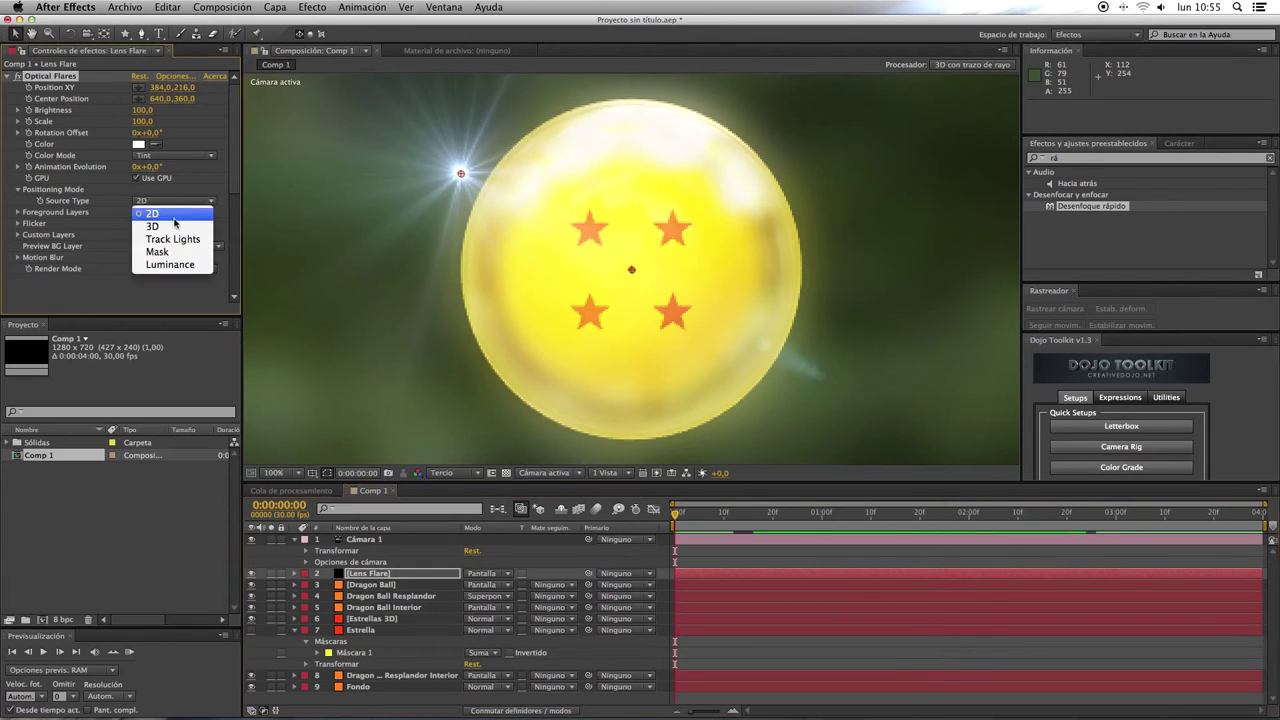
left_click(152, 226)
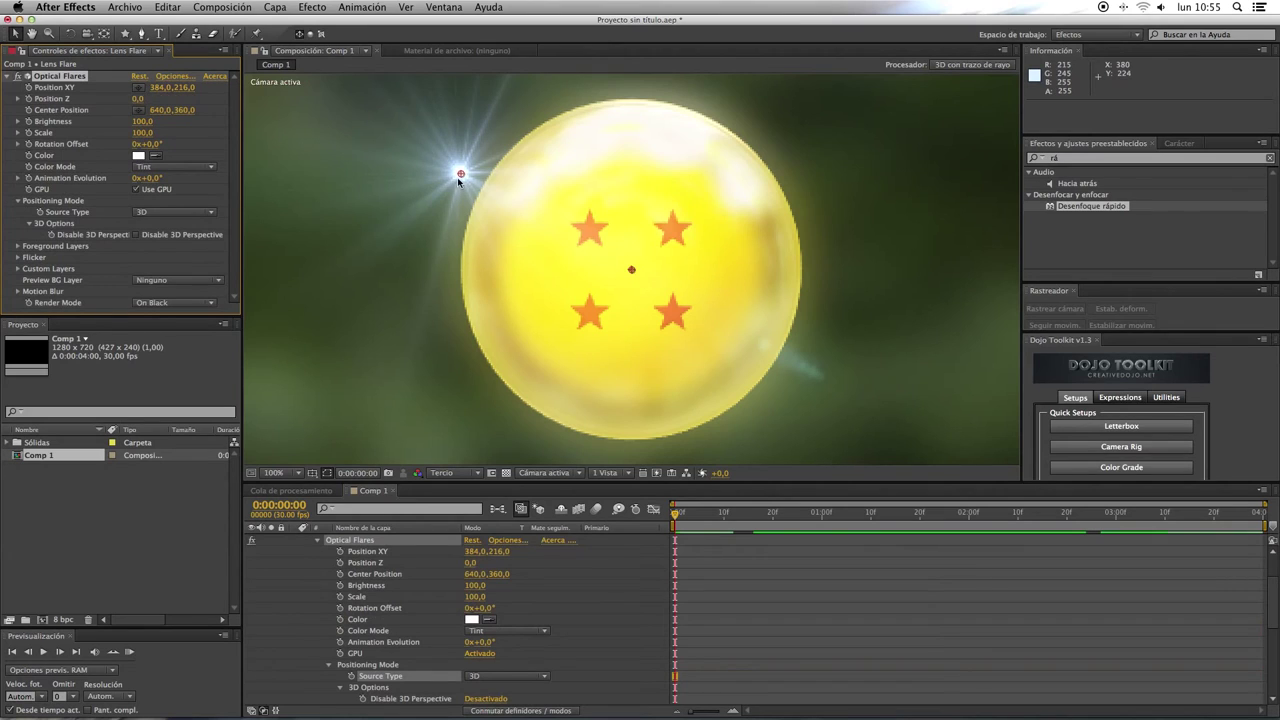
left_click_drag(460, 176, 684, 129)
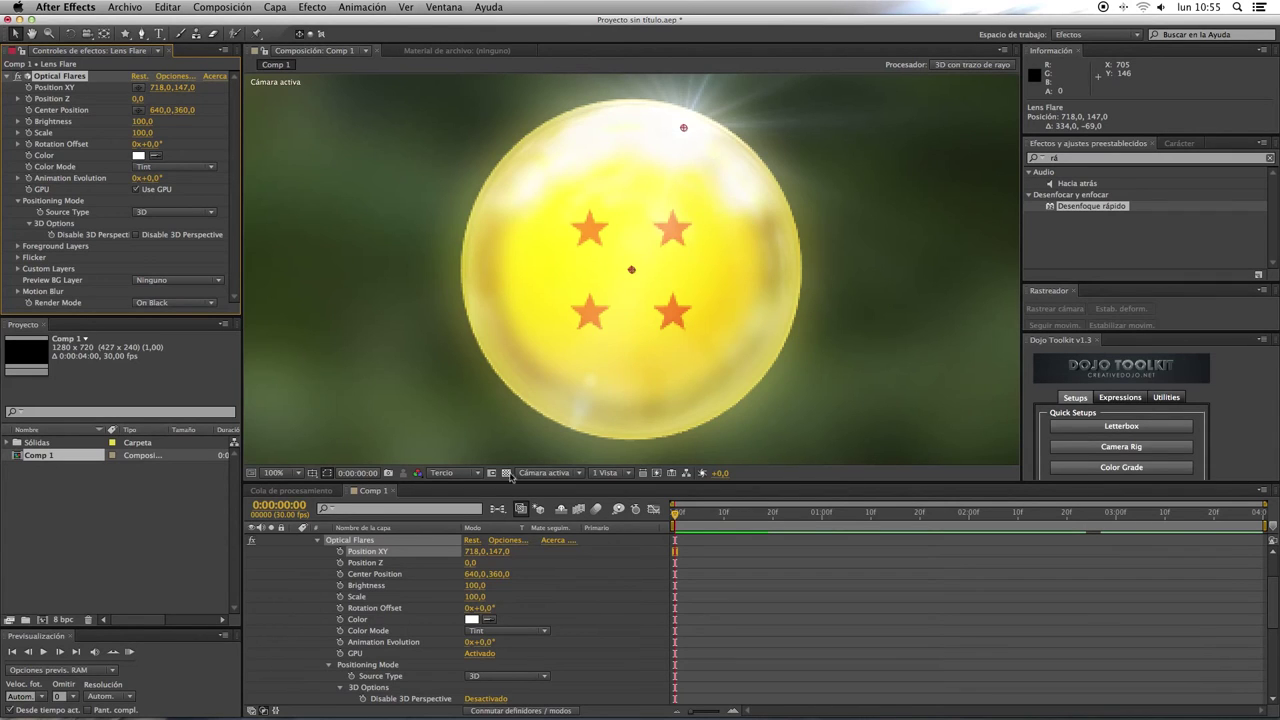
Apply the Opposites Attract flare from Optical Flares' Pro Presets.
left_click(159, 77)
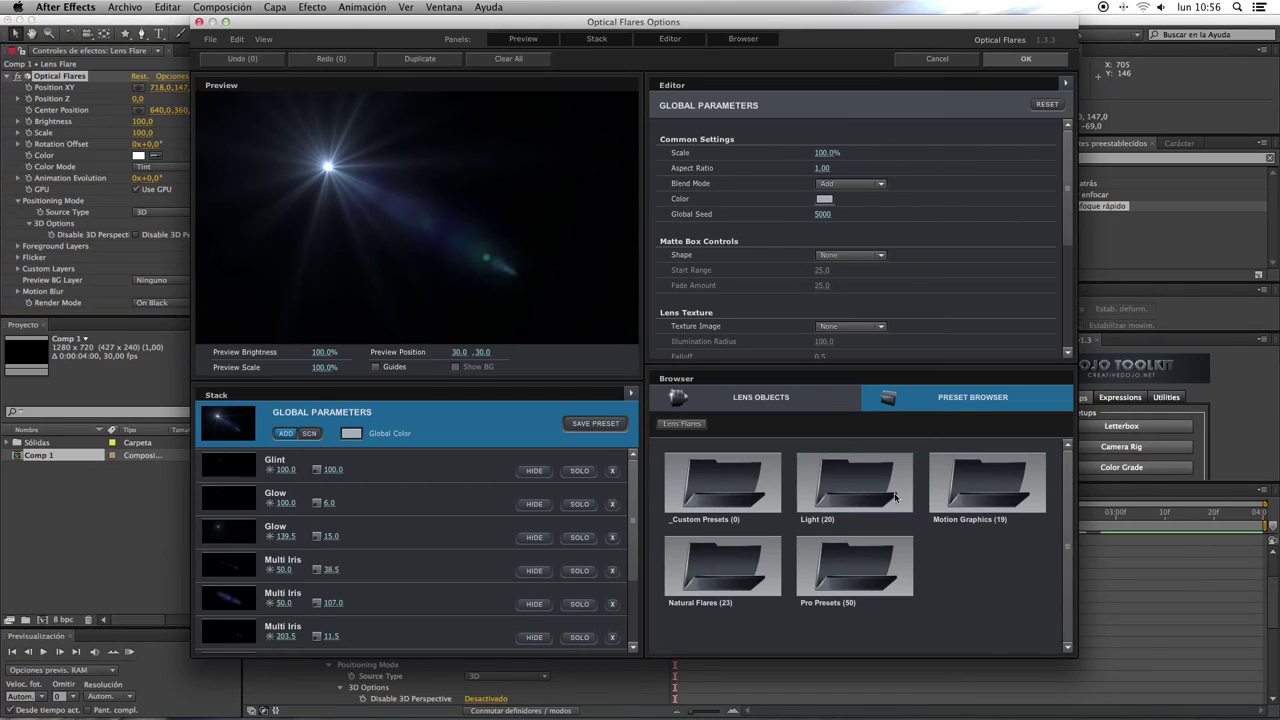
left_click(888, 577)
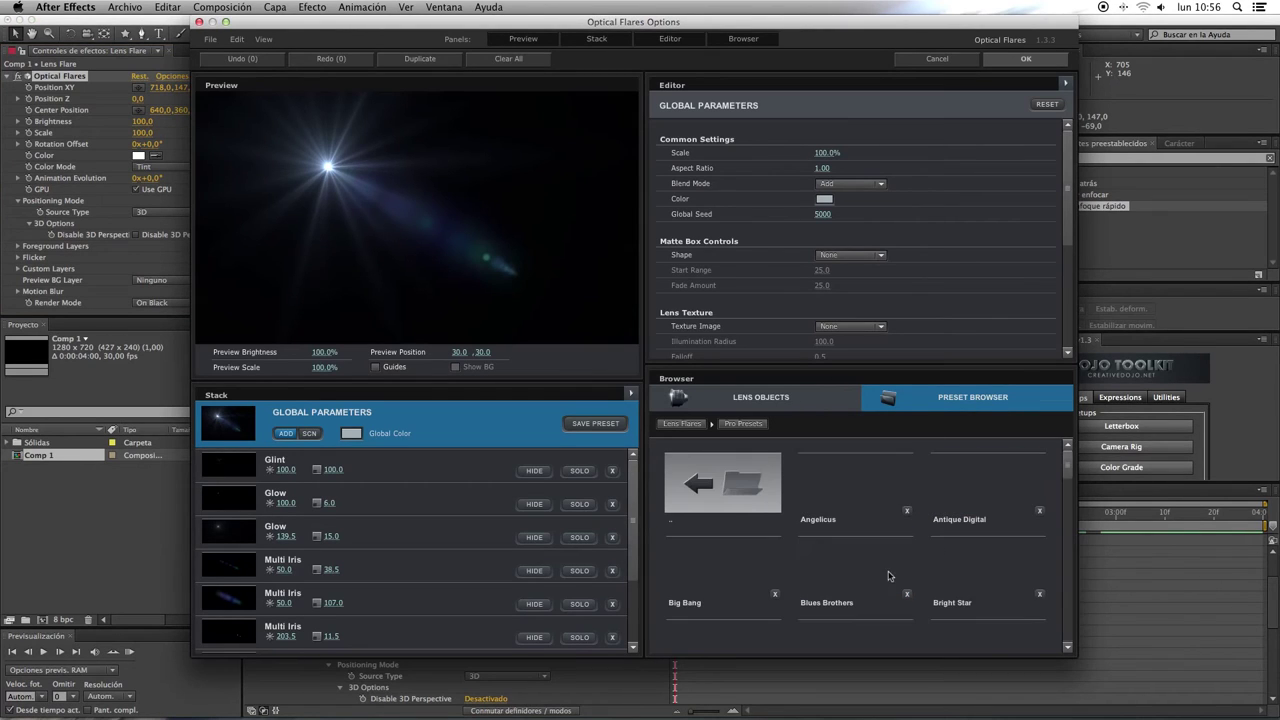
scroll(1071, 471, "down", 3)
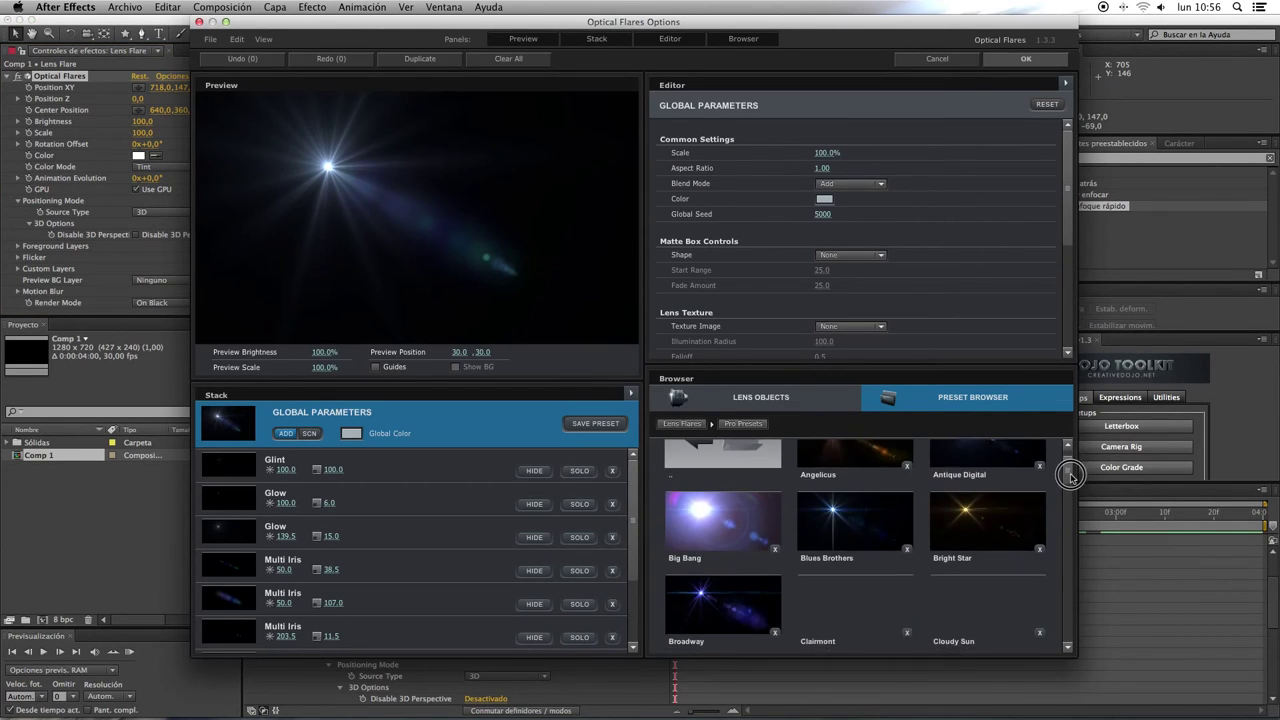
scroll(1077, 499, "down", 5)
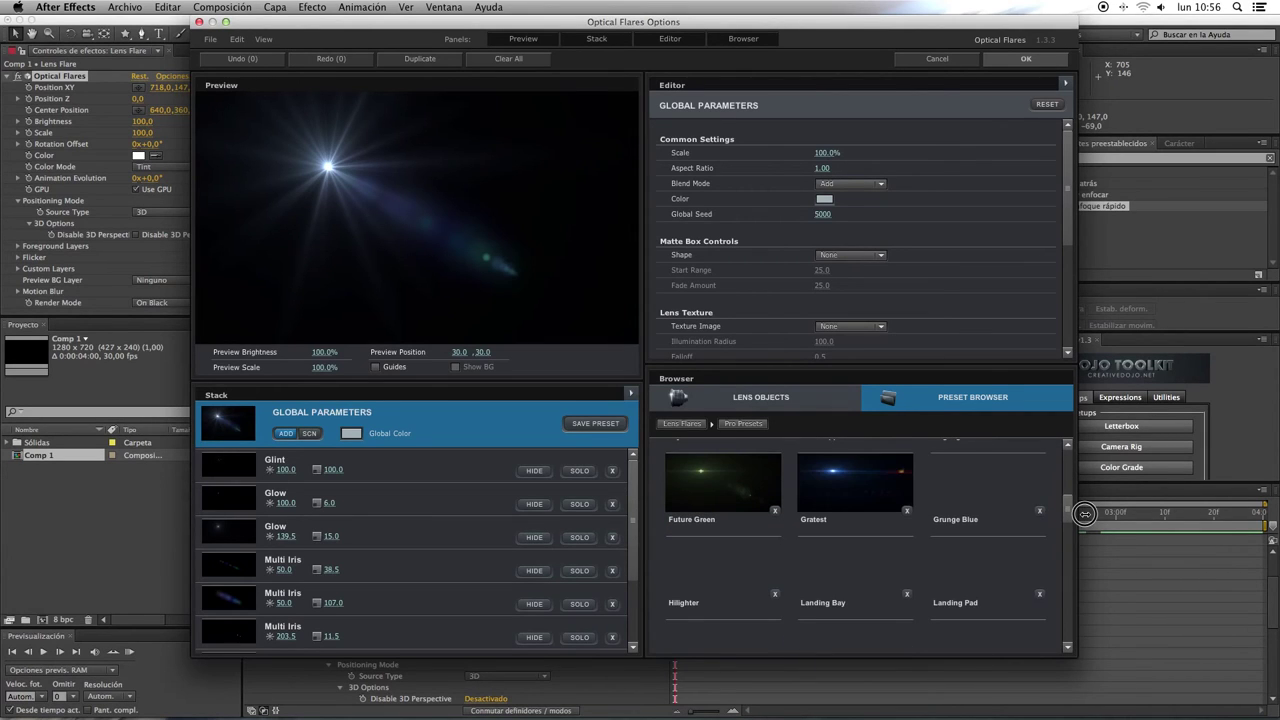
left_click_drag(1085, 514, 1088, 556)
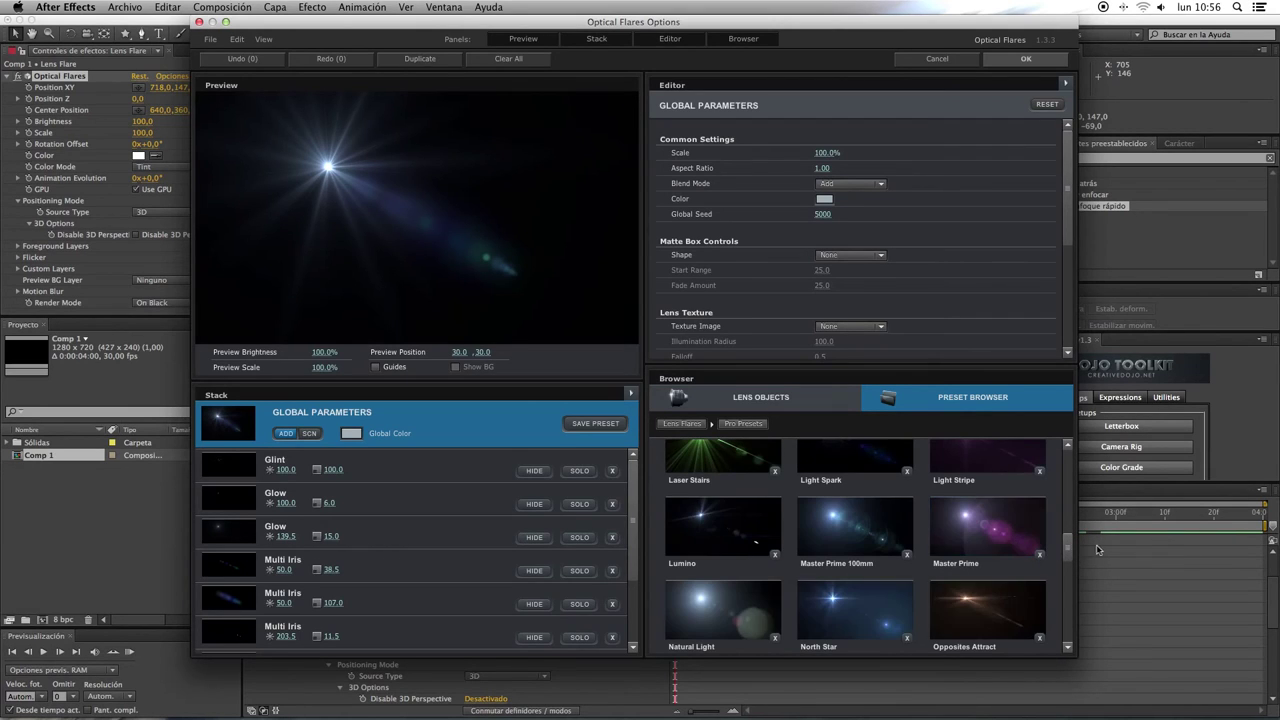
left_click(976, 622)
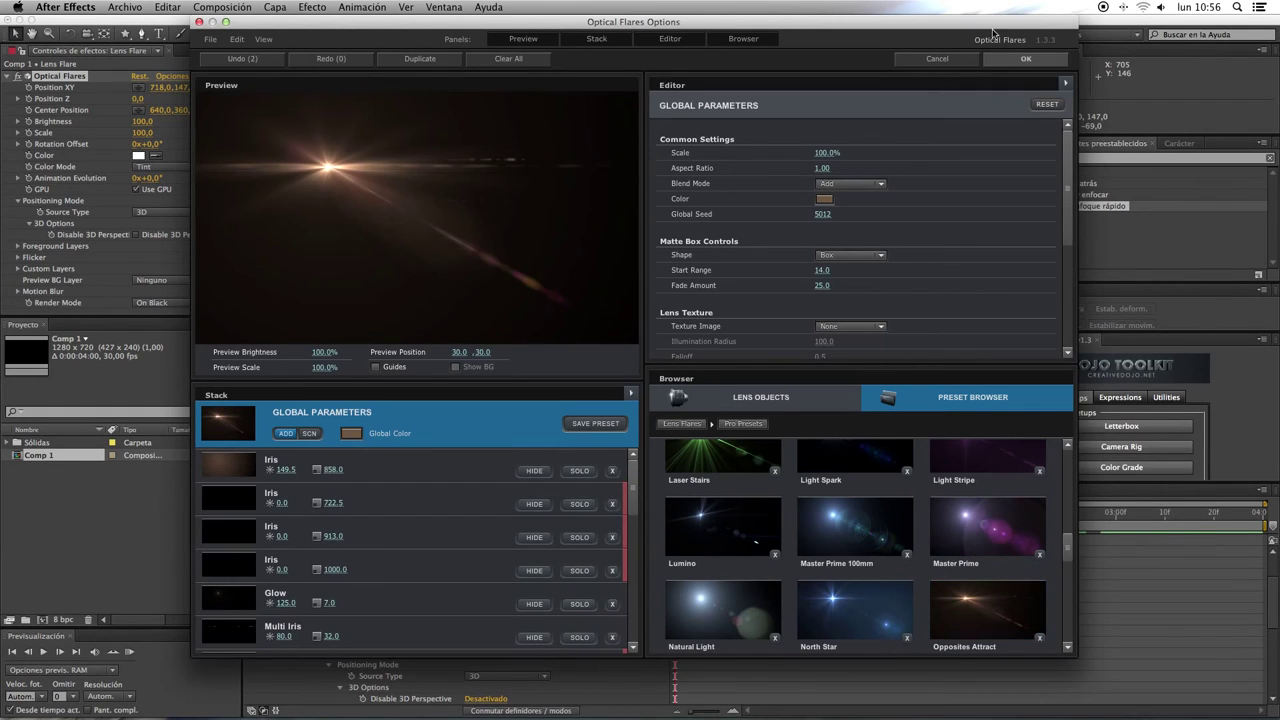
left_click(1027, 60)
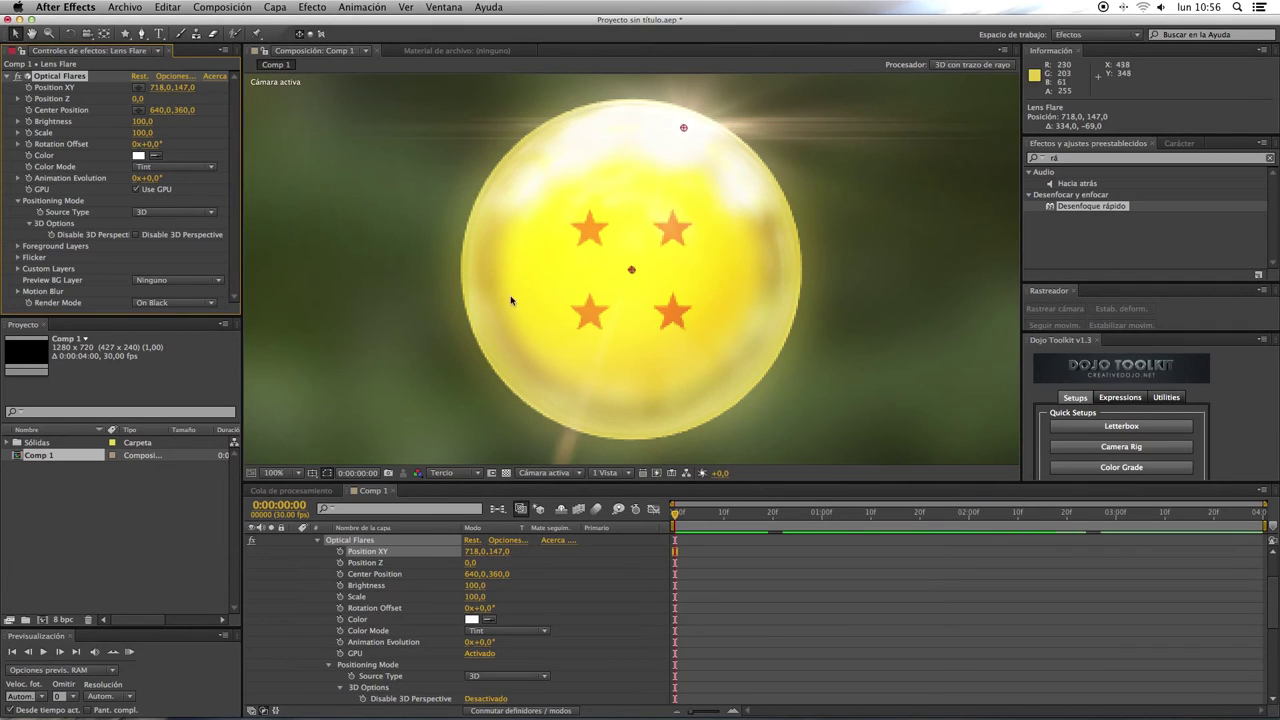
From the Izquierda view, move the flare to 621, 145, then return to Cámara activa.
left_click(318, 541)
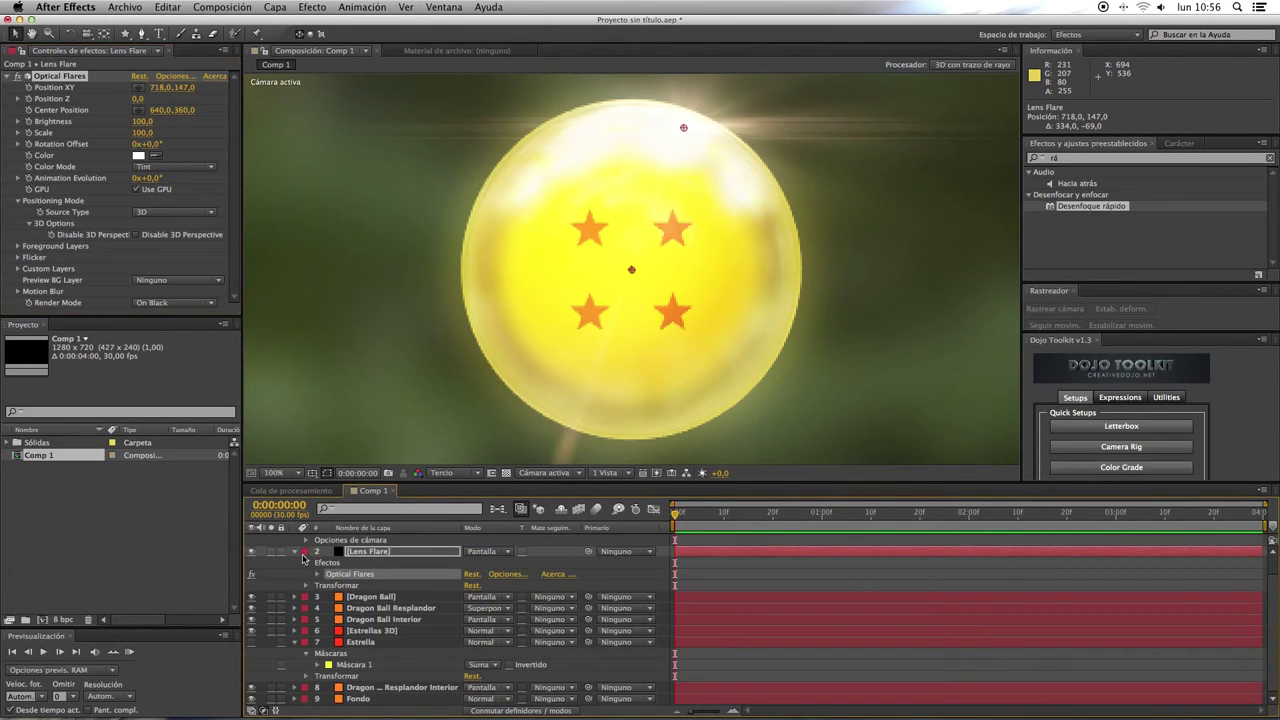
left_click(295, 552)
left_click(545, 472)
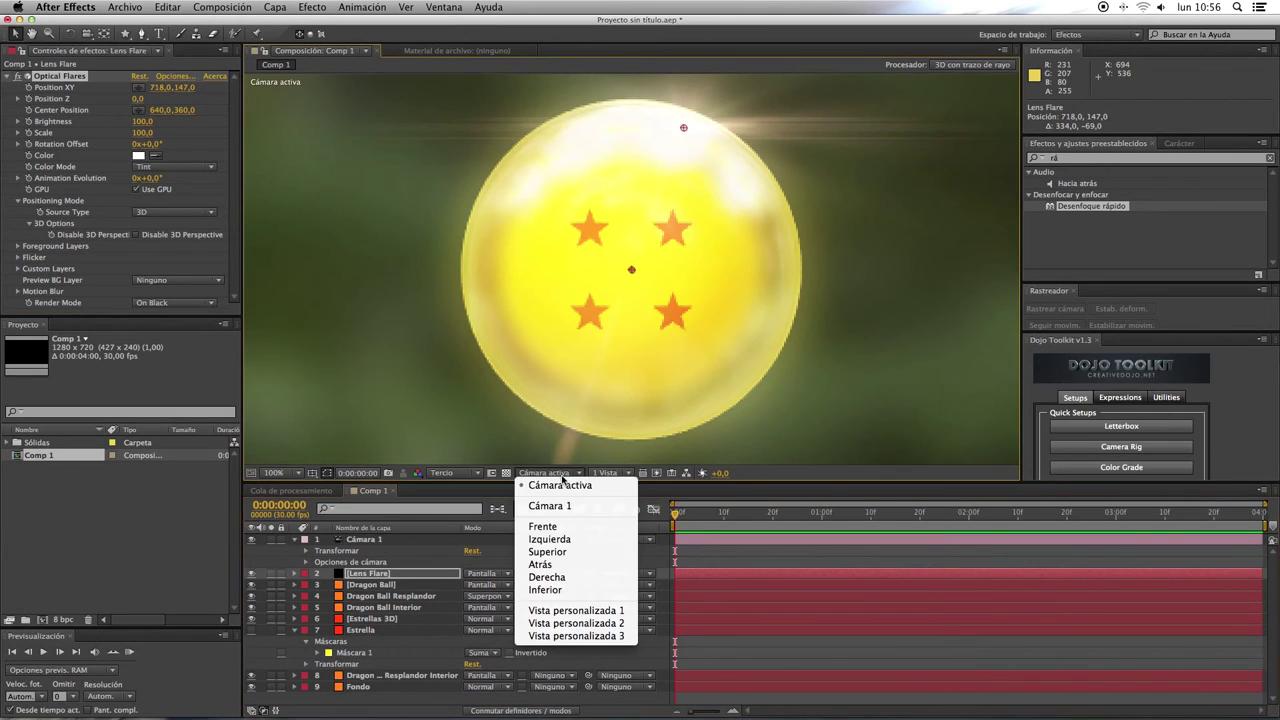
left_click(535, 523)
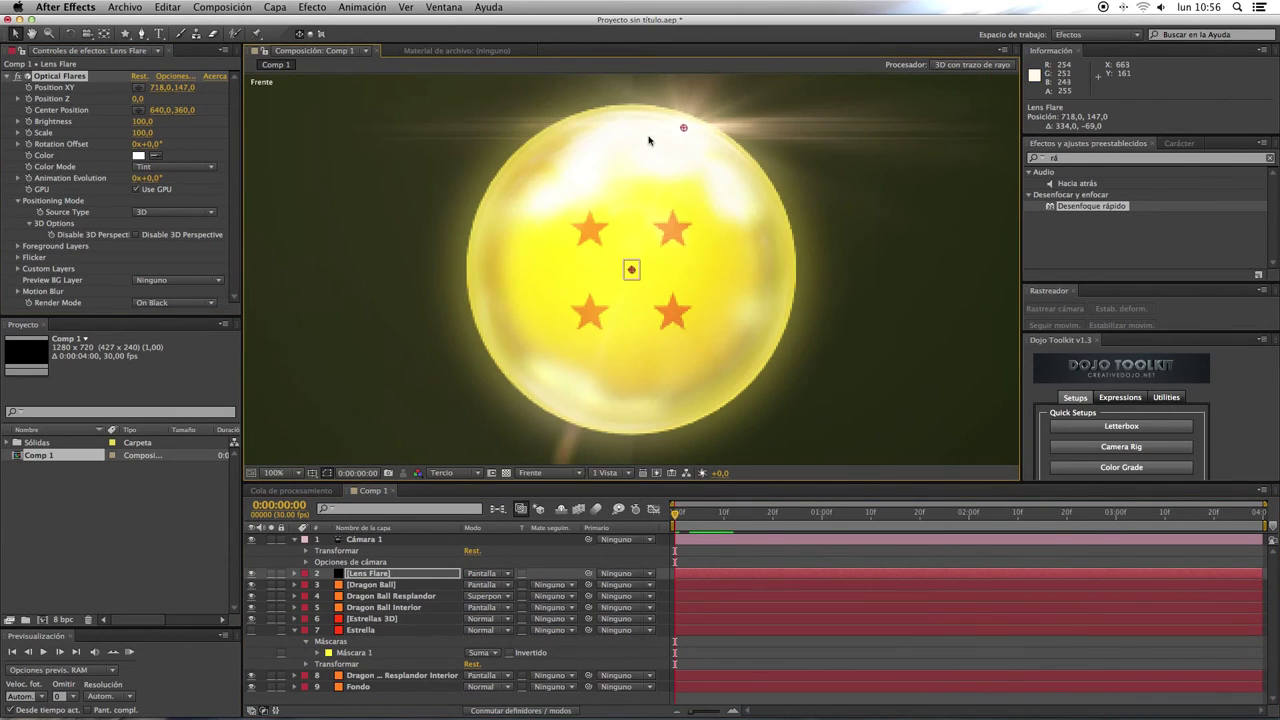
left_click(535, 472)
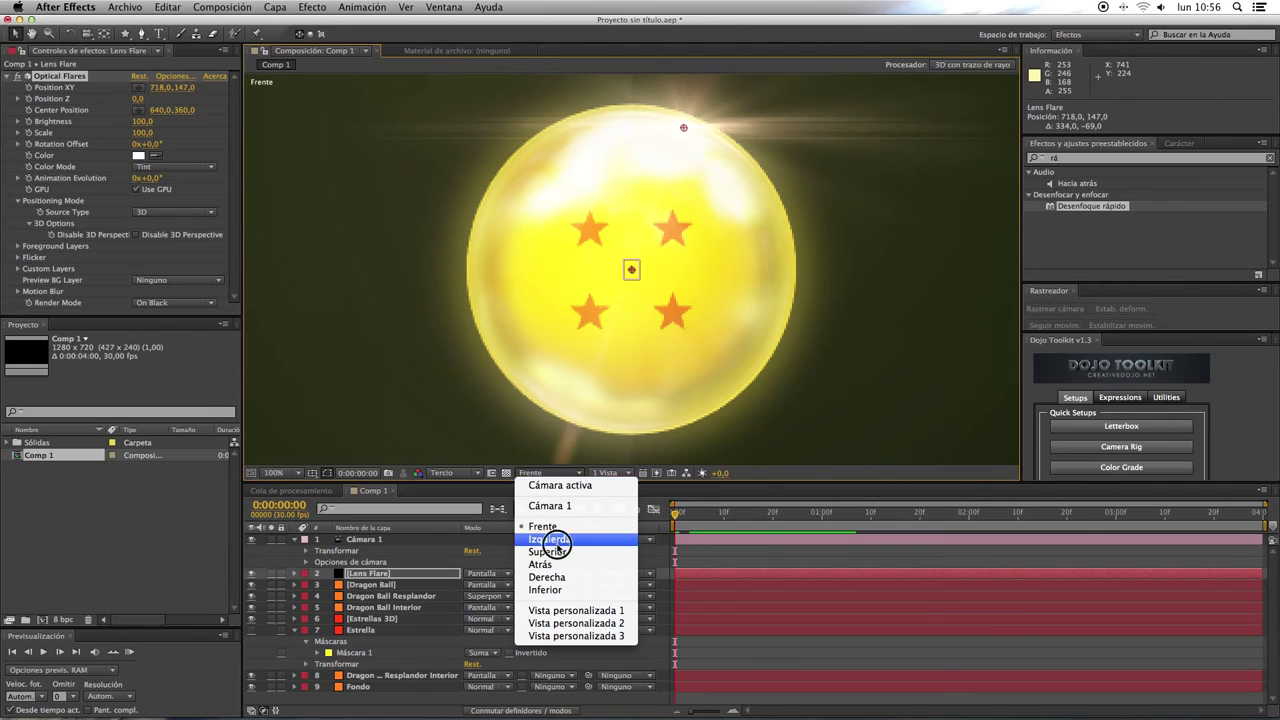
left_click(548, 539)
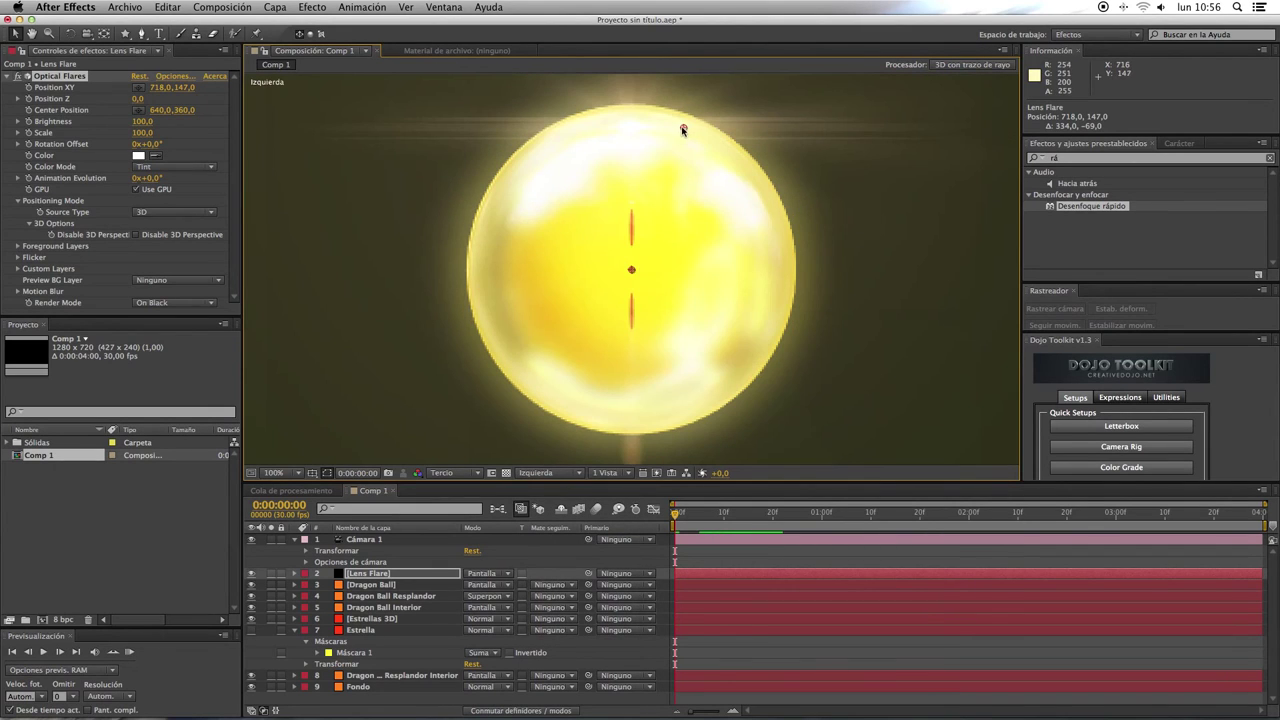
left_click_drag(684, 128, 618, 126)
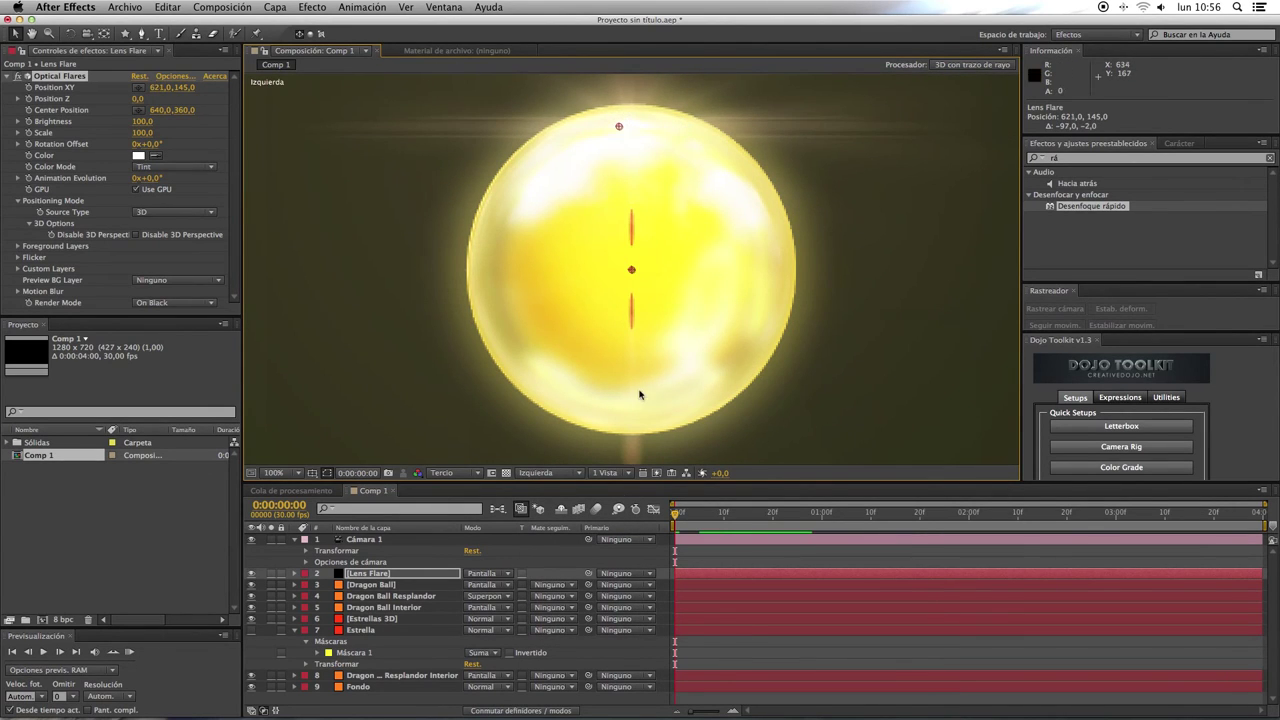
left_click(548, 472)
left_click(553, 485)
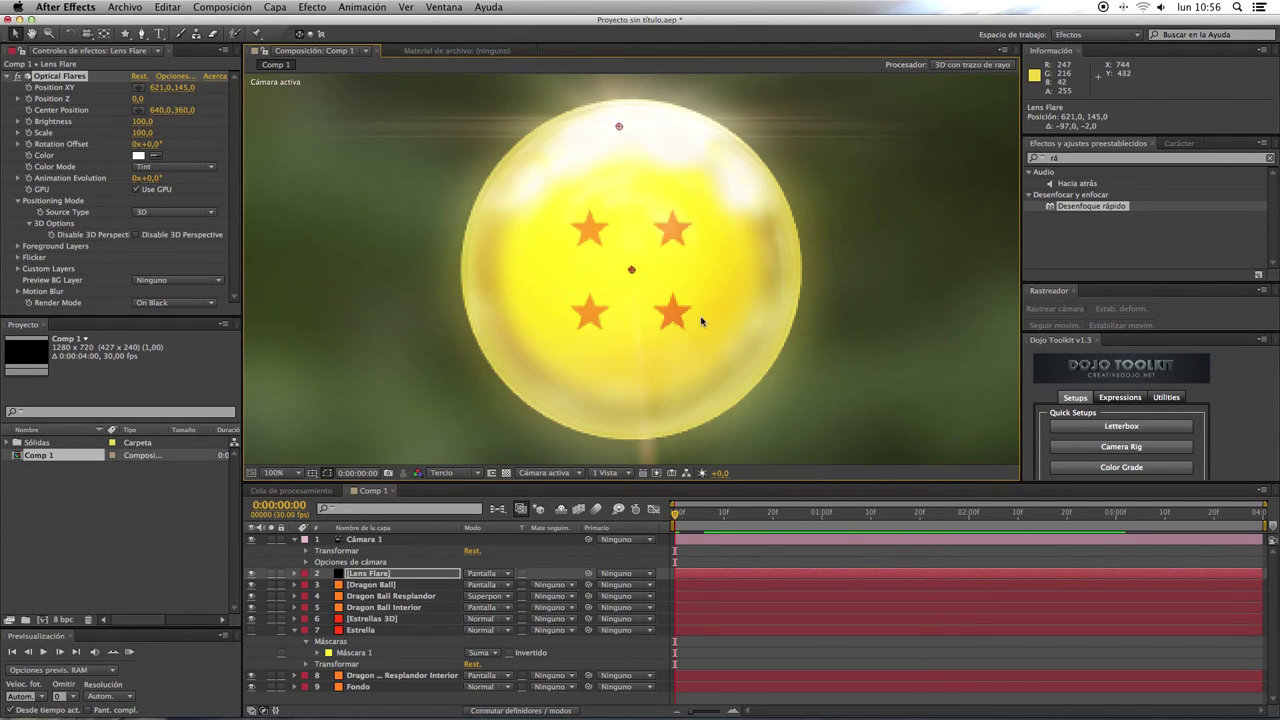
Orbit Cámara 1 to frame the ball and set a Position keyframe at 0:00.
key("c")
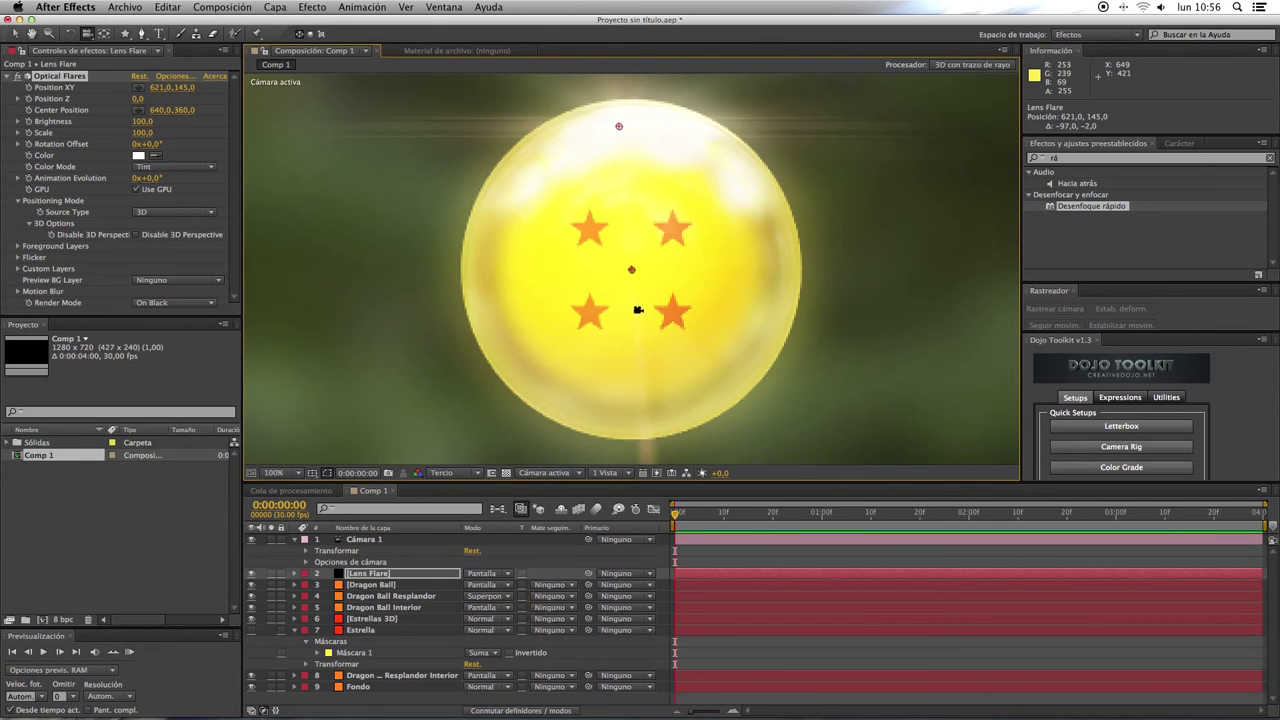
left_click_drag(639, 310, 698, 356)
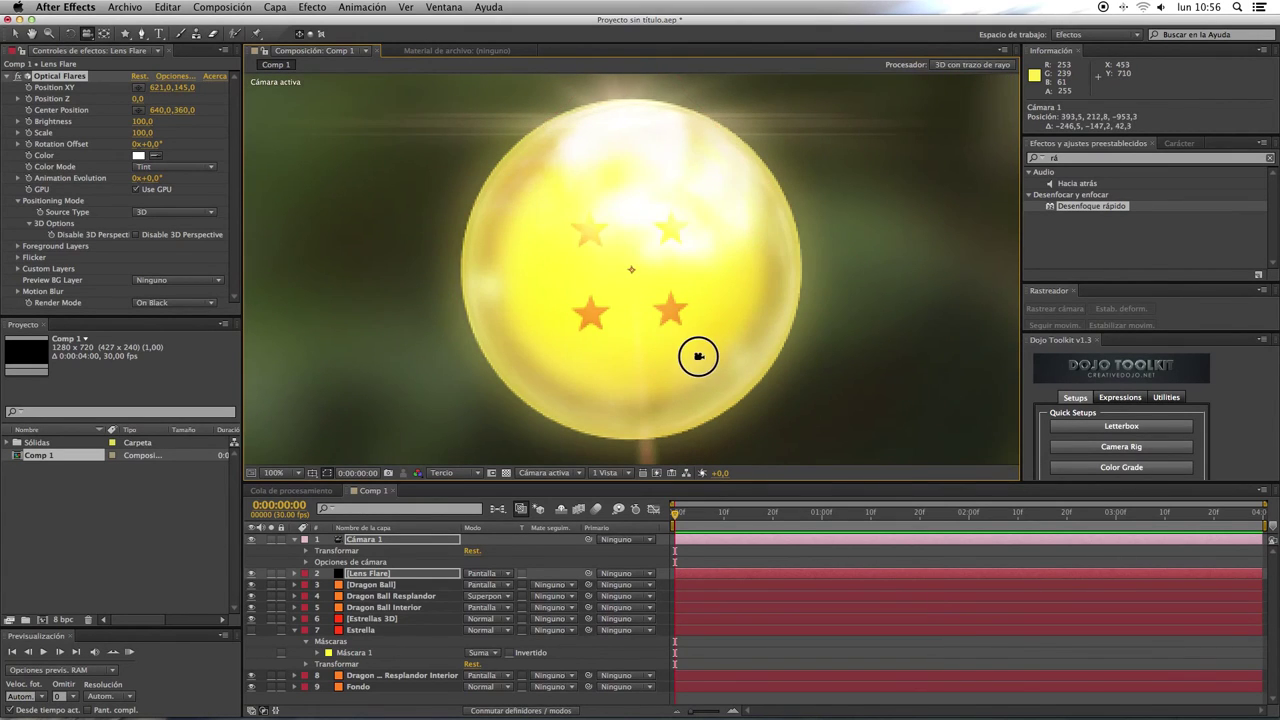
left_click(598, 567)
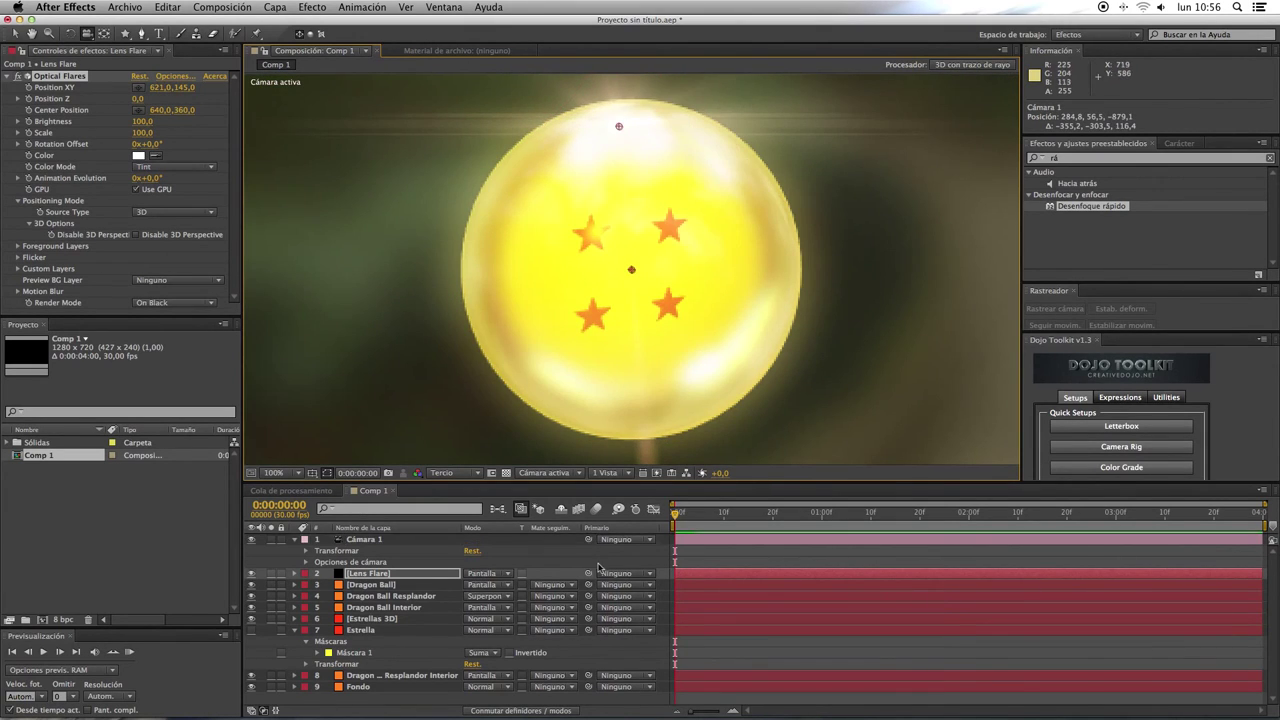
left_click(306, 551)
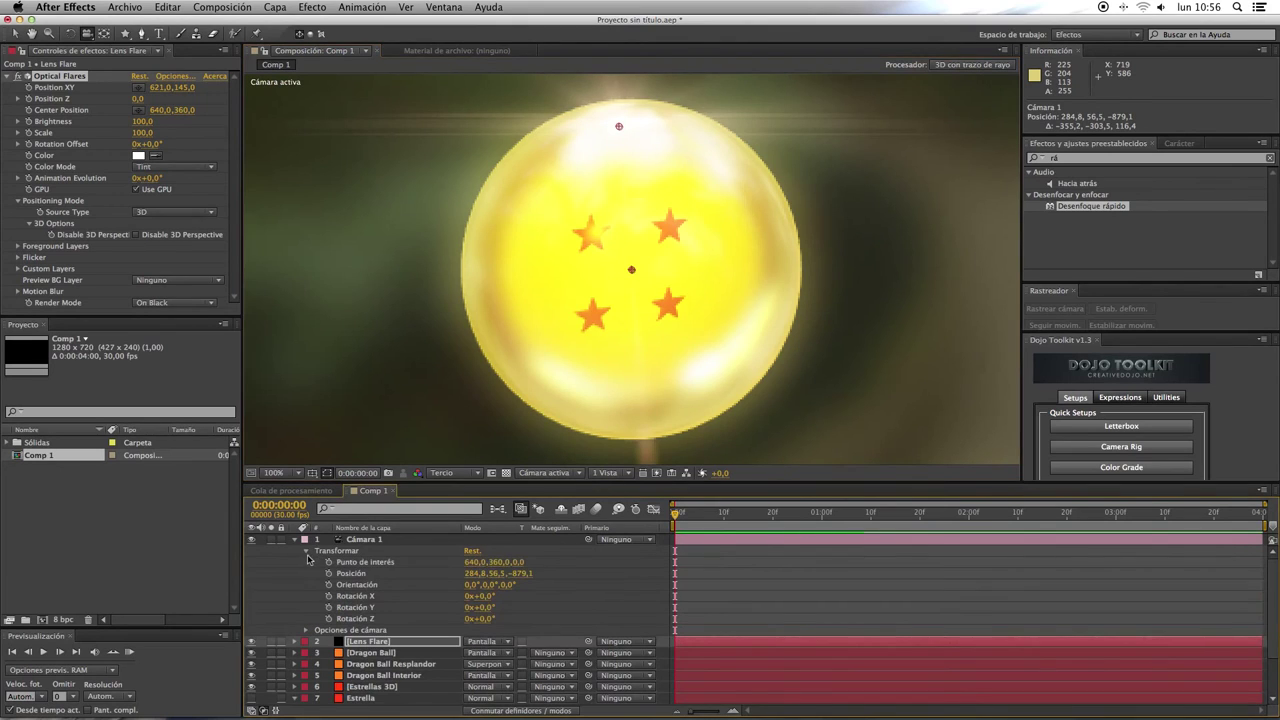
left_click(329, 573)
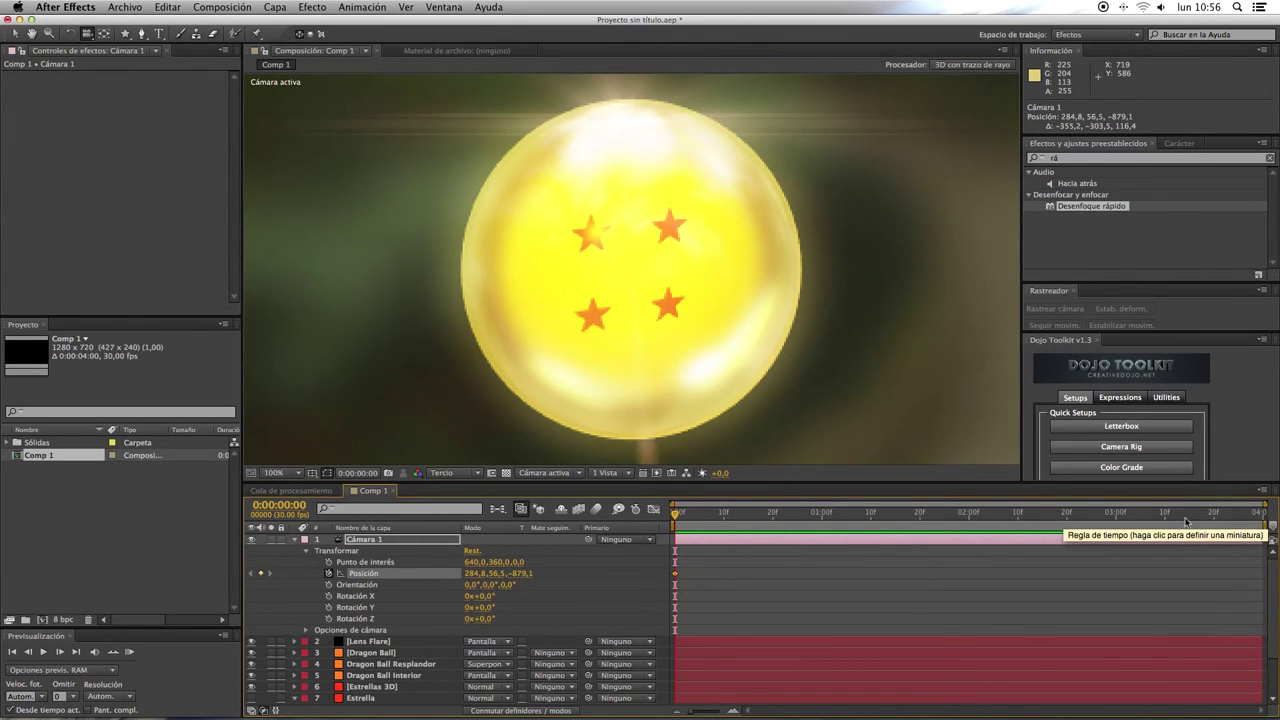
At the last frame, orbit and track the camera to end at 1458.1, 1091.0, -381.5.
left_click_drag(1245, 516, 1264, 515)
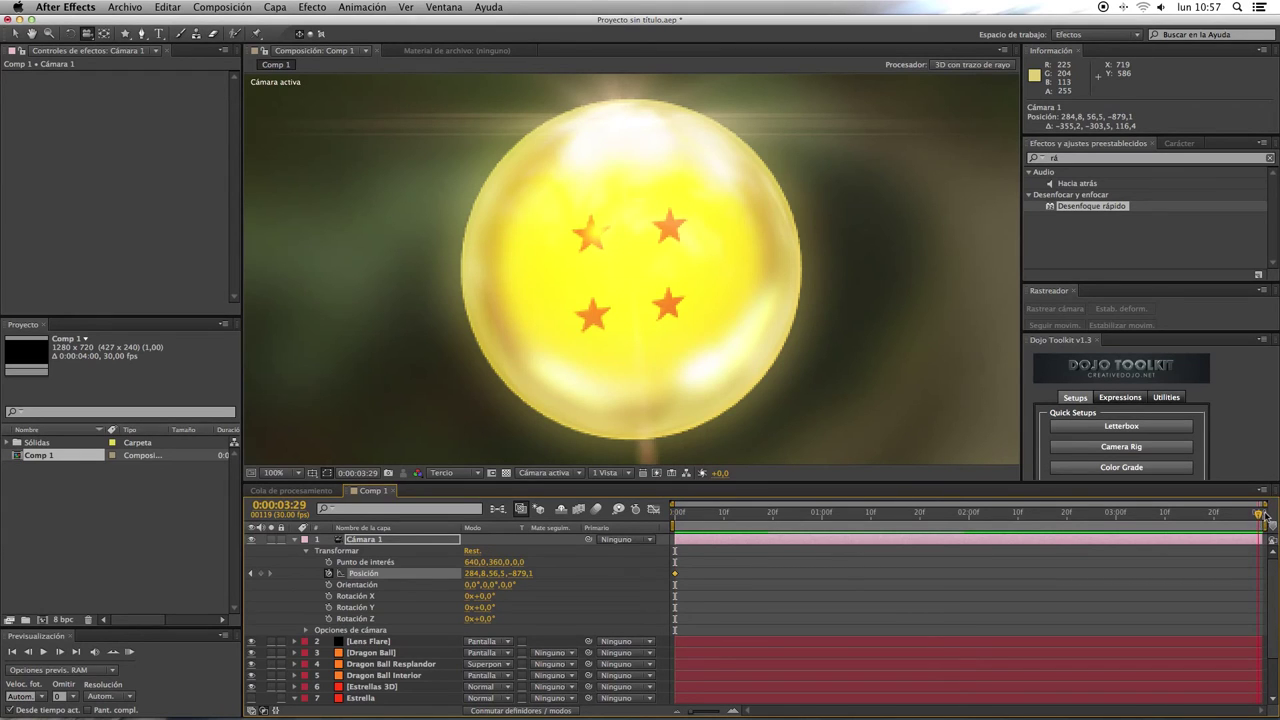
mouse_move(660, 298)
left_mouse_down()
mouse_move(570, 253)
mouse_move(543, 214)
mouse_move(456, 160)
left_mouse_up()
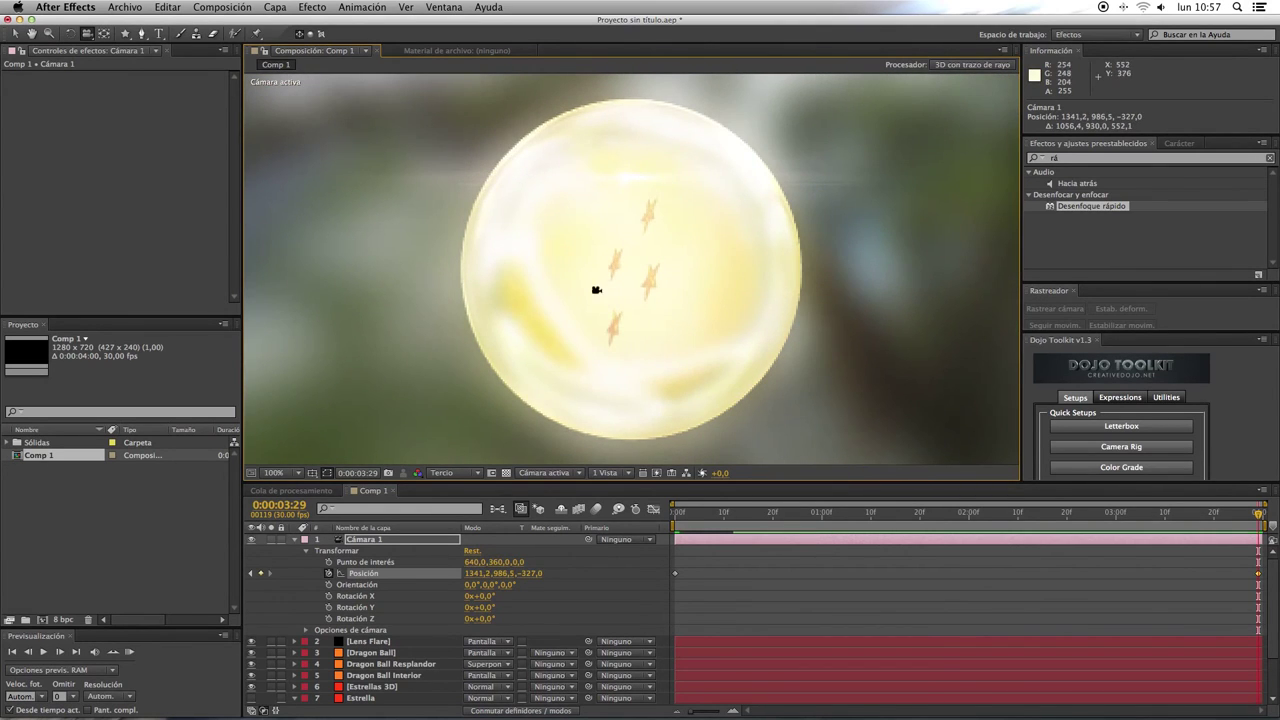
key("c")
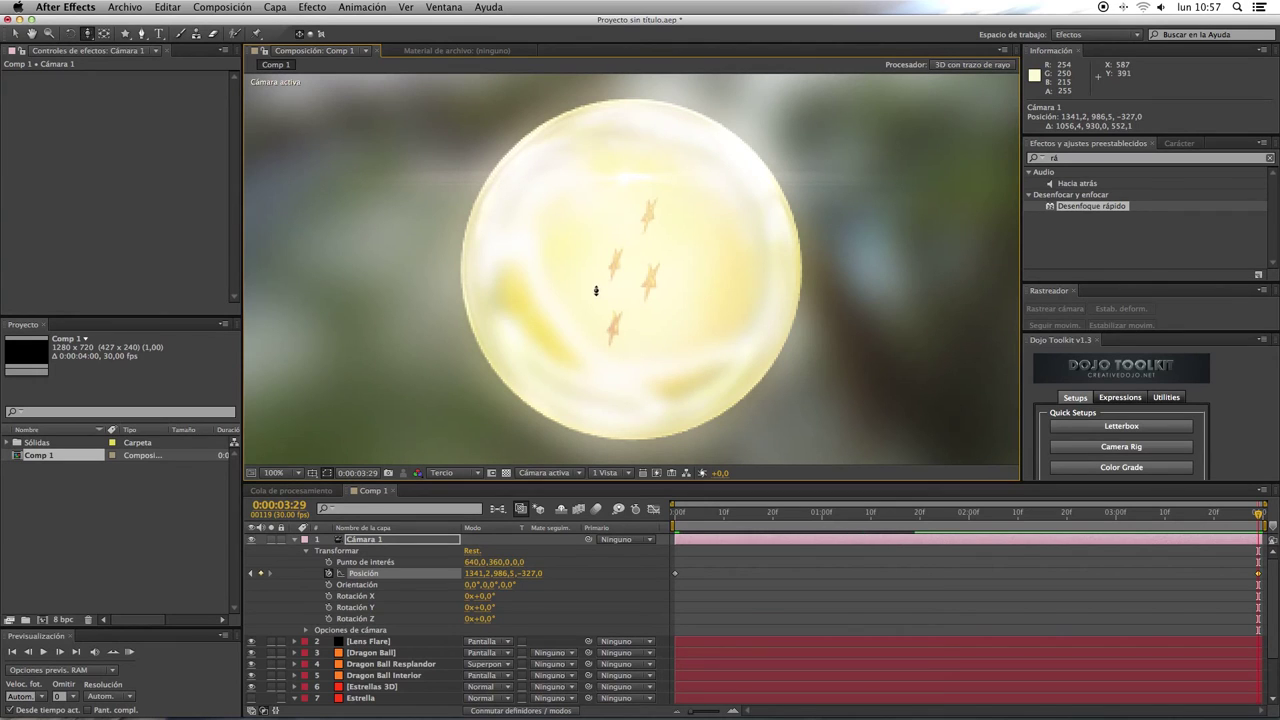
left_click_drag(596, 290, 604, 244)
left_click_drag(603, 244, 603, 333)
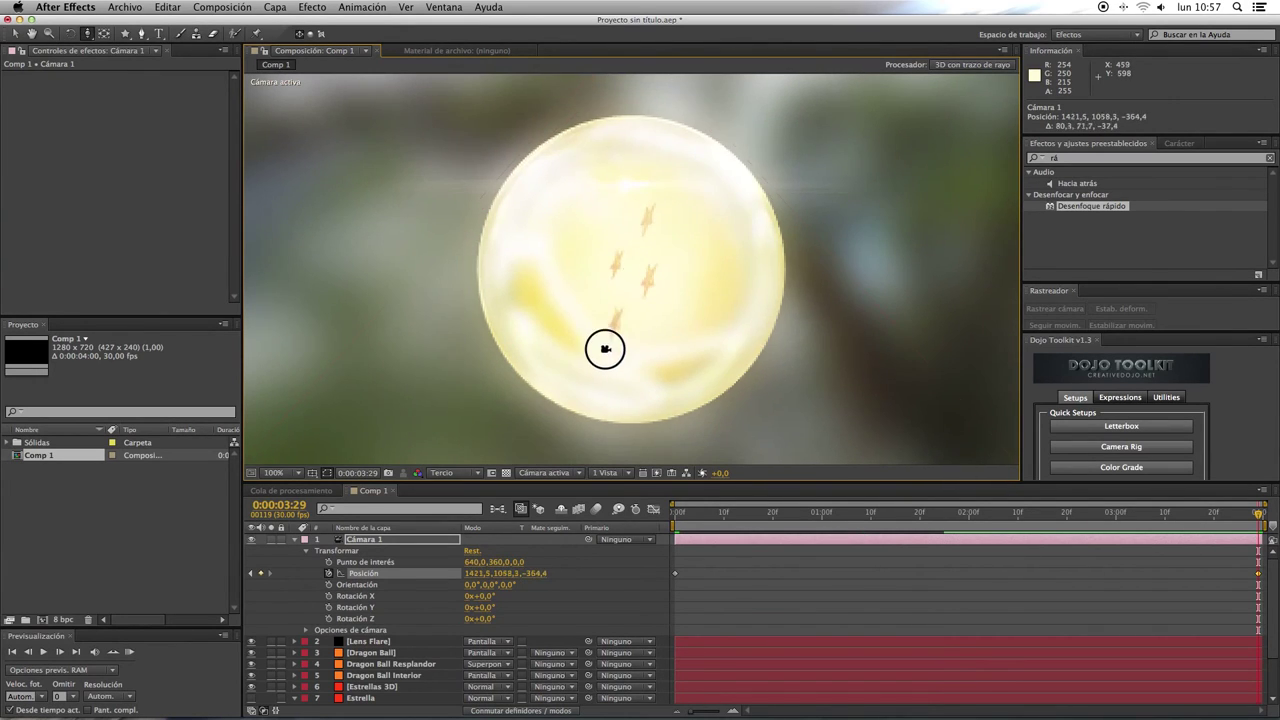
left_click_drag(603, 333, 606, 356)
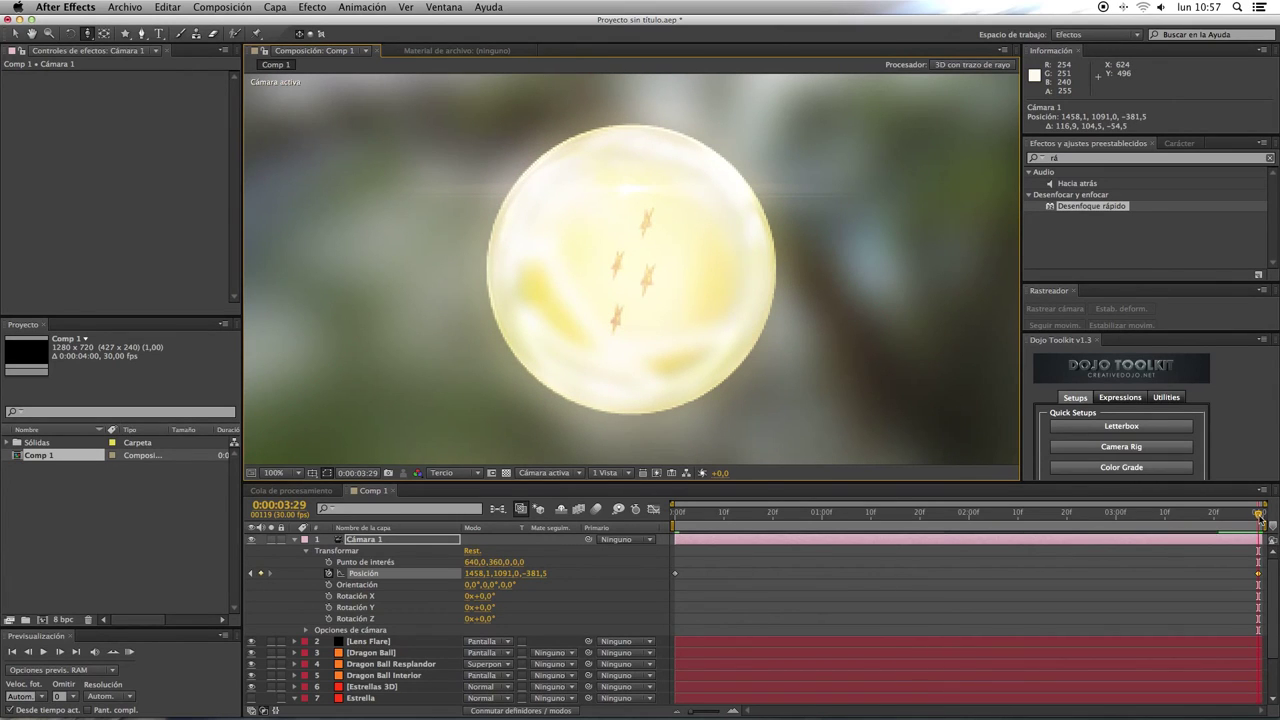
left_click_drag(1261, 521, 644, 514)
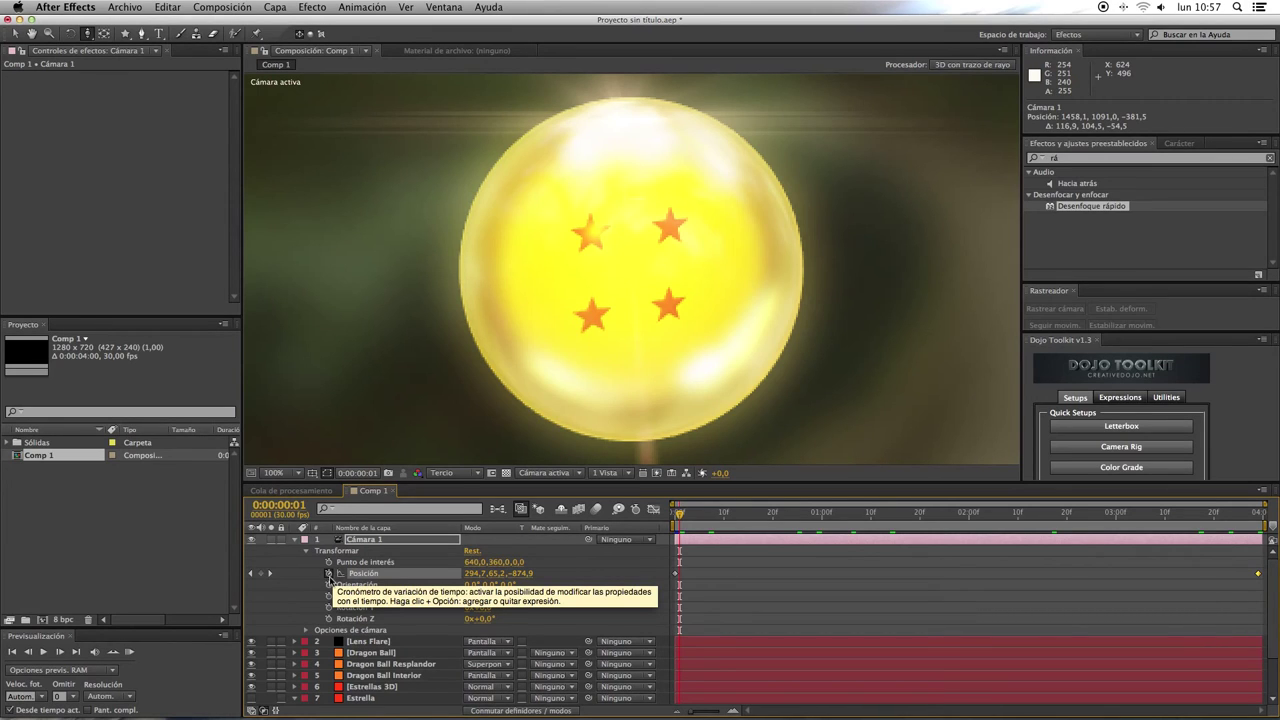
Give Cámara 1's Point of Interest a wiggle(5,8) expression, deleting the one started on Position.
left_click(329, 577, "alt")
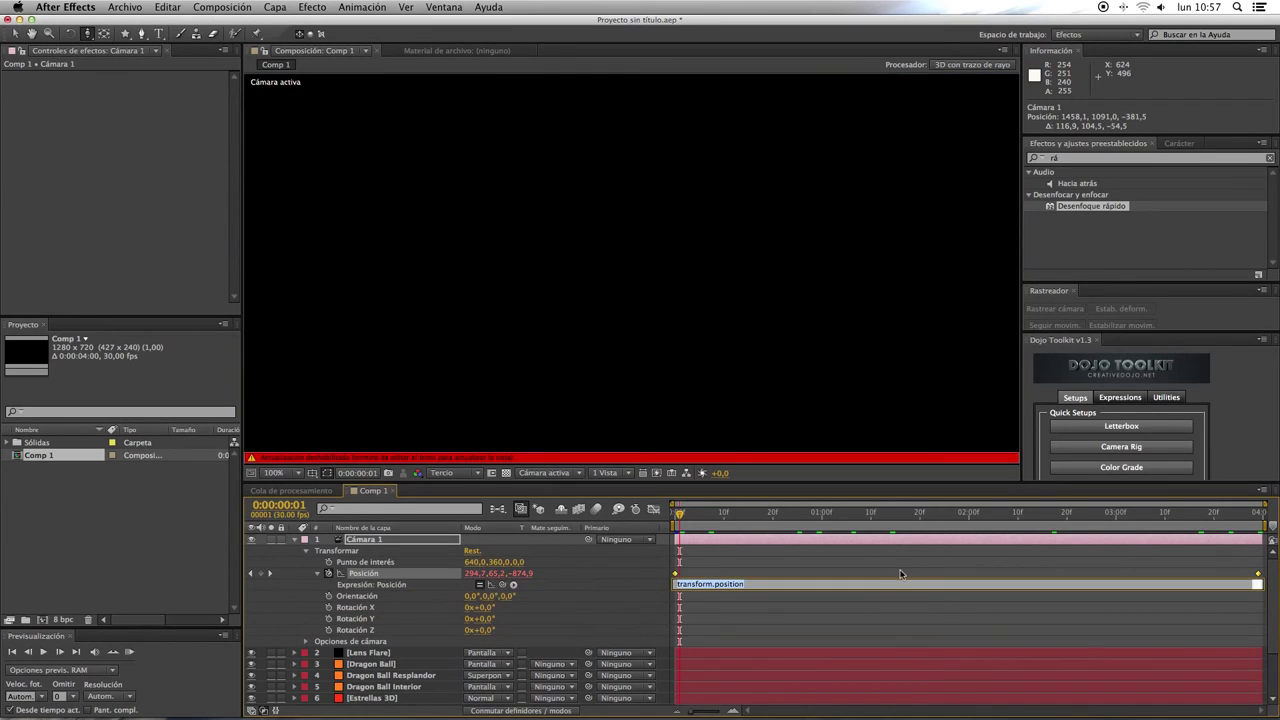
type("wigg")
type("9")
left_click_drag(746, 583, 664, 584)
key("BackSpace")
left_click(329, 562, "alt")
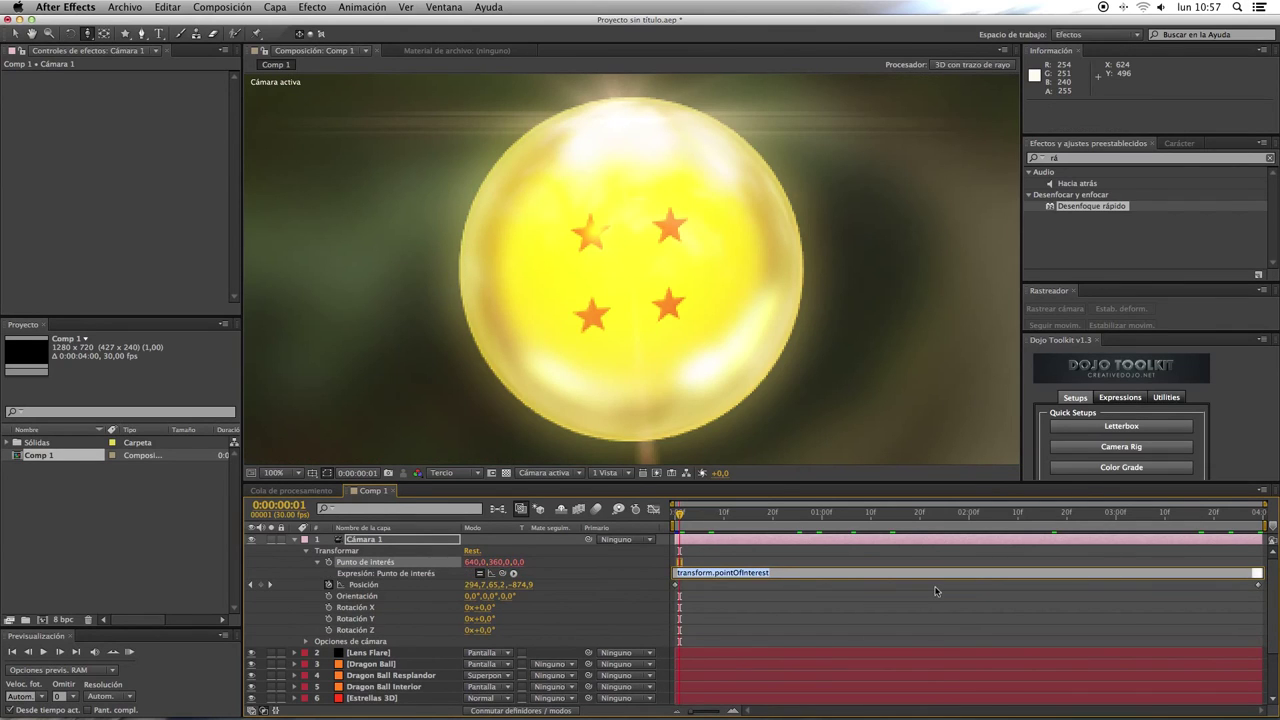
type("wiggle(5,8")
key("KP_Enter")
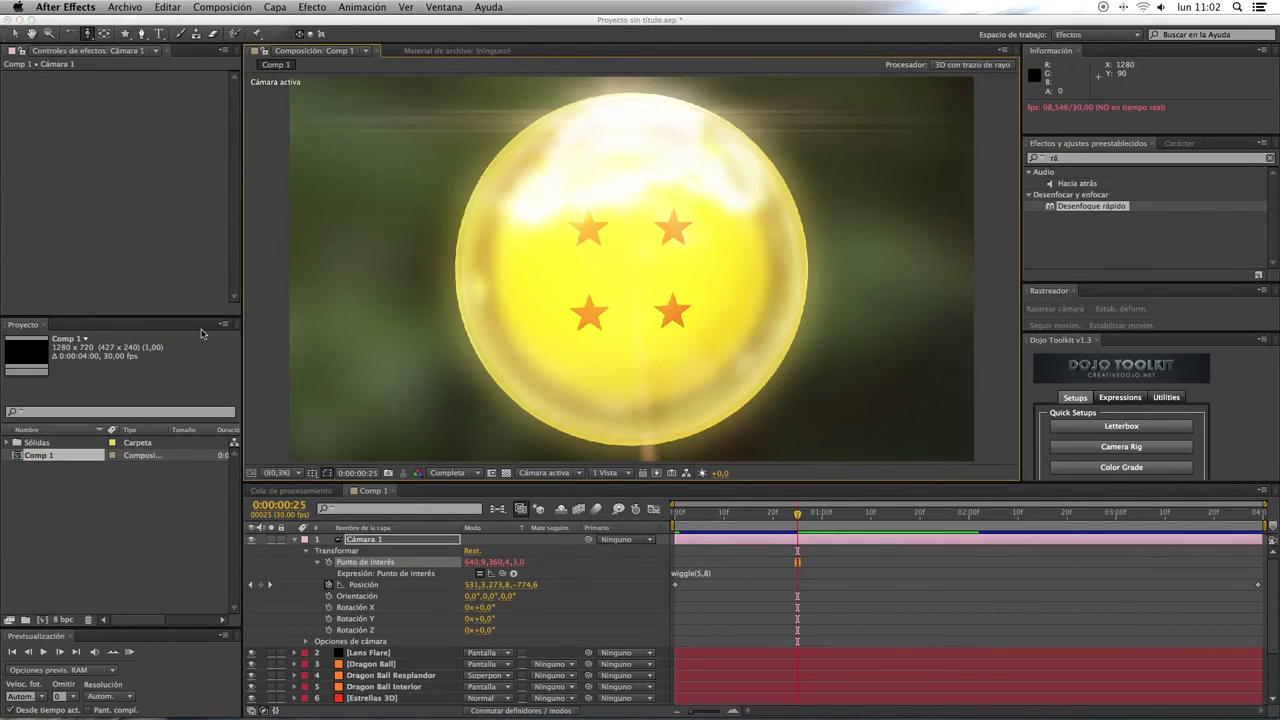
Preview the wiggling camera move, then turn on motion blur for the composition.
key("space")
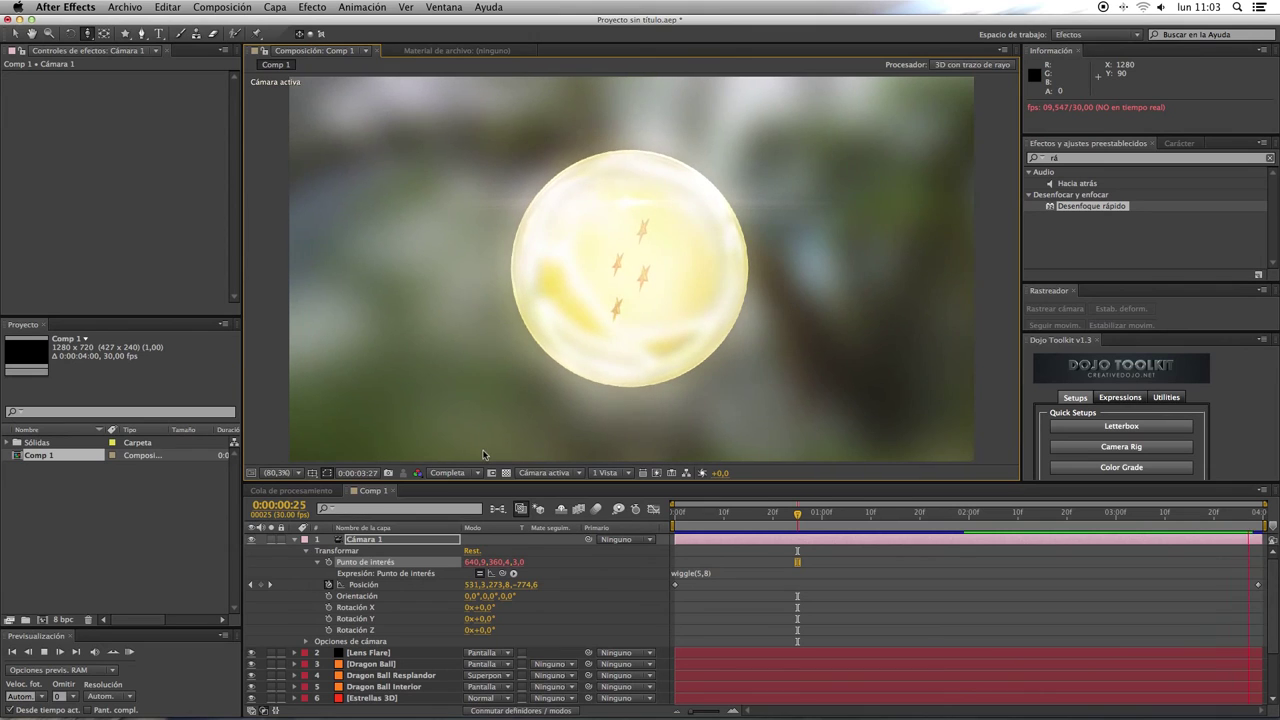
key("space")
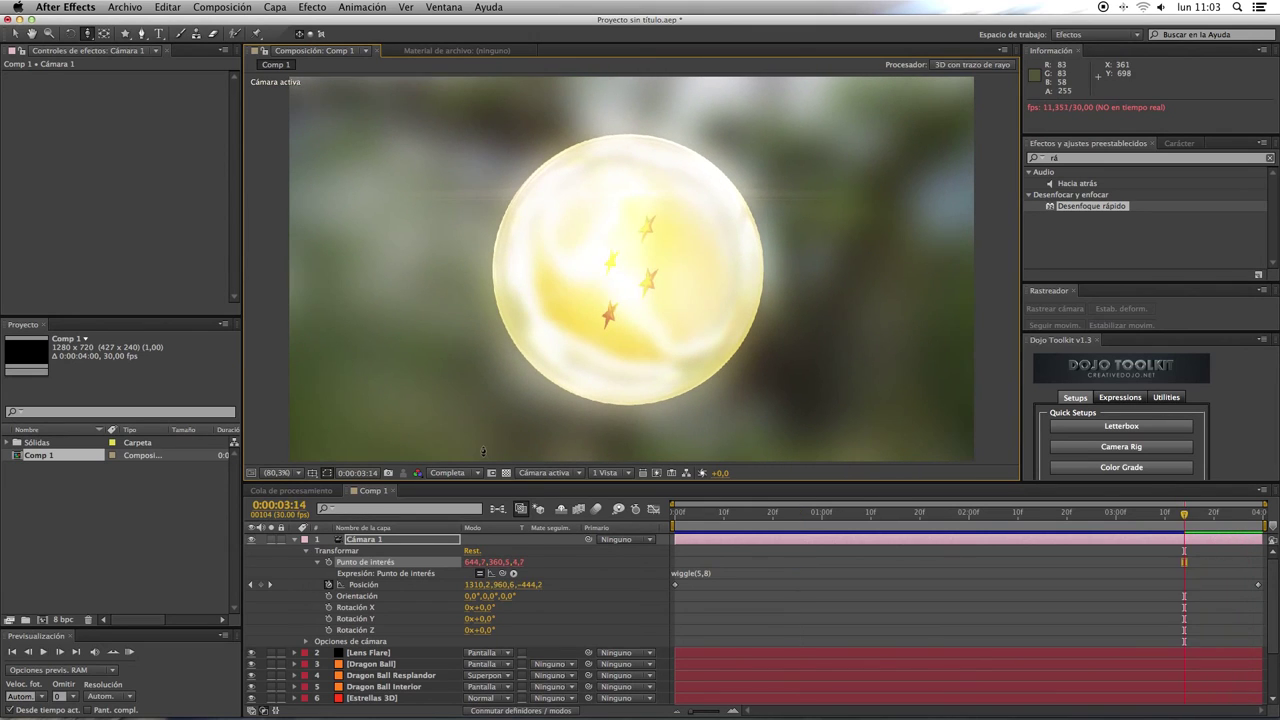
left_click(295, 541)
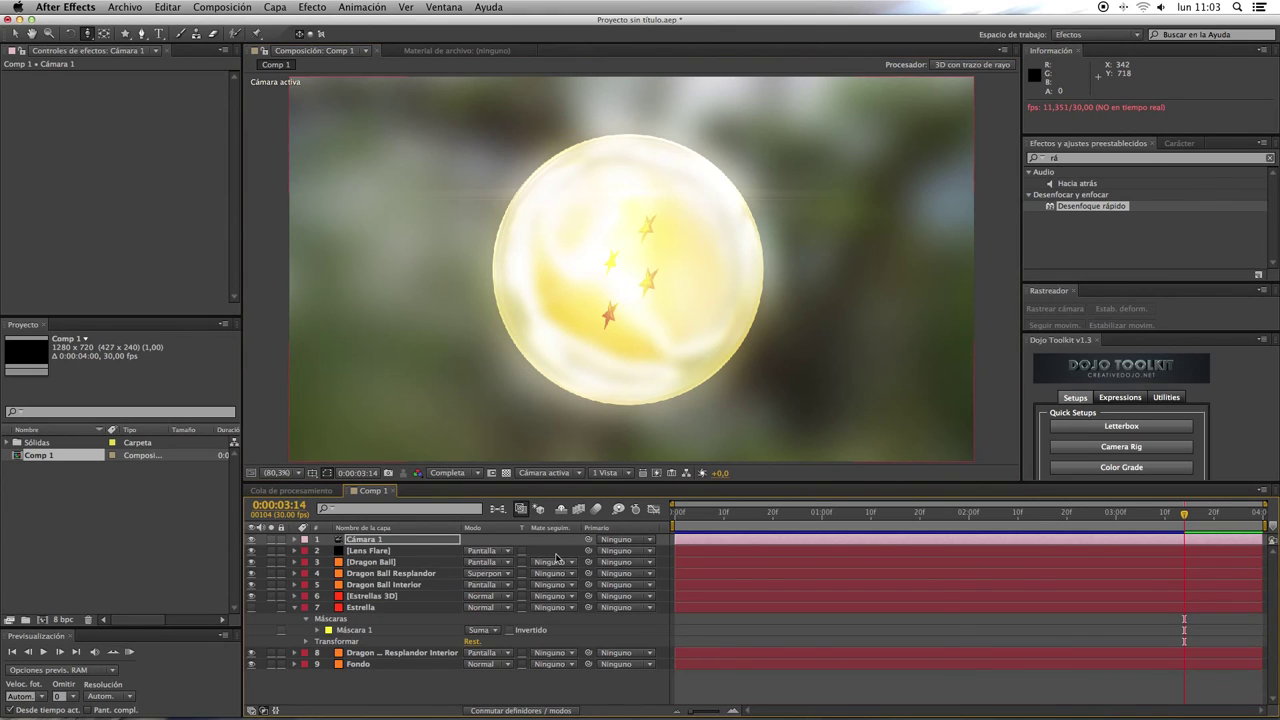
left_click(599, 509)
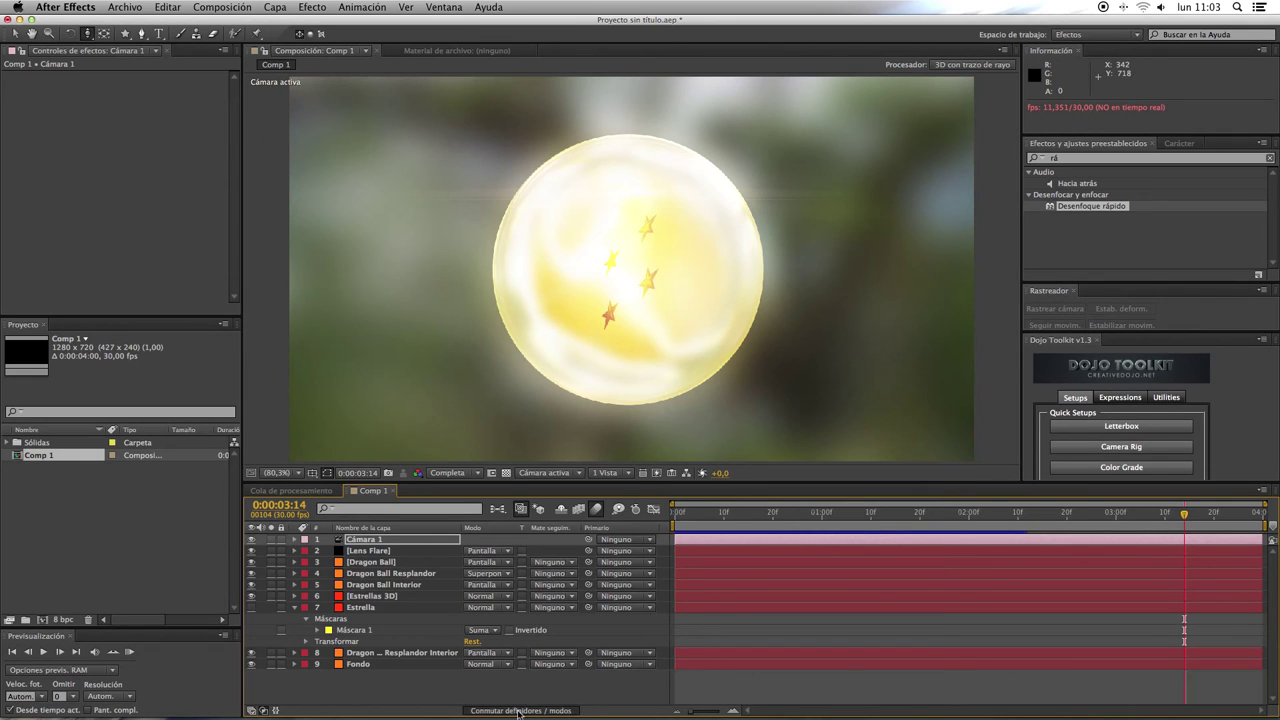
Turn on motion blur for the ball layers and change Cámara 1's Point of Interest expression to wiggle(5,12).
left_click(520, 710)
left_click_drag(518, 551, 512, 666)
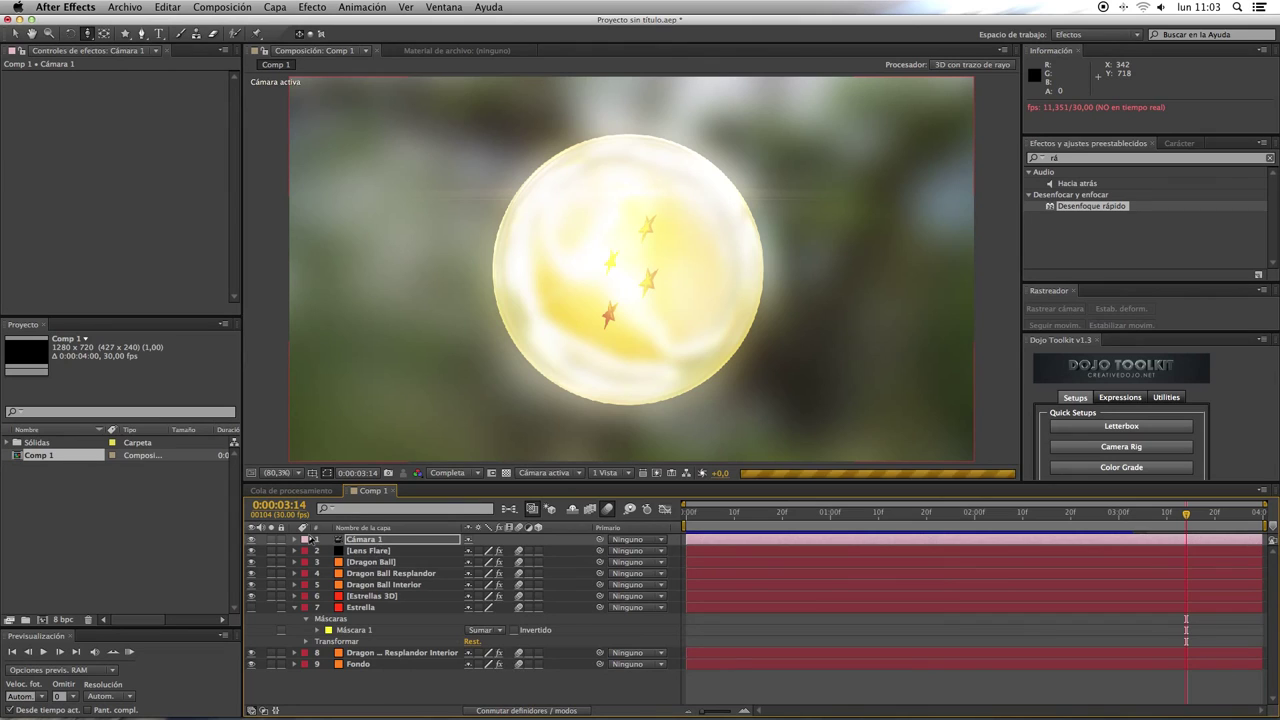
left_click(296, 543)
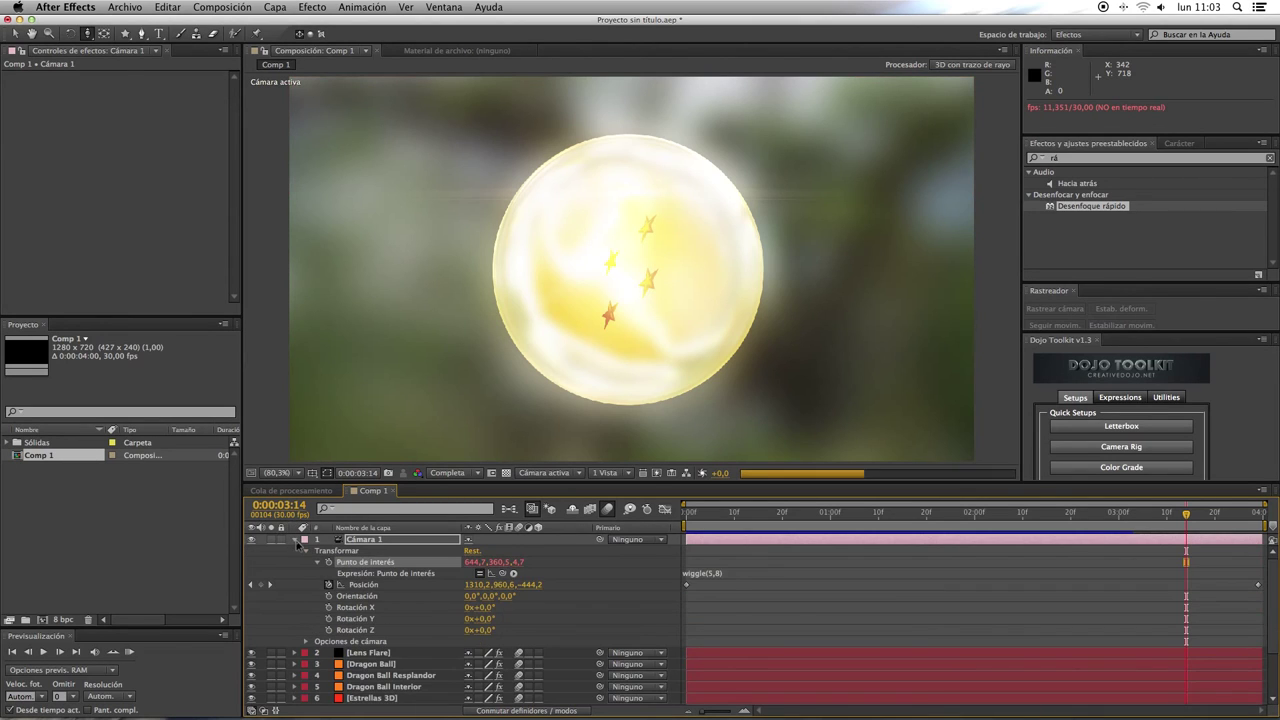
left_click(716, 573)
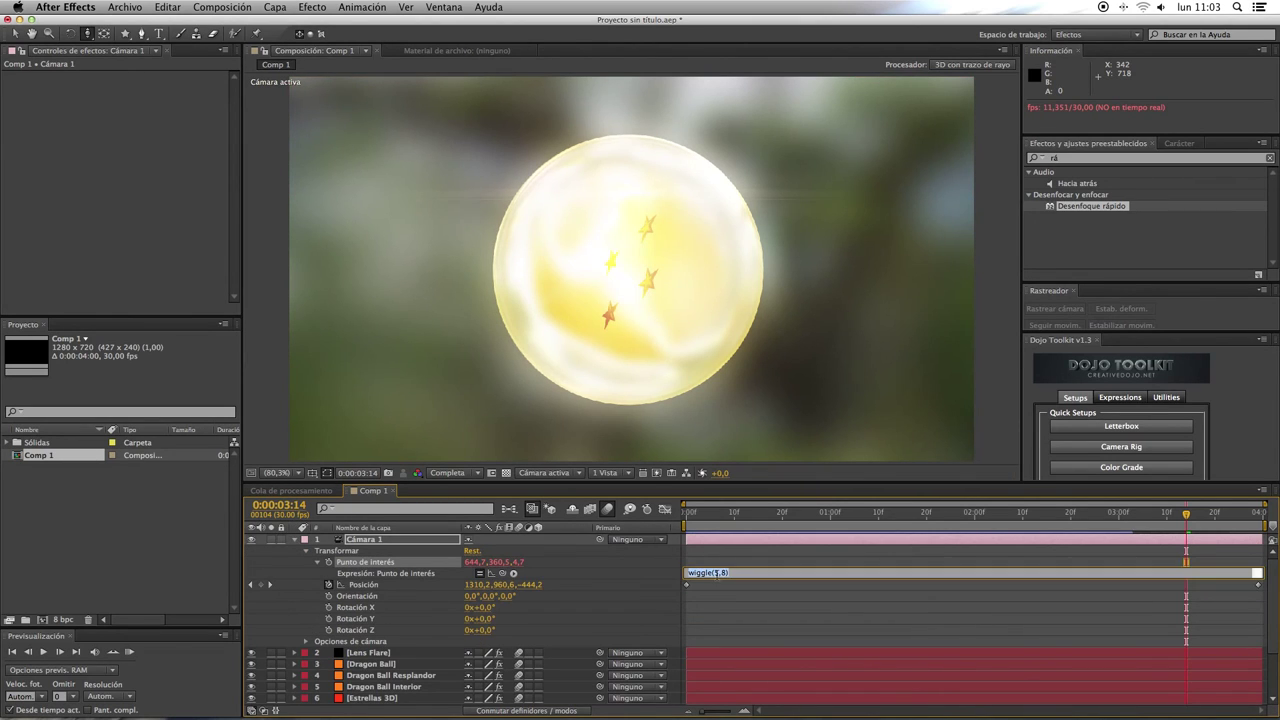
double_click(723, 573)
type("12")
key("KP_Enter")
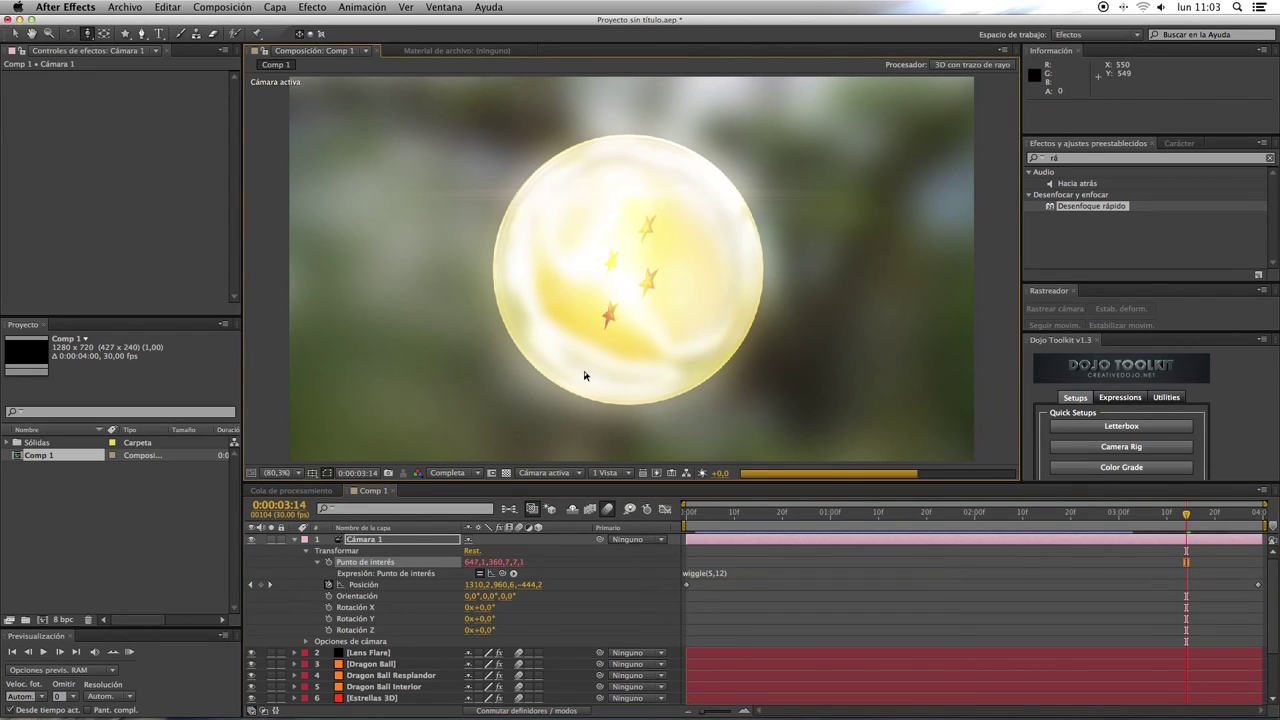
left_click(294, 540)
Add a new adjustment layer at the top of the layer stack.
left_click(349, 690)
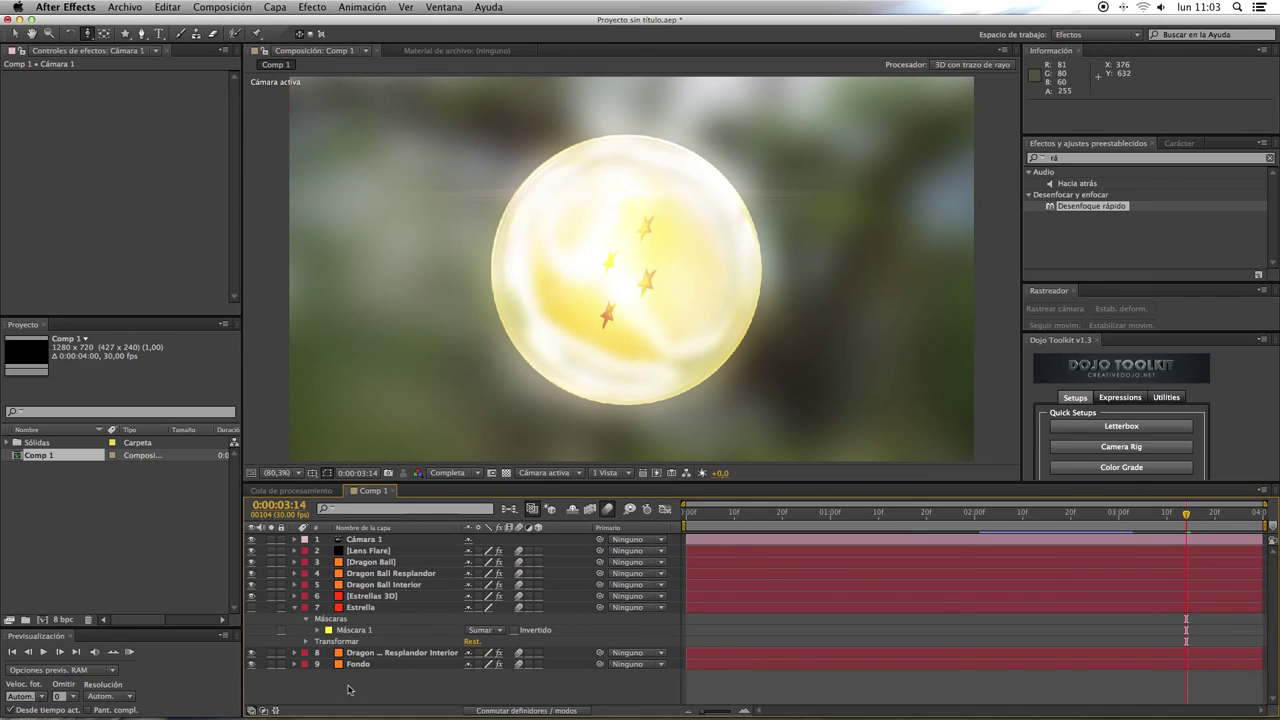
right_click(349, 690)
mouse_move(436, 584)
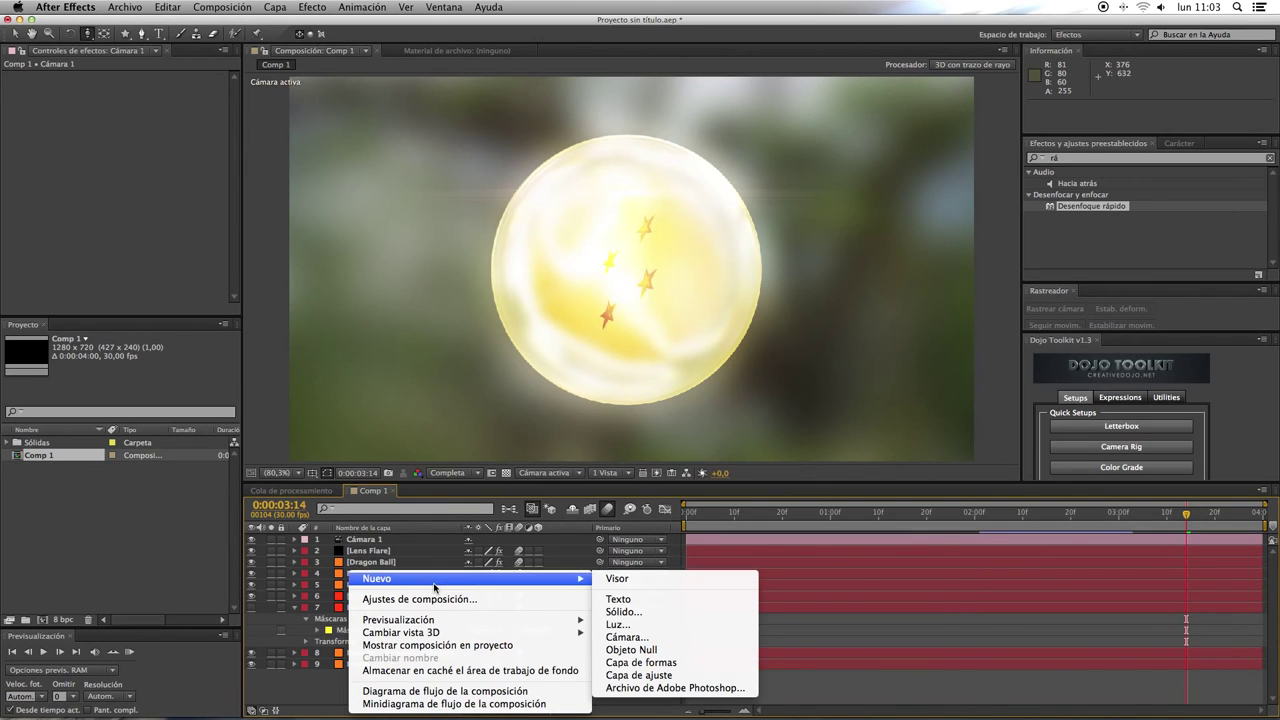
left_click(690, 676)
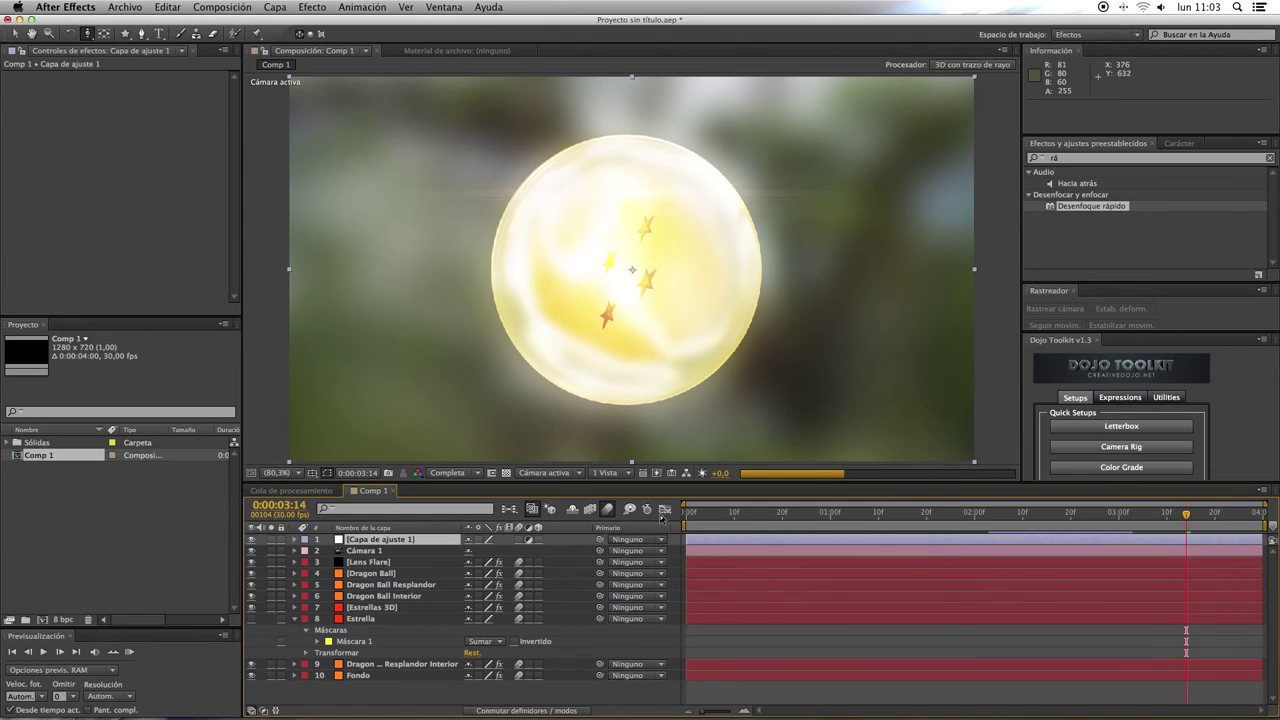
Apply Teñir to Capa de ajuste 1 and set its tint amount to 20%.
left_click(982, 156)
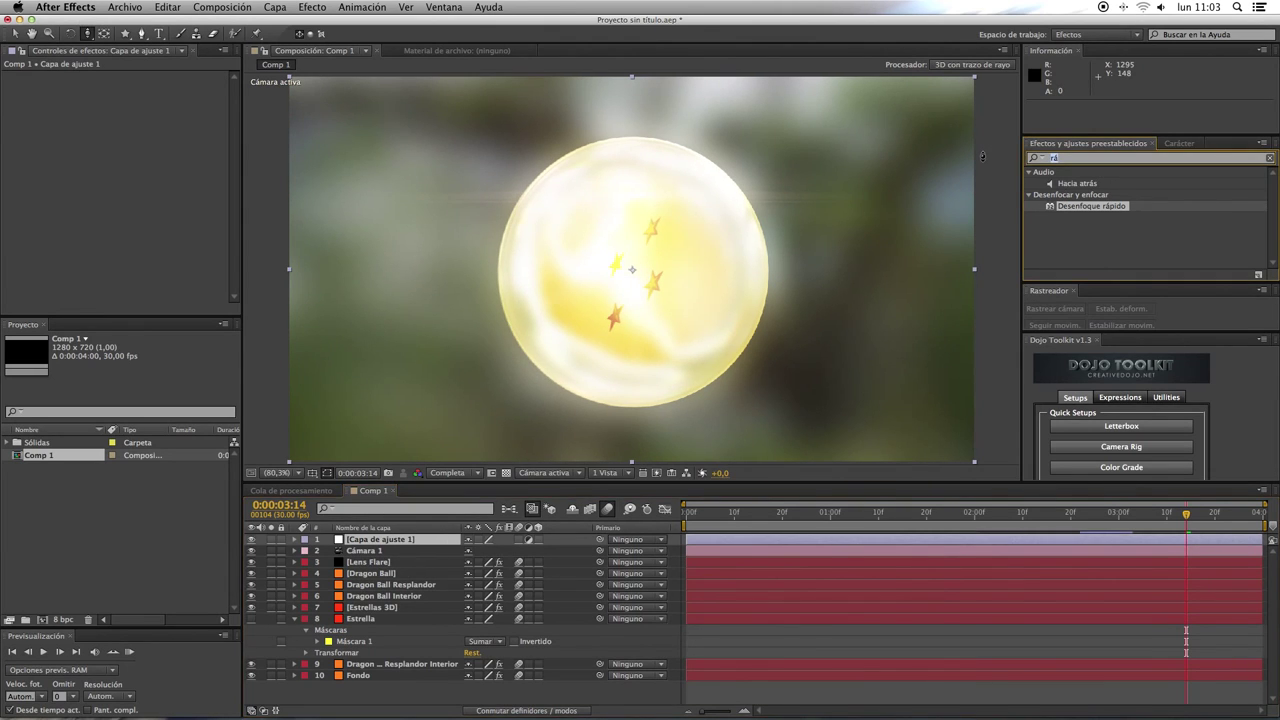
type("teñir")
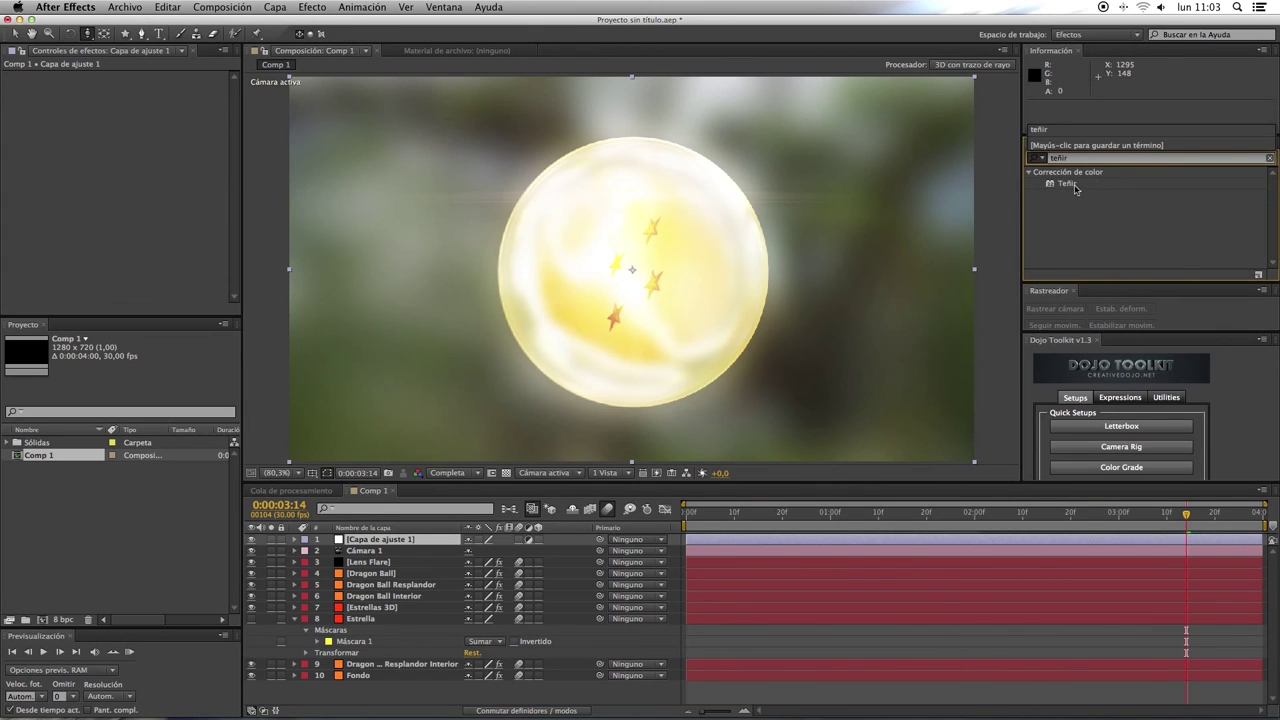
left_click_drag(1075, 189, 132, 182)
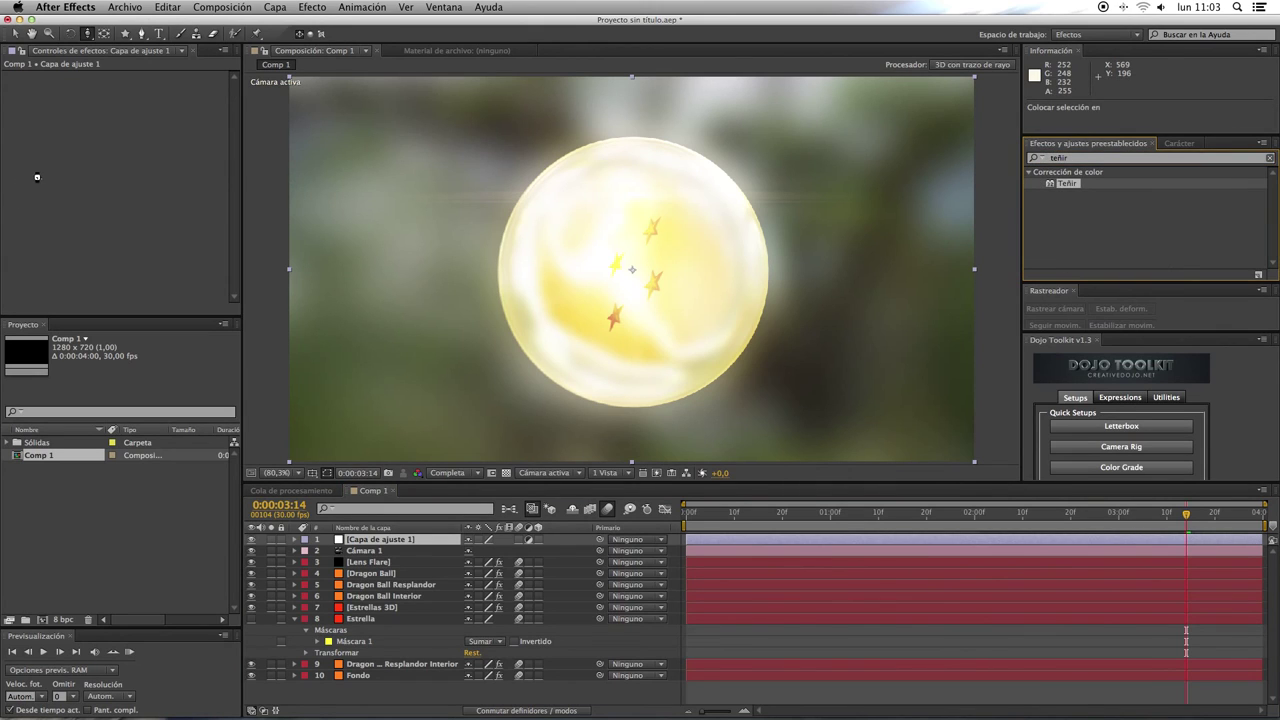
left_click_drag(61, 178, 170, 244)
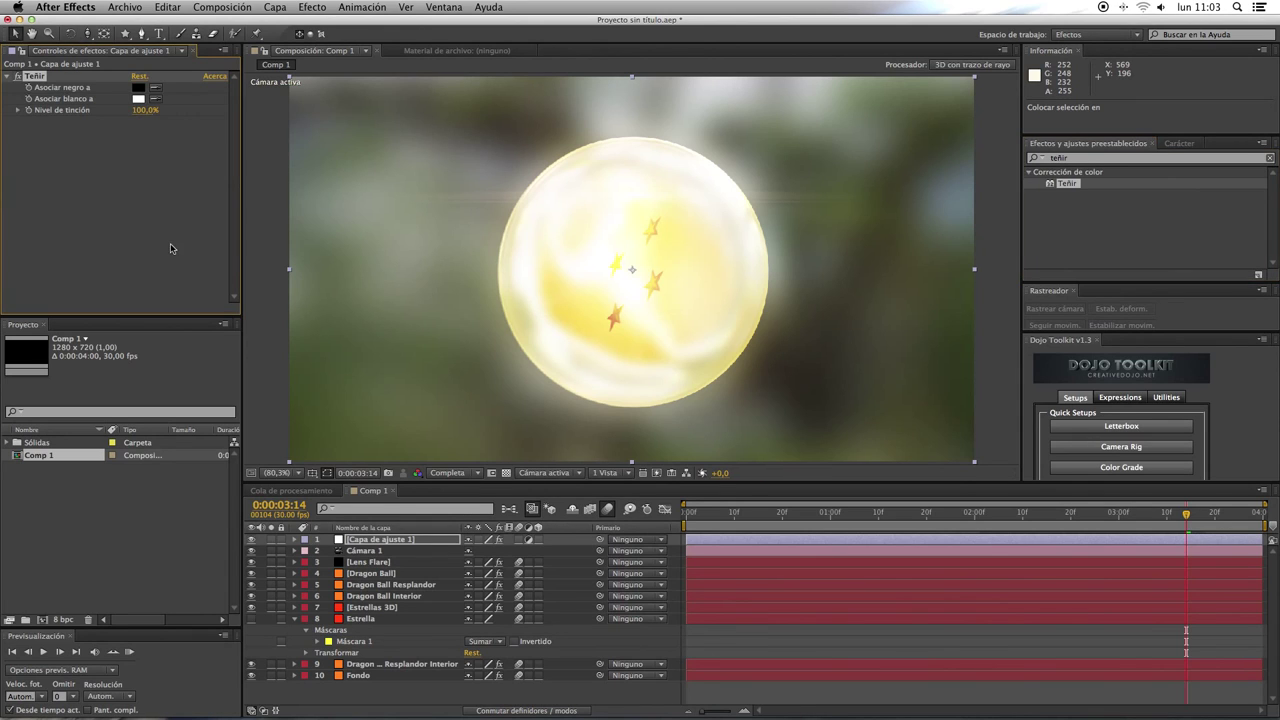
left_click(146, 112)
type("20")
key("Return")
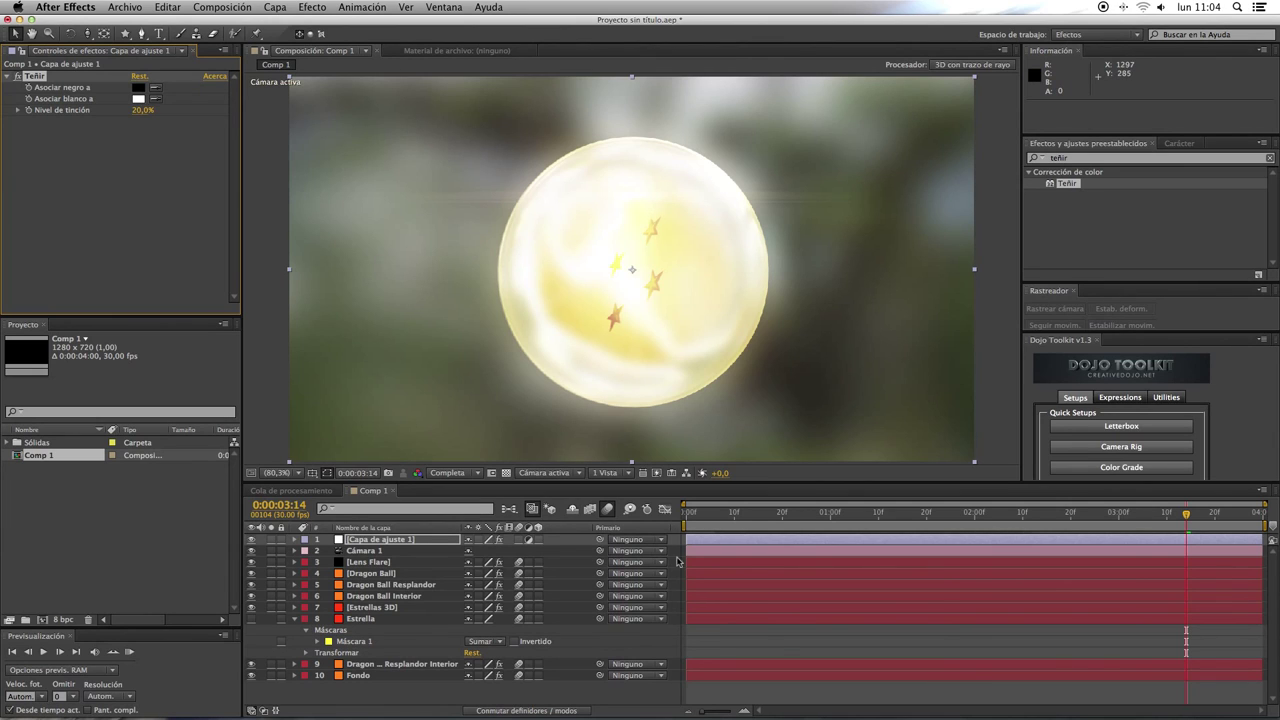
Create a solid named Viñeta and scale it up beyond the frame edges.
right_click(435, 704)
mouse_move(500, 580)
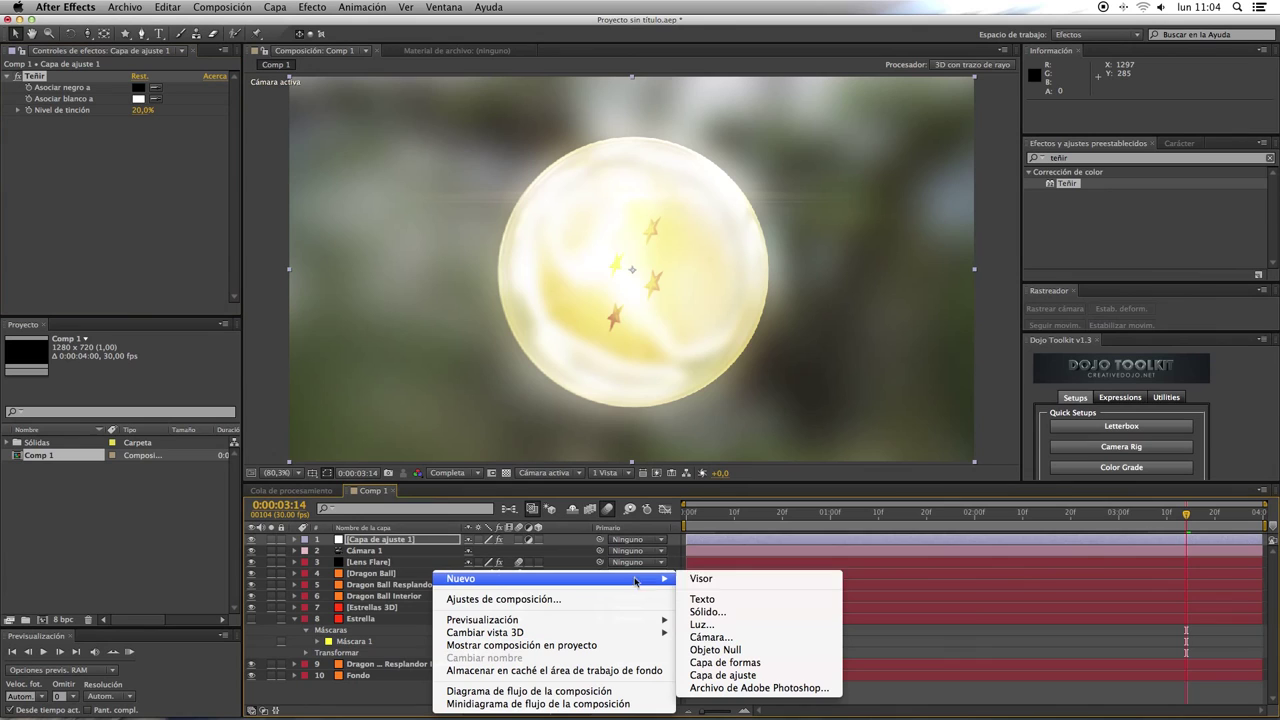
left_click(716, 611)
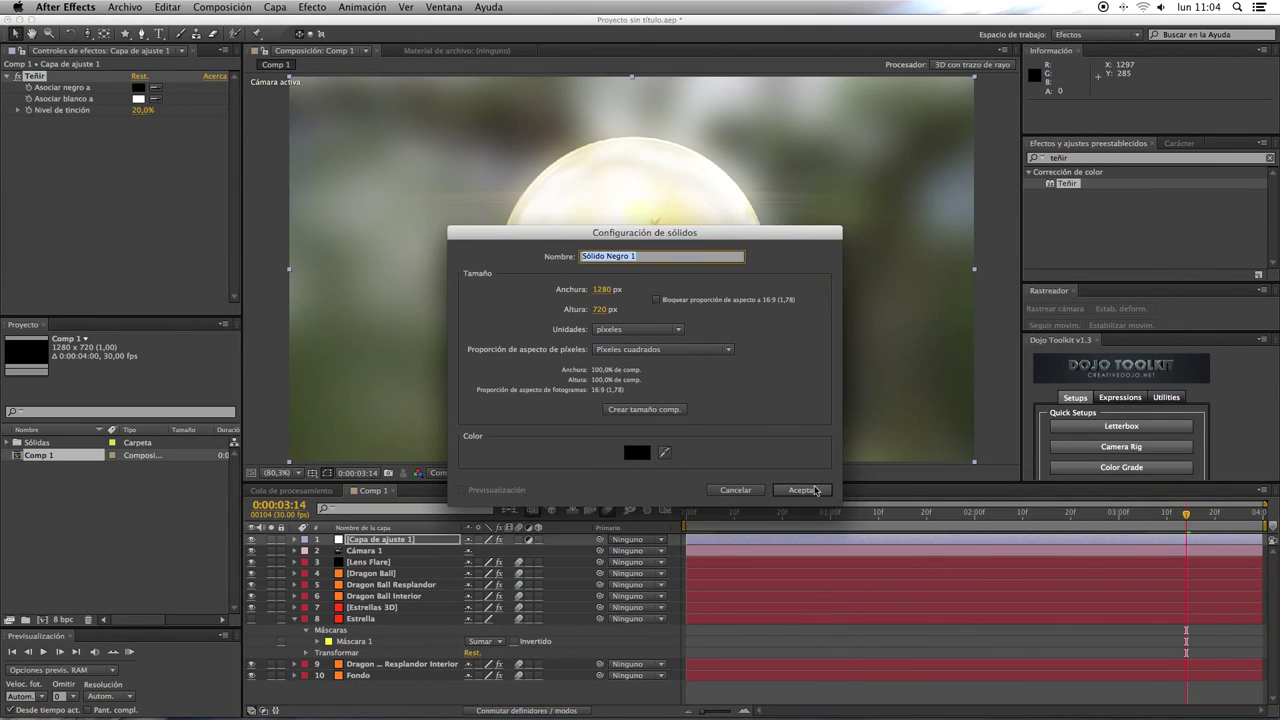
type("Viñet")
type("a")
key("Return")
key("comma")
key("comma")
key("comma")
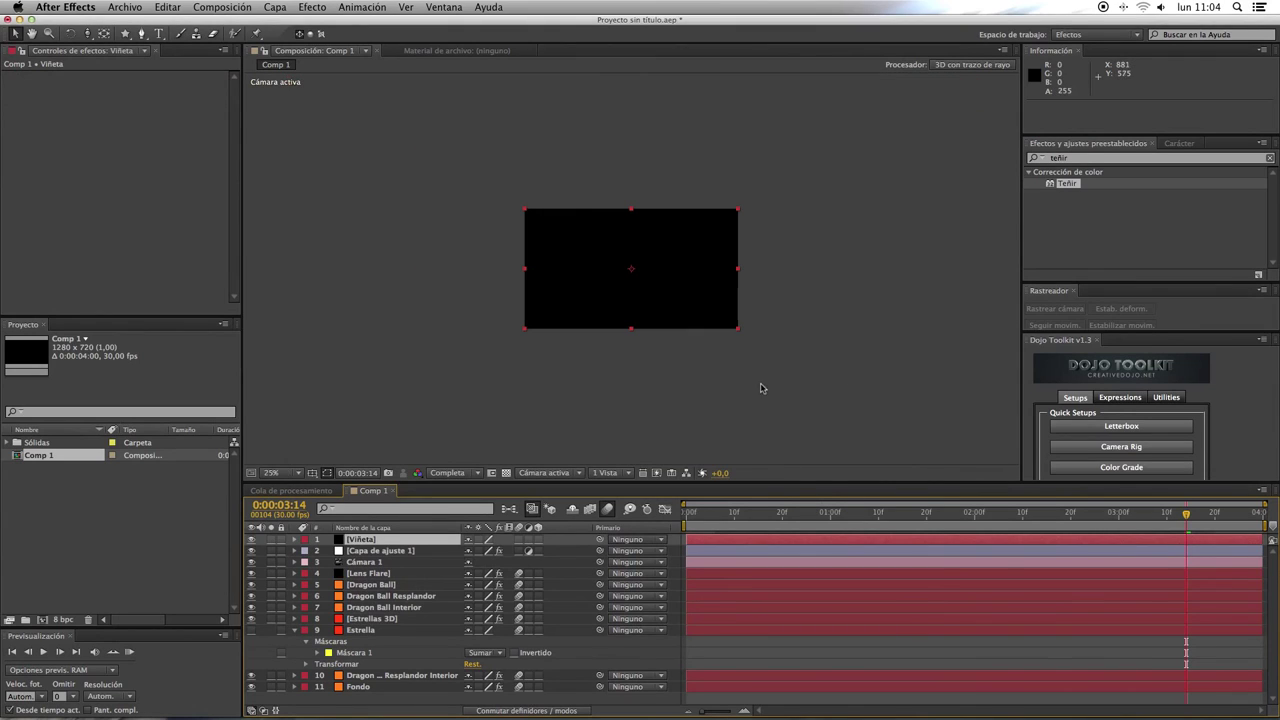
left_click_drag(738, 328, 871, 409)
key("period")
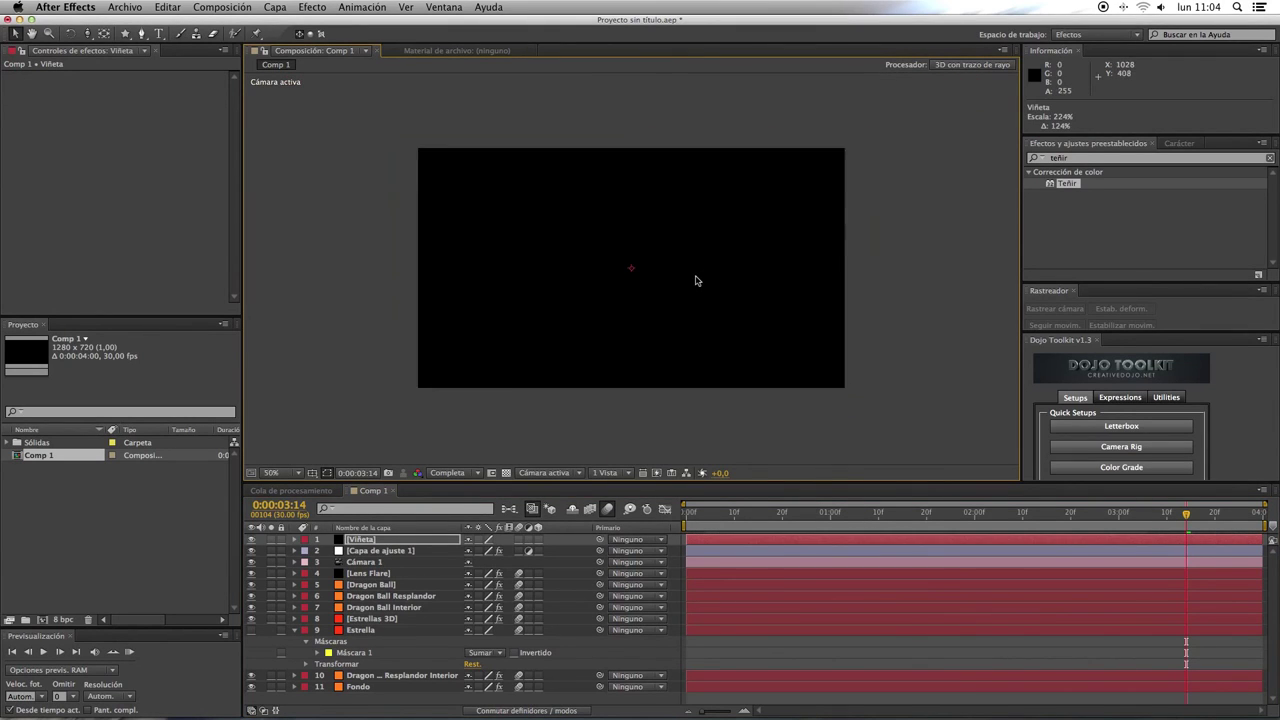
Draw a frame-sized oval mask on Viñeta, set to Restar with about 145 px feather.
left_click_drag(125, 33, 185, 92)
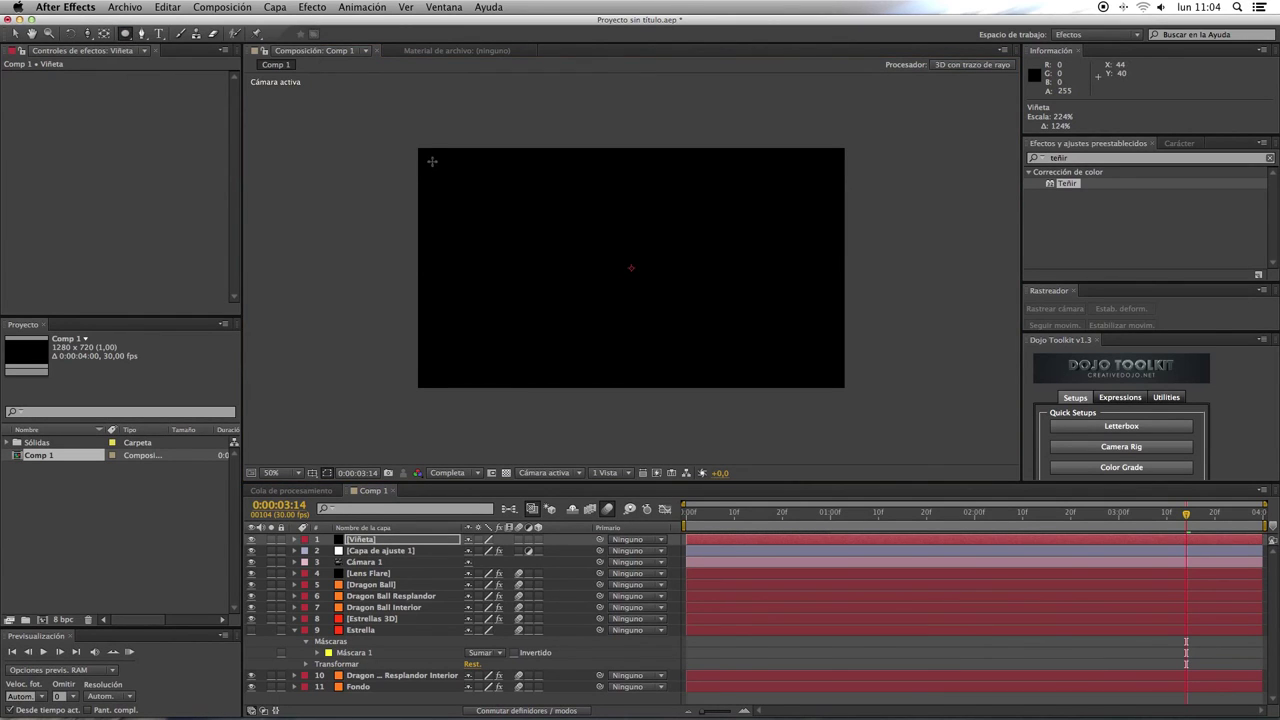
left_click_drag(420, 151, 810, 360)
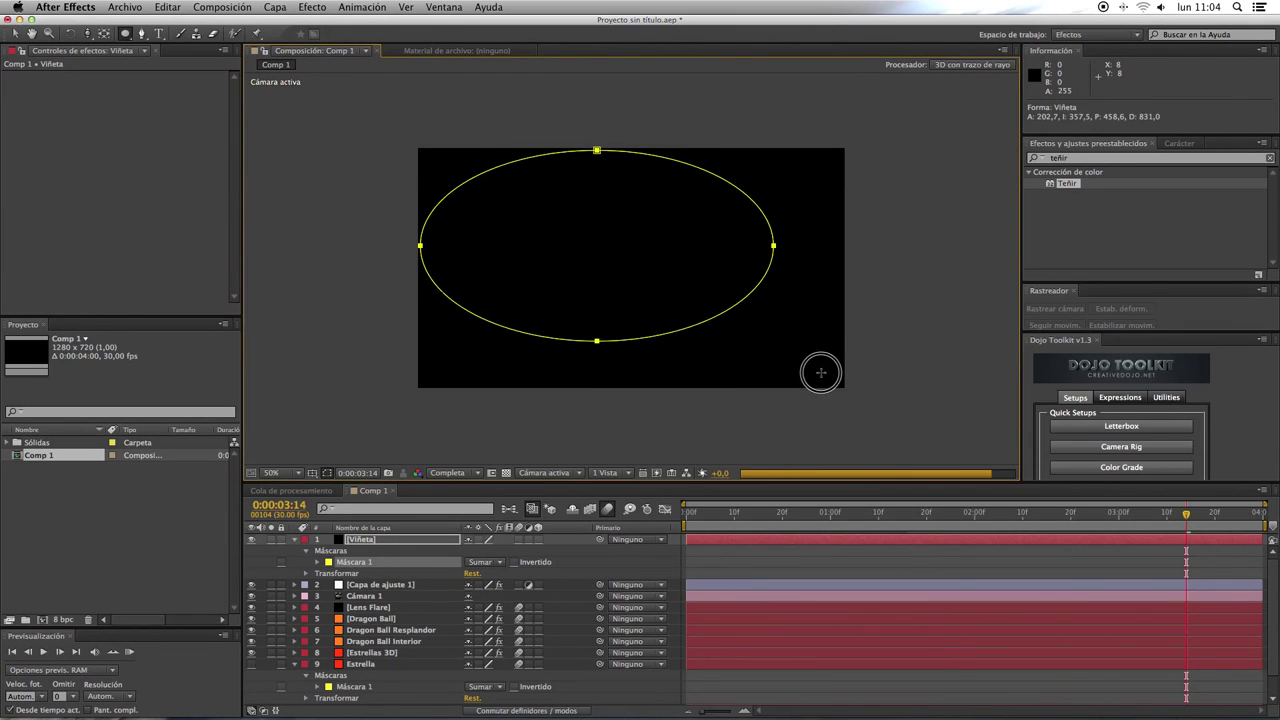
left_click_drag(810, 360, 840, 386)
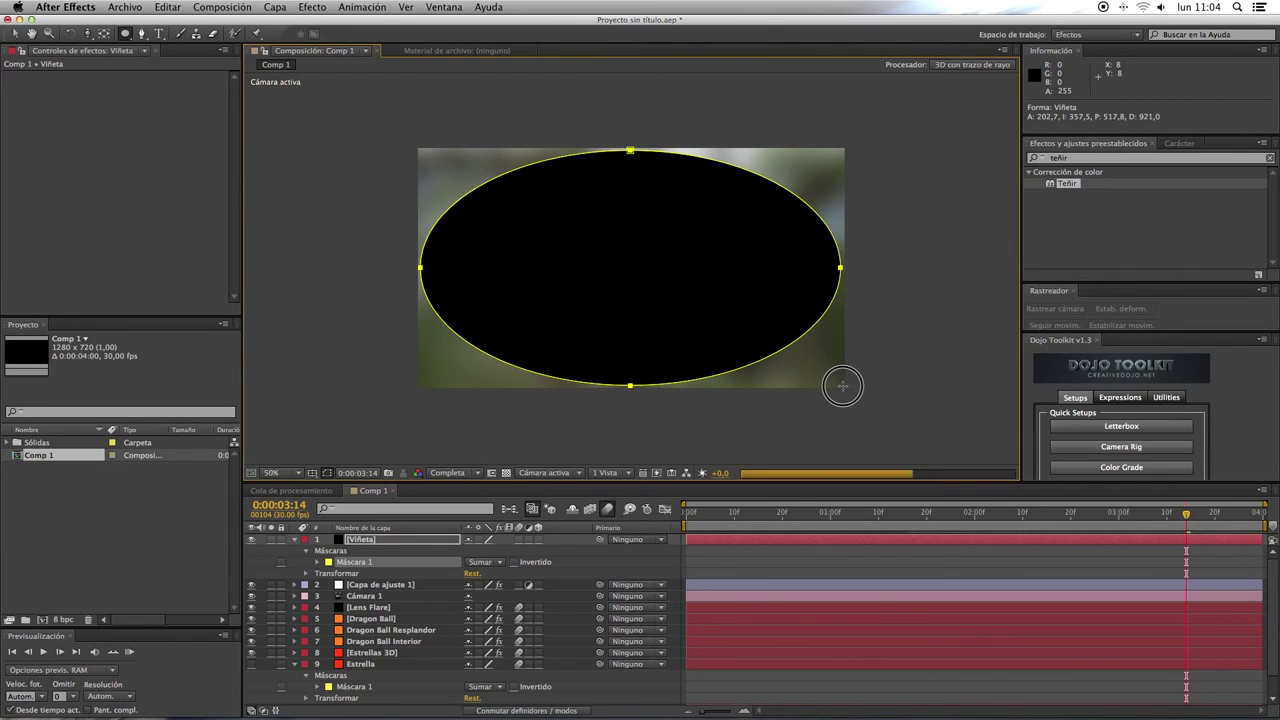
left_click_drag(840, 386, 843, 388)
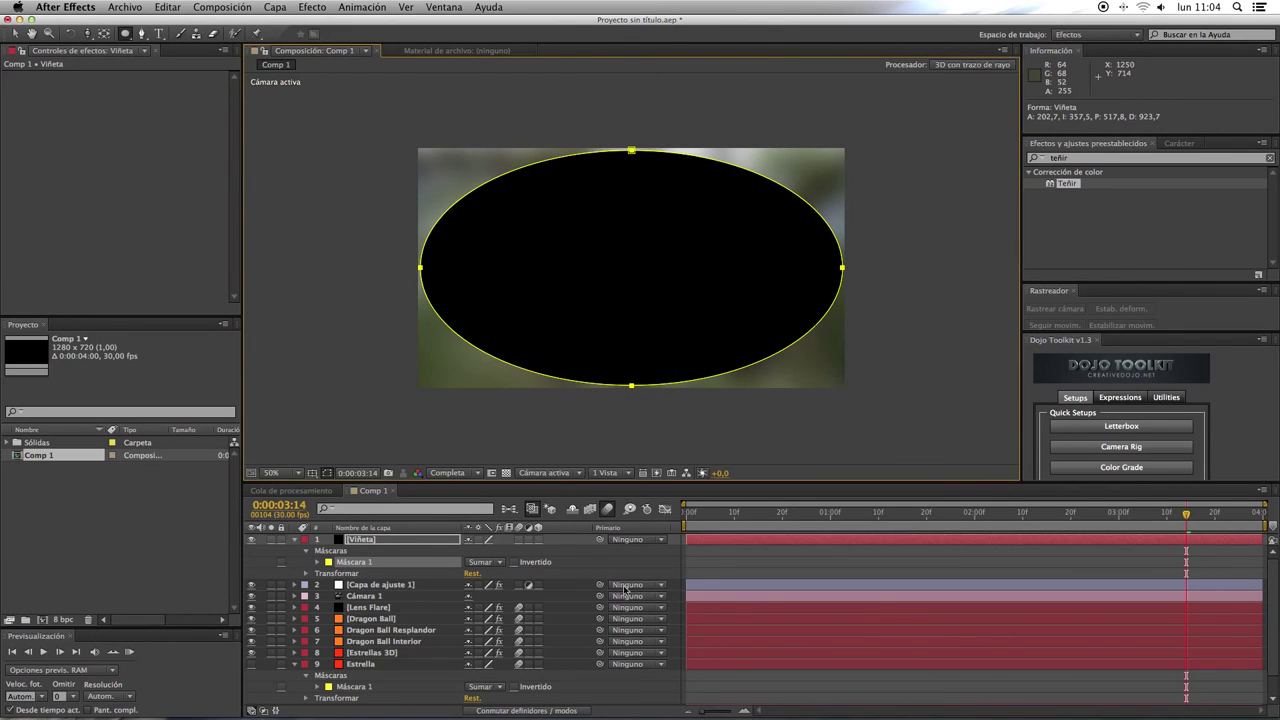
left_click(490, 565)
left_click(488, 598)
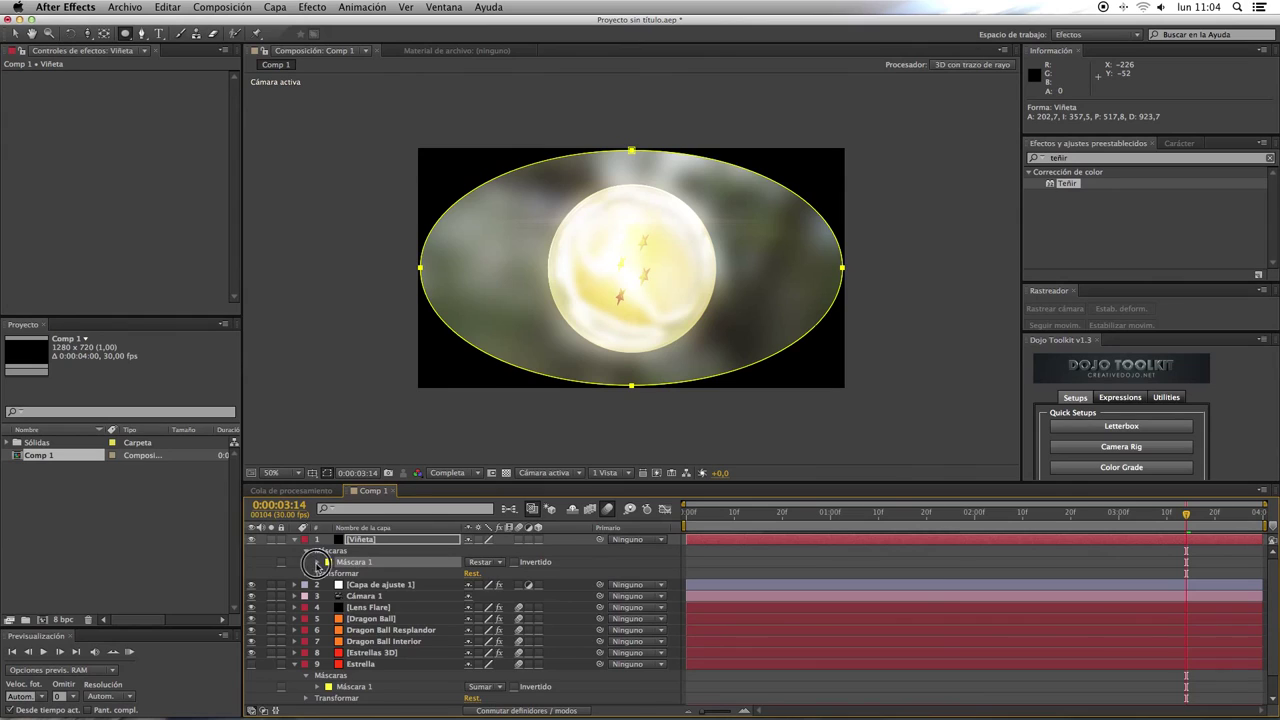
left_click(317, 562)
left_click_drag(485, 591, 593, 588)
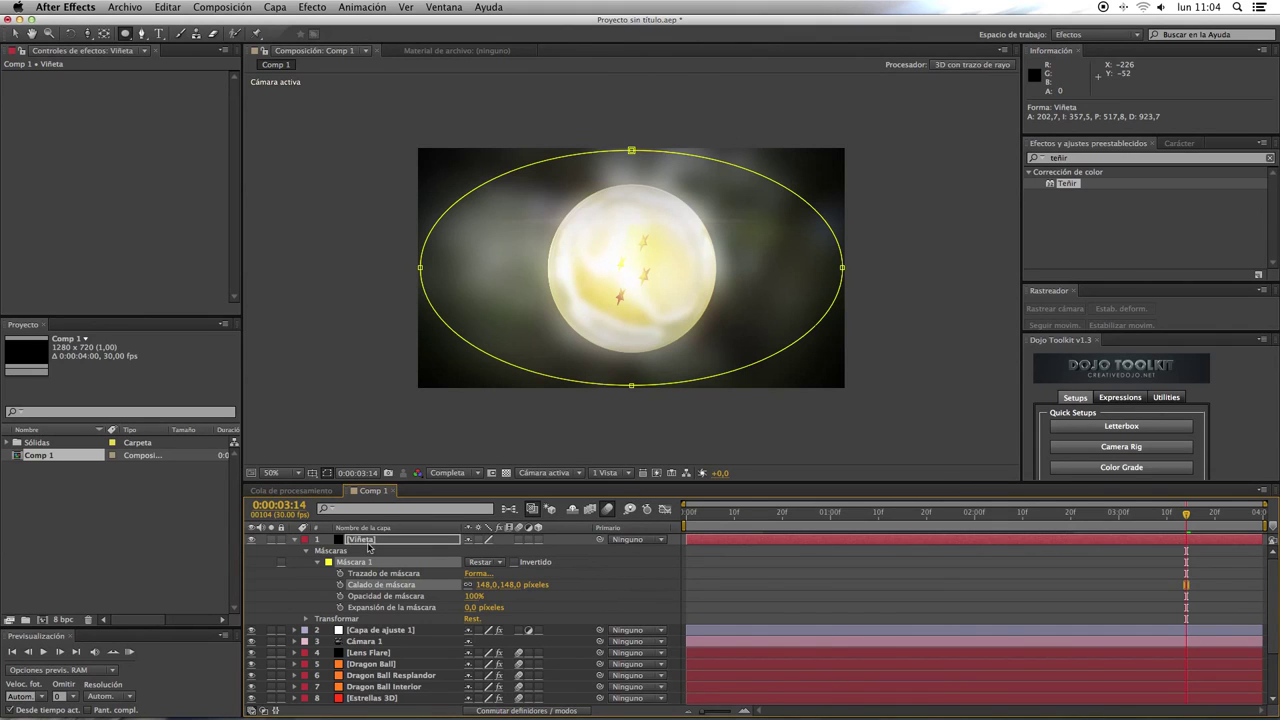
Set the Viñeta layer's opacity to 50% and undo a stray extra mask.
left_click(369, 543)
key("t")
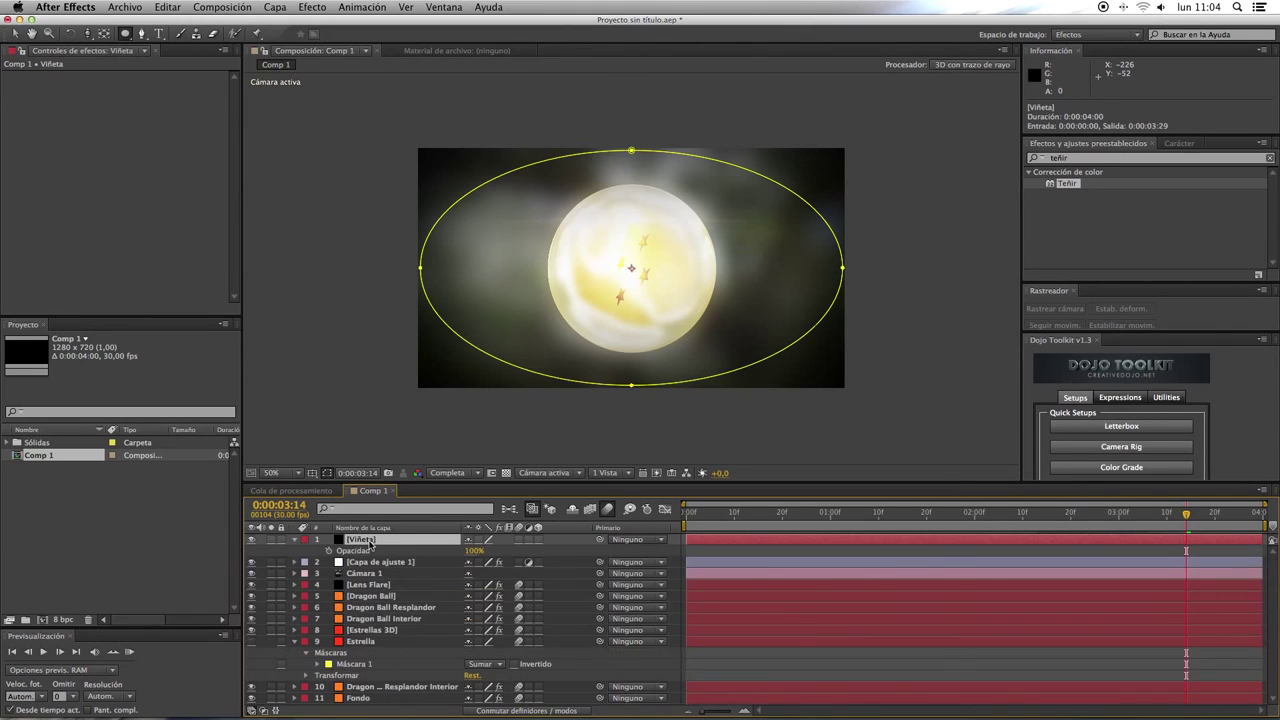
left_click(474, 552)
type("30")
key("Return")
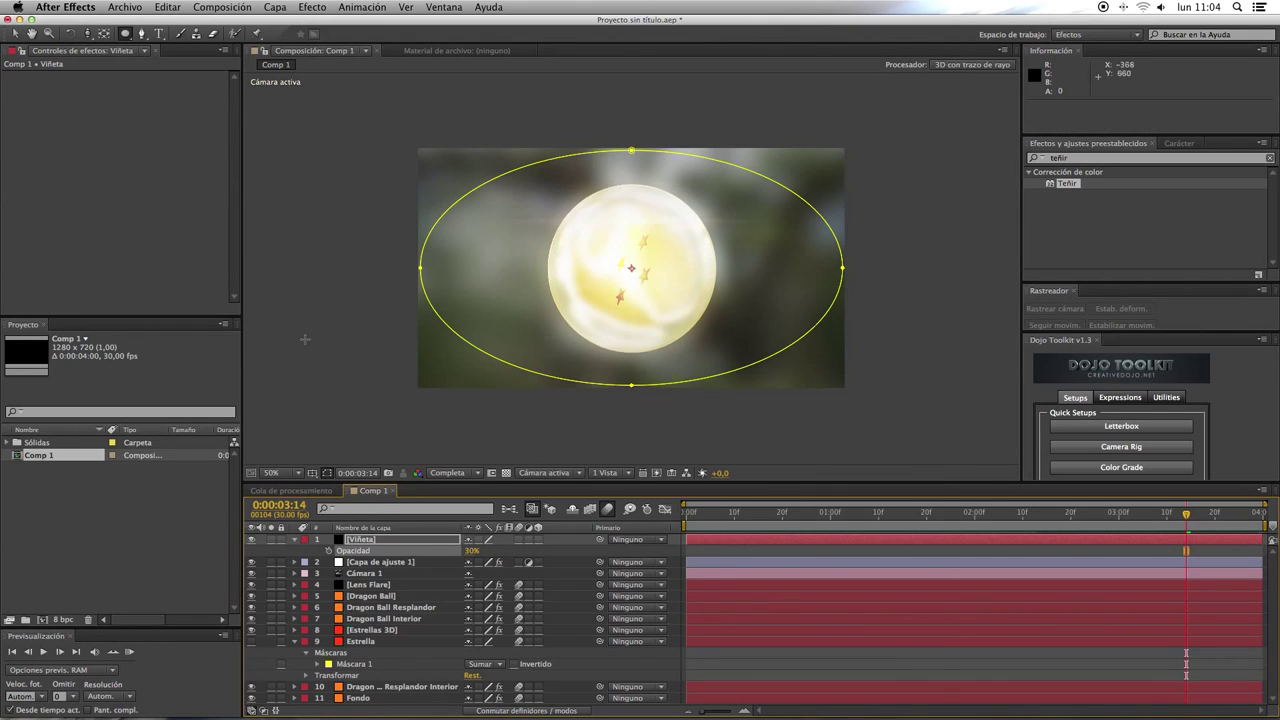
left_click(474, 551)
type("50")
key("Return")
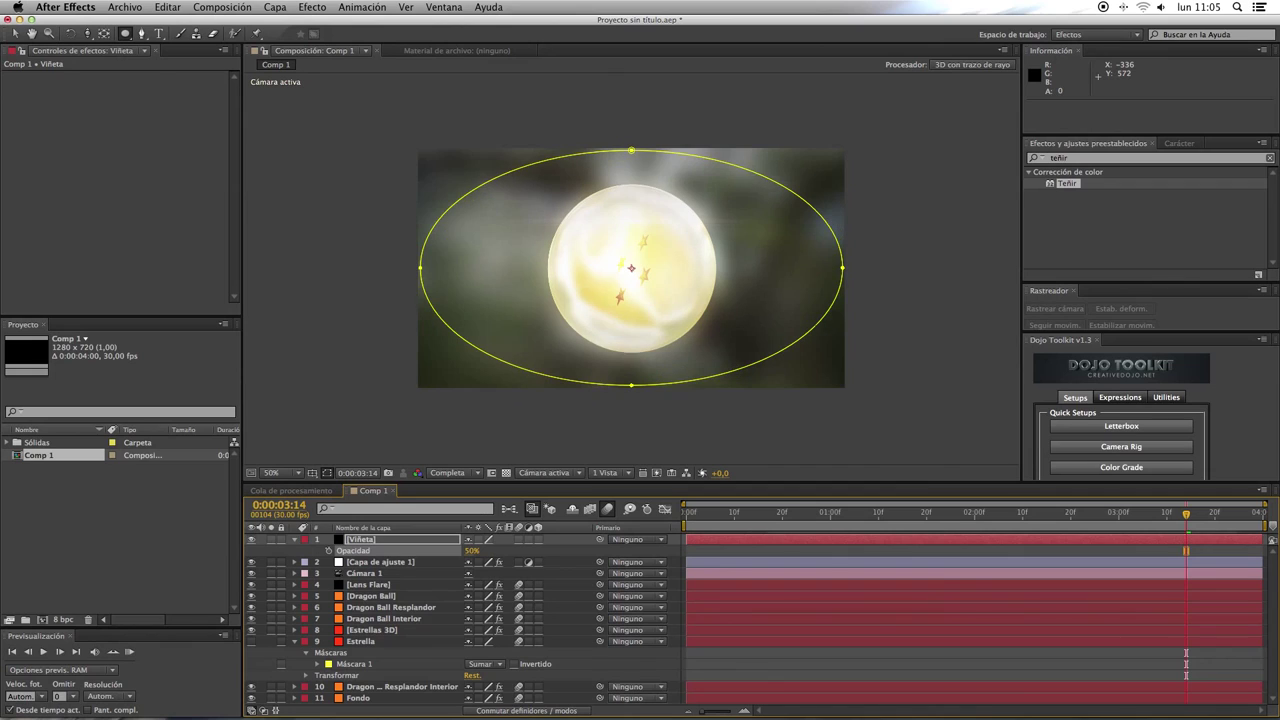
key("shift+m")
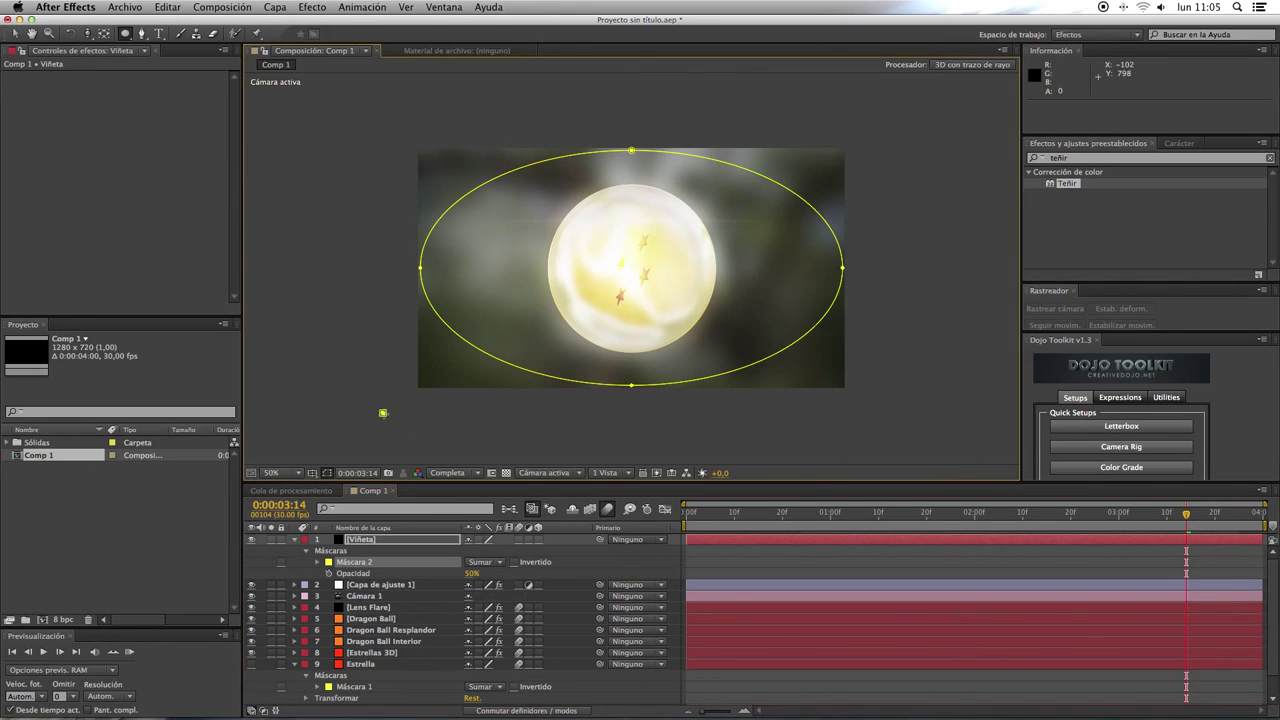
key("u")
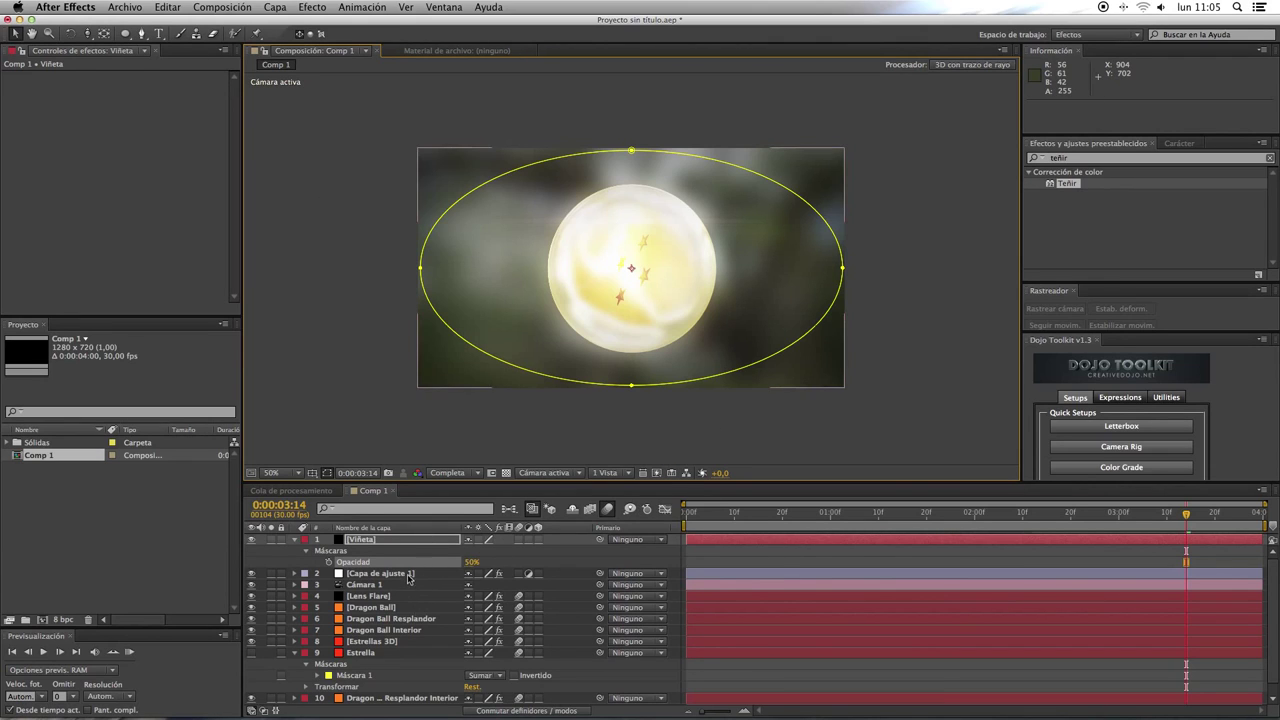
Add the Ruido noise effect at 3% to Capa de ajuste 1 and inspect the grain at 100%.
left_click(409, 578)
left_click(324, 7)
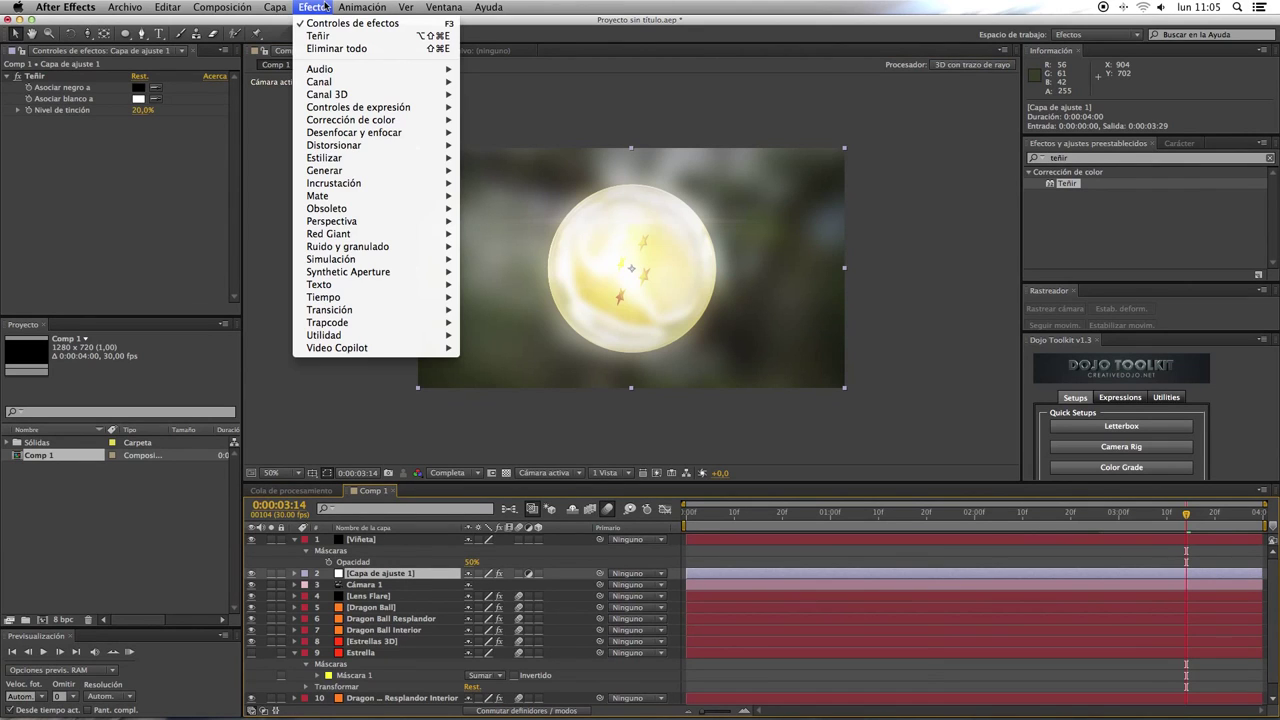
mouse_move(371, 248)
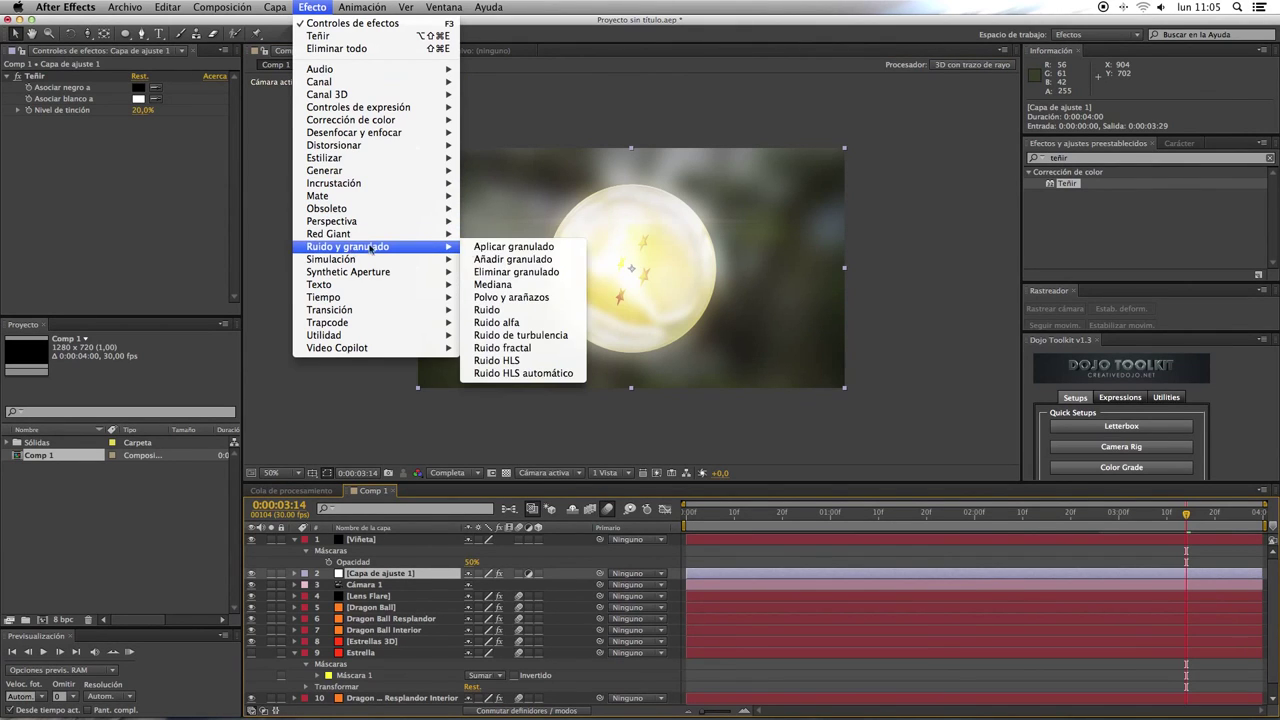
left_click(533, 317)
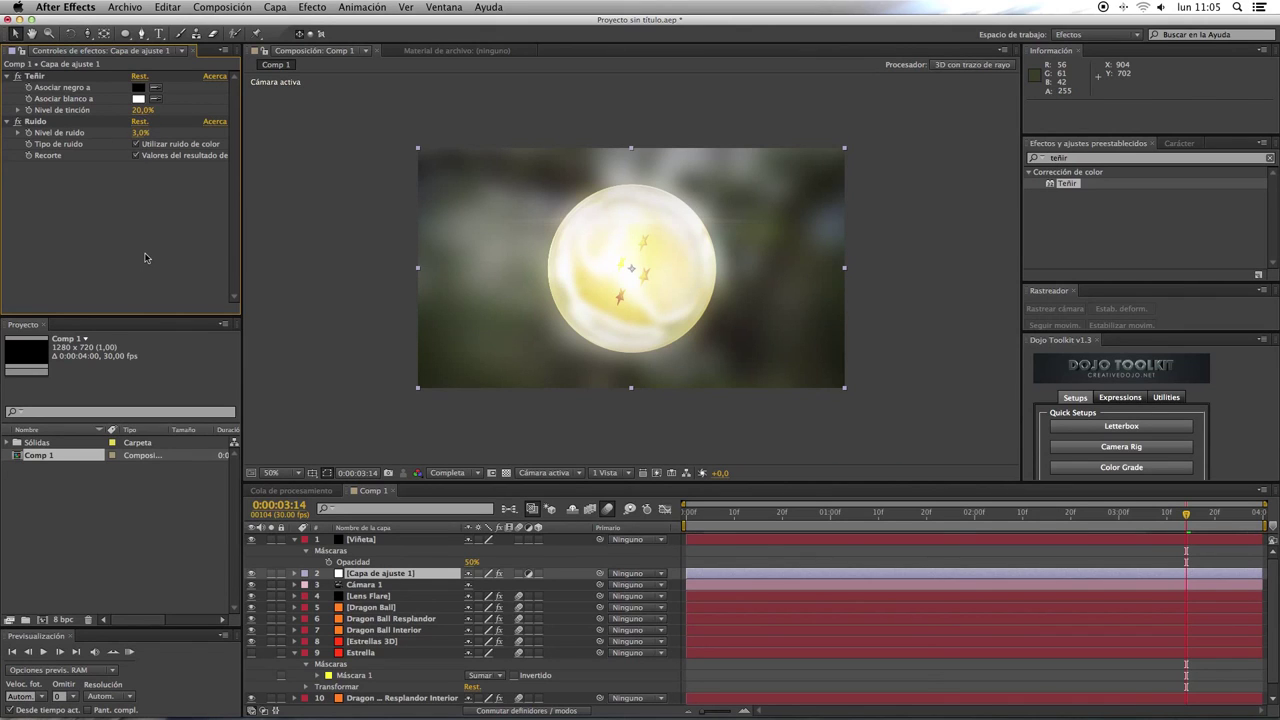
key("slash")
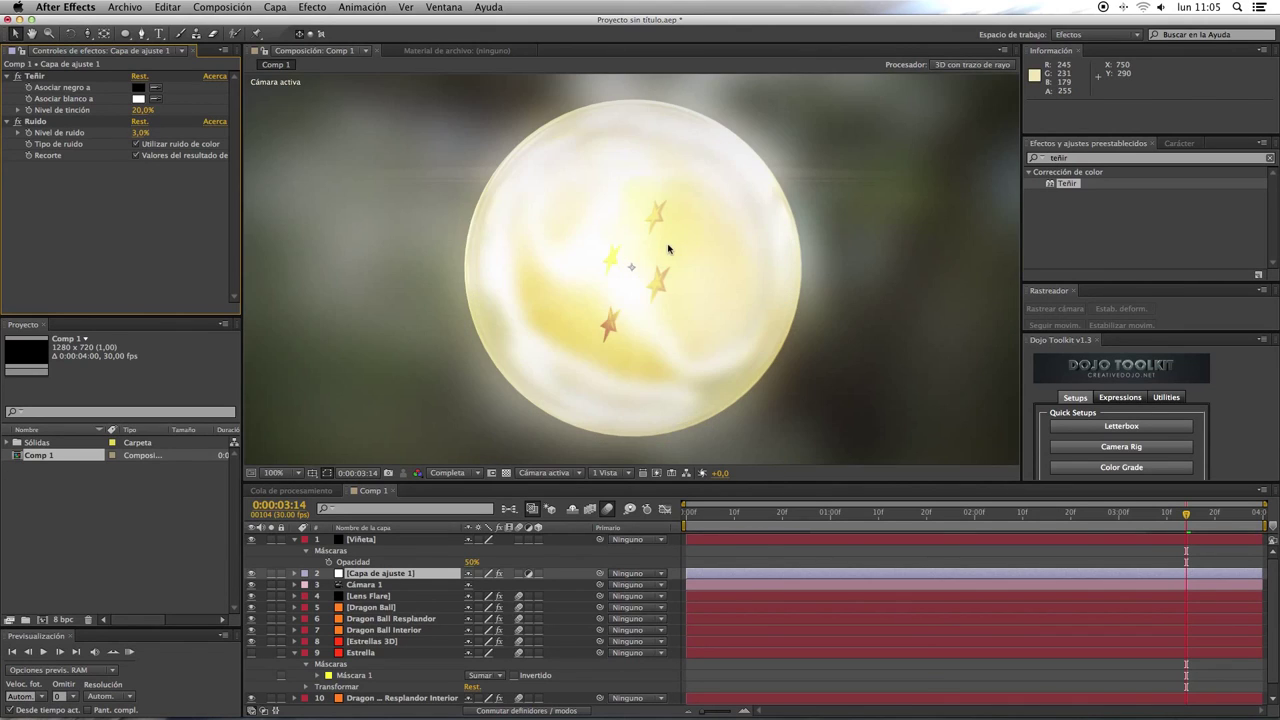
key("comma")
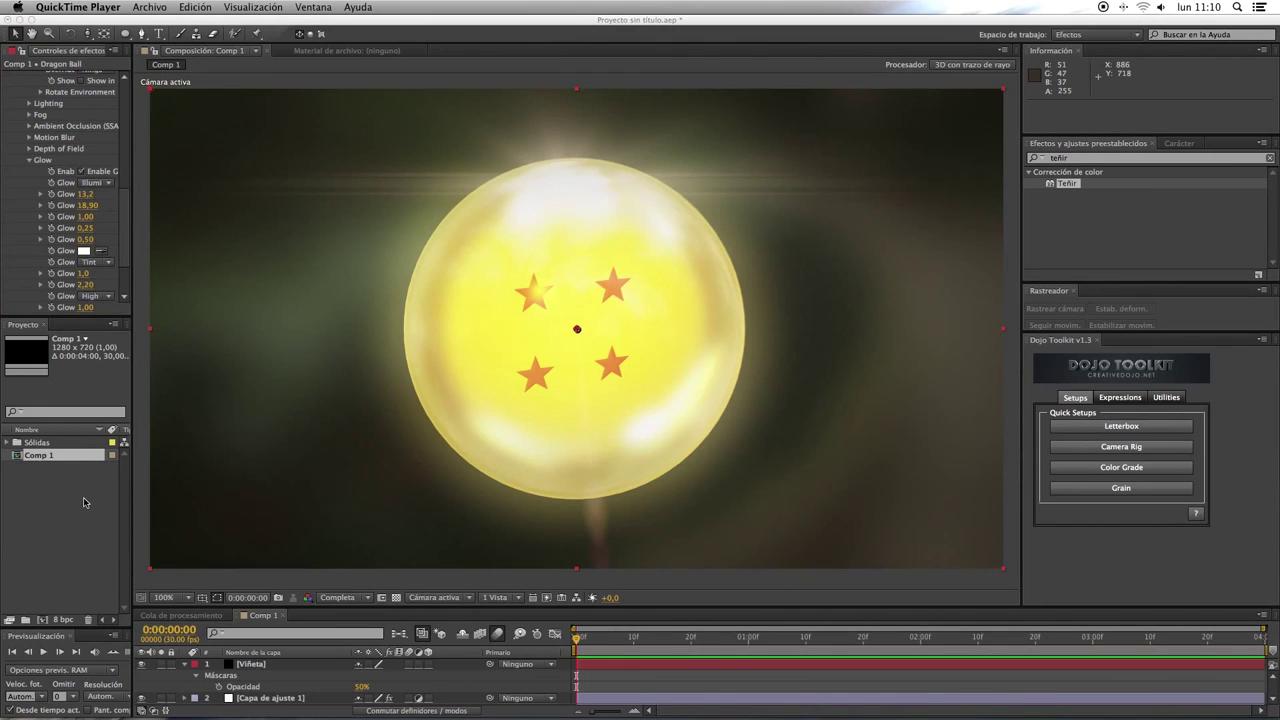
Bring After Effects forward and play back the finished composition.
left_click(88, 496)
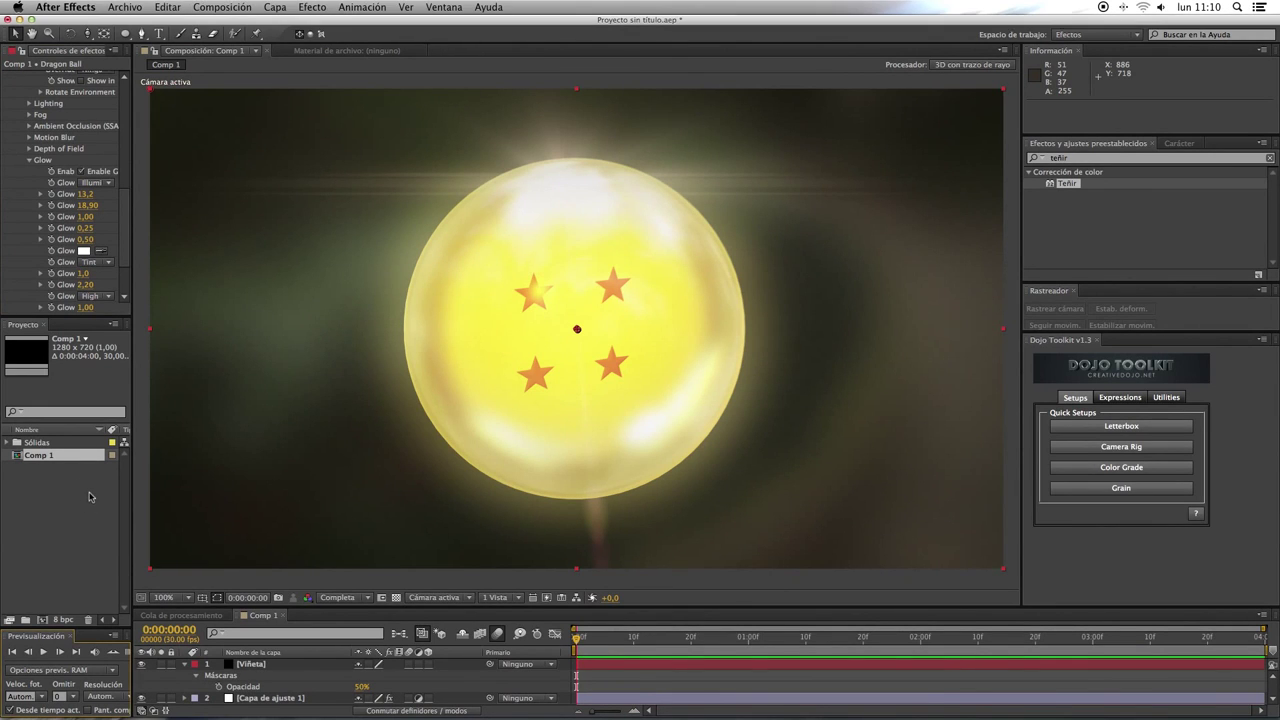
key("space")
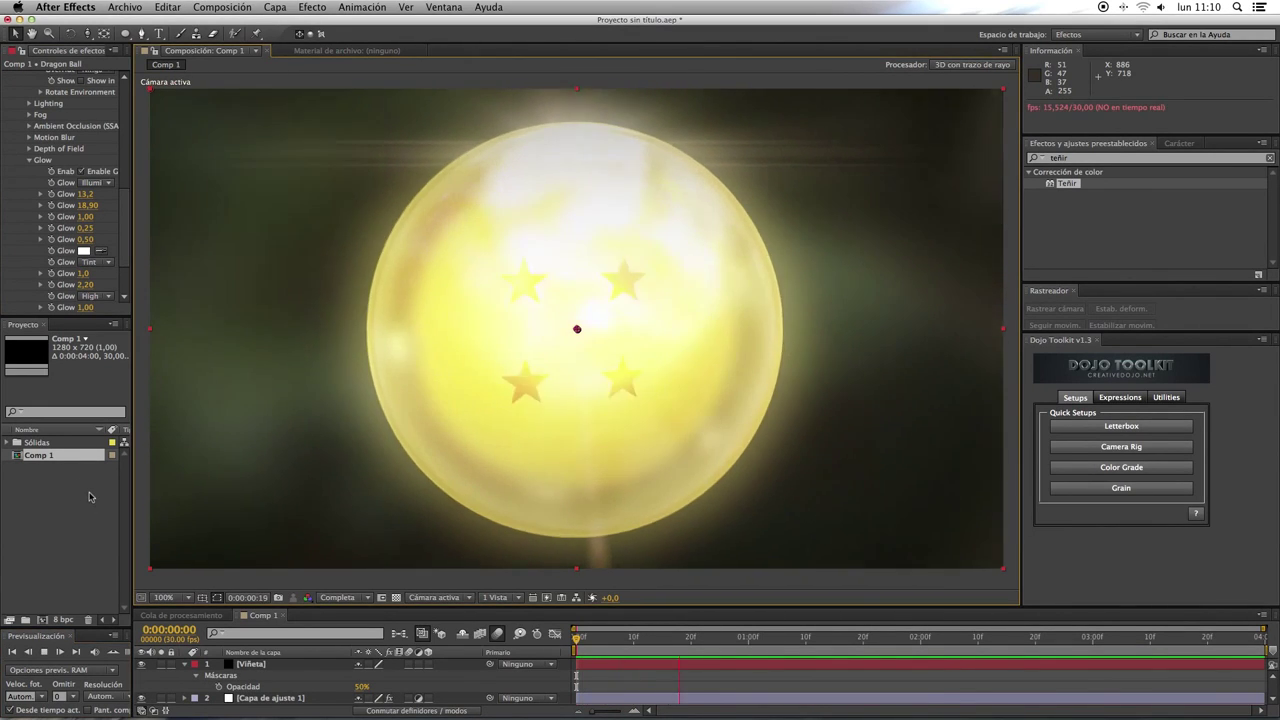